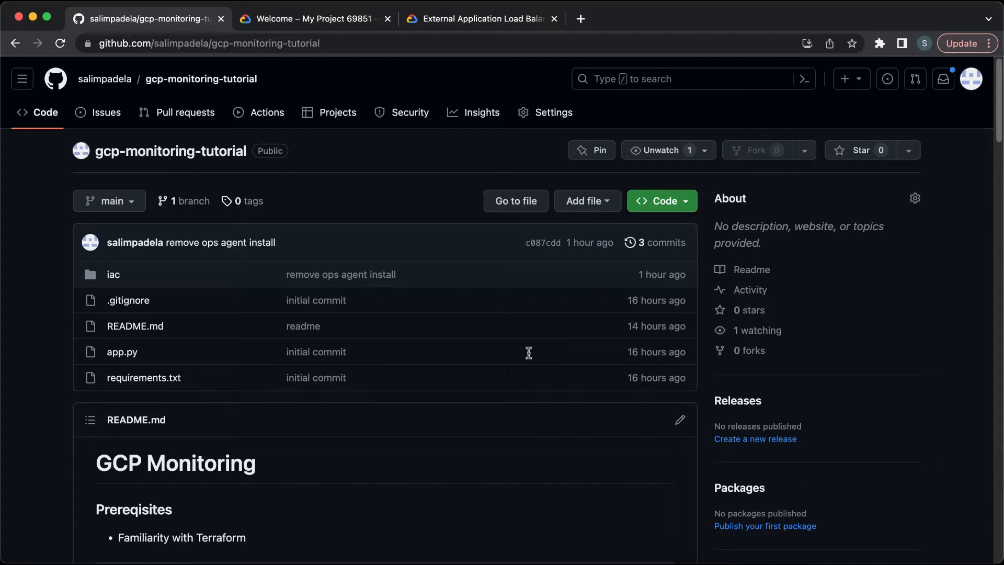
# Step: Compare the local README with the gcp-monitoring-tutorial repository page and its README on GitHub
pyautogui.click(530, 560)
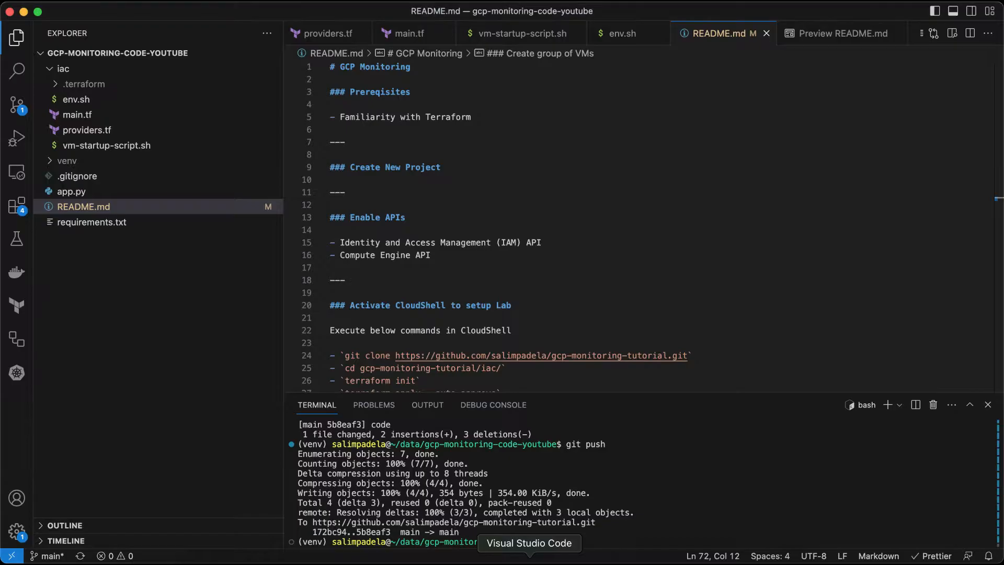
pyautogui.click(427, 232)
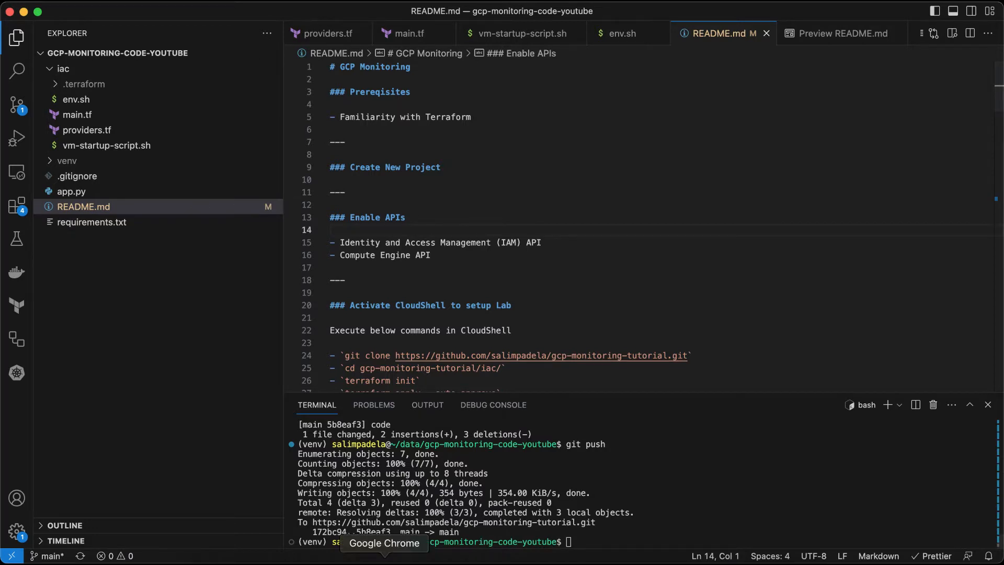
pyautogui.click(384, 561)
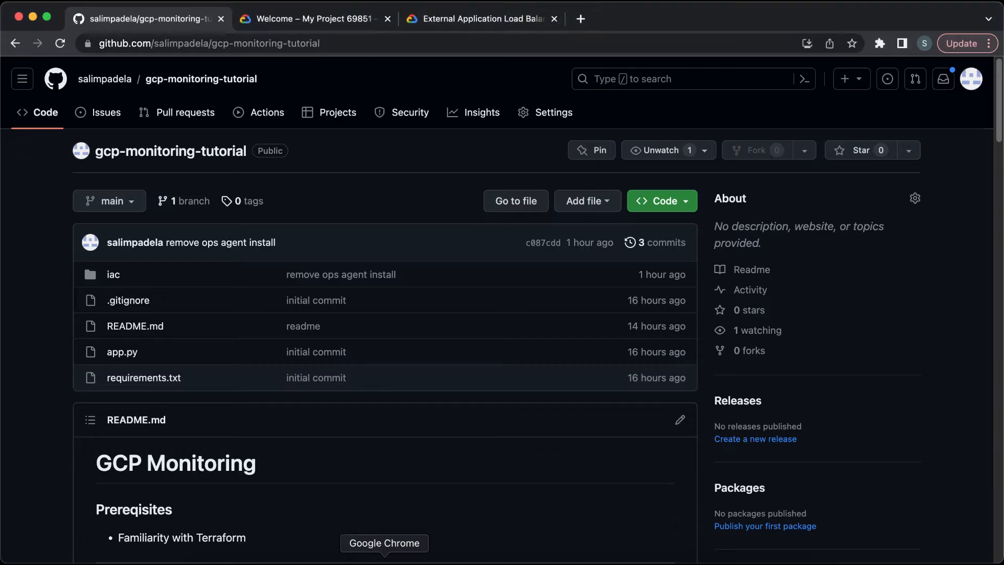
pyautogui.click(359, 46)
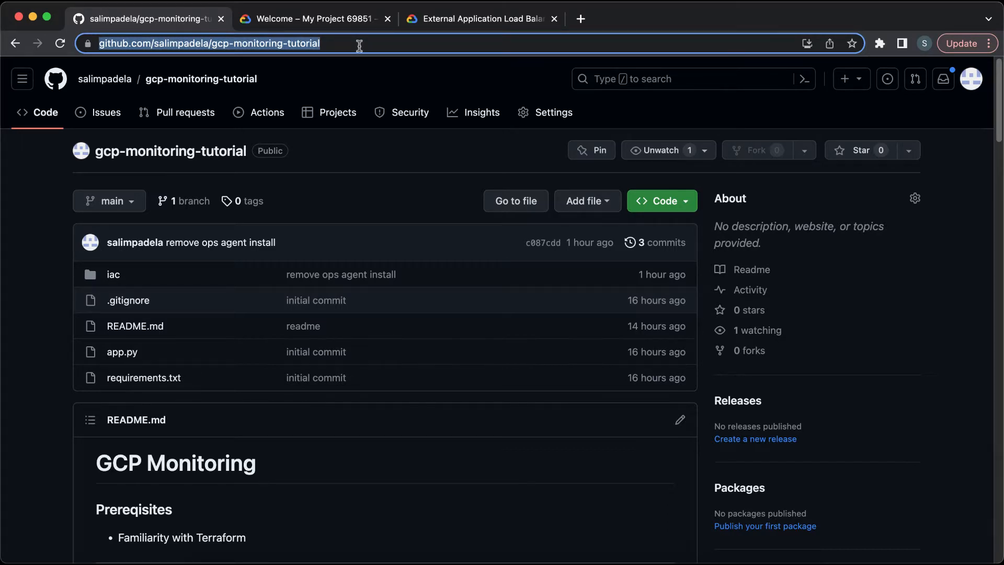
pyautogui.click(321, 514)
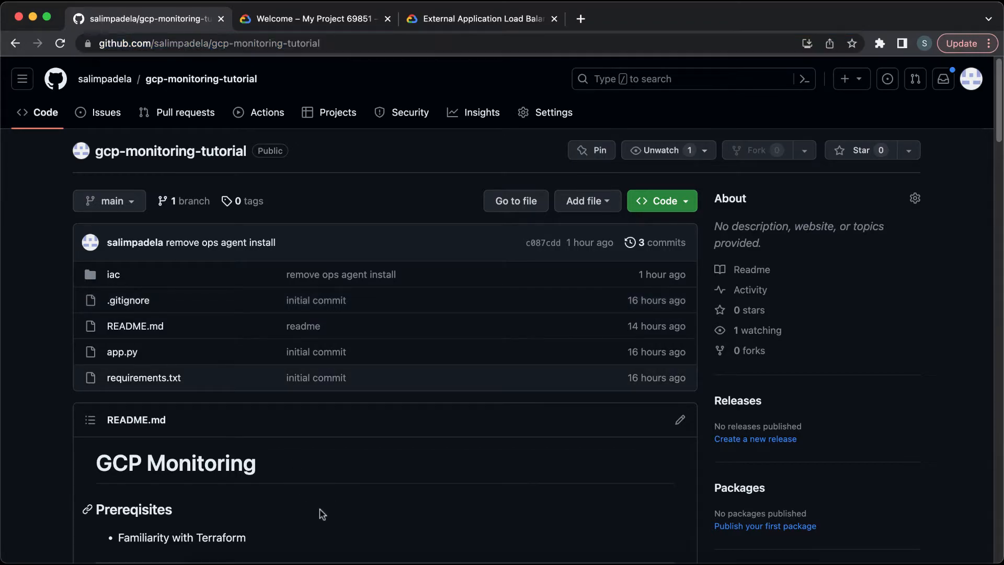
pyautogui.scroll(-20, 321, 514)
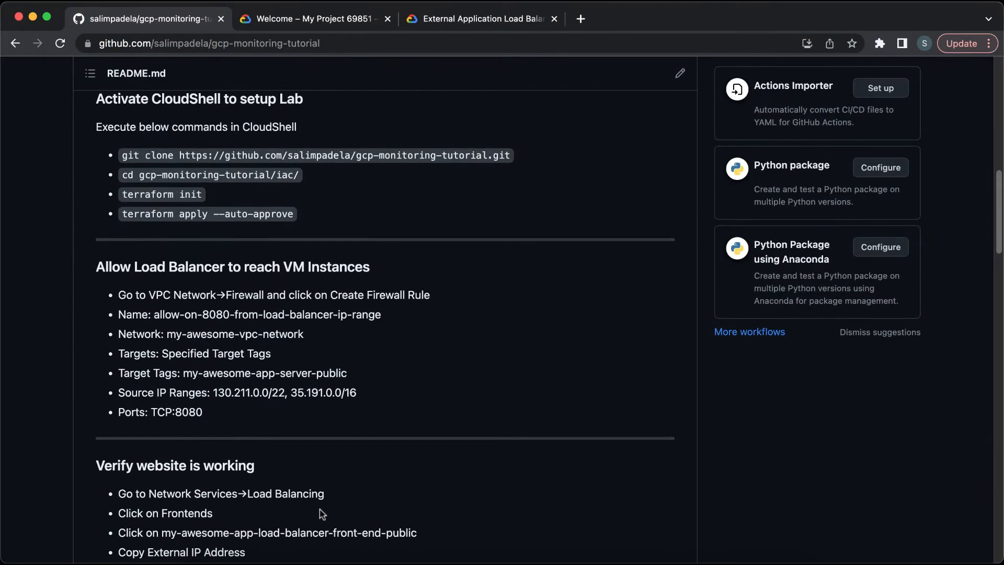
pyautogui.scroll(20, 320, 512)
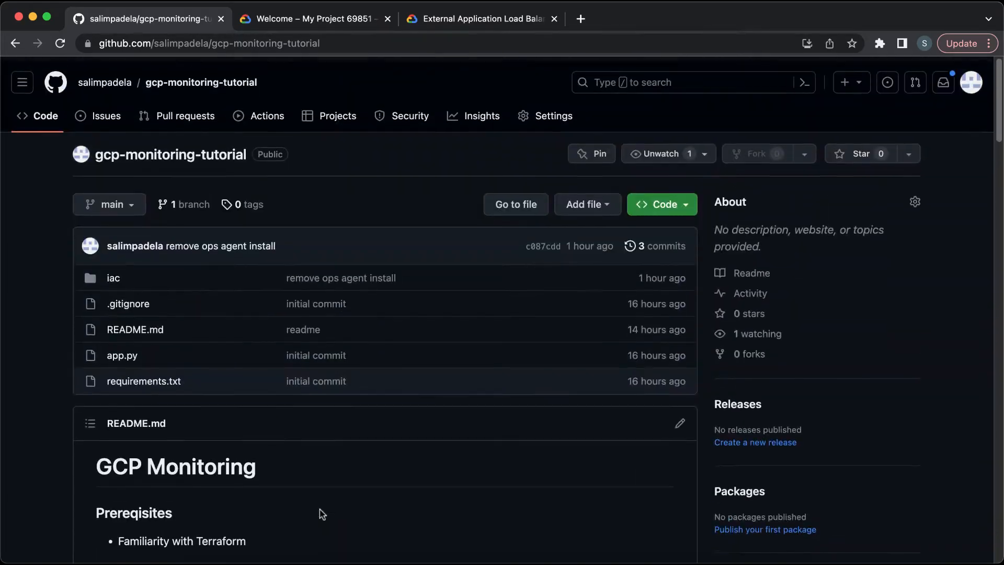
pyautogui.click(528, 560)
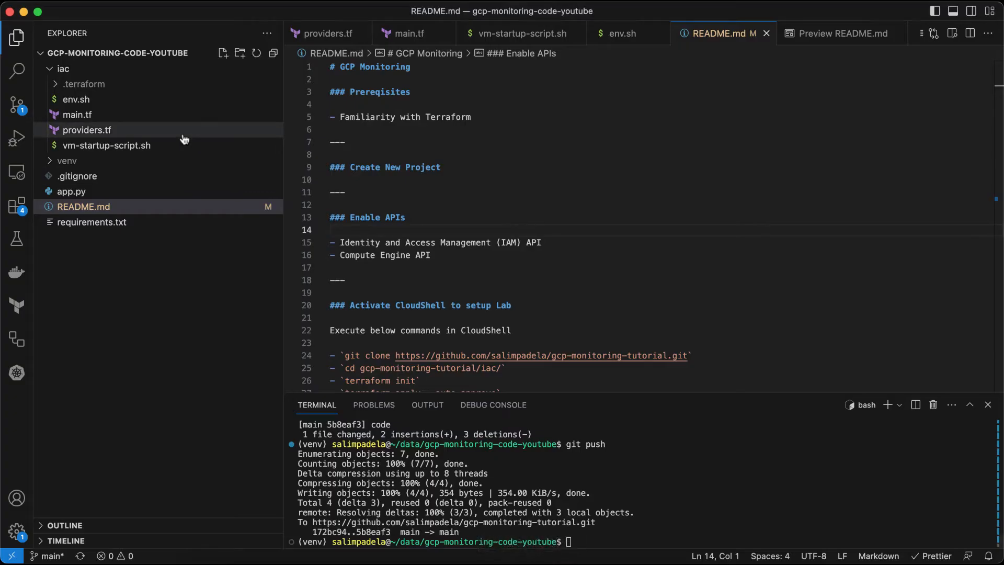
# Step: Open main.tf and look over the Terraform configuration from the top of the file
pyautogui.click(191, 116)
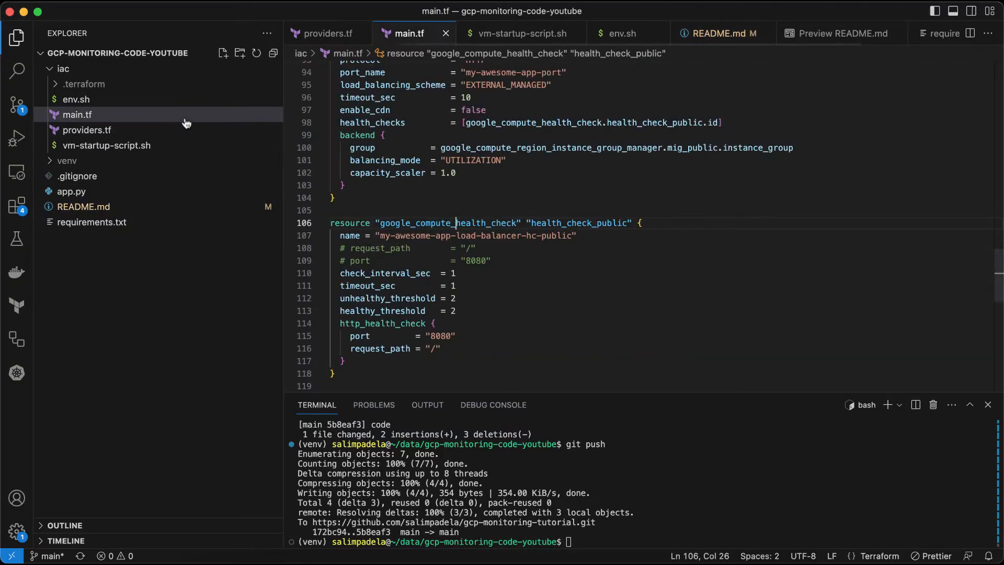
pyautogui.click(515, 267)
pyautogui.scroll(20, 515, 267)
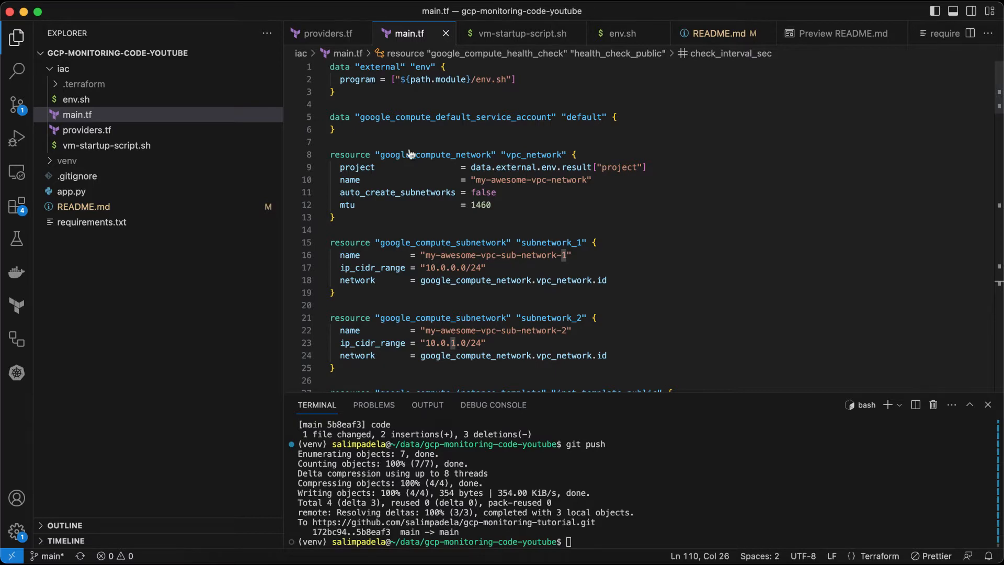
# Step: Open app.py and examine the hello route's random latency and response code logic
pyautogui.click(193, 198)
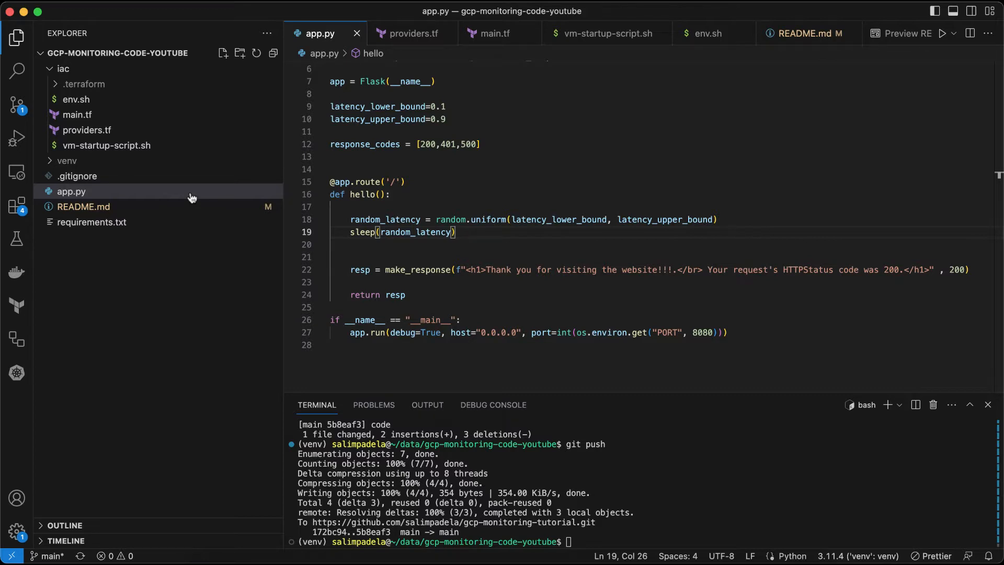
pyautogui.click(576, 268)
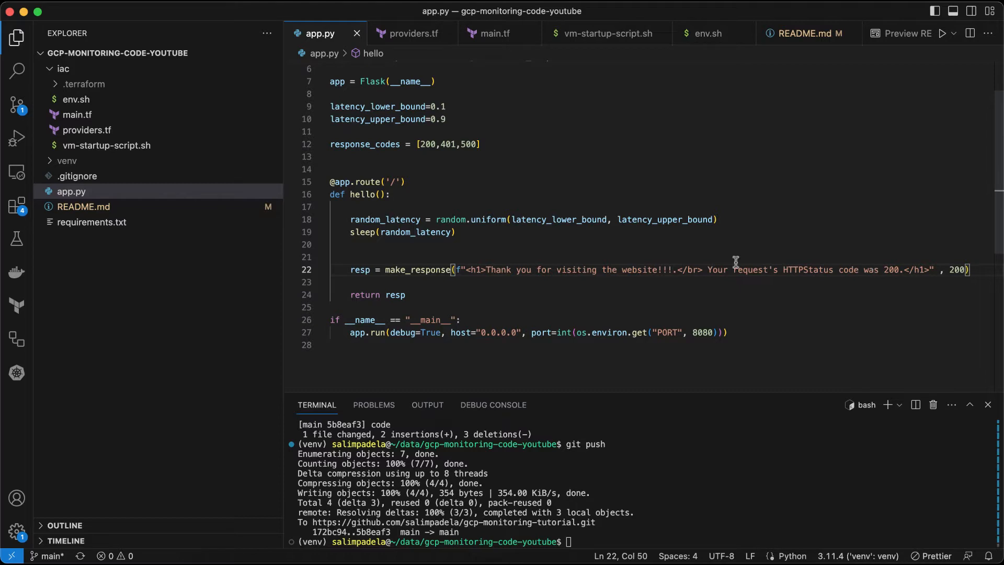
pyautogui.click(400, 233)
pyautogui.doubleClick(400, 233)
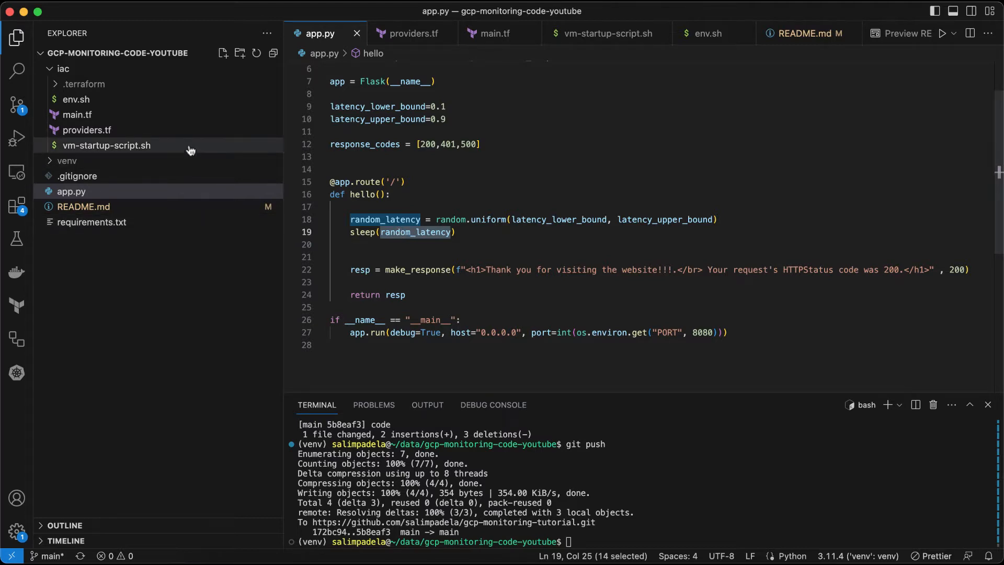
# Step: Inspect the external env data source in main.tf and open the env.sh script it references
pyautogui.click(188, 120)
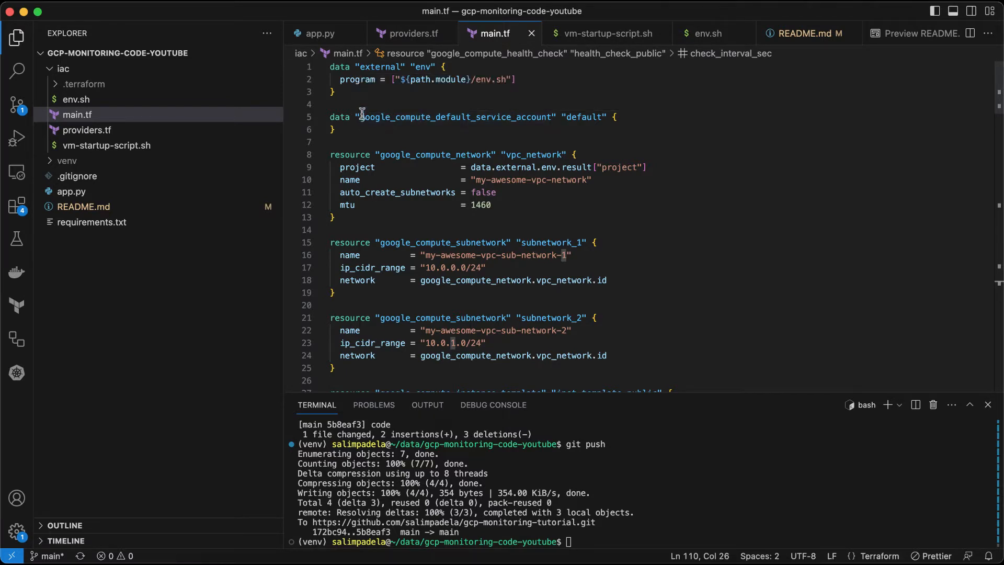
pyautogui.click(366, 92)
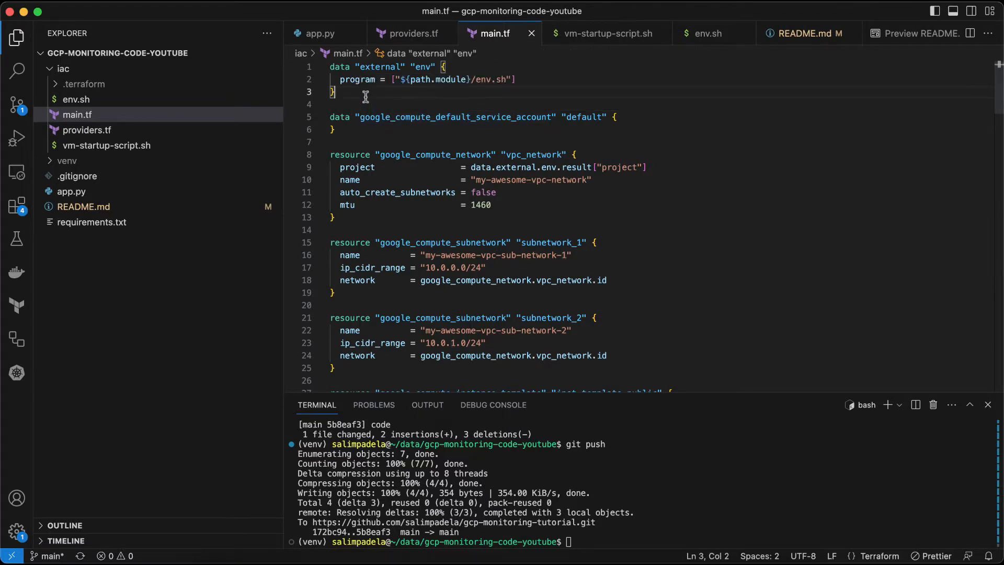
pyautogui.click(477, 79)
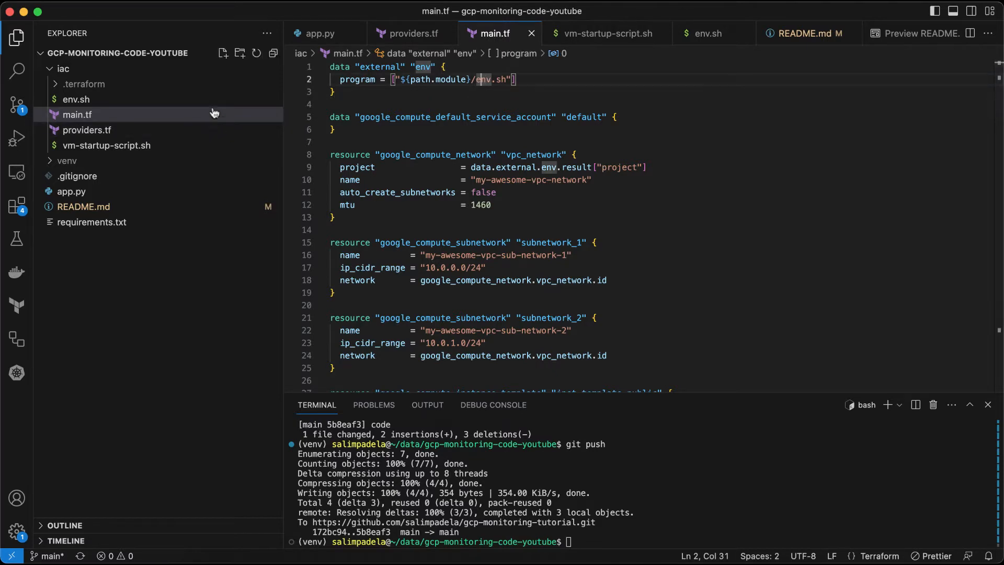
pyautogui.click(212, 105)
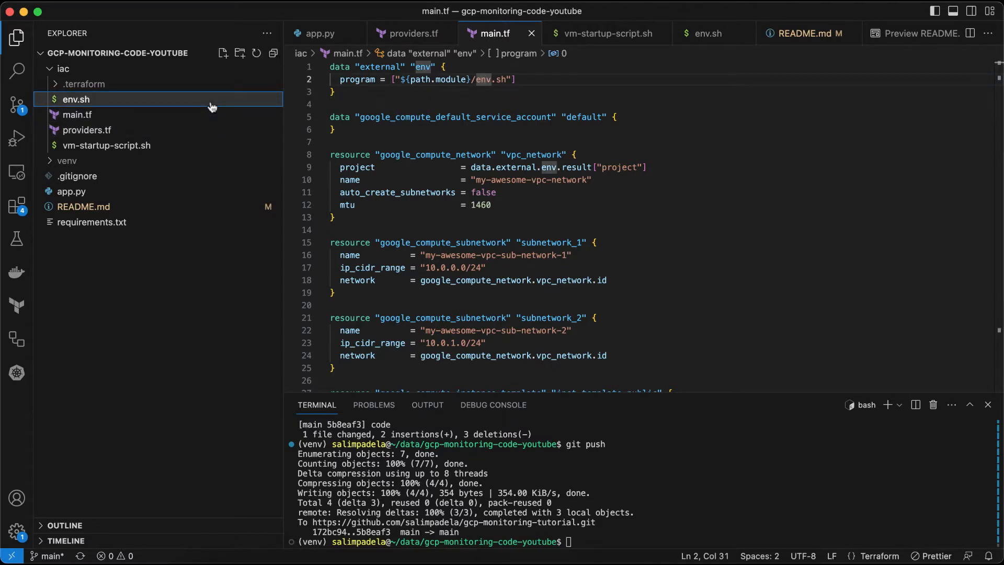
pyautogui.doubleClick(211, 104)
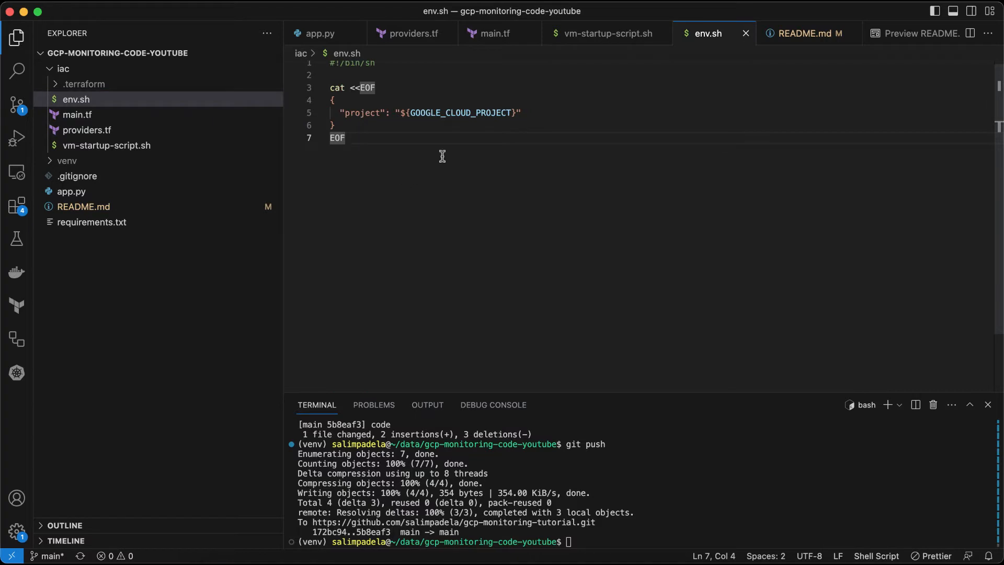
# Step: Examine the GOOGLE_CLOUD_PROJECT variable in env.sh, then the default service account data source in main.tf
pyautogui.doubleClick(449, 113)
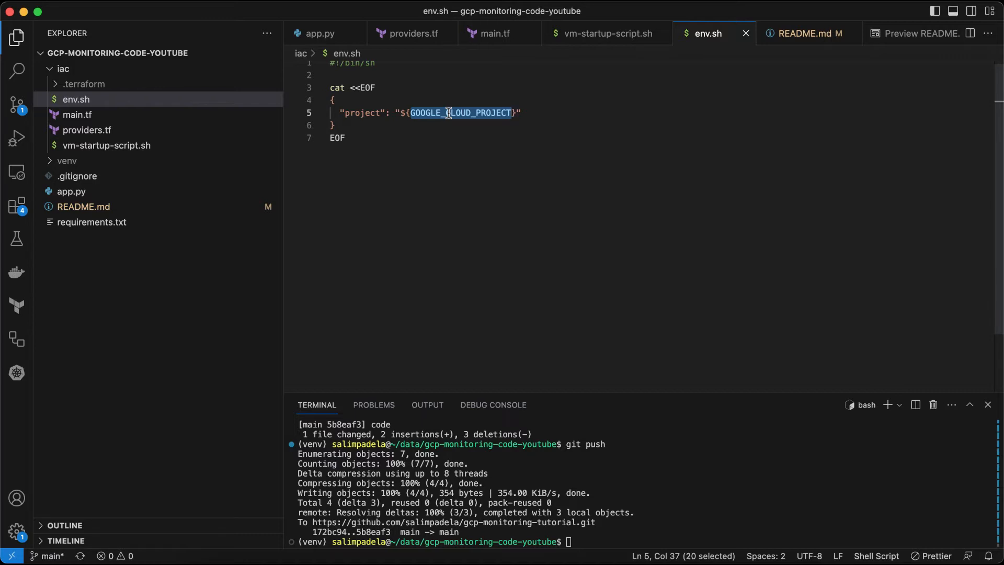
pyautogui.click(359, 113)
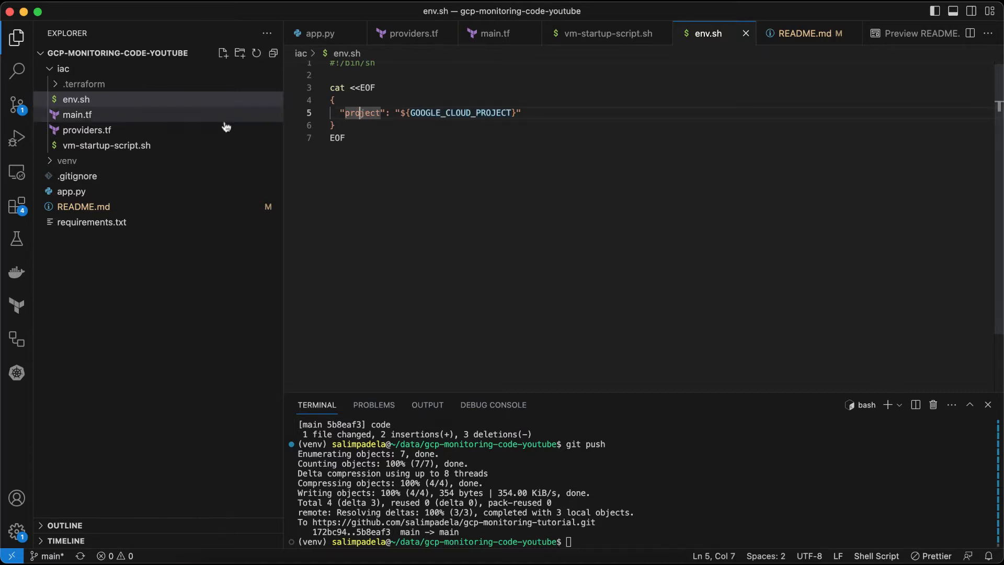
pyautogui.click(183, 117)
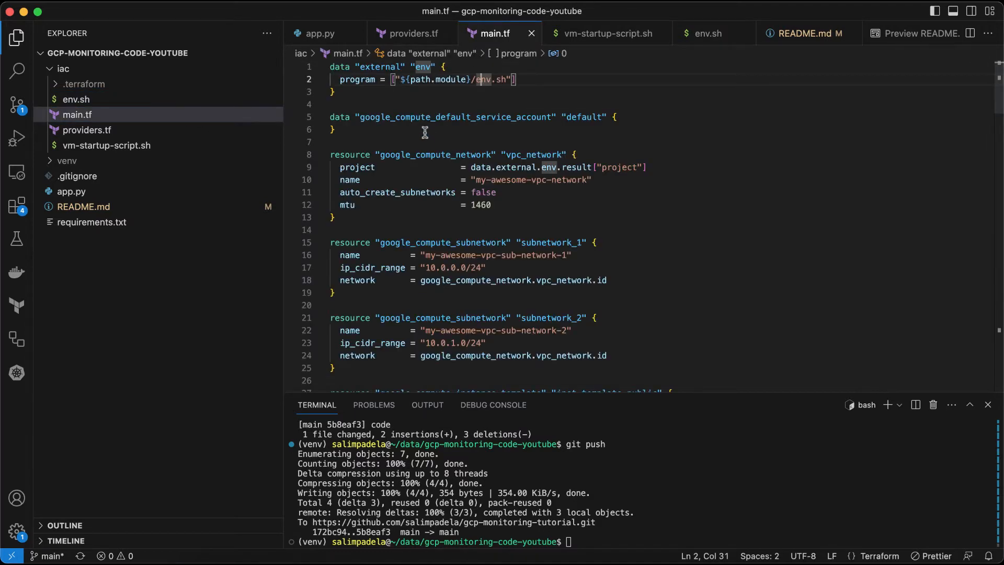
pyautogui.click(424, 133)
pyautogui.doubleClick(442, 117)
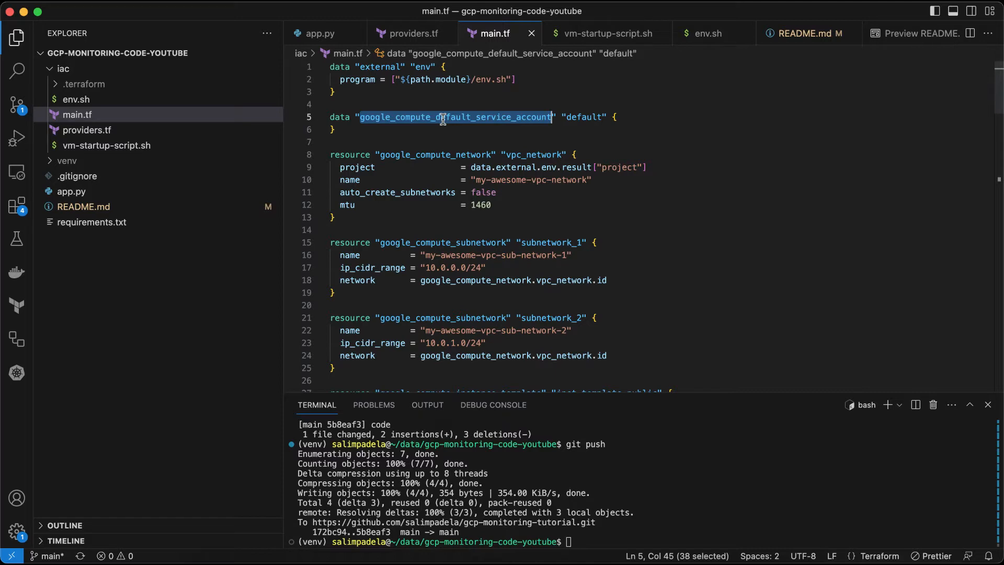
# Step: Review the VPC network resource and the two subnetwork resources with their CIDR ranges in main.tf
pyautogui.click(424, 156)
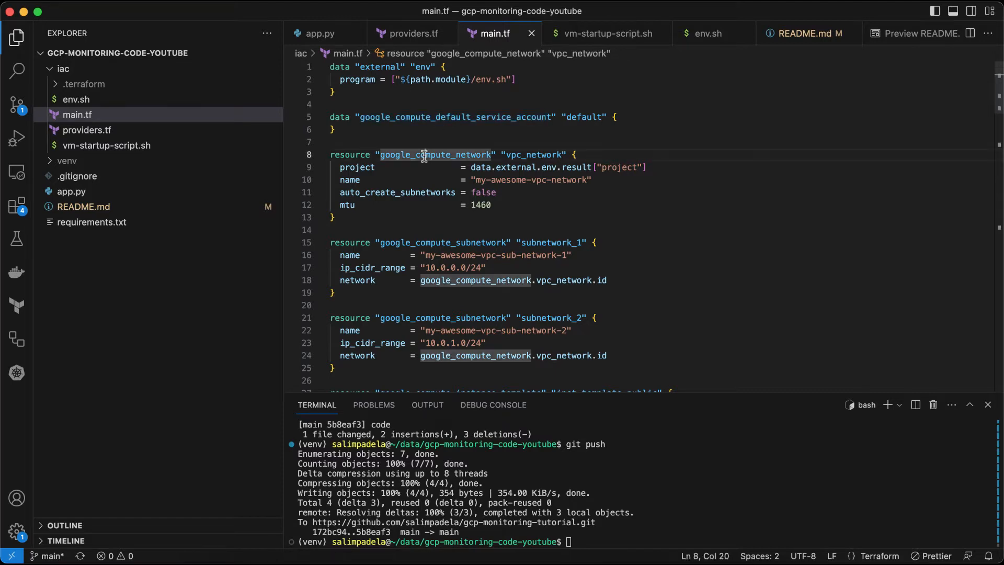
pyautogui.click(384, 211)
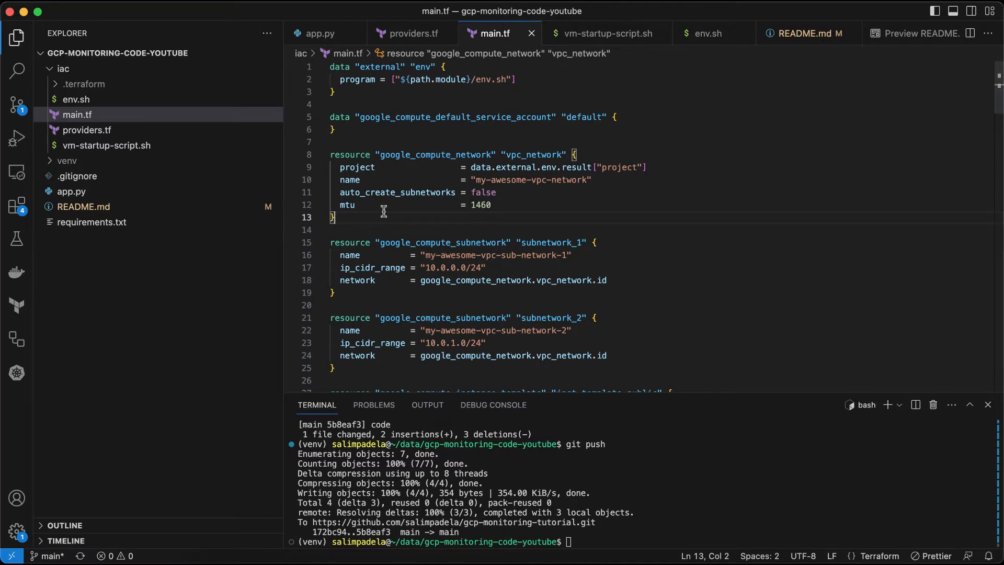
pyautogui.moveTo(384, 212); pyautogui.dragTo(333, 154)
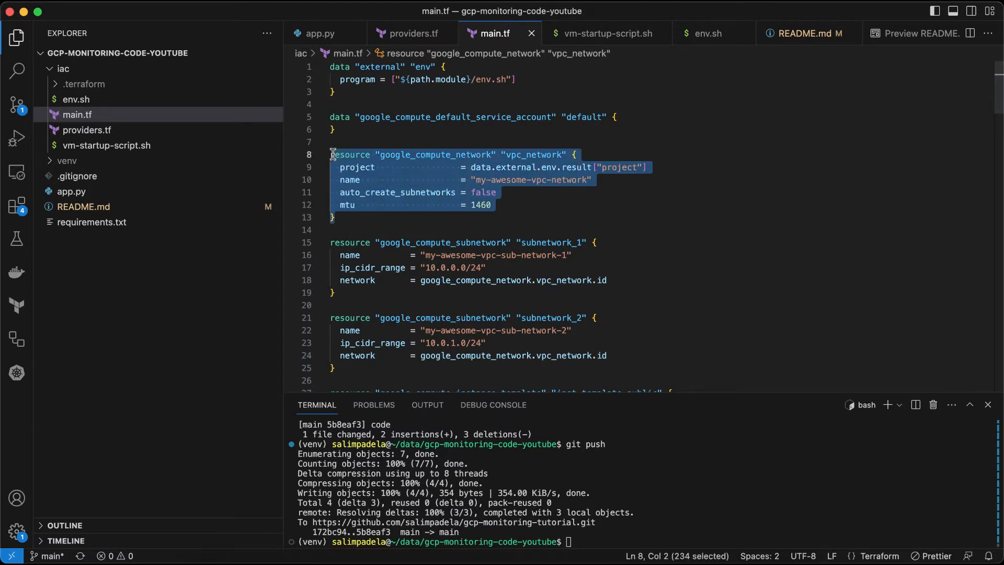
pyautogui.click(400, 181)
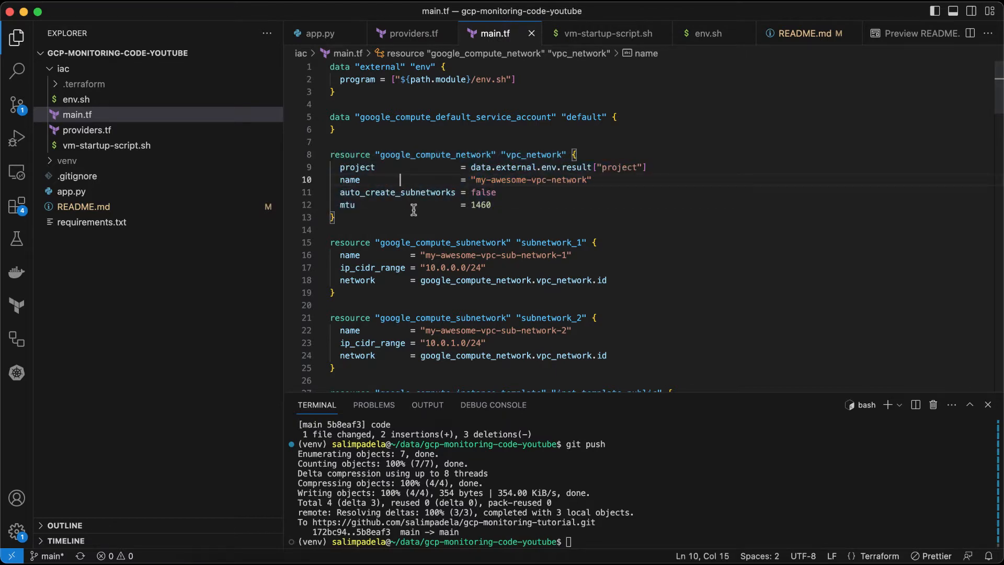
pyautogui.click(422, 246)
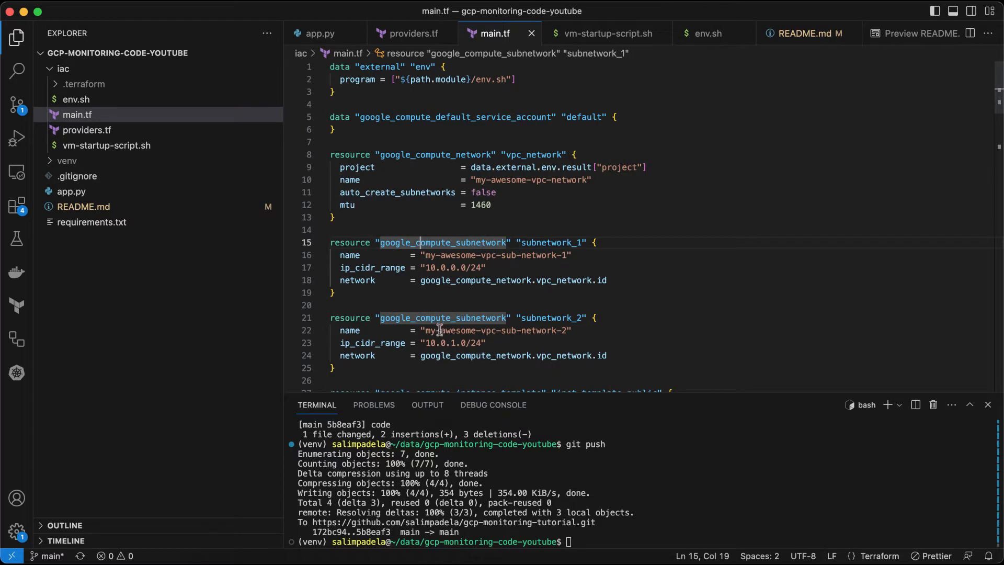
pyautogui.click(430, 268)
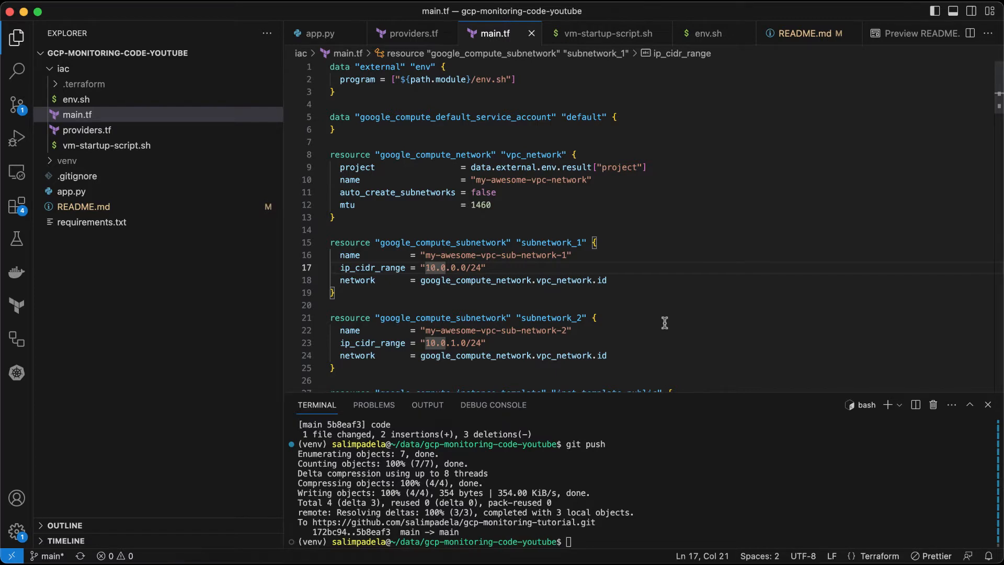
# Step: Scroll through and examine the public instance template resource's tags, disk, network interface and startup script settings
pyautogui.scroll(-2, 664, 322)
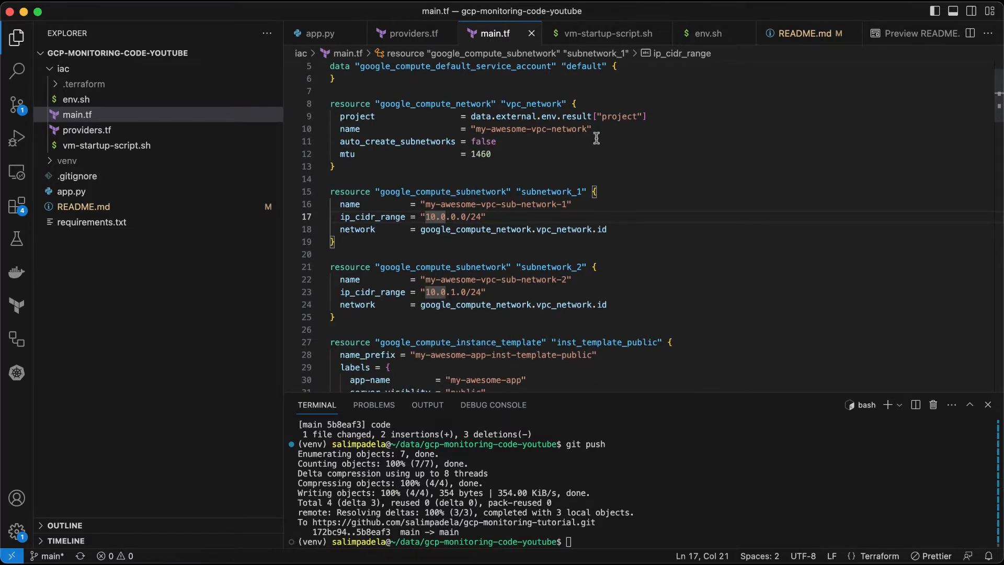
pyautogui.scroll(-3, 644, 245)
pyautogui.scroll(-5, 643, 246)
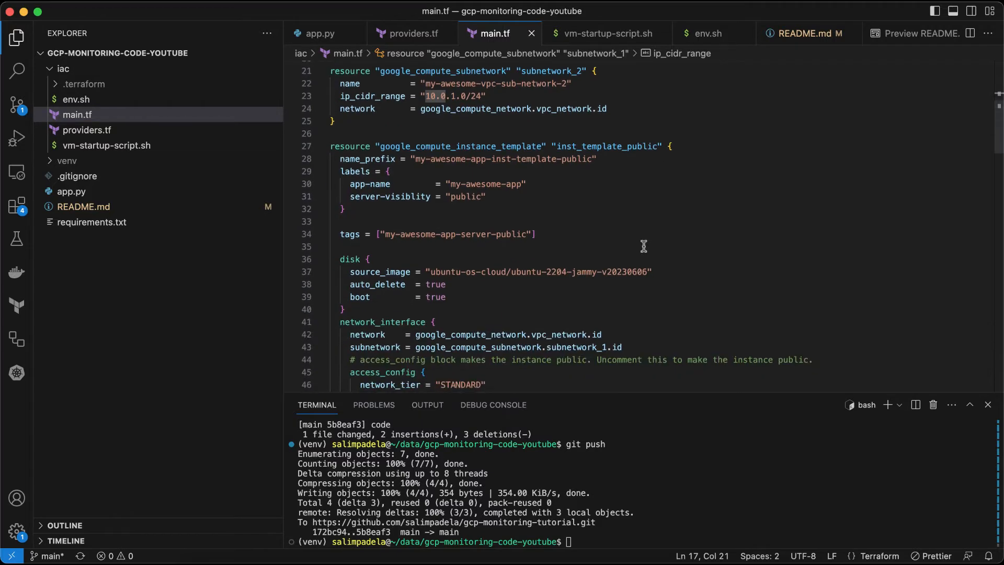
pyautogui.doubleClick(481, 145)
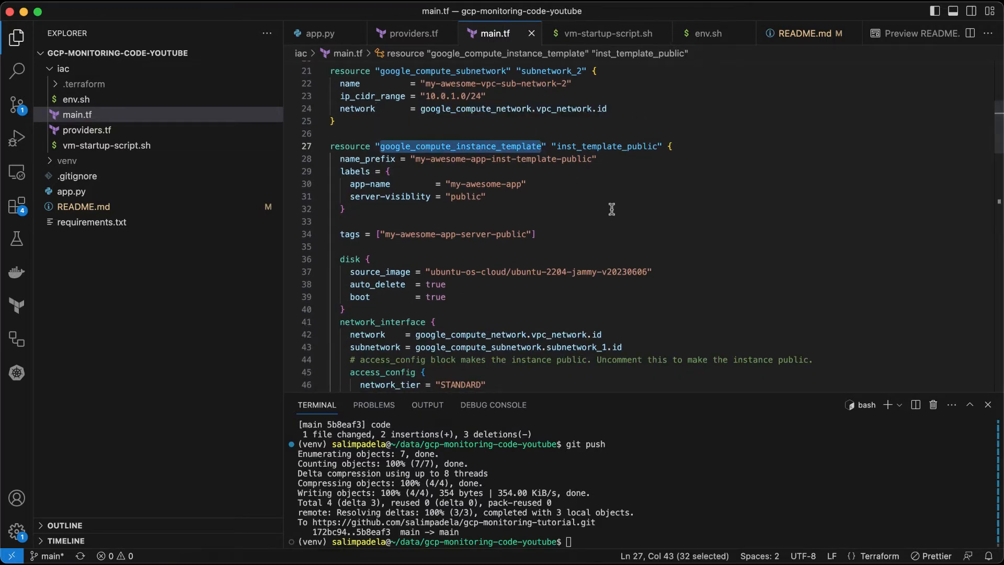
pyautogui.scroll(-3, 612, 209)
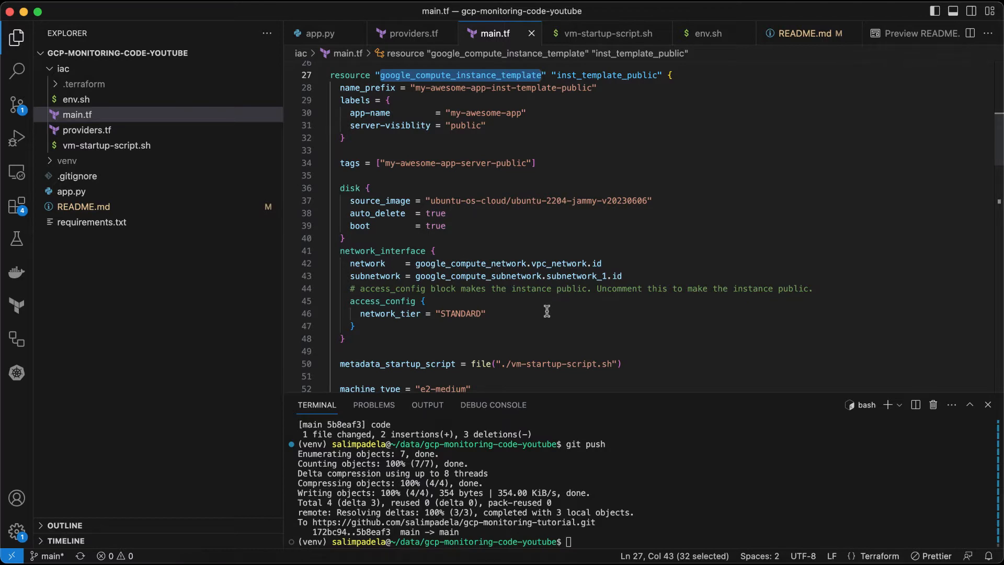
pyautogui.click(555, 163)
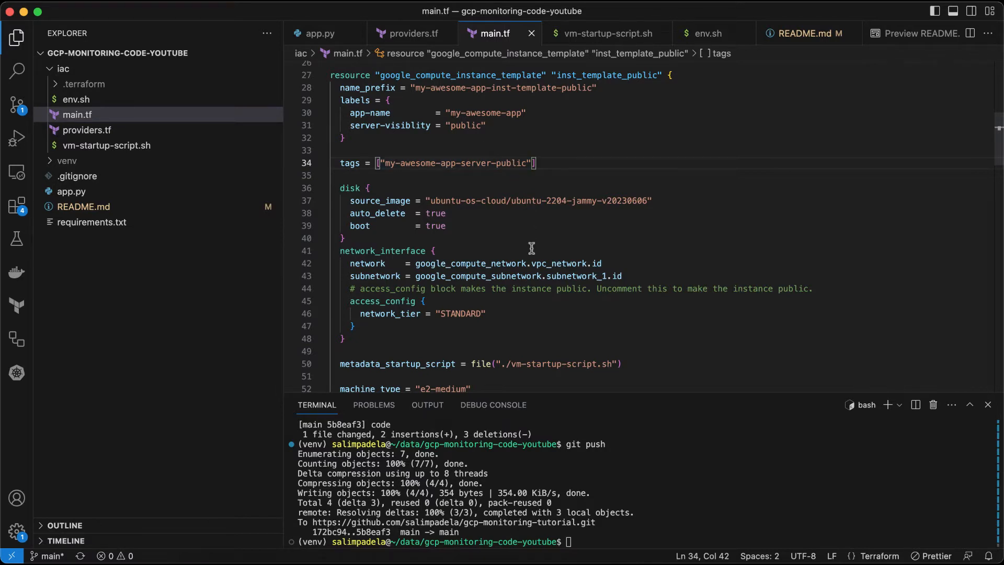
pyautogui.click(525, 202)
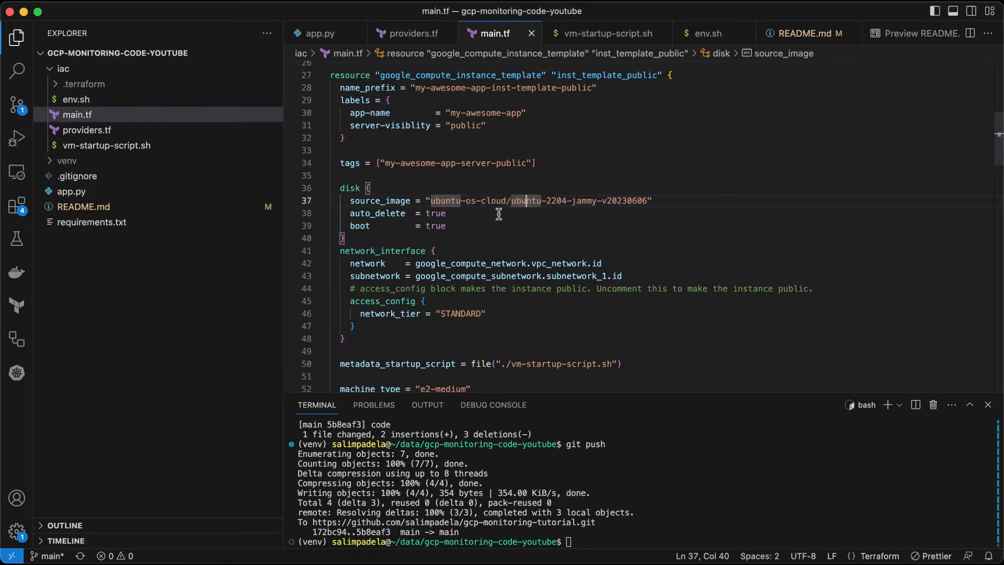
pyautogui.click(497, 214)
pyautogui.scroll(-2, 499, 213)
pyautogui.scroll(-2, 499, 214)
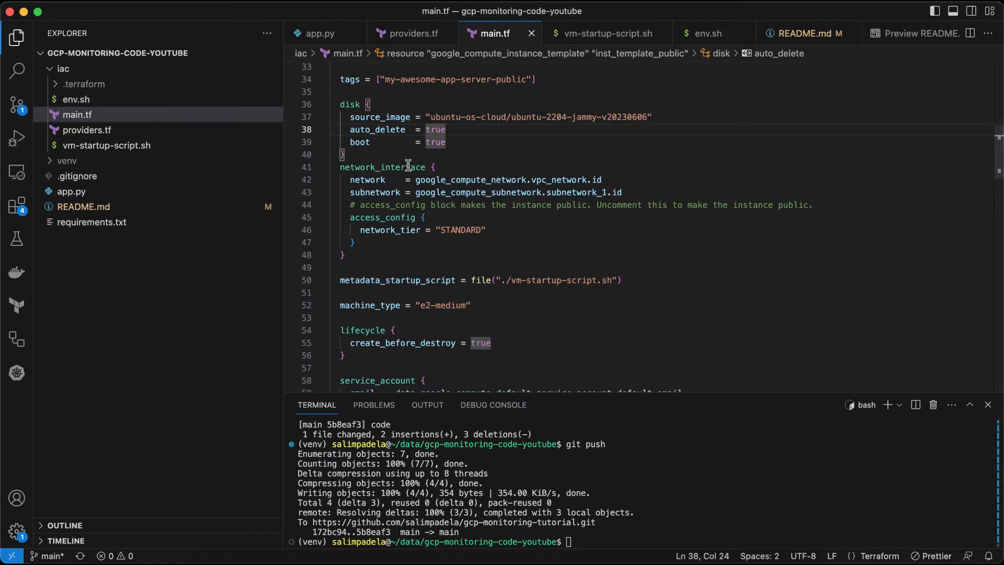
# Step: Highlight the metadata_startup_script setting in main.tf and open the vm-startup-script.sh file it references
pyautogui.moveTo(405, 166)
pyautogui.scroll(-4, 545, 253)
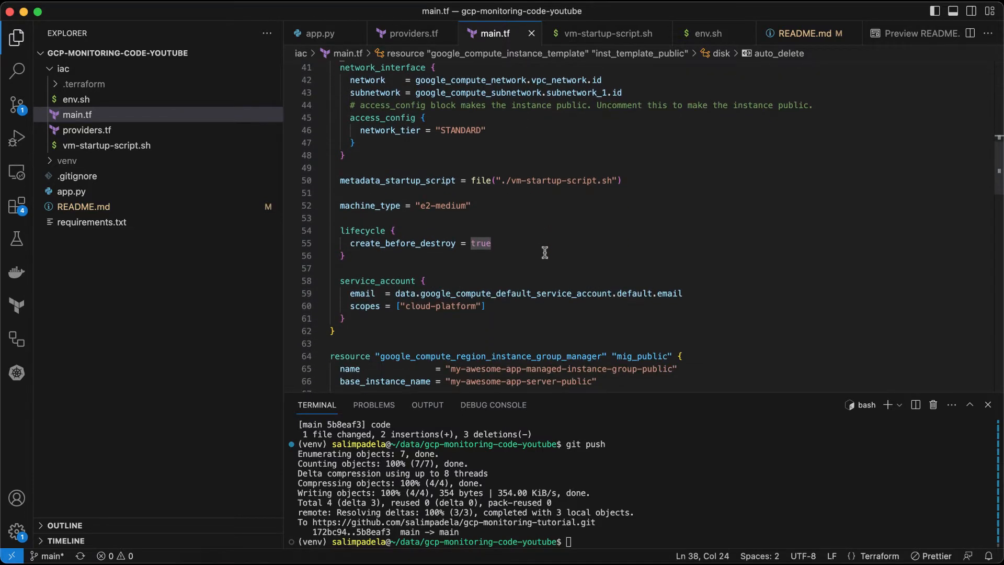
pyautogui.click(412, 181)
pyautogui.doubleClick(413, 180)
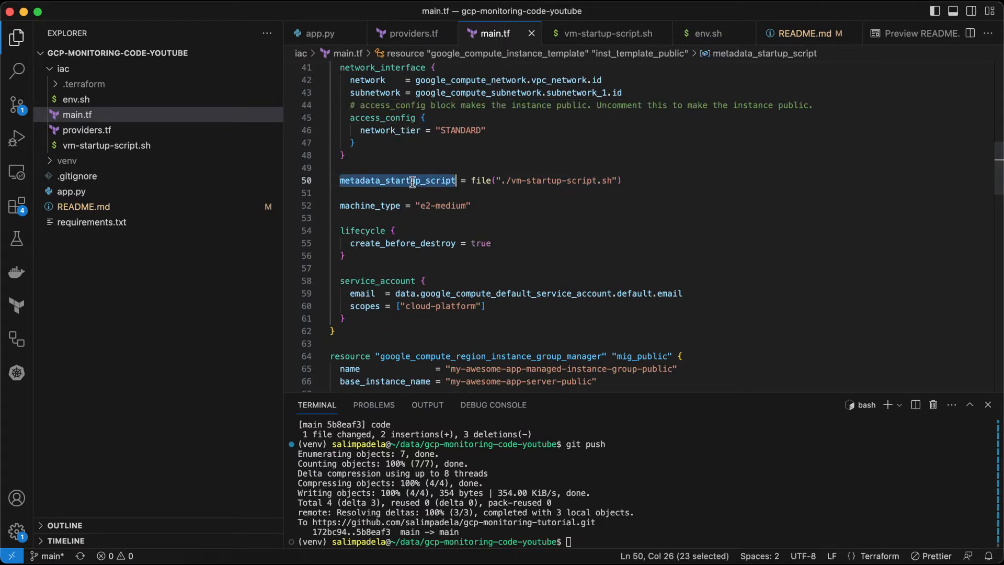
pyautogui.click(136, 145)
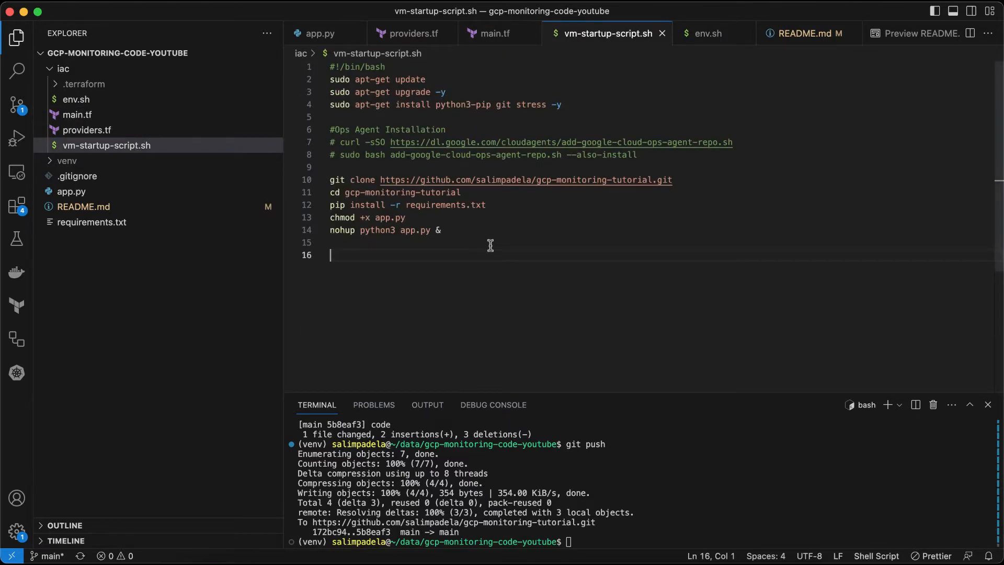
# Step: Examine the apt-get package installation commands and the commented Ops Agent installation block in vm-startup-script.sh
pyautogui.click(414, 79)
pyautogui.click(411, 92)
pyautogui.click(410, 104)
pyautogui.click(448, 104)
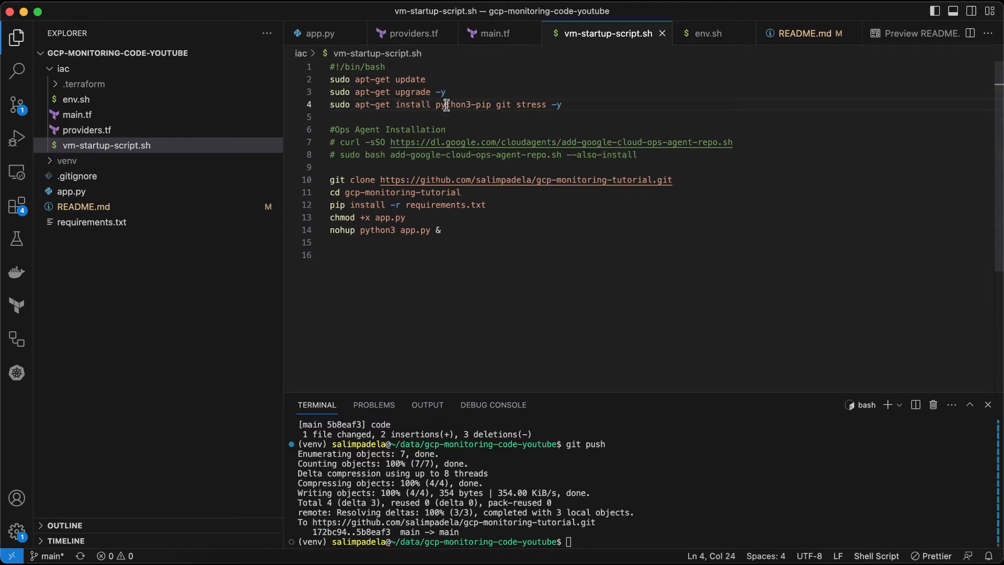
pyautogui.click(503, 106)
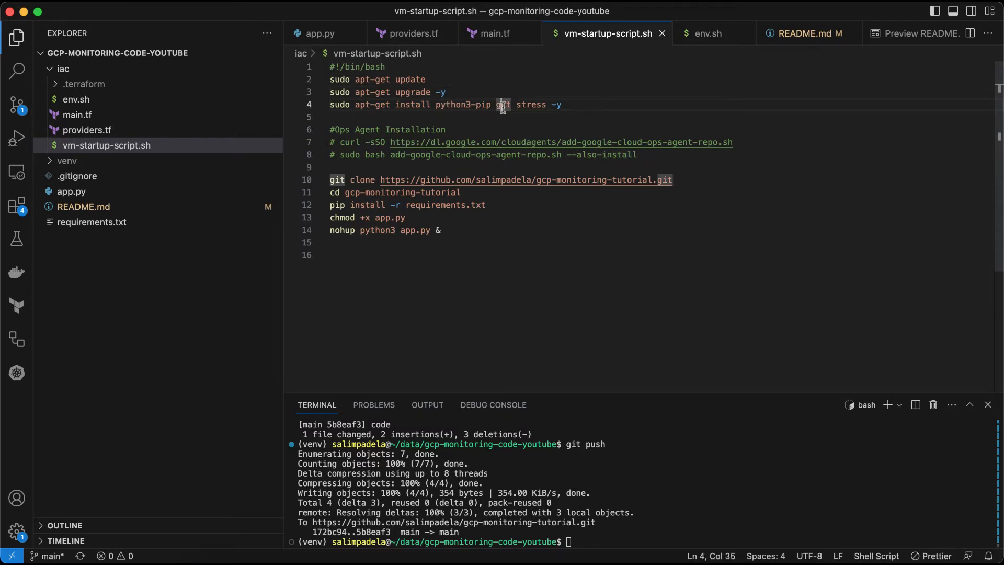
pyautogui.click(533, 103)
pyautogui.click(646, 154)
pyautogui.moveTo(646, 154); pyautogui.dragTo(328, 133)
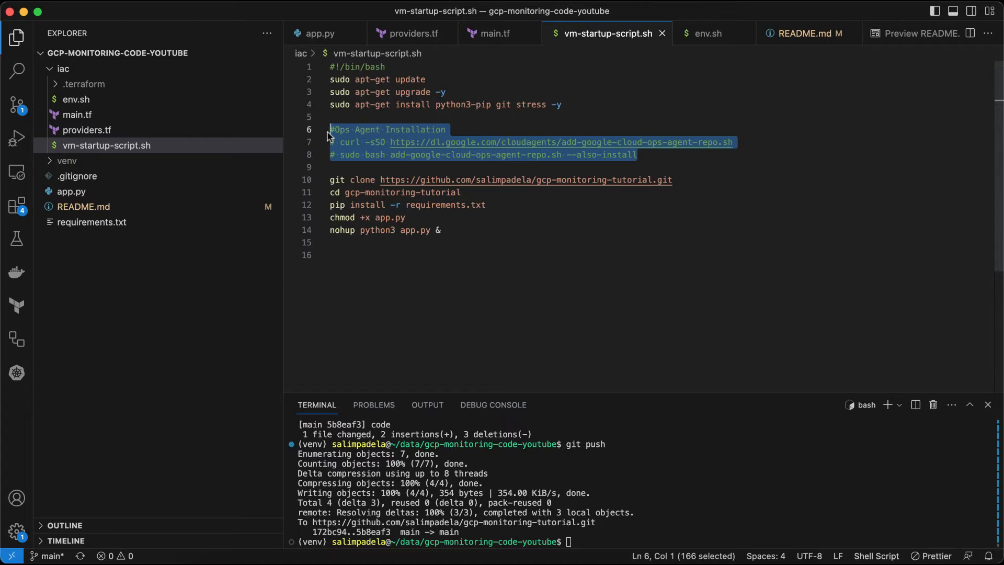
# Step: Examine the git clone, cd, pip install, chmod and nohup python3 app.py commands at the end of the startup script
pyautogui.click(456, 179)
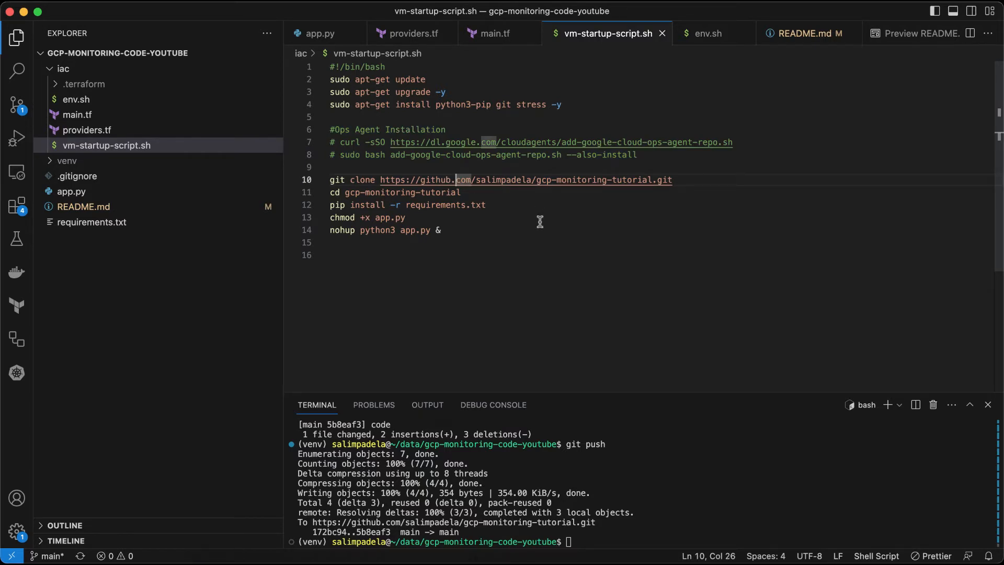
pyautogui.click(471, 193)
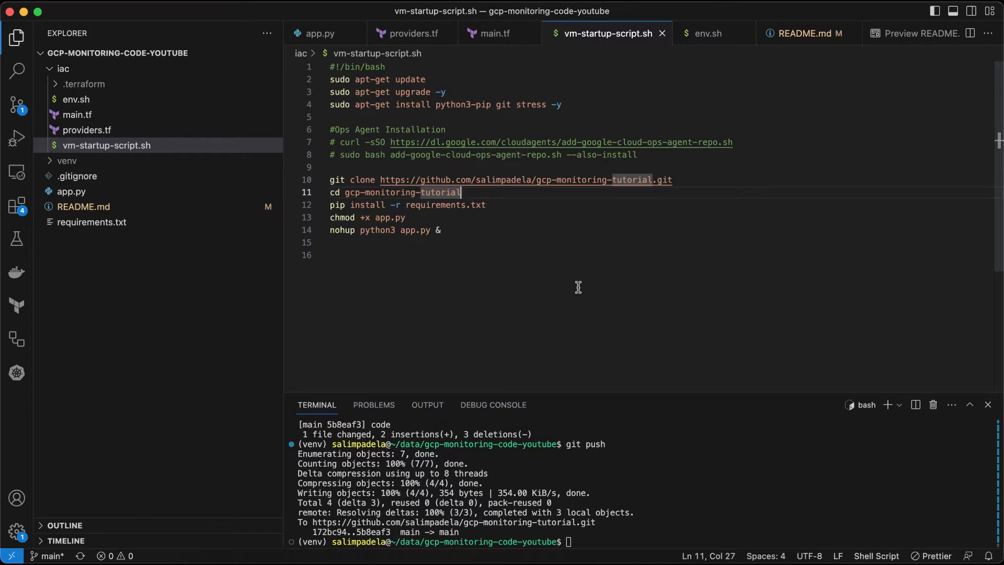
pyautogui.click(512, 206)
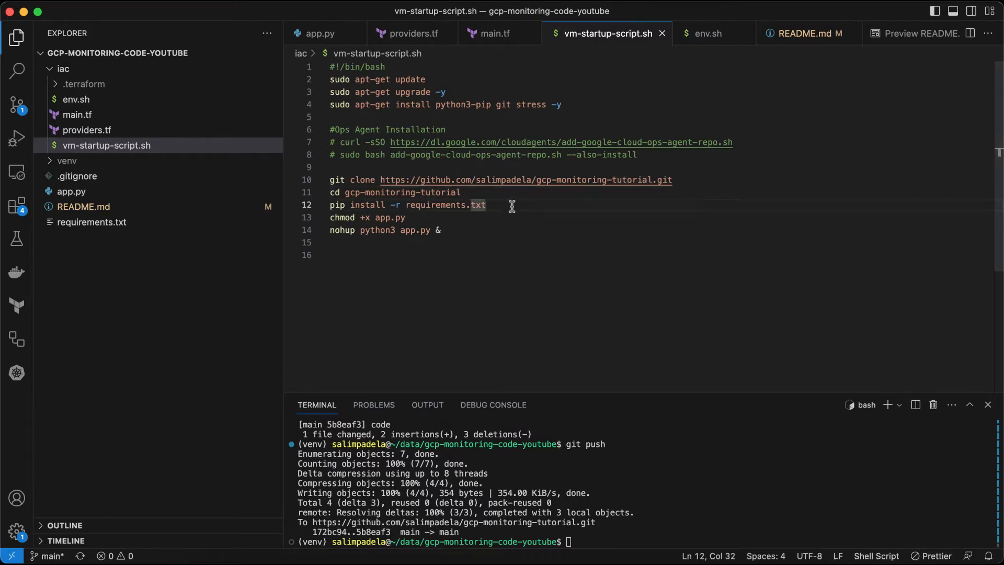
pyautogui.click(385, 218)
pyautogui.click(461, 229)
pyautogui.moveTo(466, 242); pyautogui.dragTo(421, 192)
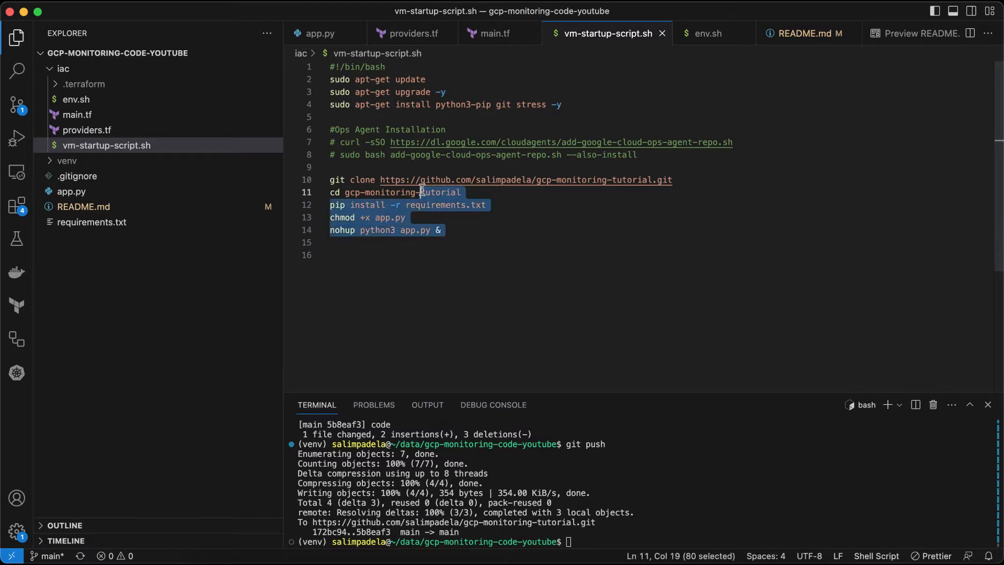
pyautogui.click(422, 191)
# Step: Return to main.tf and examine the instance template's service account email and cloud-platform scope
pyautogui.click(238, 115)
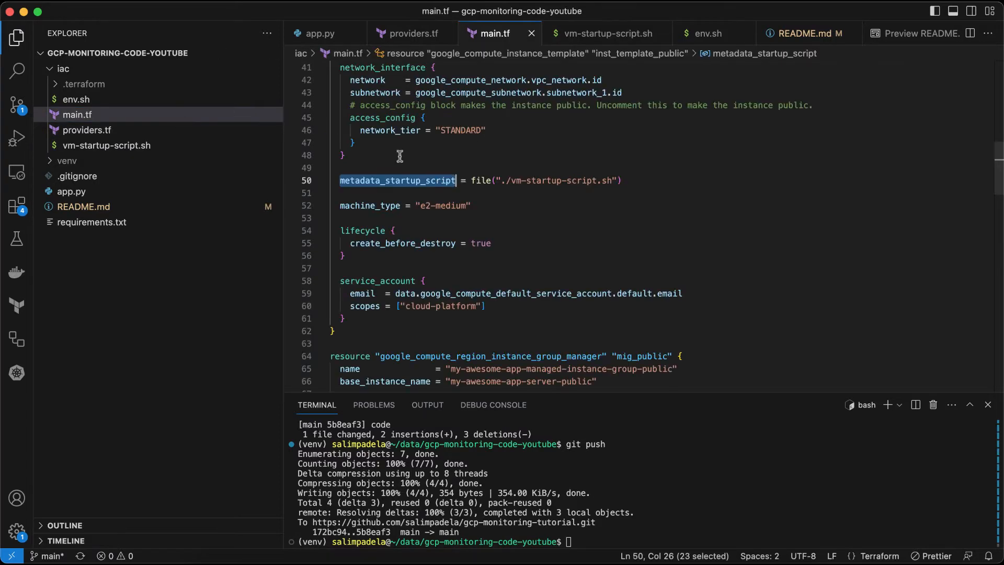
pyautogui.scroll(-3, 465, 196)
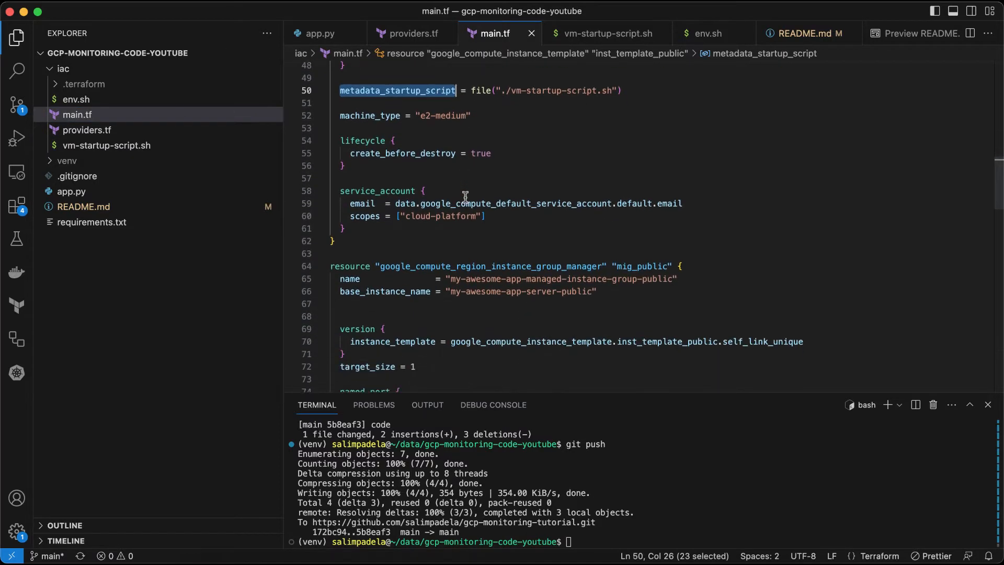
pyautogui.click(416, 216)
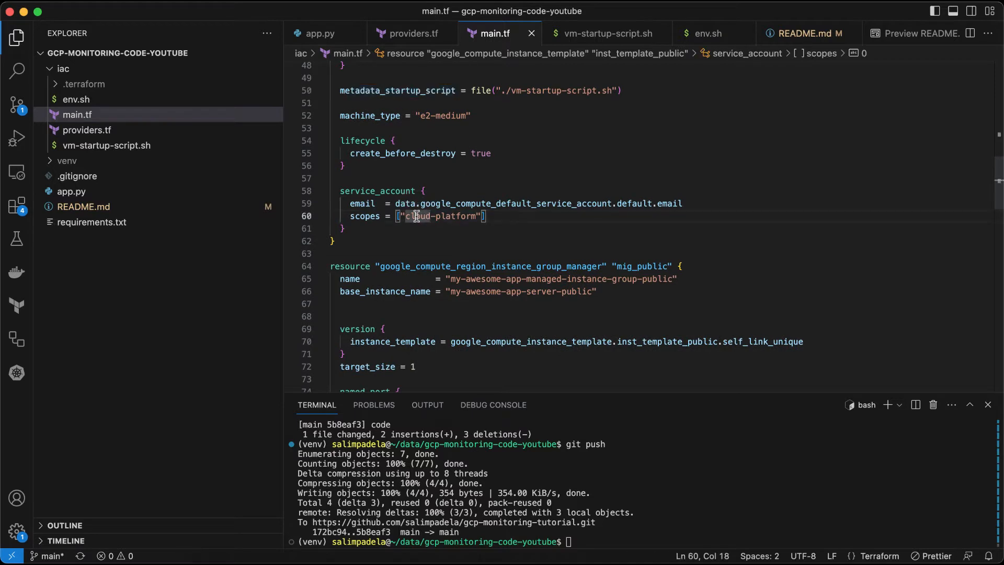
pyautogui.doubleClick(509, 204)
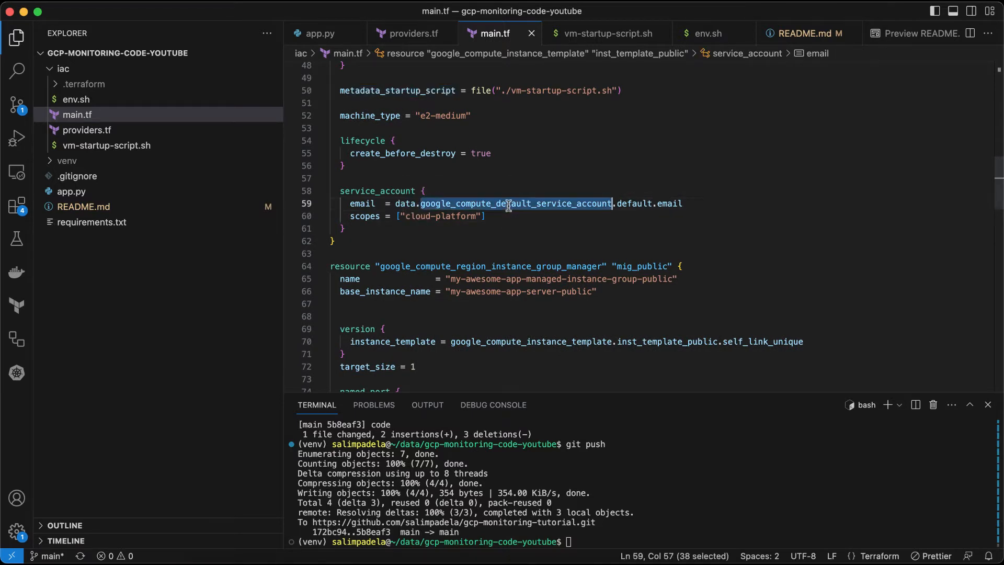
# Step: Review the regional instance group manager's version block that references the public instance template
pyautogui.scroll(-3, 505, 205)
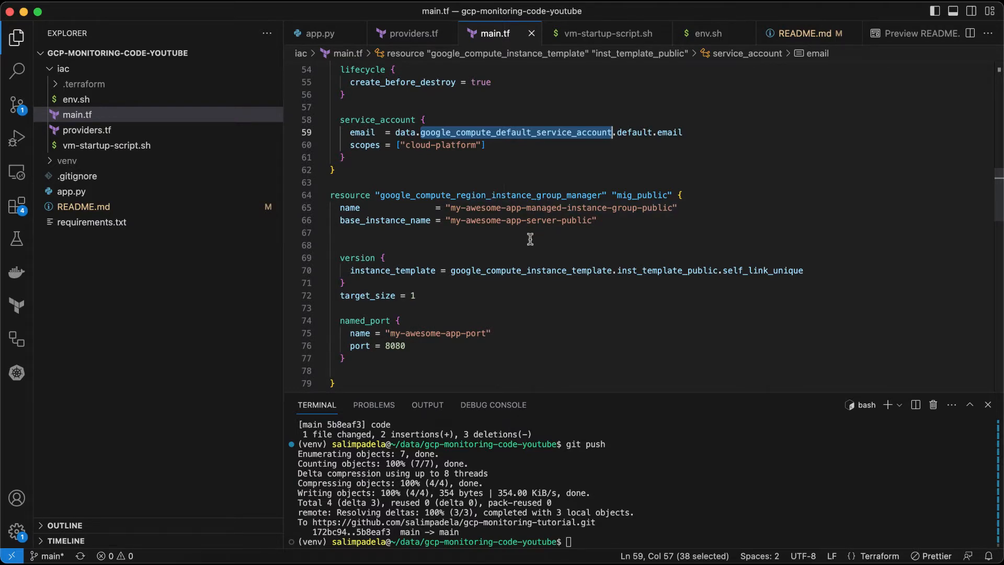
pyautogui.scroll(-1, 529, 239)
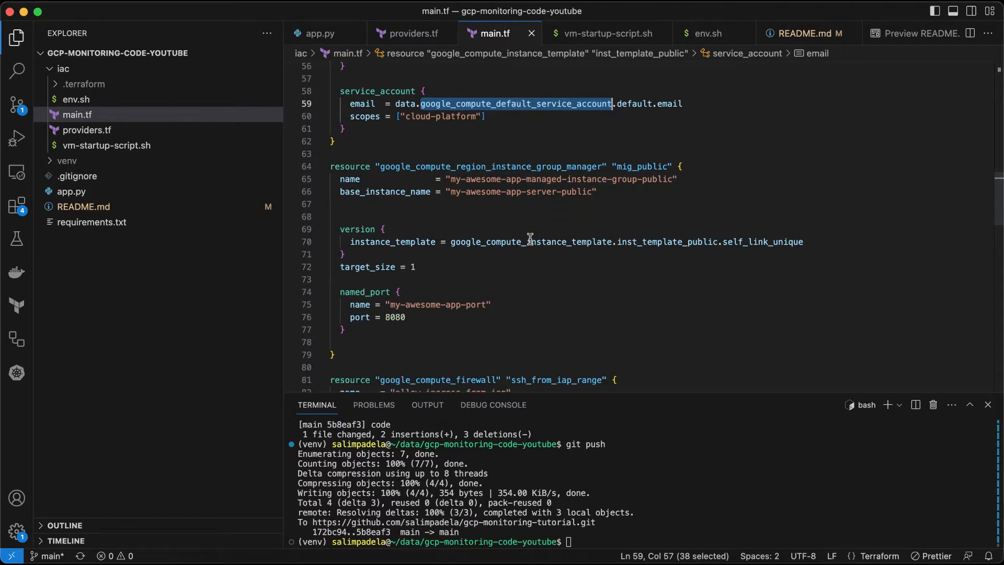
pyautogui.doubleClick(476, 242)
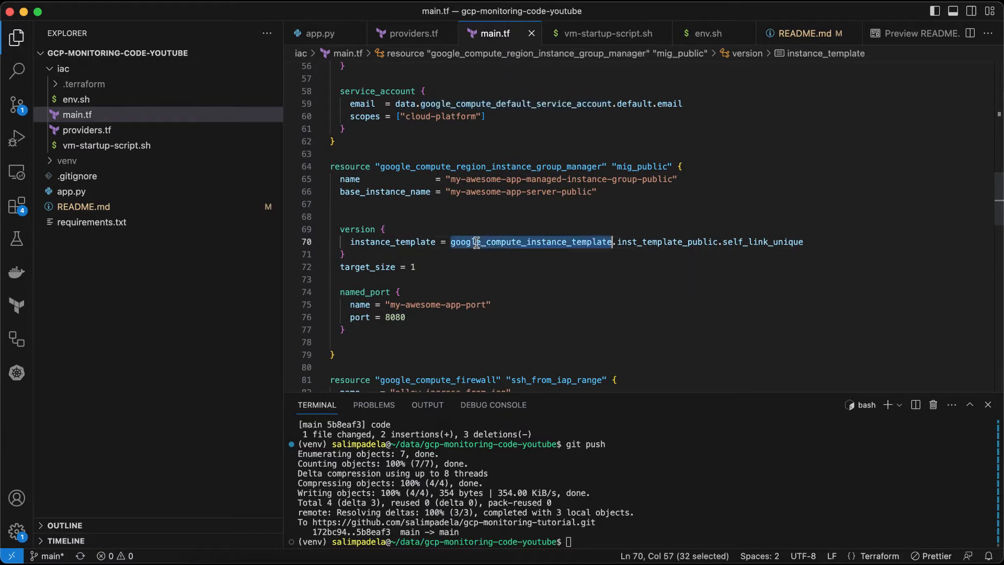
pyautogui.doubleClick(398, 243)
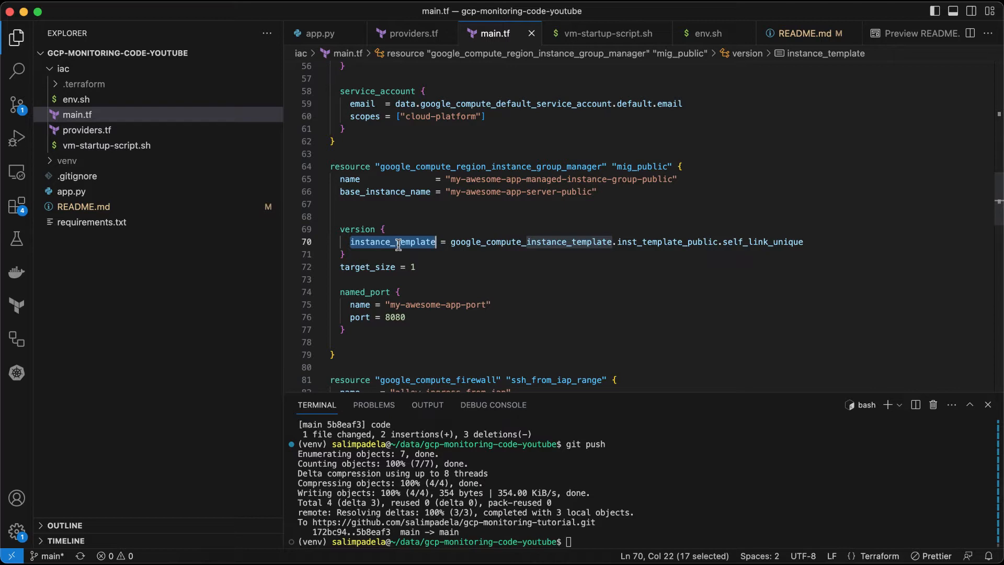
# Step: Examine the instance group manager's target size and its named port my-awesome-app-port on 8080
pyautogui.scroll(5, 398, 244)
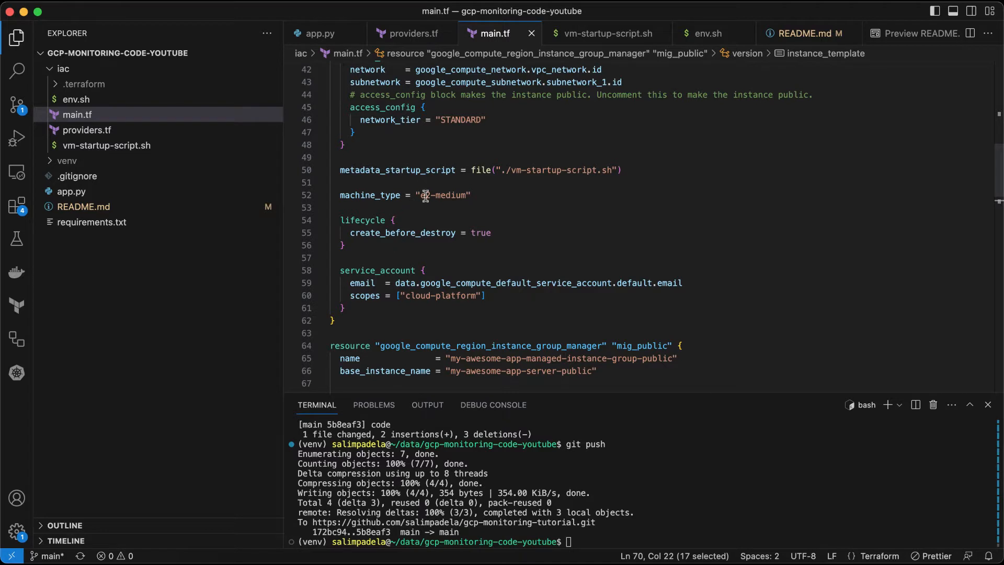
pyautogui.scroll(-5, 432, 210)
pyautogui.scroll(-2, 432, 209)
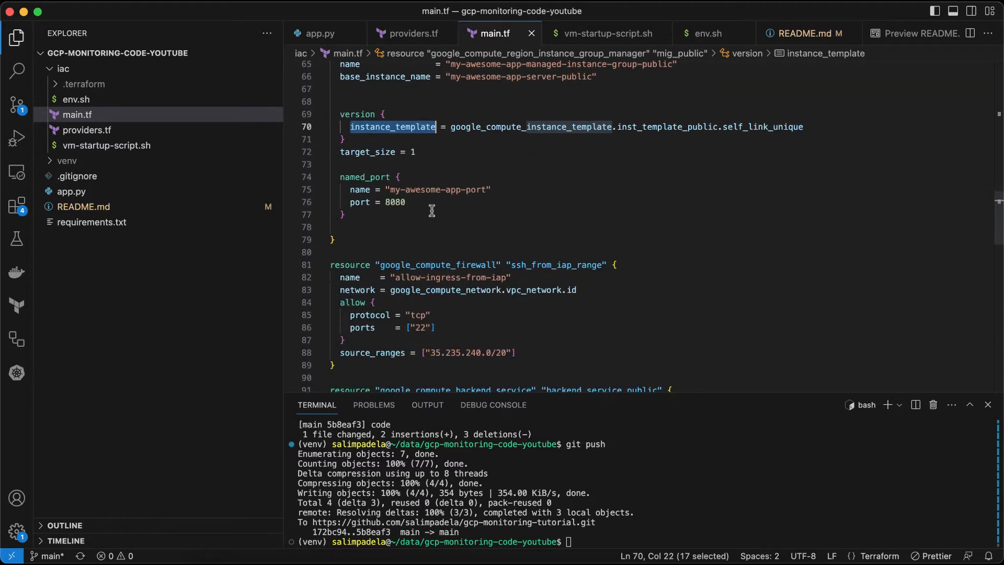
pyautogui.click(423, 202)
pyautogui.click(420, 189)
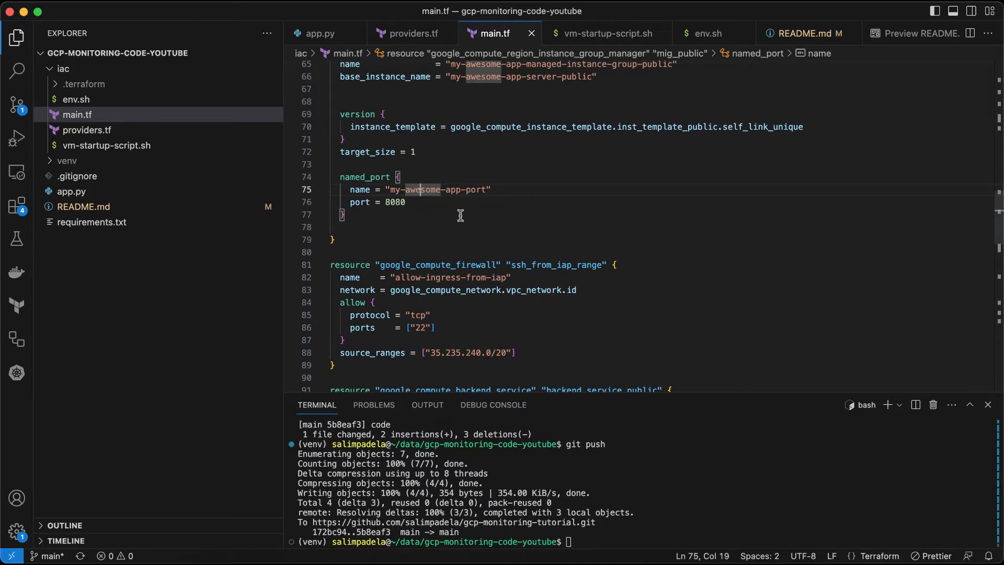
pyautogui.doubleClick(401, 203)
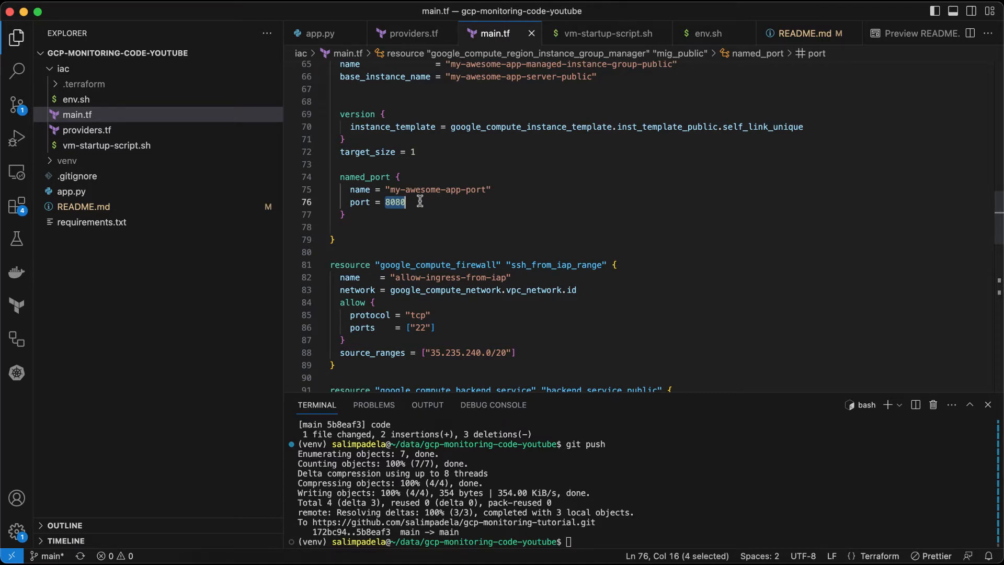
# Step: Review the ssh_from_iap_range firewall rule with its TCP port 22 and source range settings
pyautogui.scroll(-3, 420, 202)
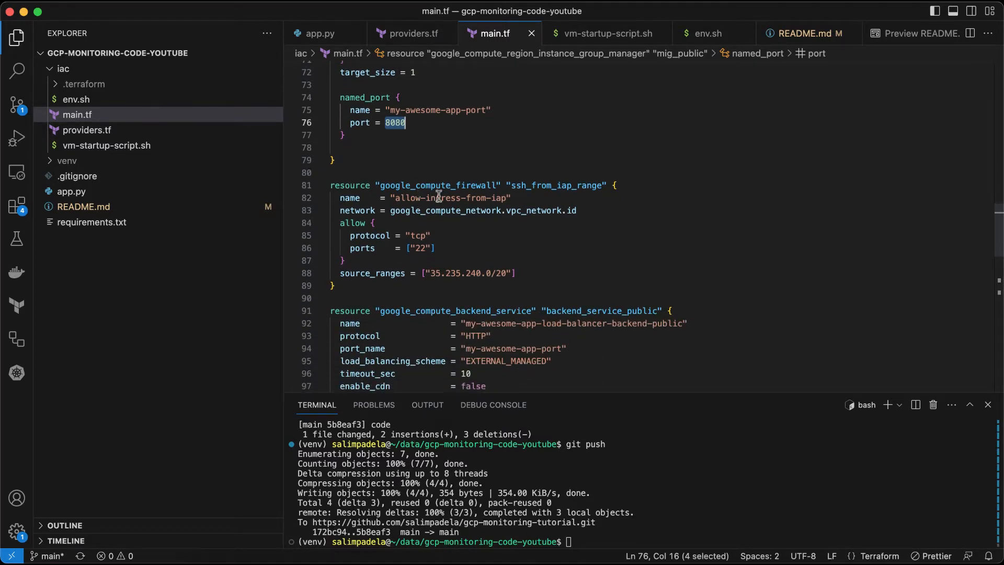
pyautogui.doubleClick(438, 186)
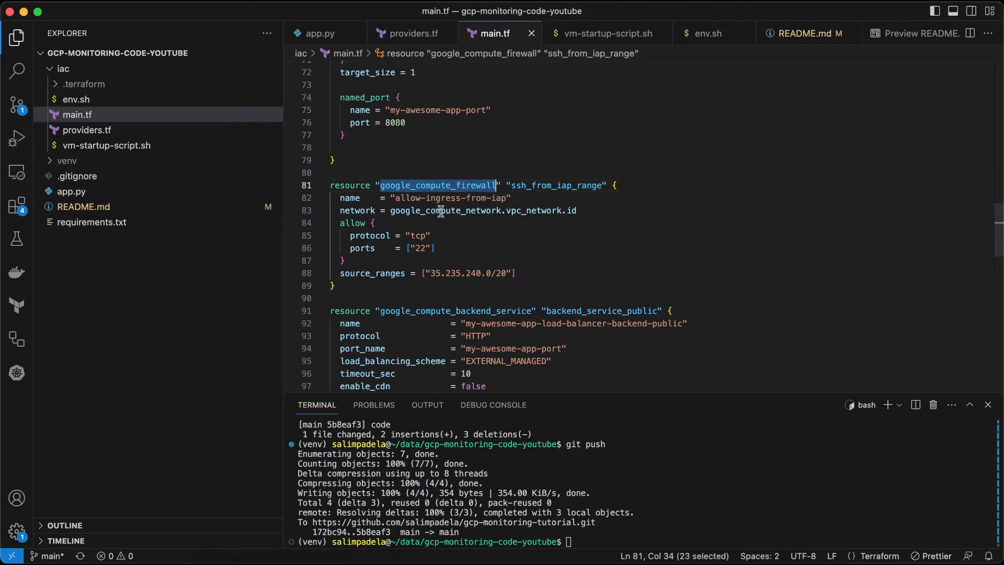
pyautogui.click(449, 242)
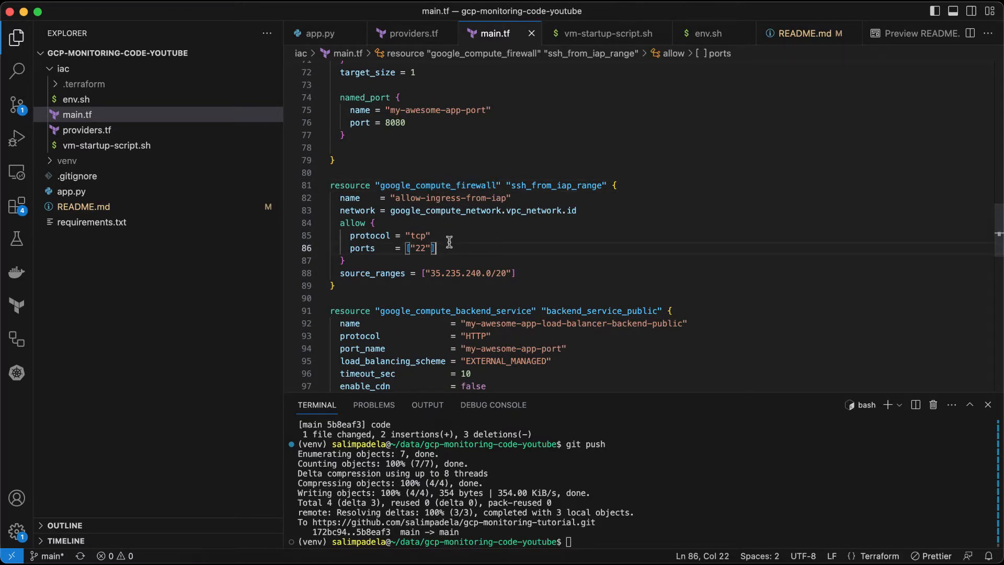
pyautogui.click(437, 272)
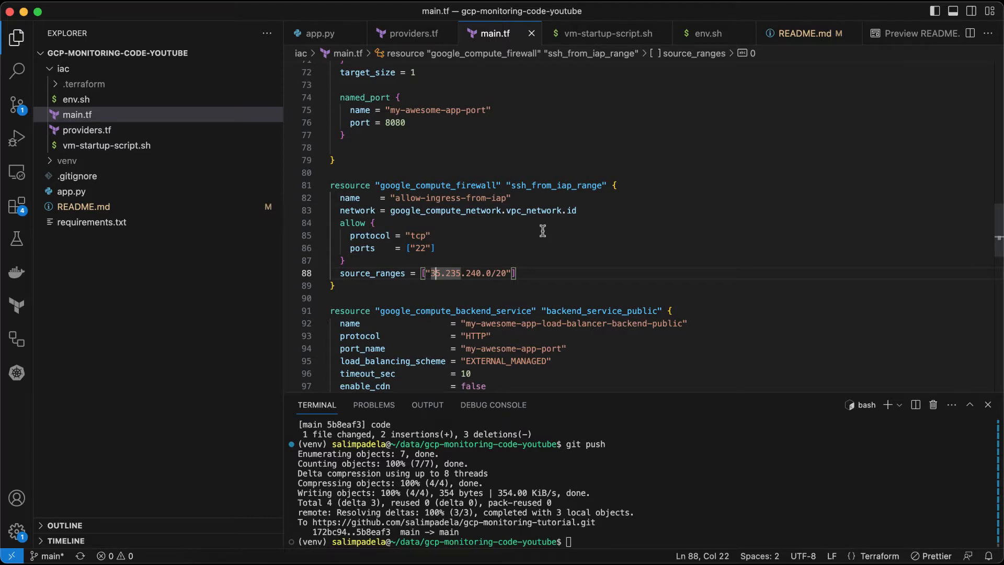
# Step: Examine the public backend service resource, its health check reference and backend instance group settings
pyautogui.scroll(-3, 543, 230)
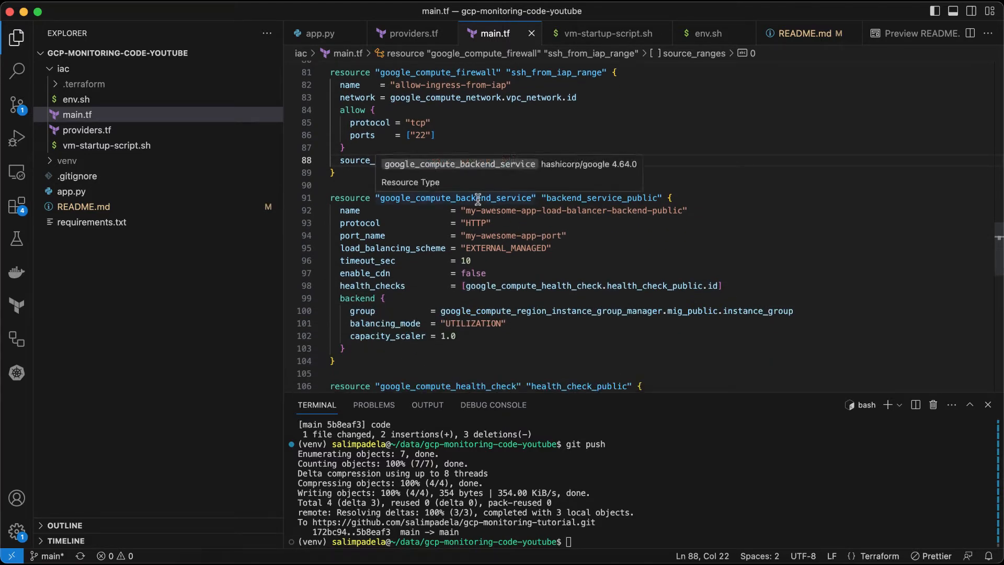
pyautogui.doubleClick(478, 199)
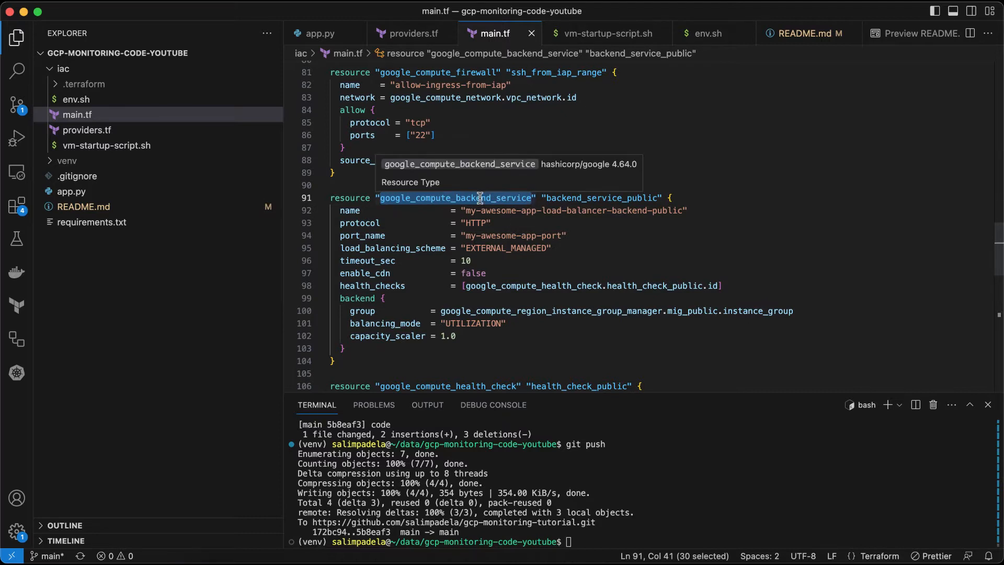
pyautogui.doubleClick(494, 288)
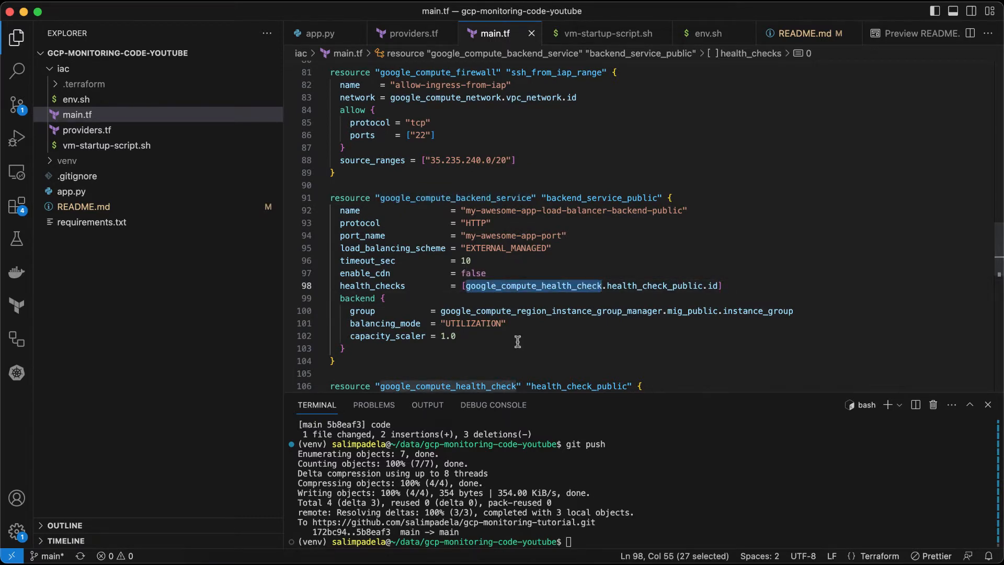
pyautogui.doubleClick(493, 311)
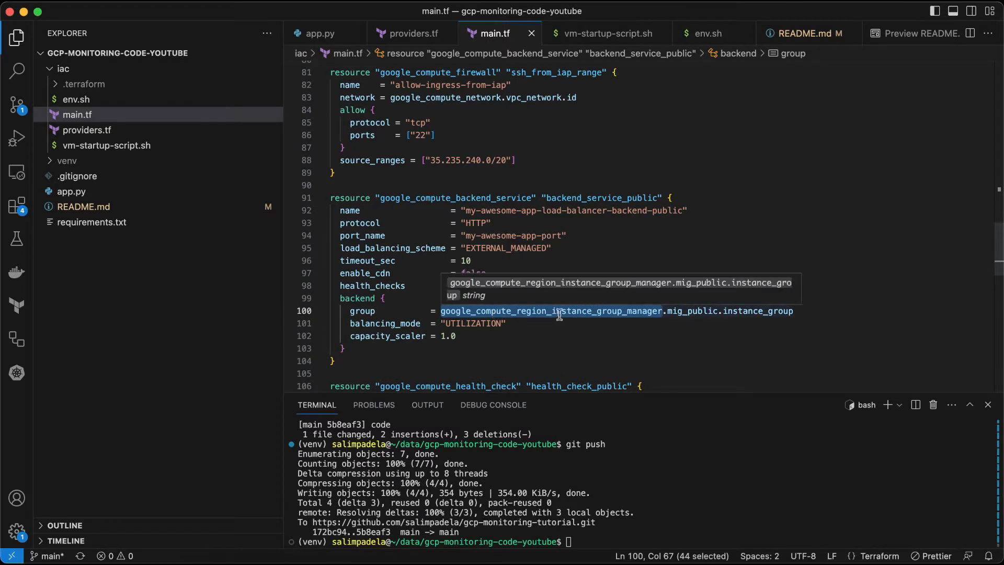
# Step: Review the public health check resource's interval, thresholds and HTTP health check port and request path
pyautogui.scroll(7, 560, 313)
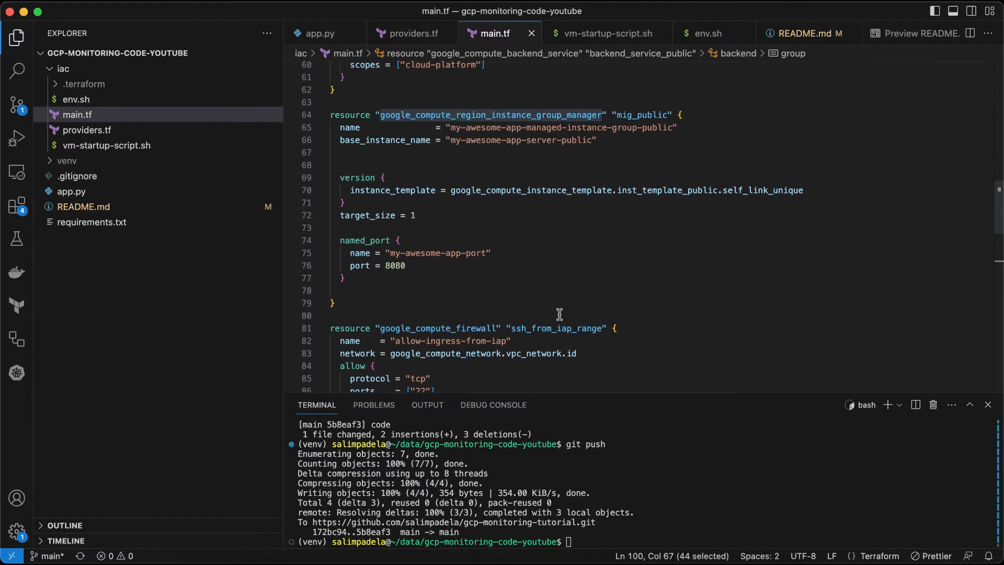
pyautogui.scroll(-12, 561, 206)
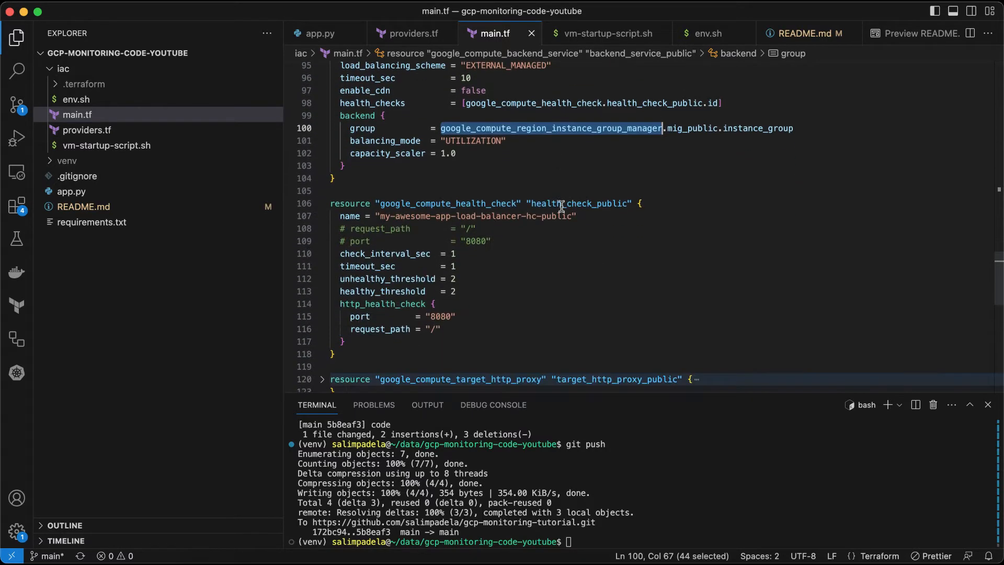
pyautogui.click(486, 203)
pyautogui.click(396, 254)
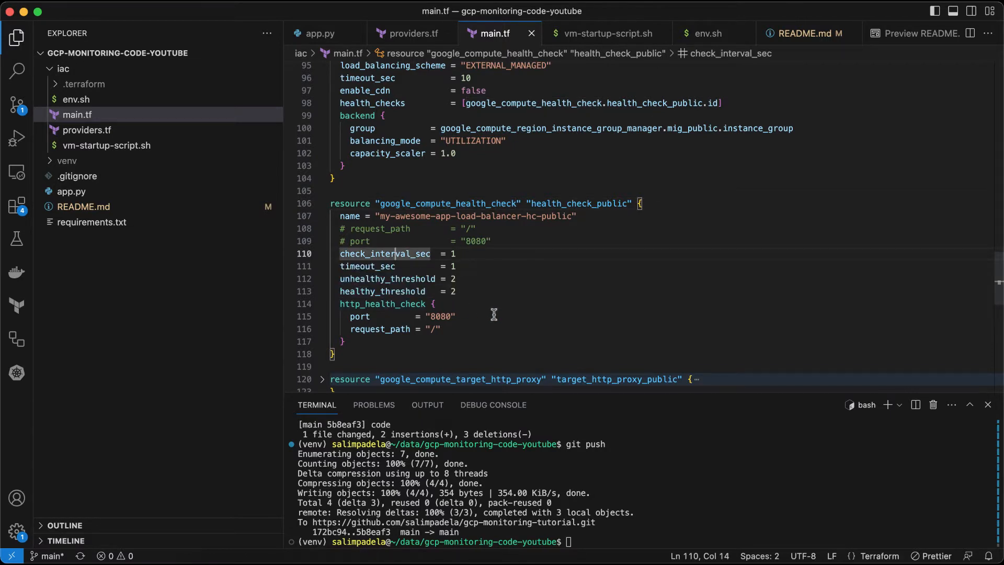
pyautogui.click(467, 317)
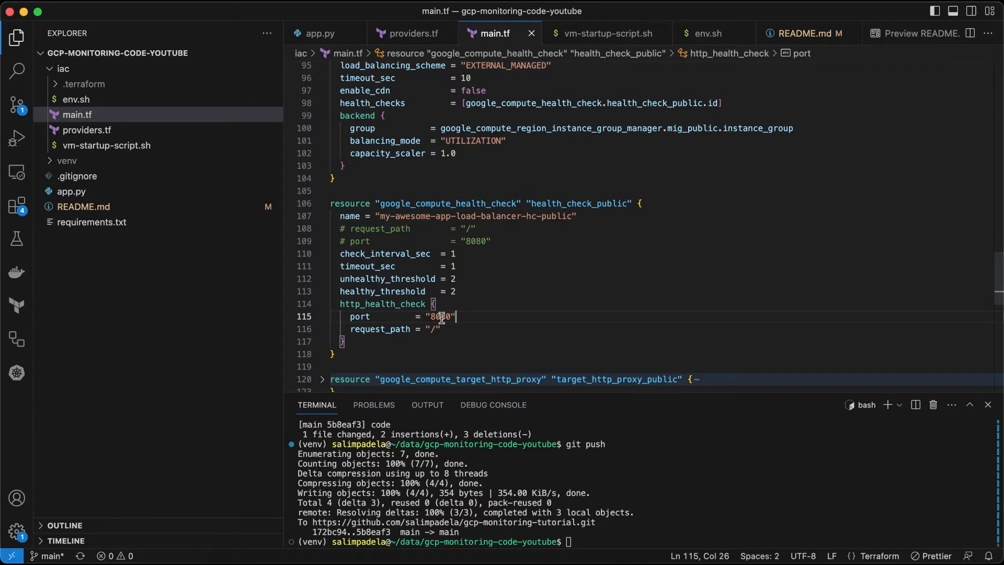
# Step: Examine the target HTTP proxy and URL map resources and how they reference the URL map and backend service
pyautogui.doubleClick(442, 318)
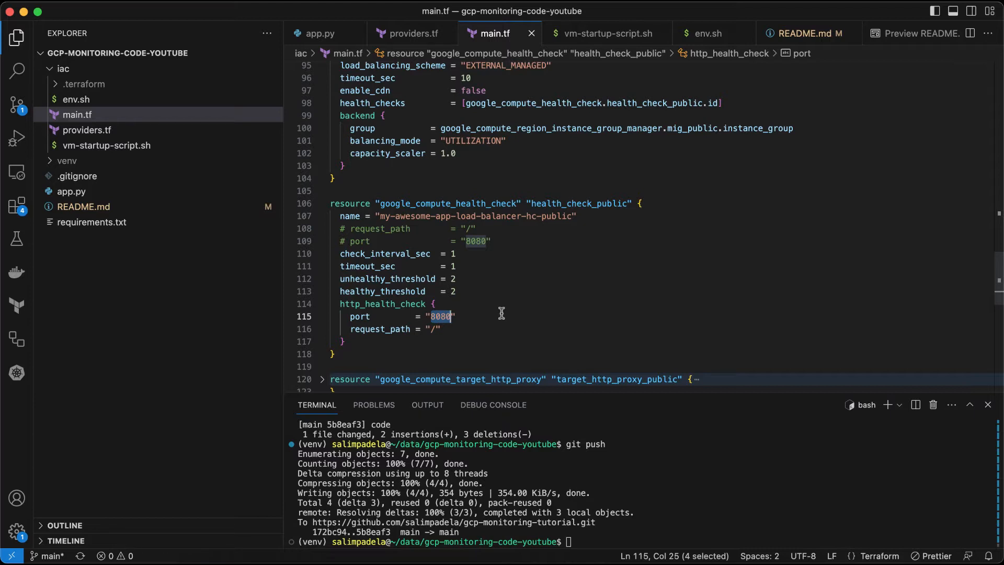
pyautogui.scroll(-5, 502, 312)
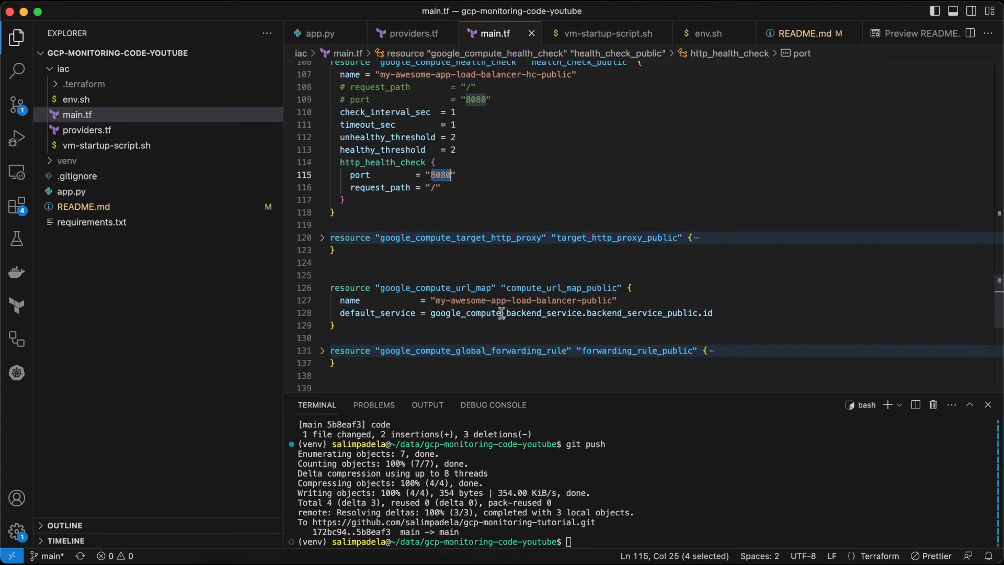
pyautogui.click(322, 238)
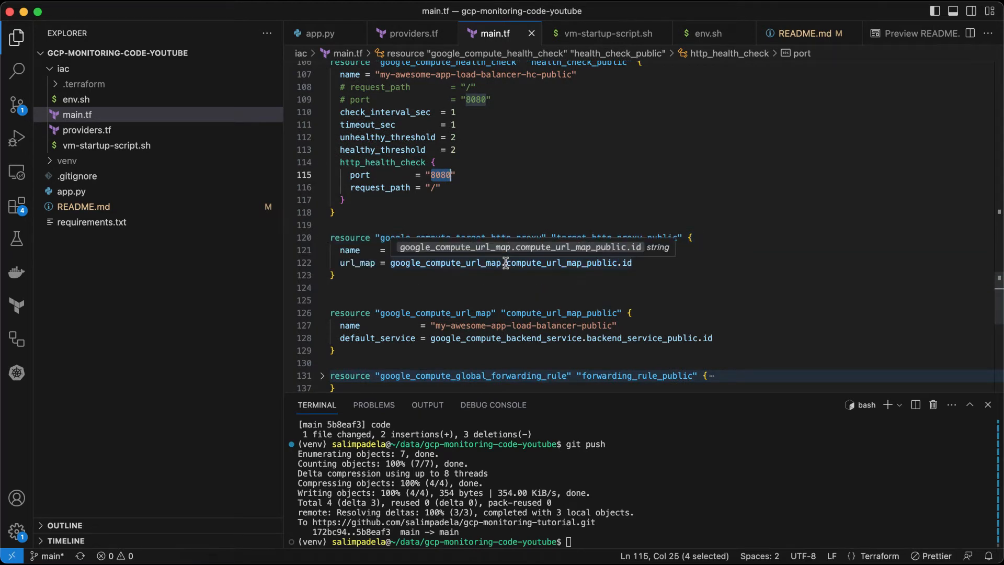
pyautogui.click(506, 263)
pyautogui.doubleClick(438, 265)
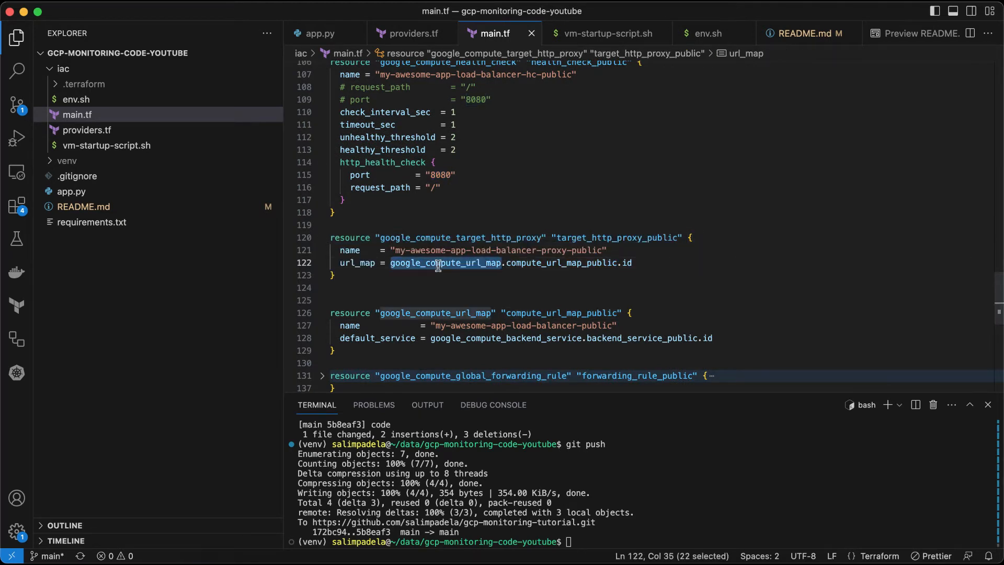
pyautogui.doubleClick(361, 264)
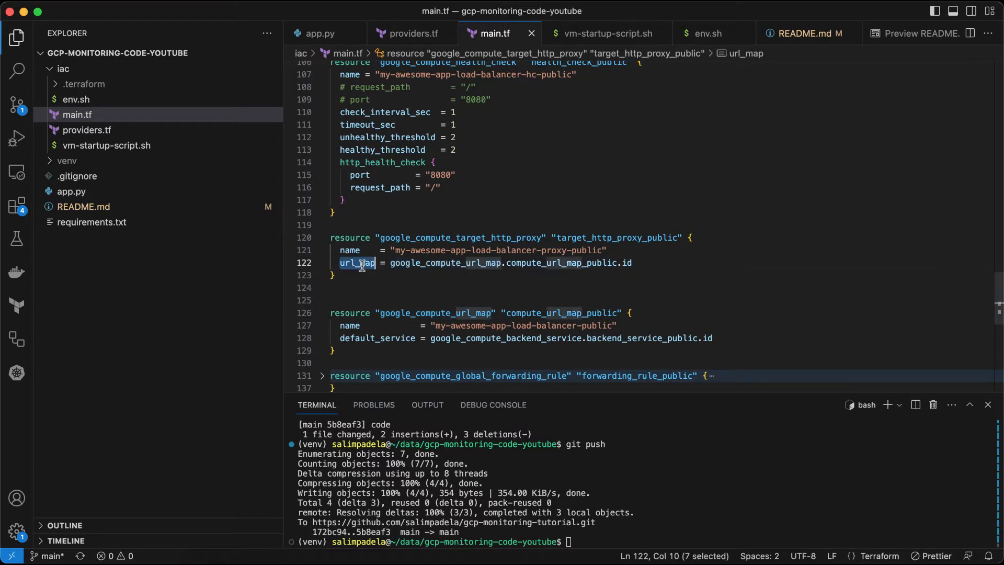
pyautogui.doubleClick(482, 337)
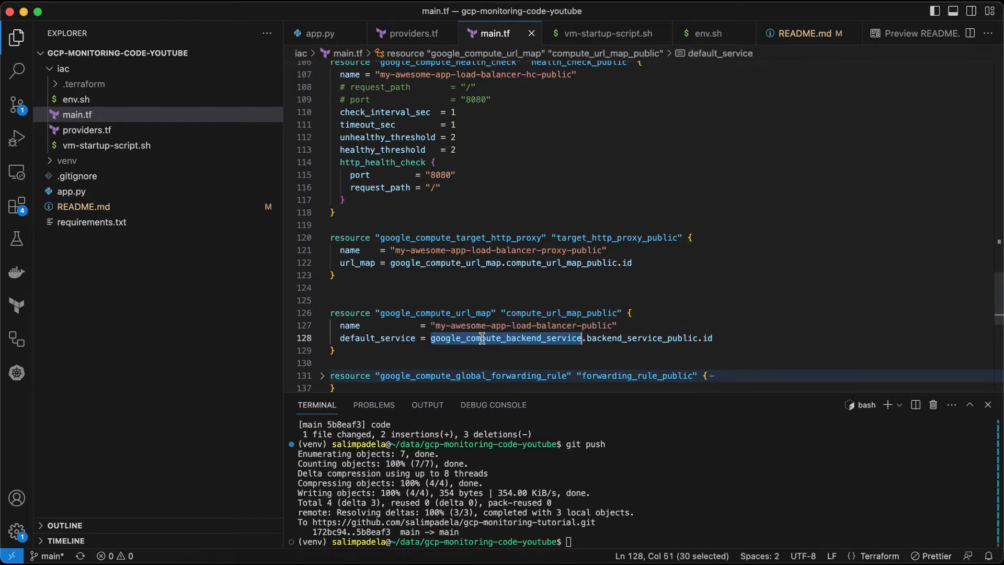
# Step: Review the public global forwarding rule with its TCP protocol, port range 80 and target HTTP proxy reference
pyautogui.scroll(-5, 482, 337)
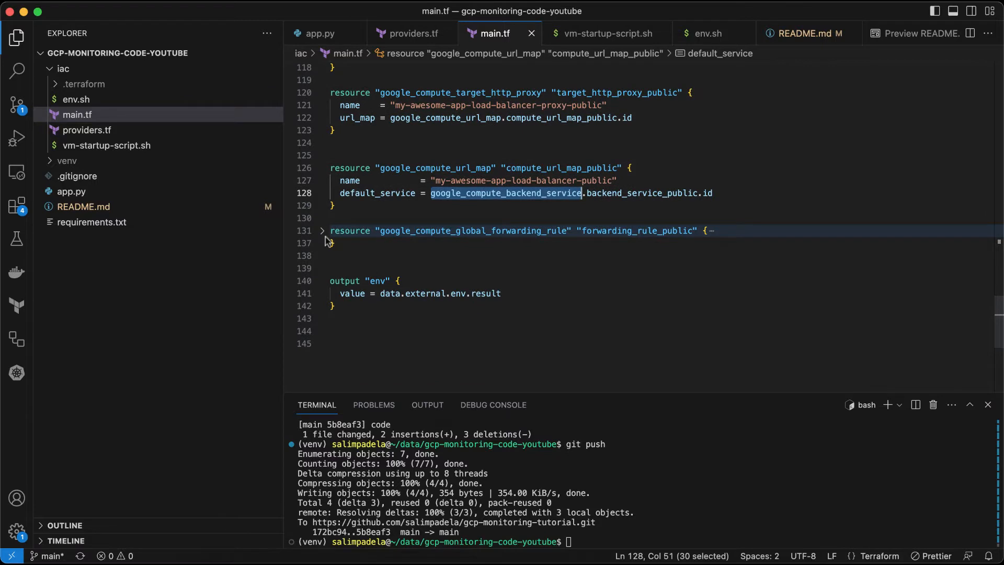
pyautogui.click(323, 232)
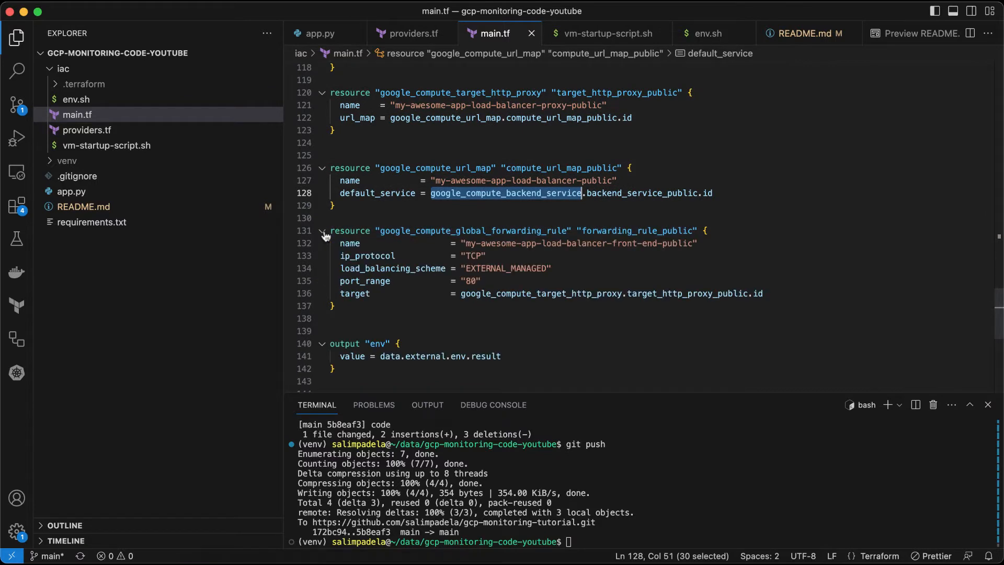
pyautogui.click(490, 294)
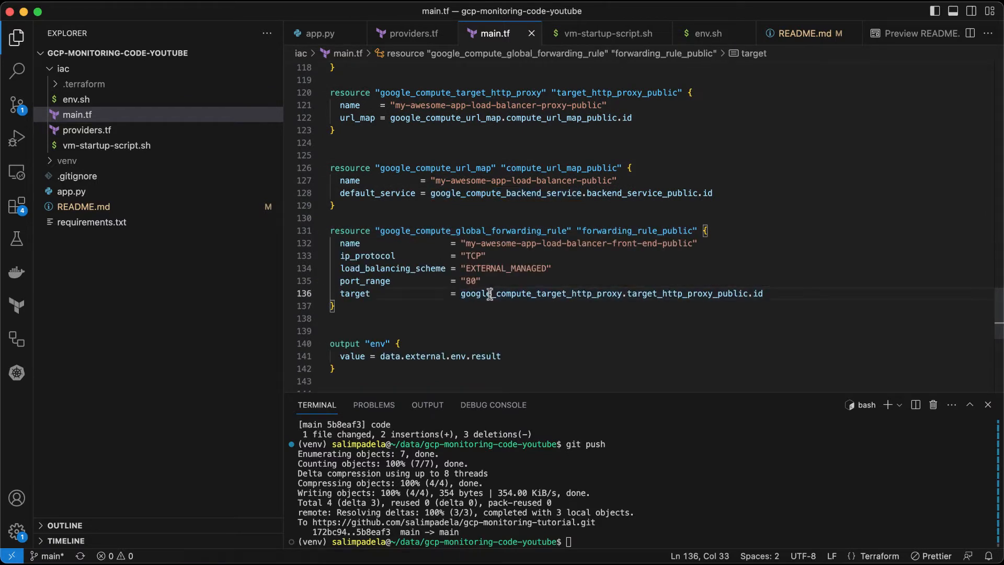
pyautogui.doubleClick(574, 294)
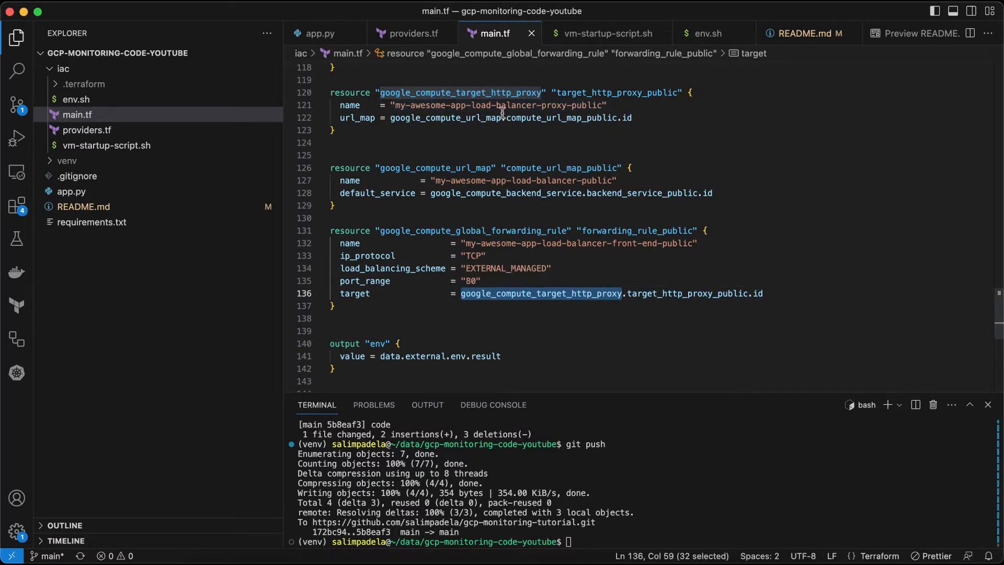
pyautogui.moveTo(500, 189)
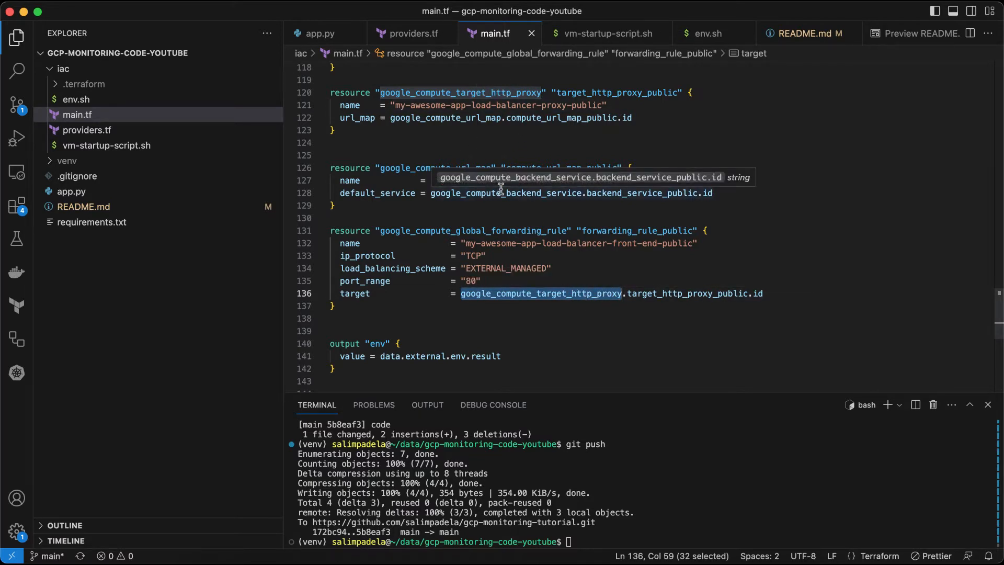
# Step: Review the env output block at the end of main.tf
pyautogui.scroll(-2, 455, 241)
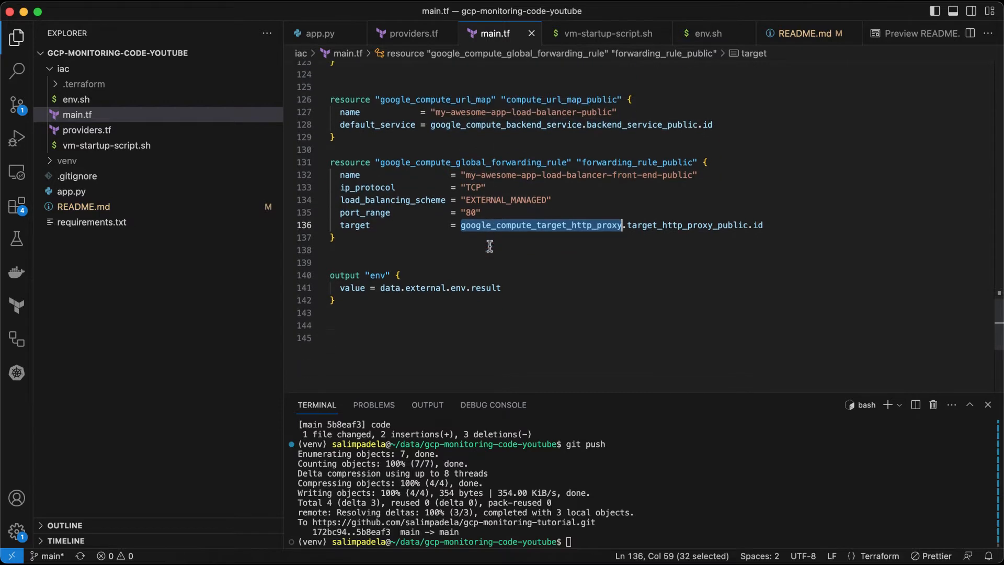
pyautogui.click(413, 296)
pyautogui.moveTo(413, 296); pyautogui.dragTo(327, 256)
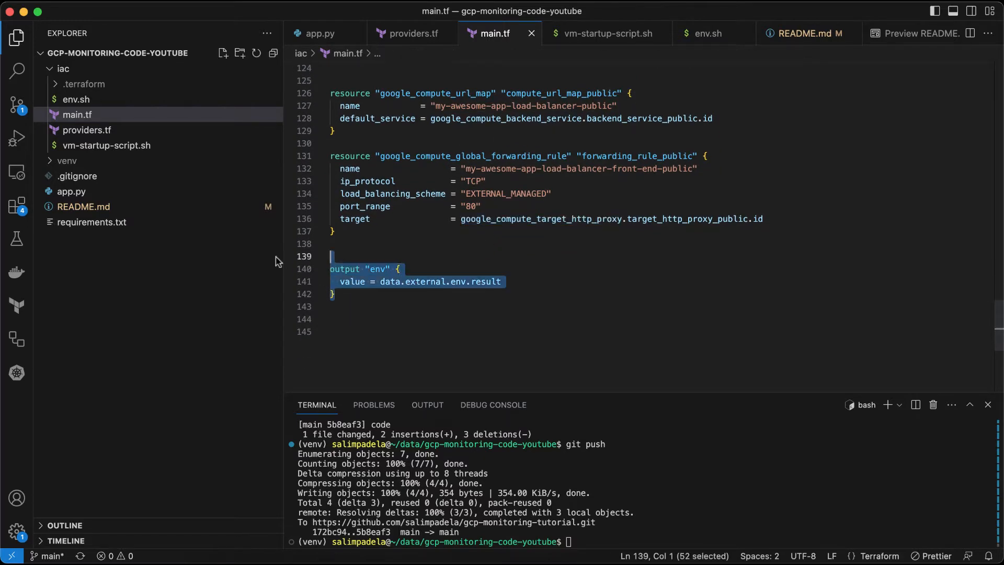
pyautogui.click(421, 343)
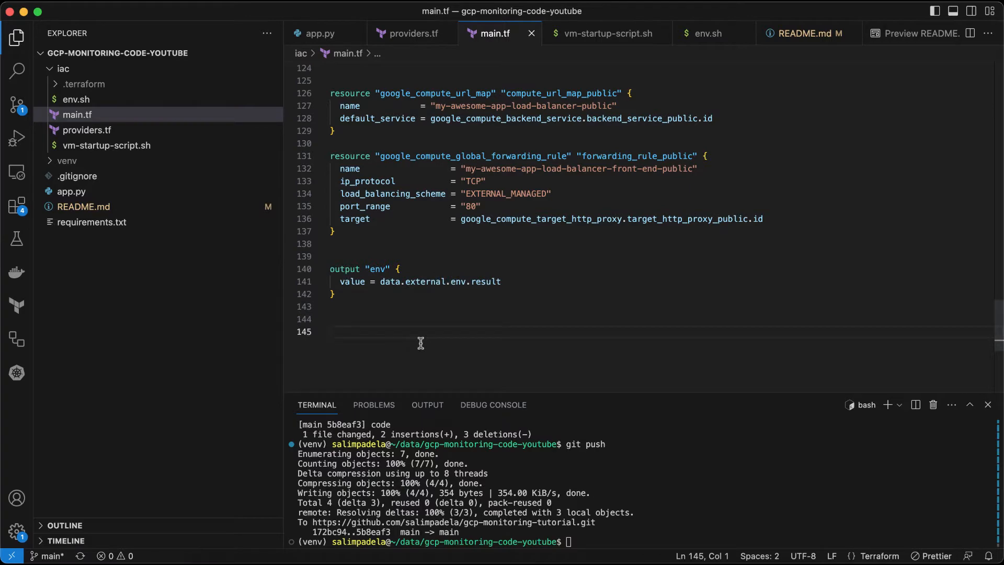
# Step: Scroll through main.tf from the external data source down to the health check resource
pyautogui.scroll(20, 422, 343)
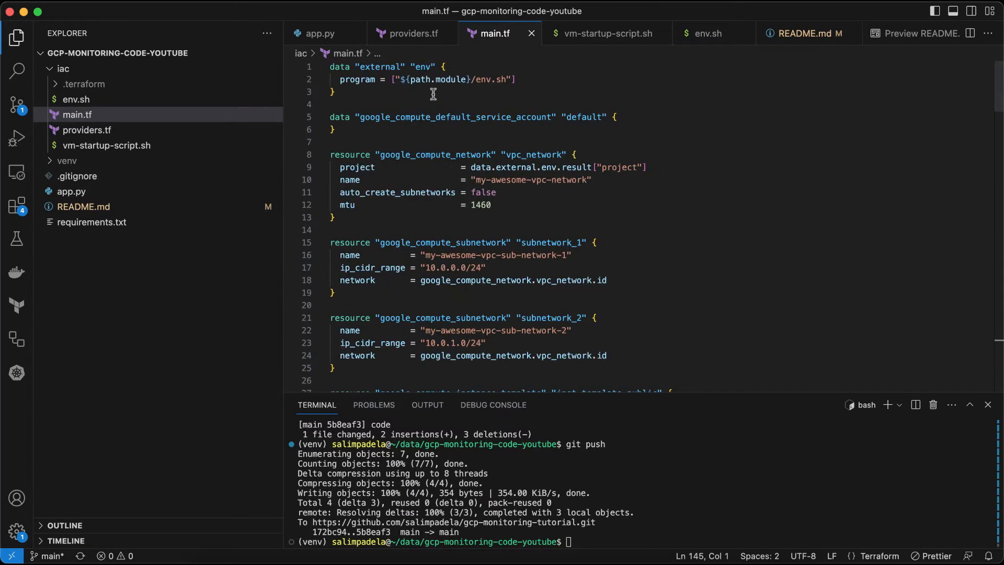
pyautogui.click(433, 93)
pyautogui.scroll(-18, 433, 93)
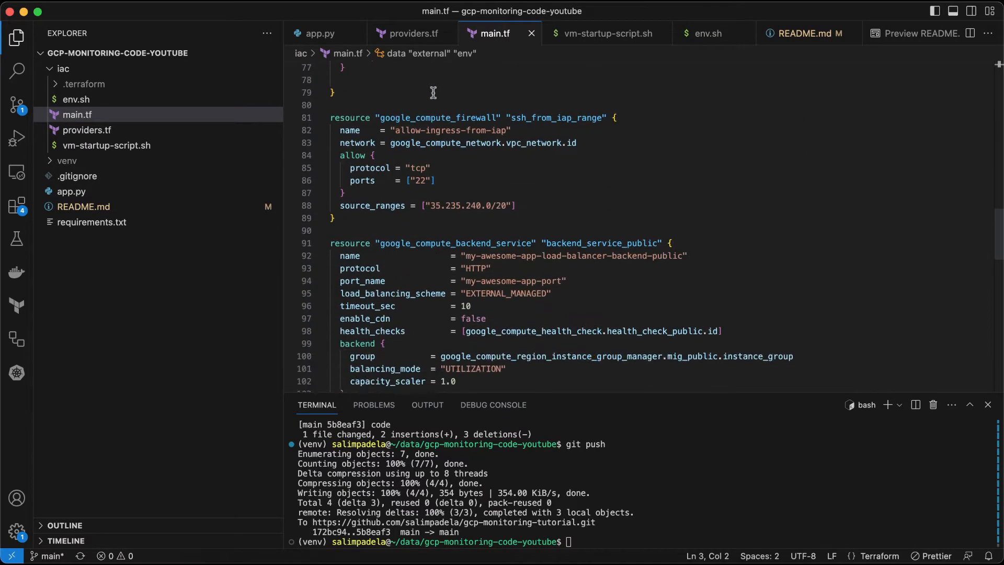
pyautogui.scroll(-4, 433, 92)
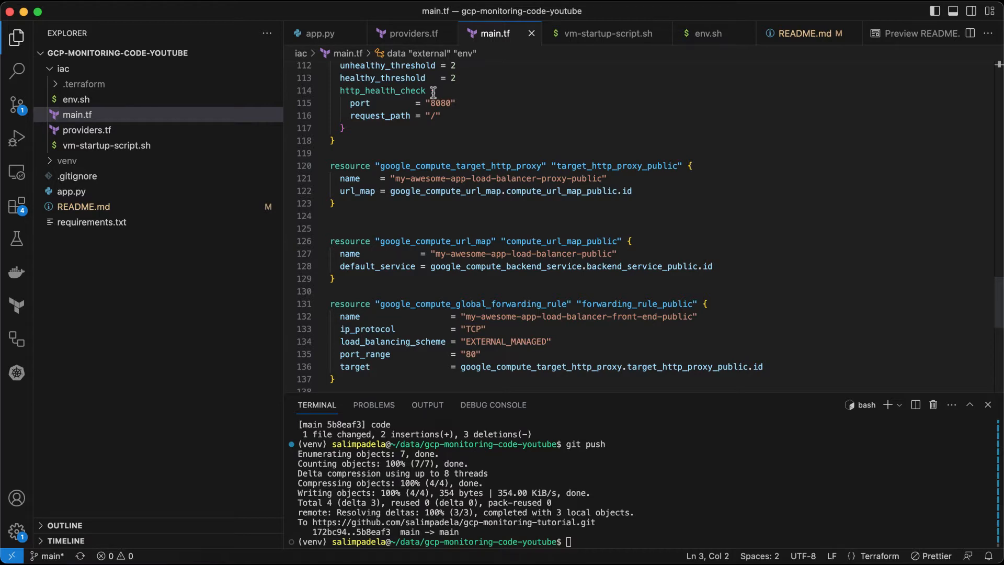
pyautogui.click(401, 137)
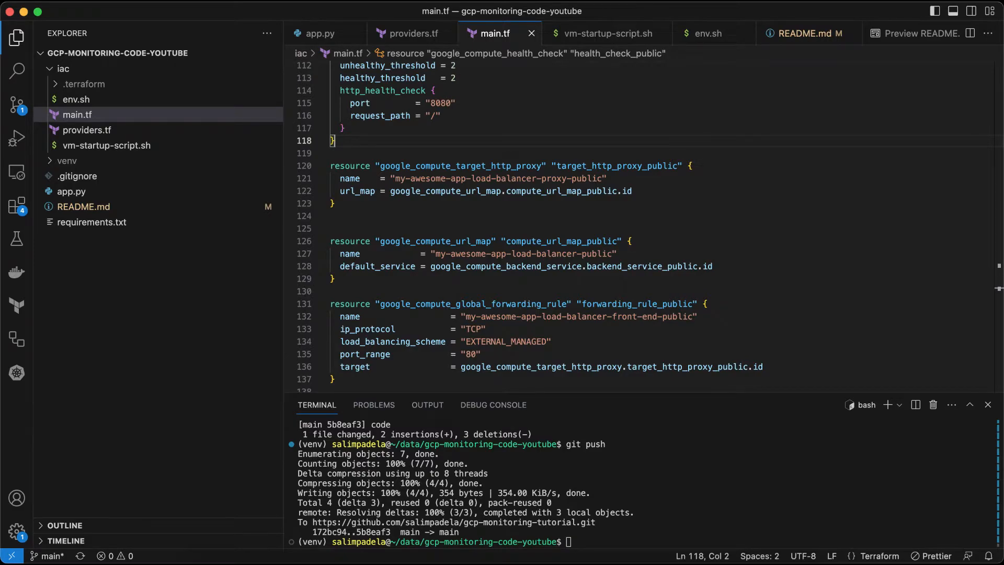
# Step: Switch to the browser, create a new Google Cloud project named gcp-monitoring-demo, and select it
pyautogui.press('super+Tab')
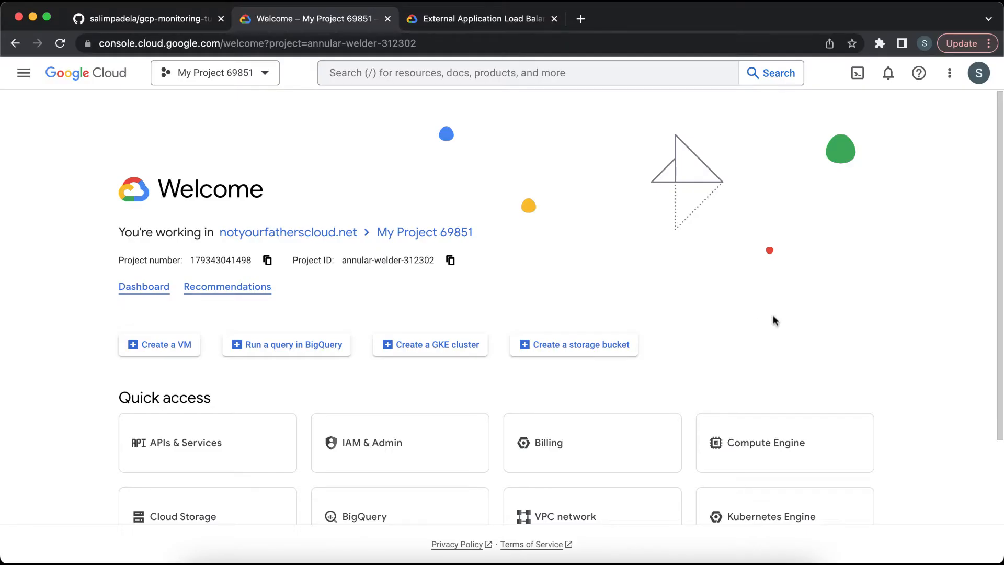
pyautogui.click(260, 74)
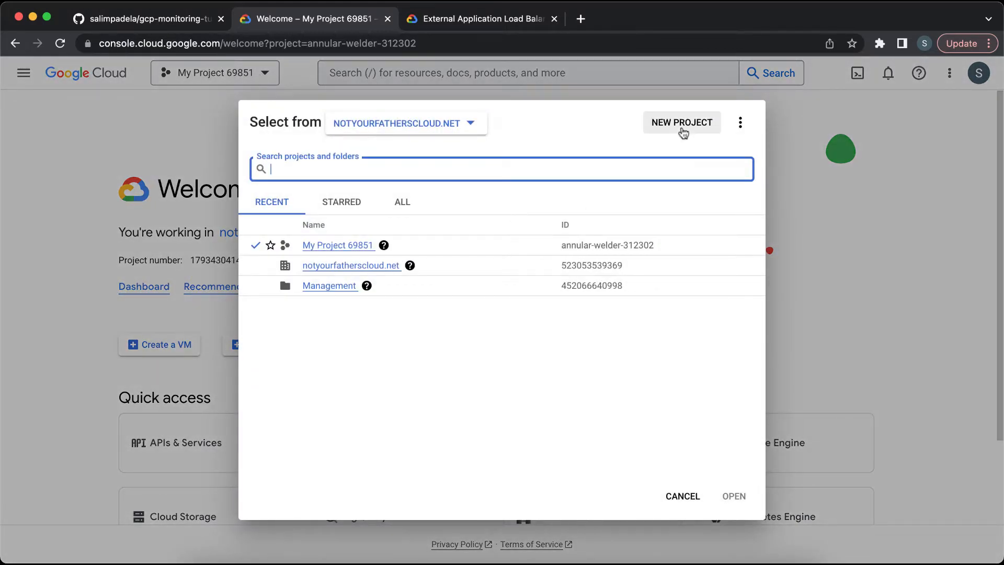
pyautogui.click(682, 126)
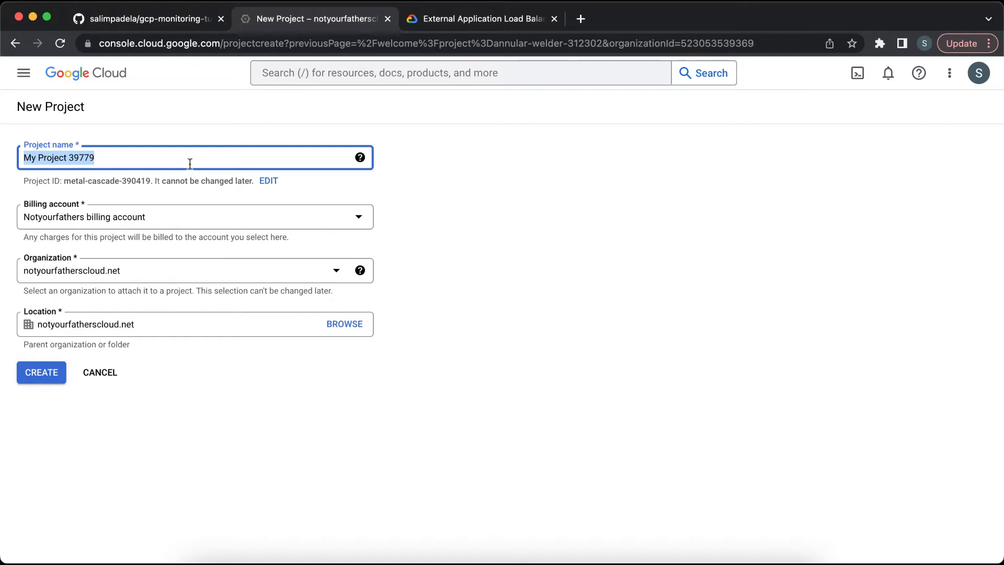
pyautogui.write('gcp-m')
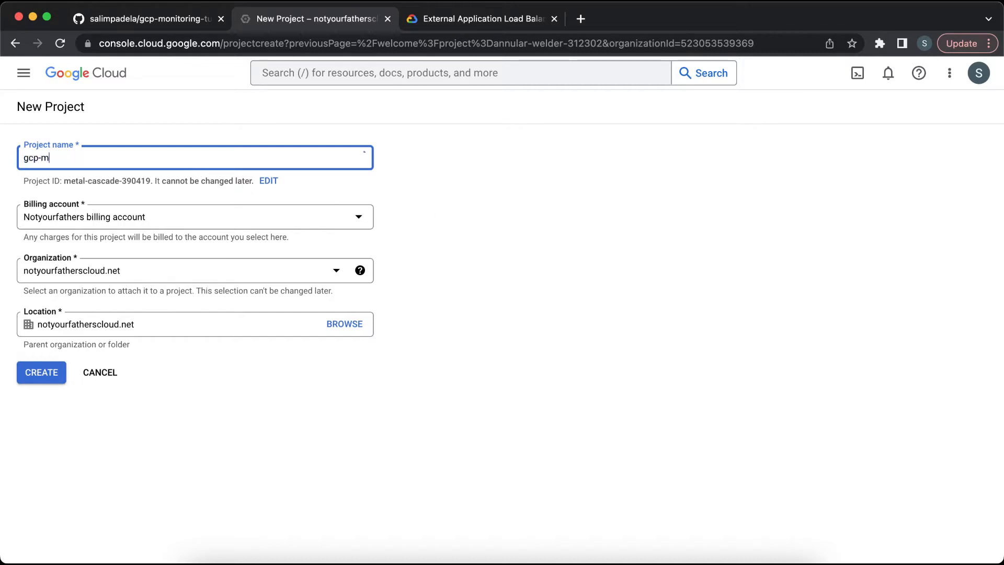
pyautogui.write('onitoring-demo')
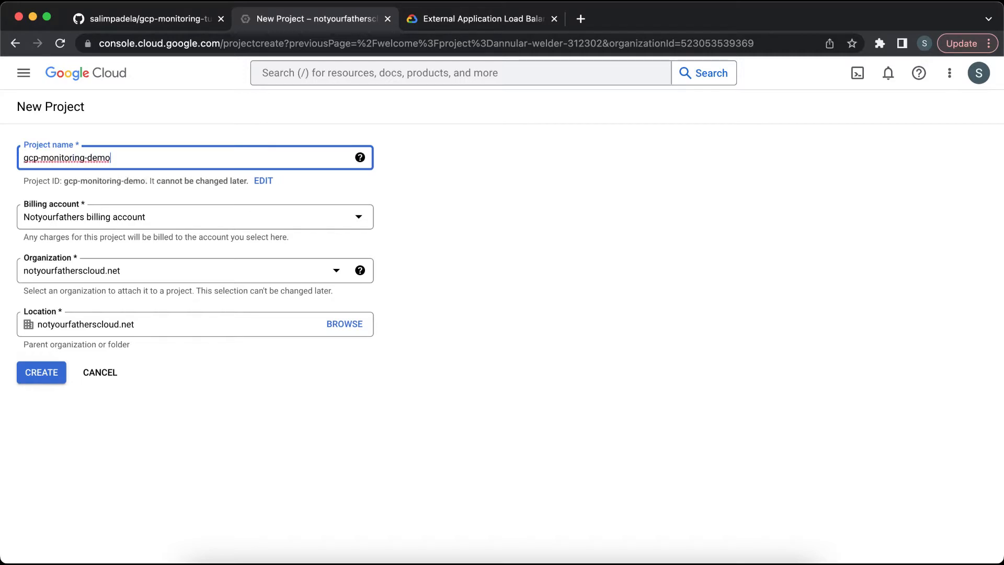
pyautogui.click(51, 376)
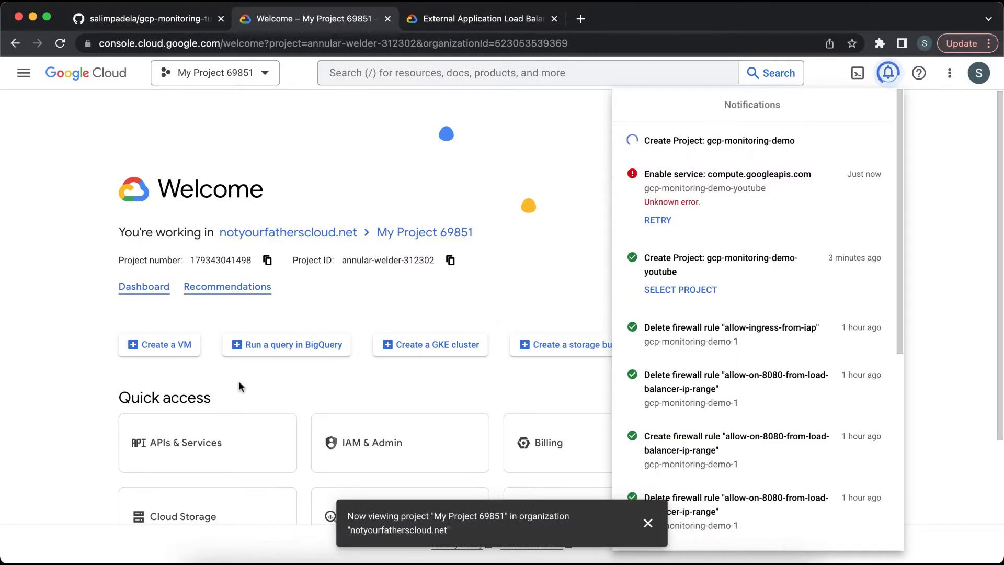
pyautogui.click(693, 160)
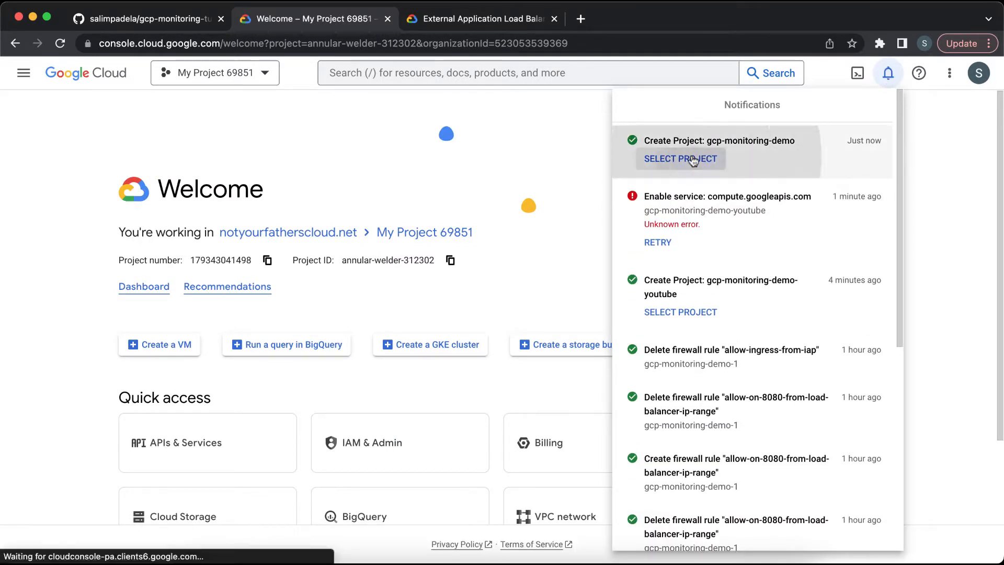
pyautogui.click(536, 246)
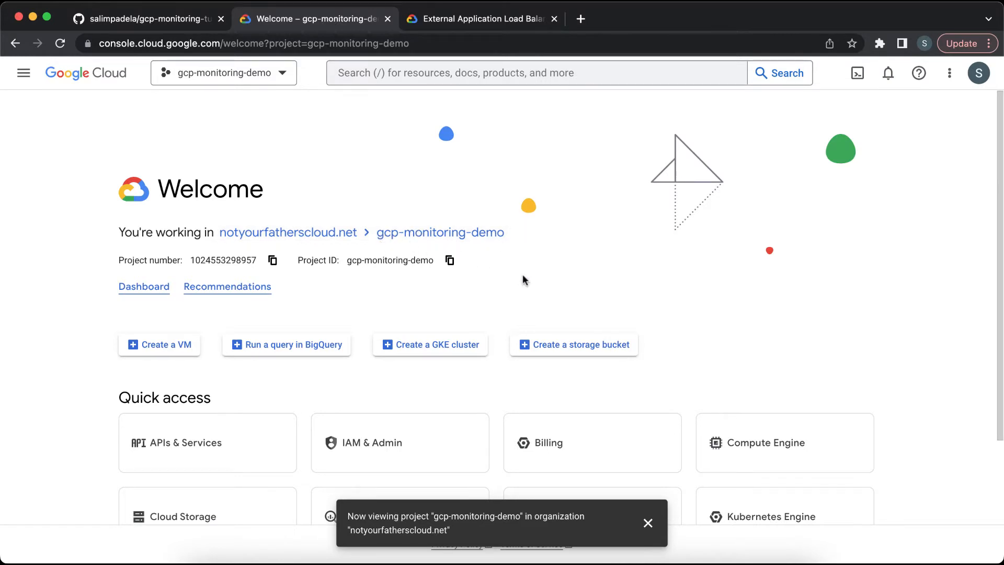
# Step: Read the README's Enable APIs section listing the IAM and Compute Engine APIs in the GitHub repository
pyautogui.click(164, 19)
pyautogui.scroll(-5, 290, 339)
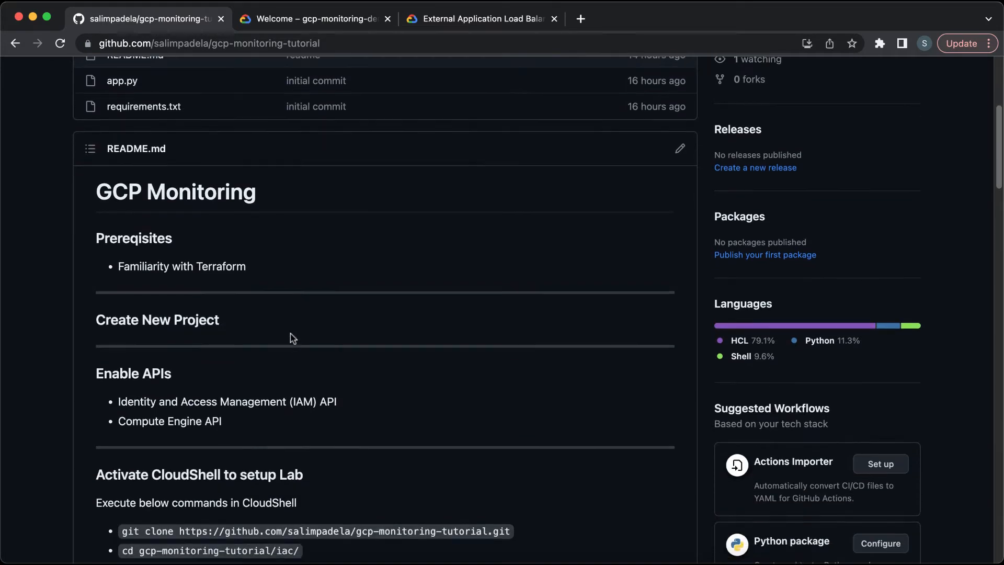
pyautogui.scroll(-3, 291, 339)
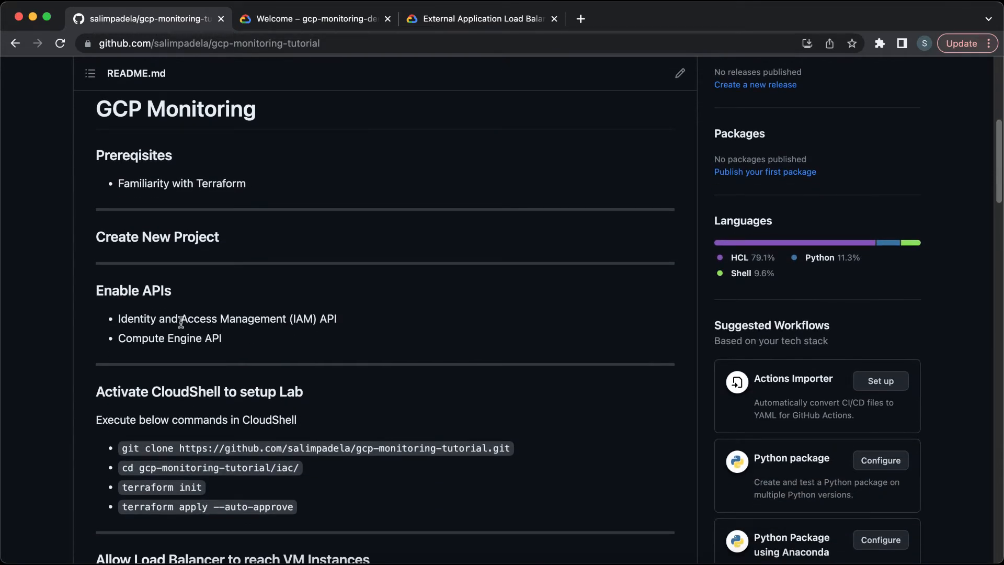
pyautogui.tripleClick(181, 322)
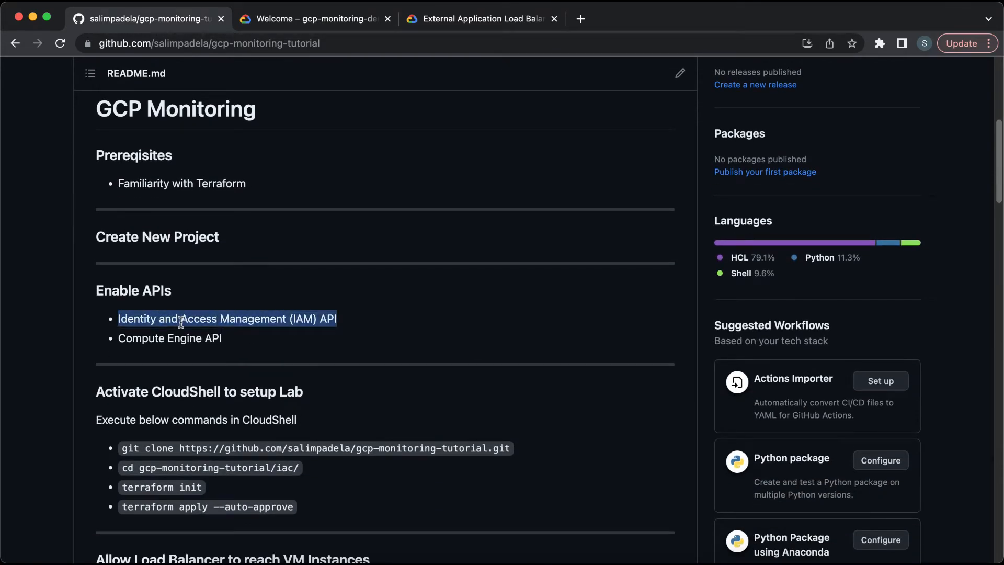
pyautogui.click(181, 321)
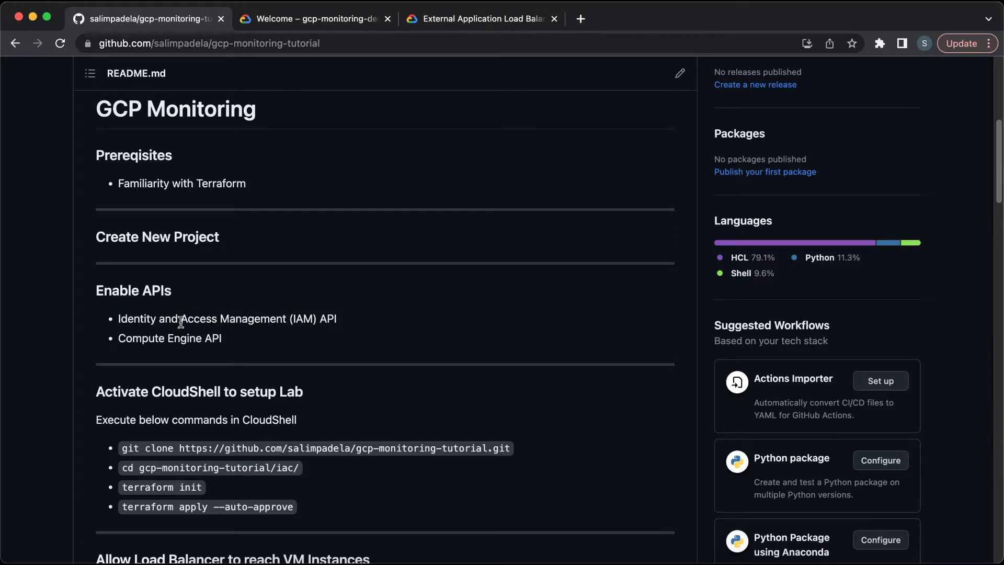
pyautogui.tripleClick(180, 321)
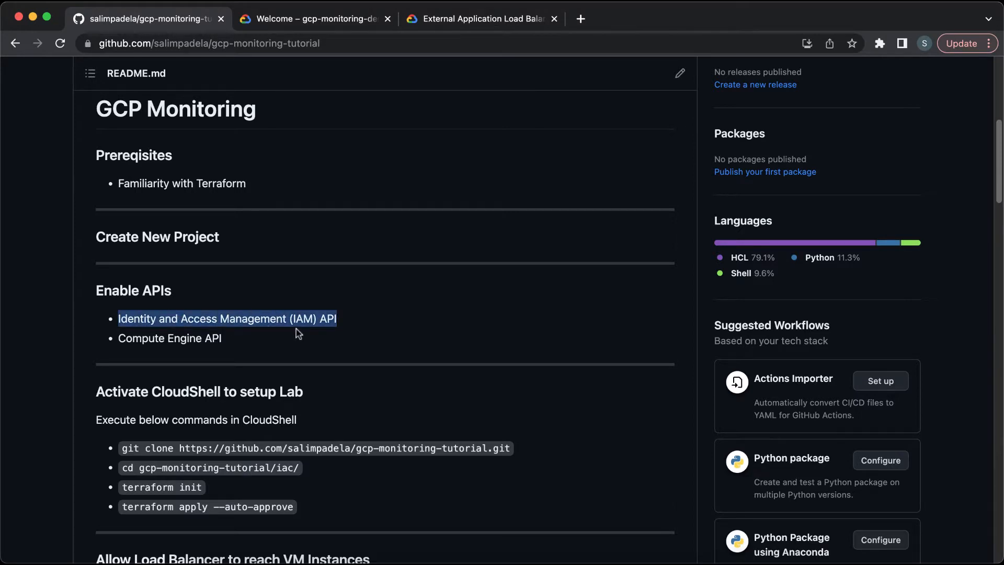
# Step: Return to the Cloud console and open Enabled APIs & services by searching for apis &
pyautogui.click(334, 22)
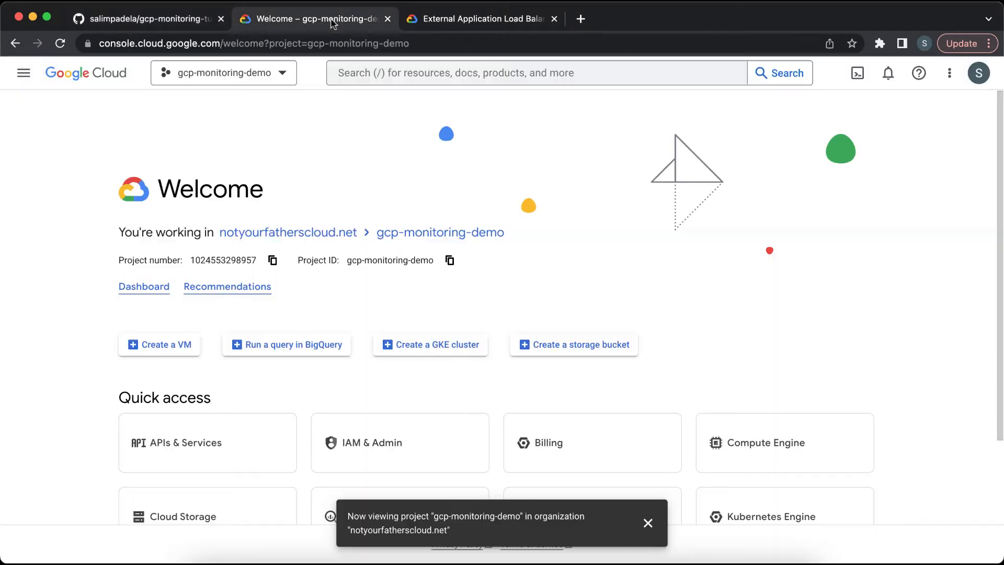
pyautogui.click(419, 71)
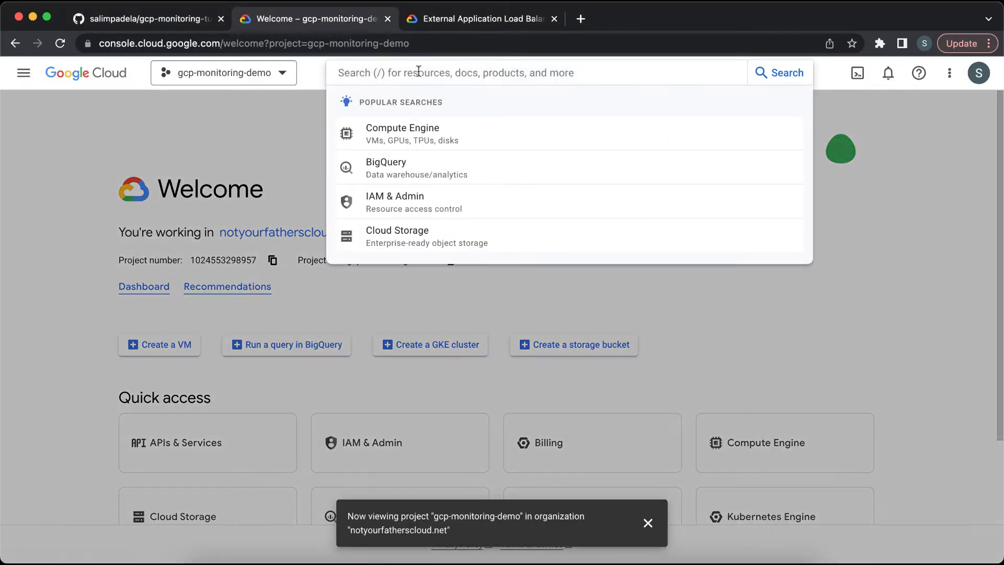
pyautogui.write('apis &')
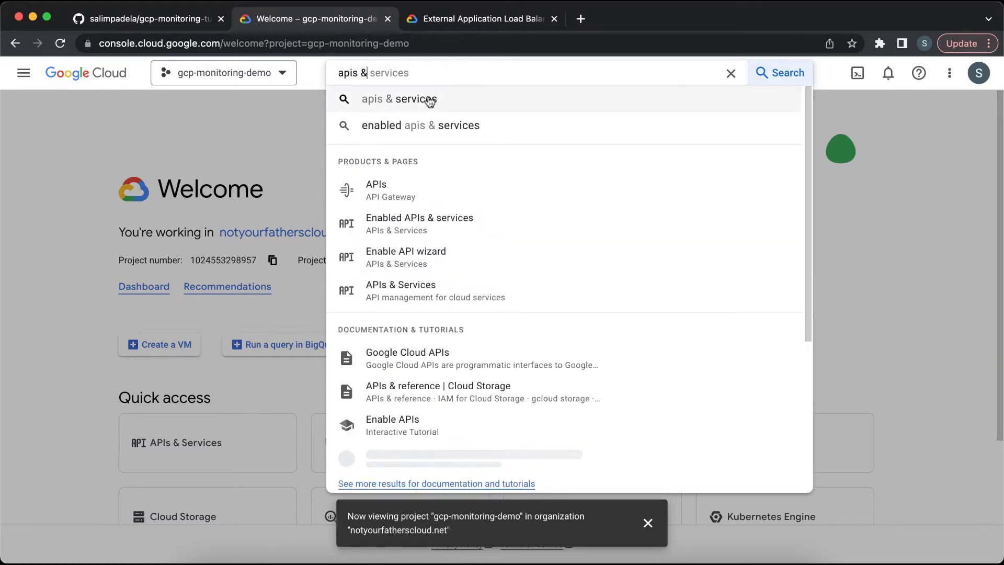
pyautogui.click(475, 225)
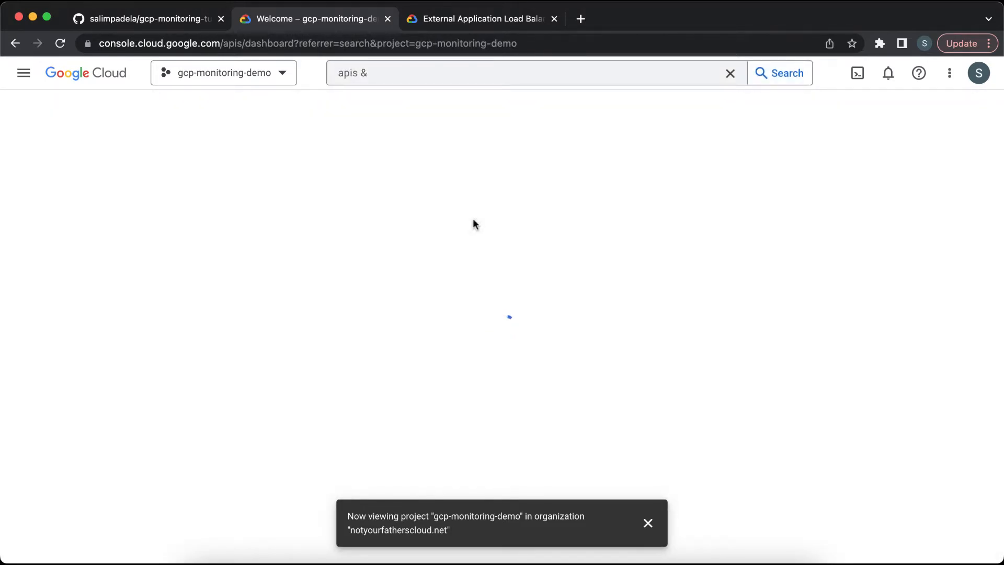
# Step: Enable the Identity and Access Management (IAM) API from the API Library for the project
pyautogui.click(648, 524)
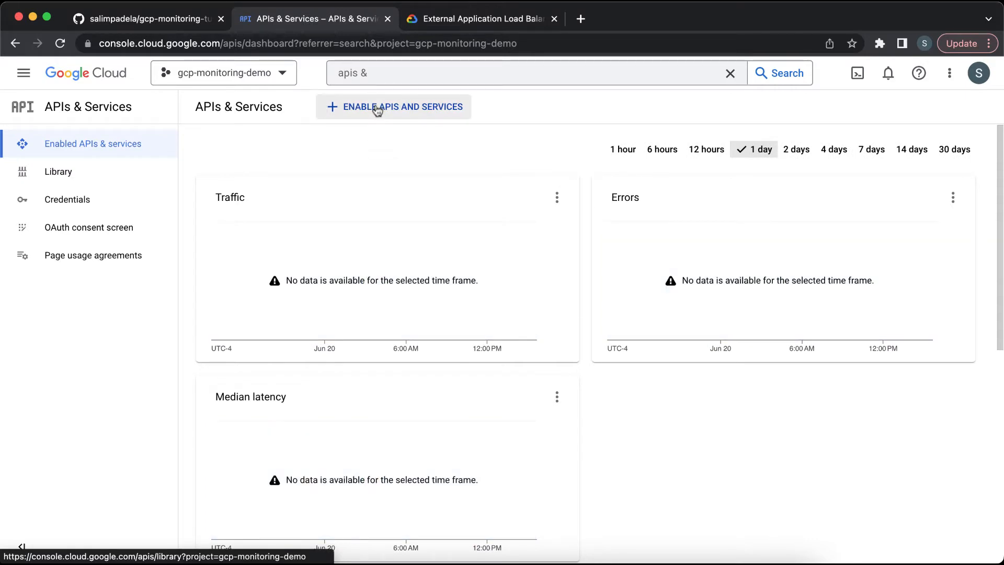
pyautogui.click(377, 107)
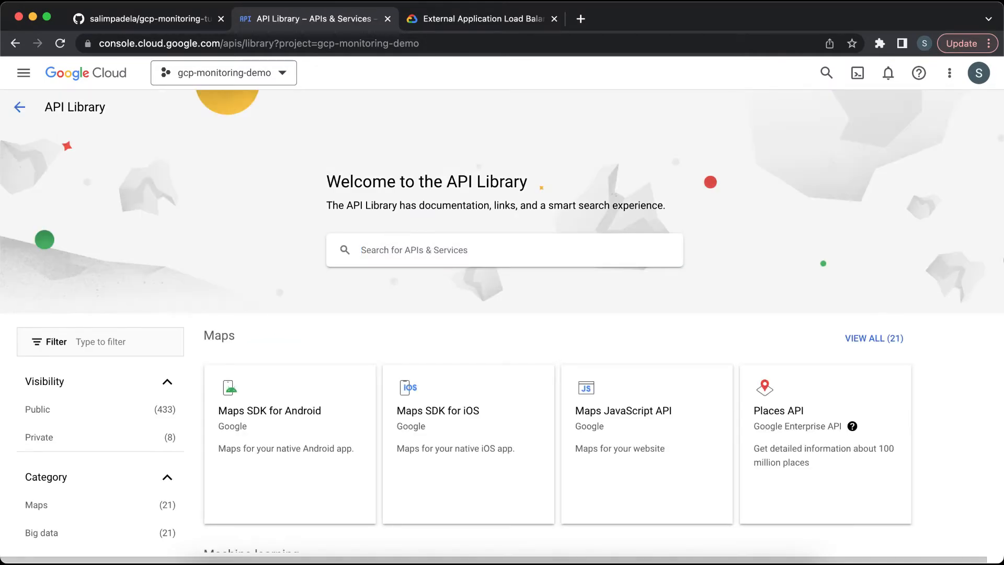
pyautogui.click(450, 250)
pyautogui.write('id')
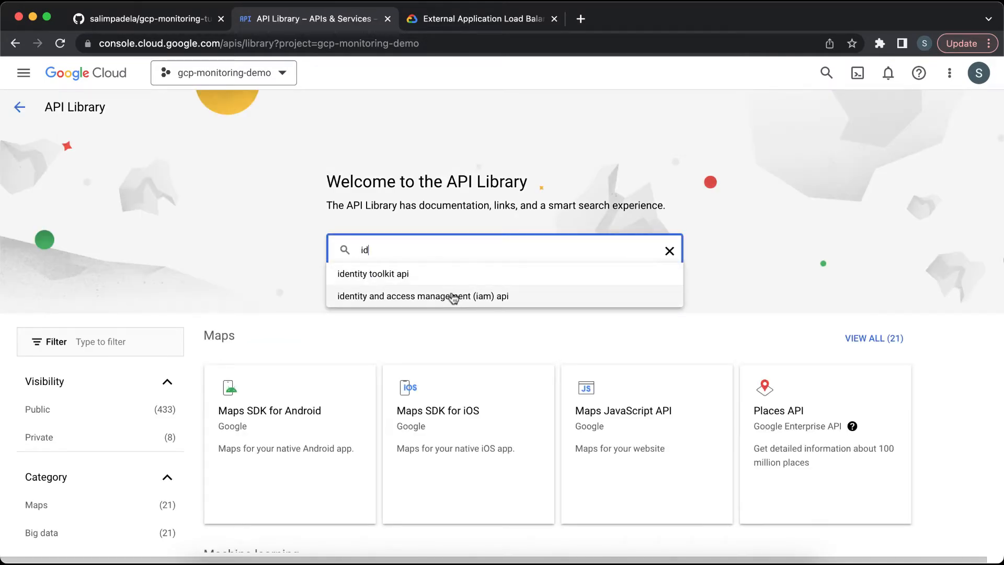
pyautogui.click(452, 297)
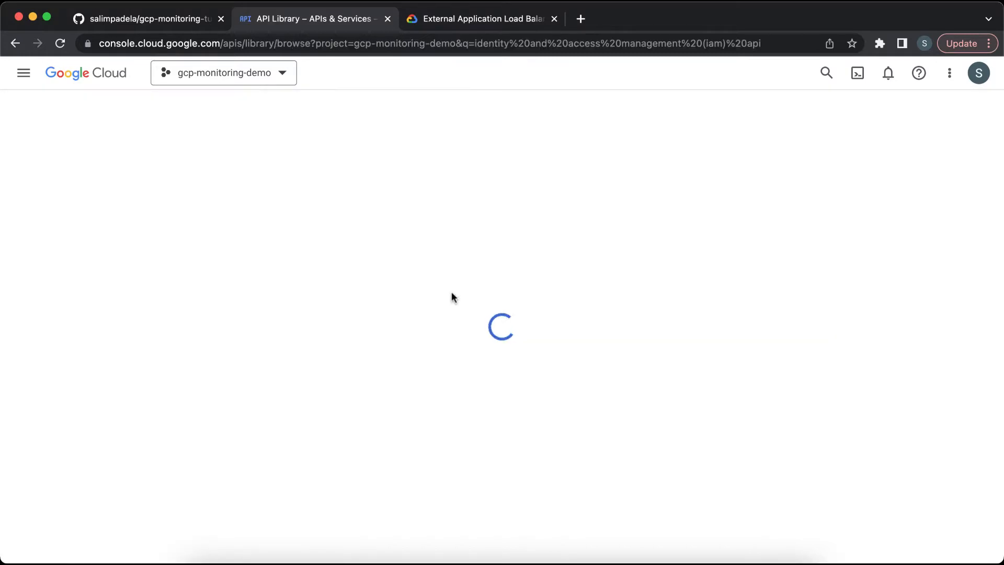
pyautogui.click(453, 298)
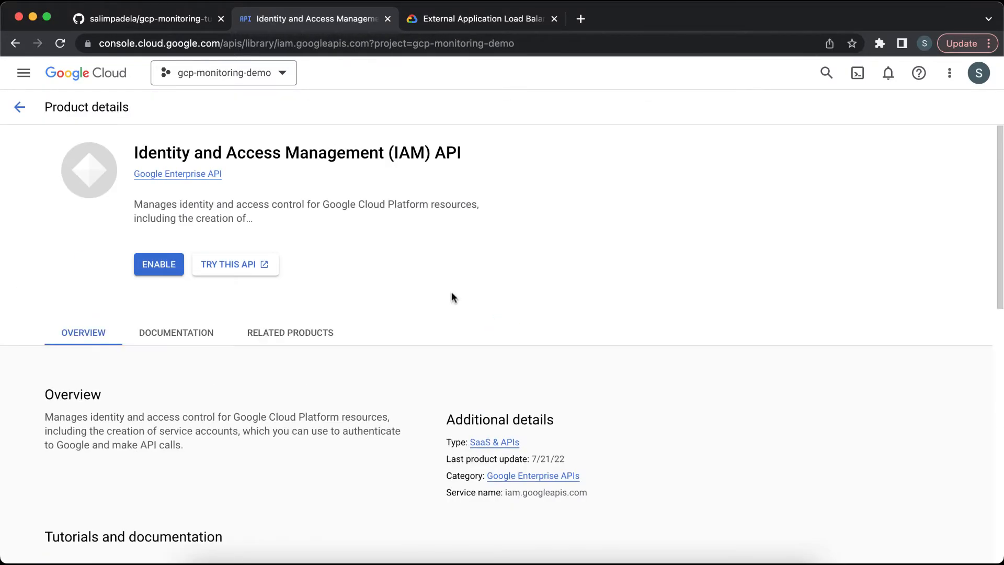
pyautogui.click(159, 265)
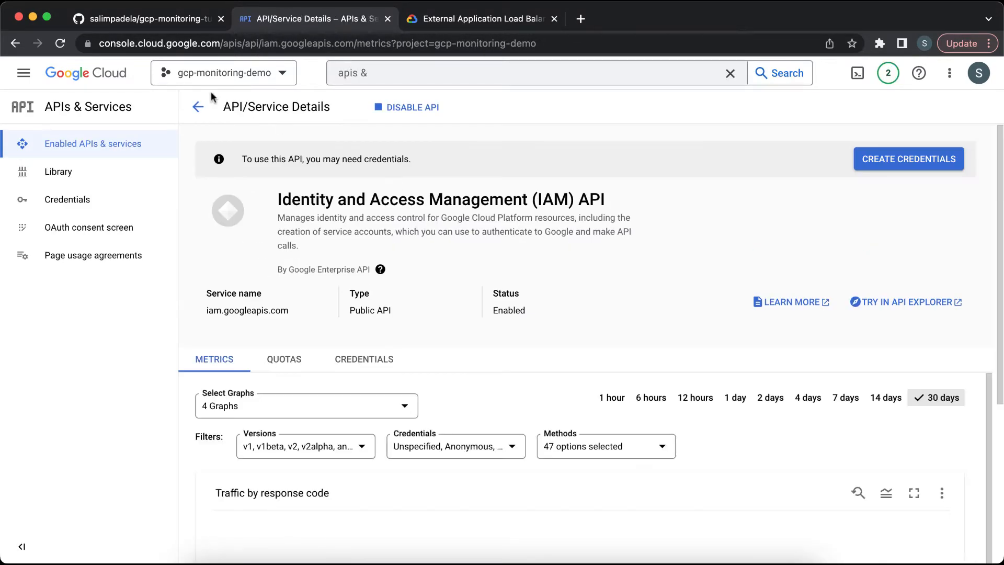
# Step: Enable the Compute Engine API from the API Library as well
pyautogui.click(198, 106)
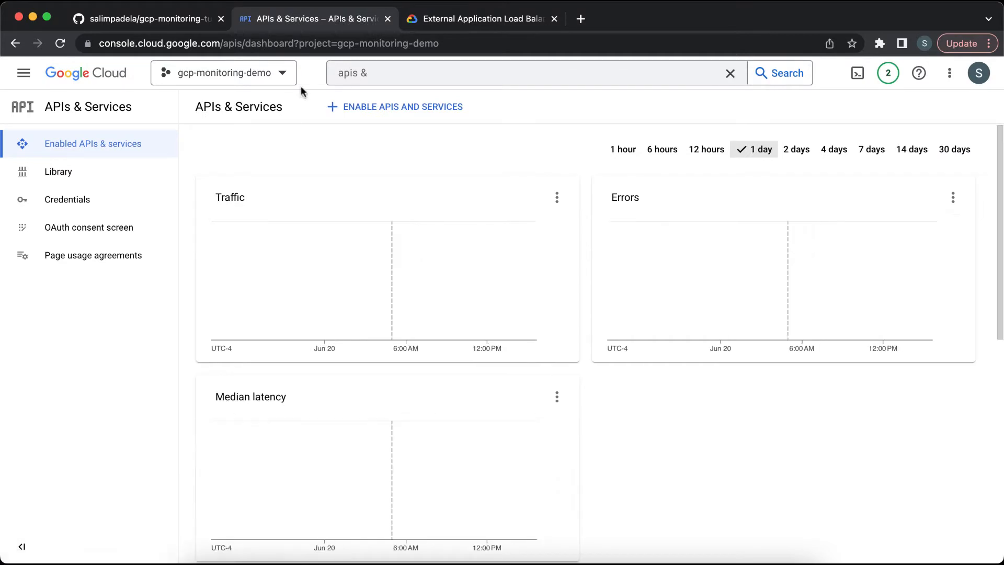
pyautogui.click(394, 107)
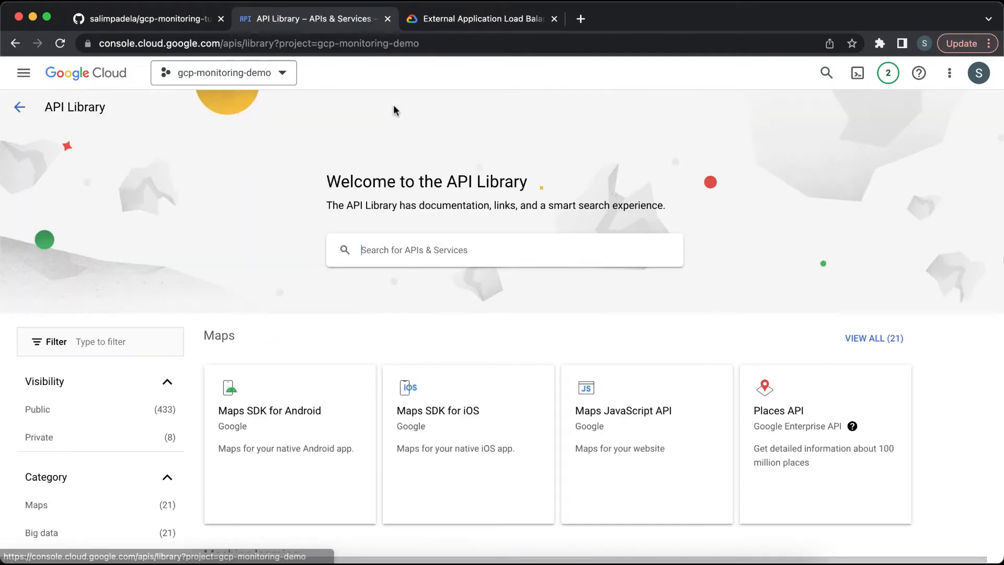
pyautogui.click(438, 261)
pyautogui.write('compu')
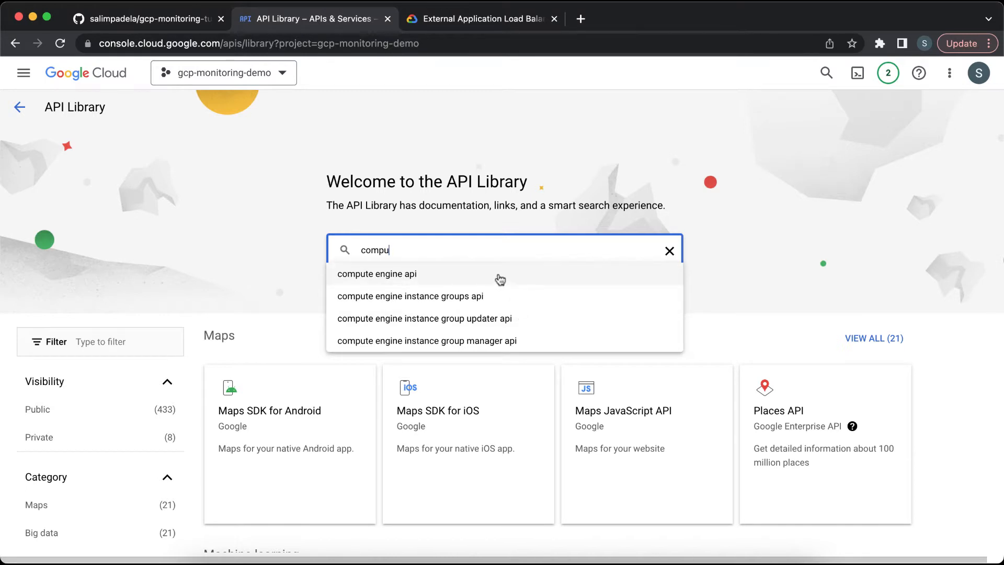
pyautogui.click(499, 280)
pyautogui.click(496, 242)
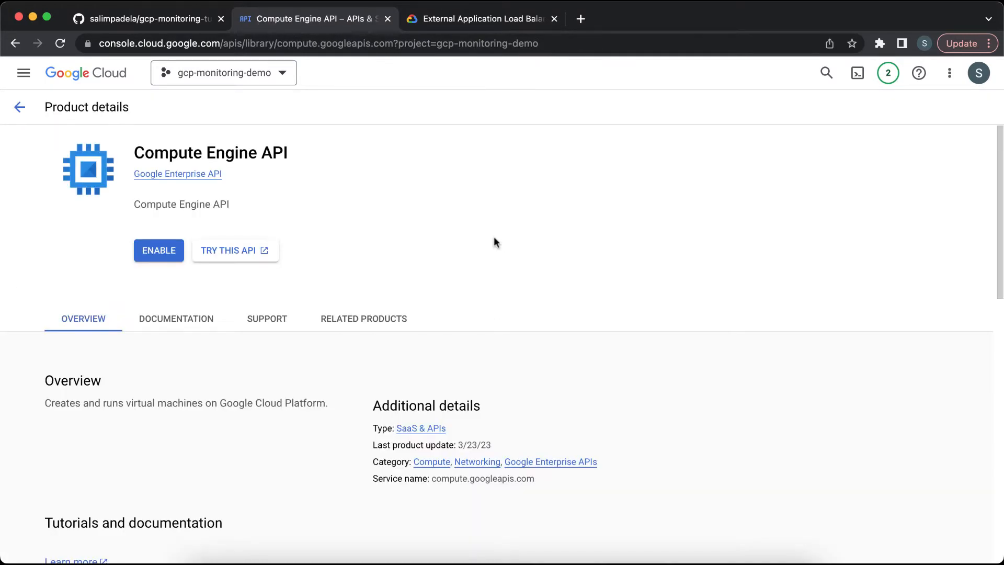
pyautogui.click(153, 253)
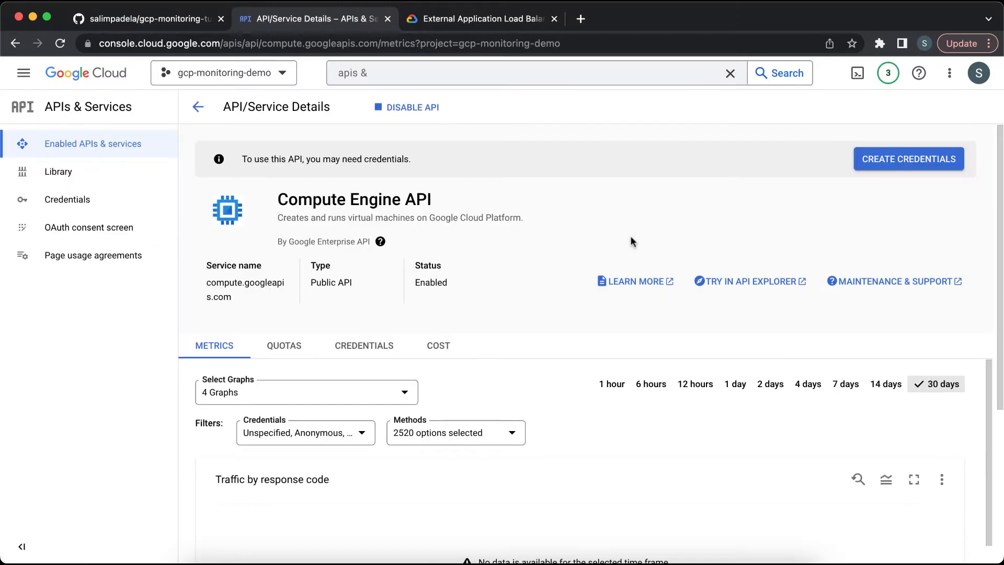
# Step: Return to the console home and review the README's Activate CloudShell setup commands in the repository
pyautogui.tripleClick(409, 200)
pyautogui.click(409, 200)
pyautogui.click(122, 78)
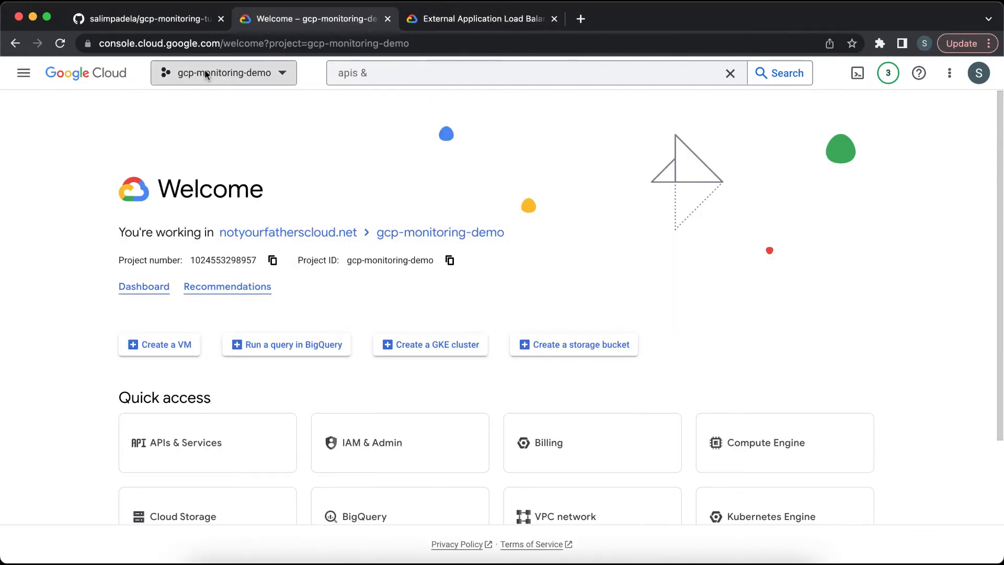
pyautogui.click(192, 20)
pyautogui.scroll(-2, 414, 374)
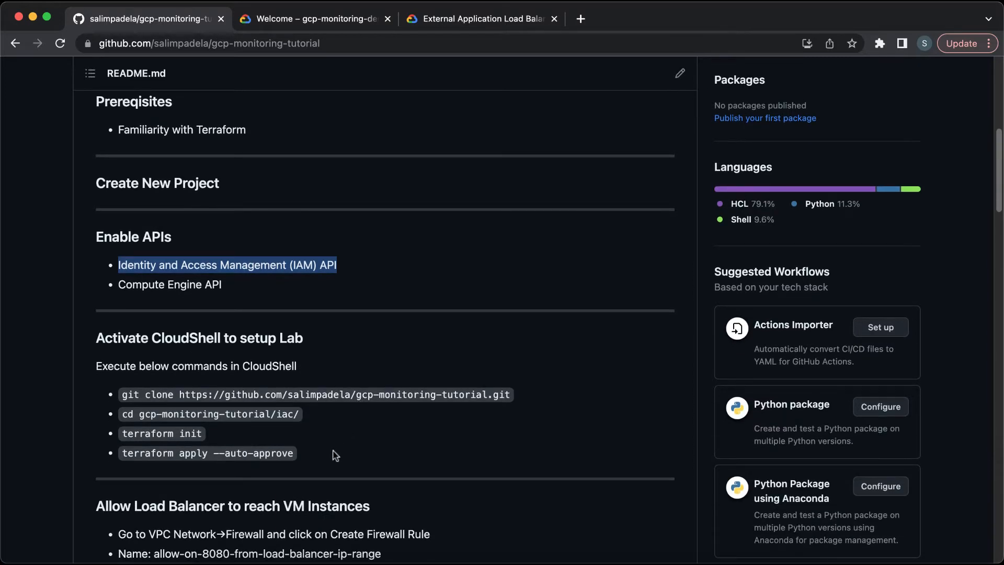
pyautogui.moveTo(335, 455); pyautogui.dragTo(312, 399)
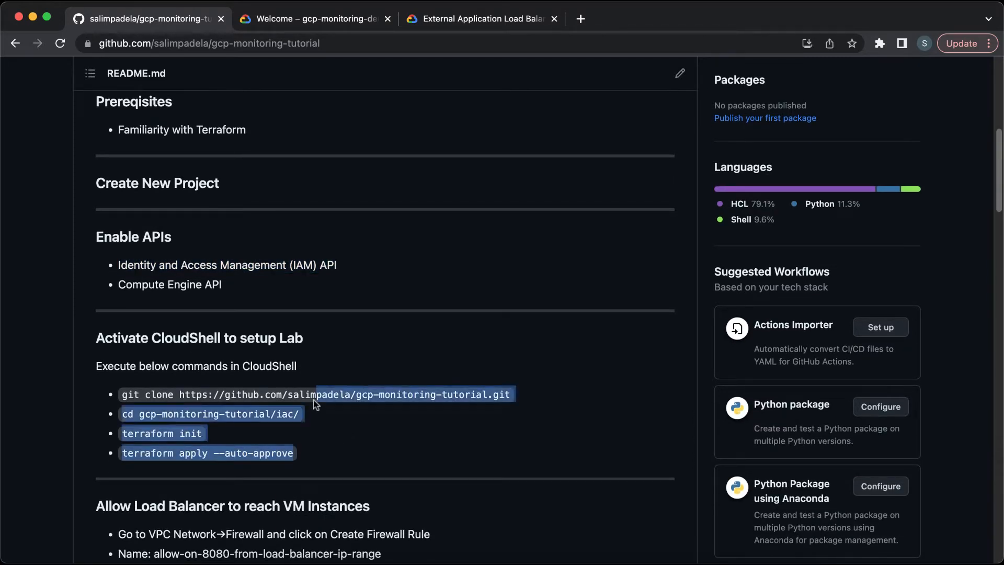
pyautogui.click(313, 400)
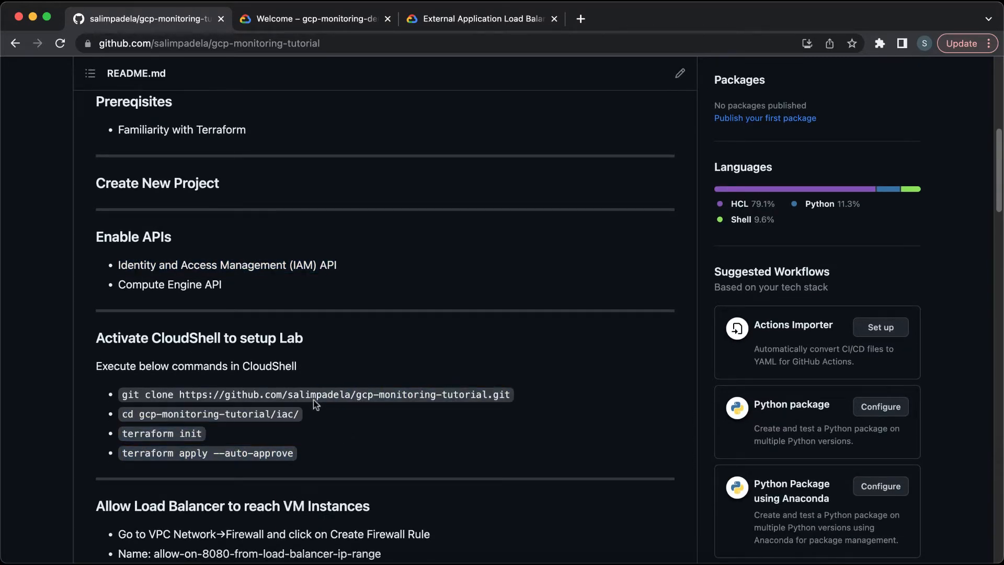
# Step: Open VPC networks by searching for vpc, and delete the project's default network
pyautogui.click(336, 20)
pyautogui.tripleClick(391, 72)
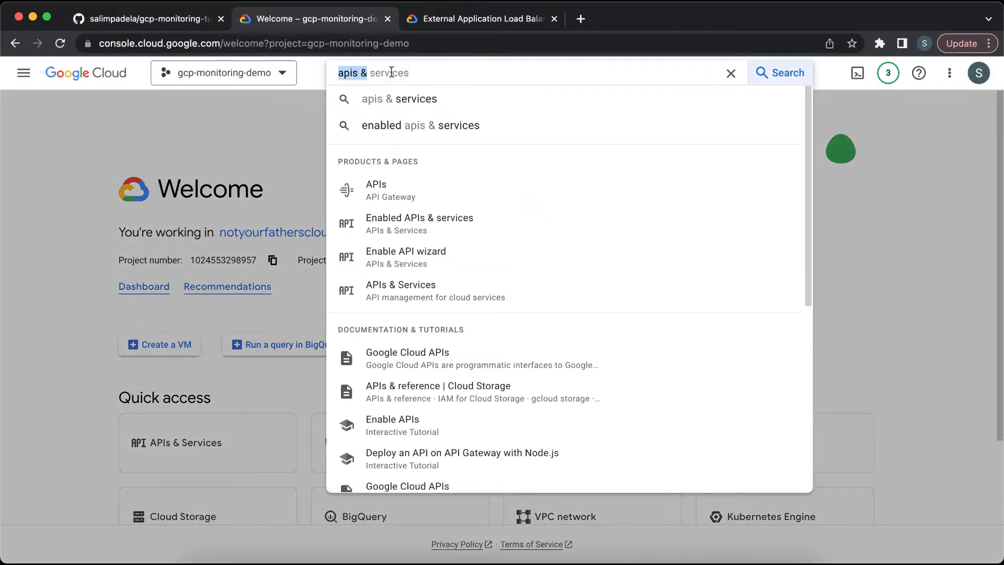
pyautogui.write('vpc')
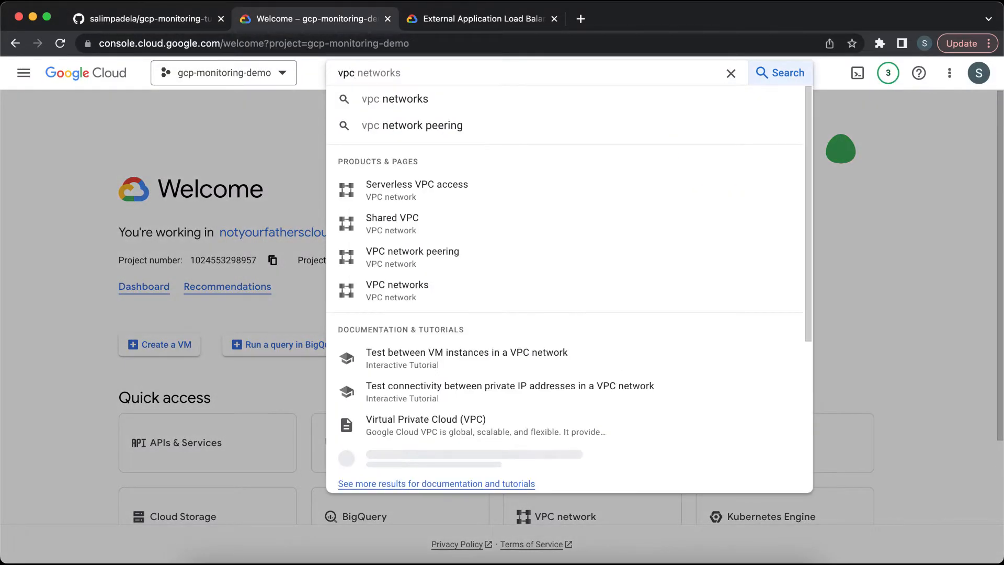
pyautogui.click(460, 291)
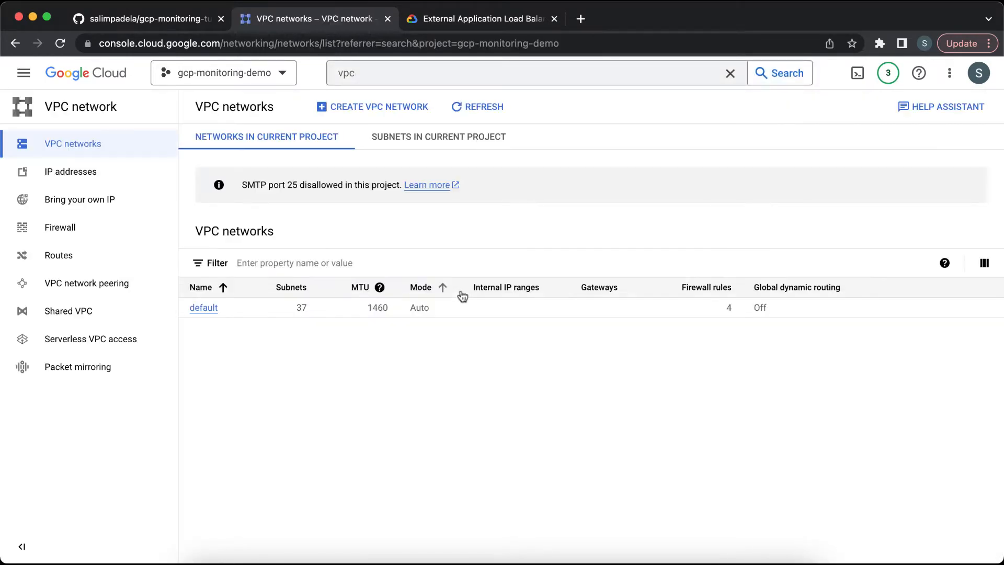
pyautogui.click(204, 309)
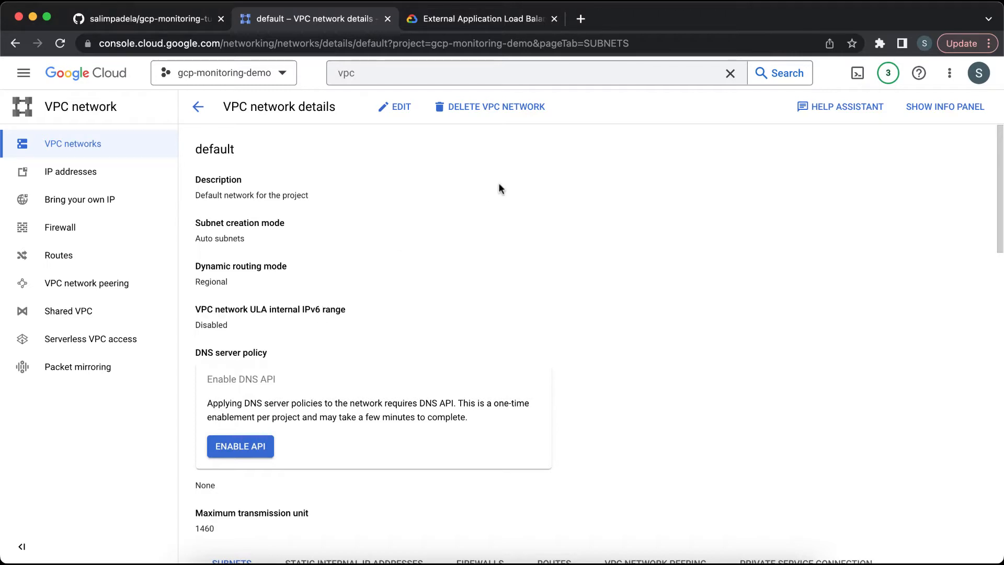
pyautogui.click(500, 119)
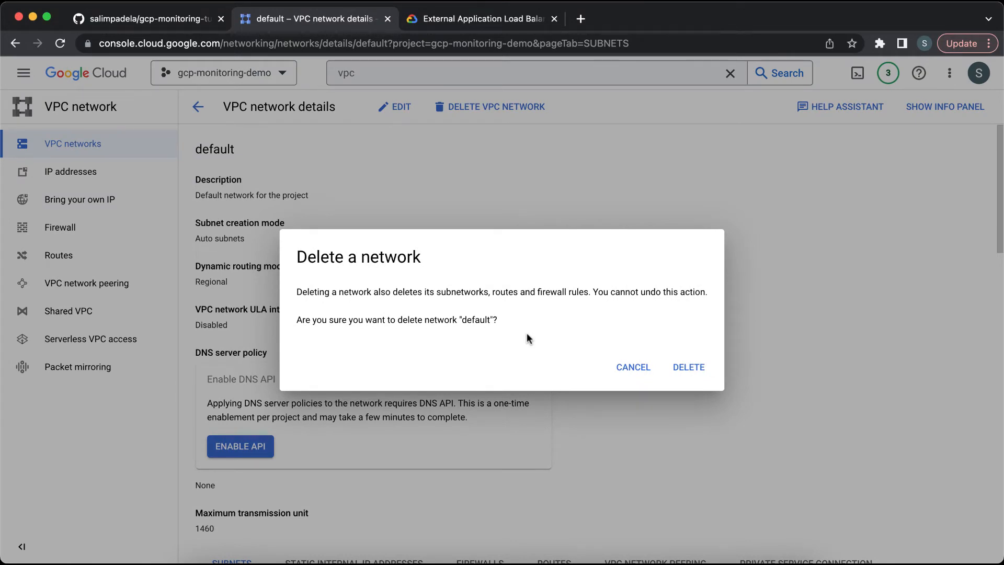
pyautogui.click(688, 367)
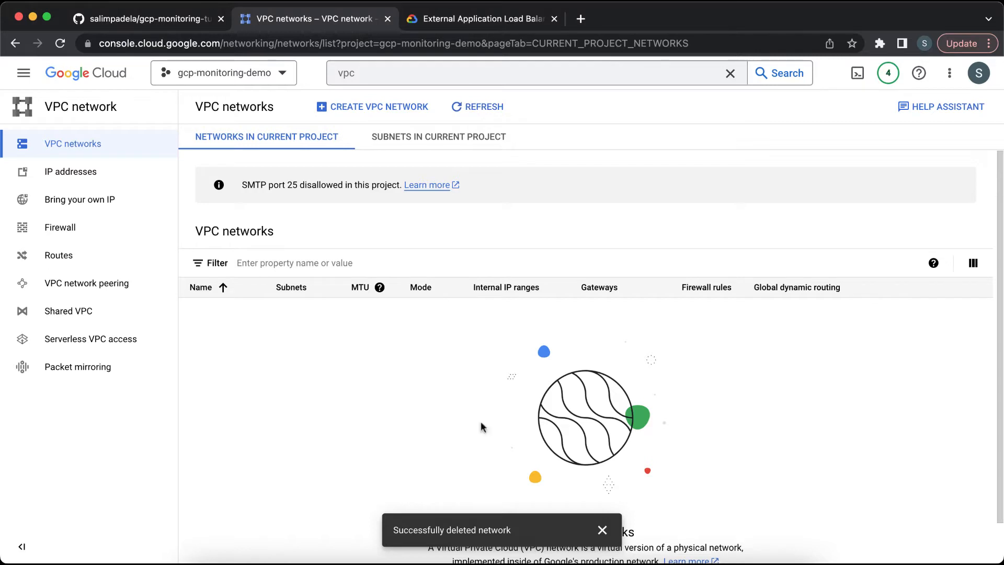
pyautogui.click(602, 530)
# Step: Check the project's subnets, firewall rules and VPC networks list
pyautogui.click(453, 137)
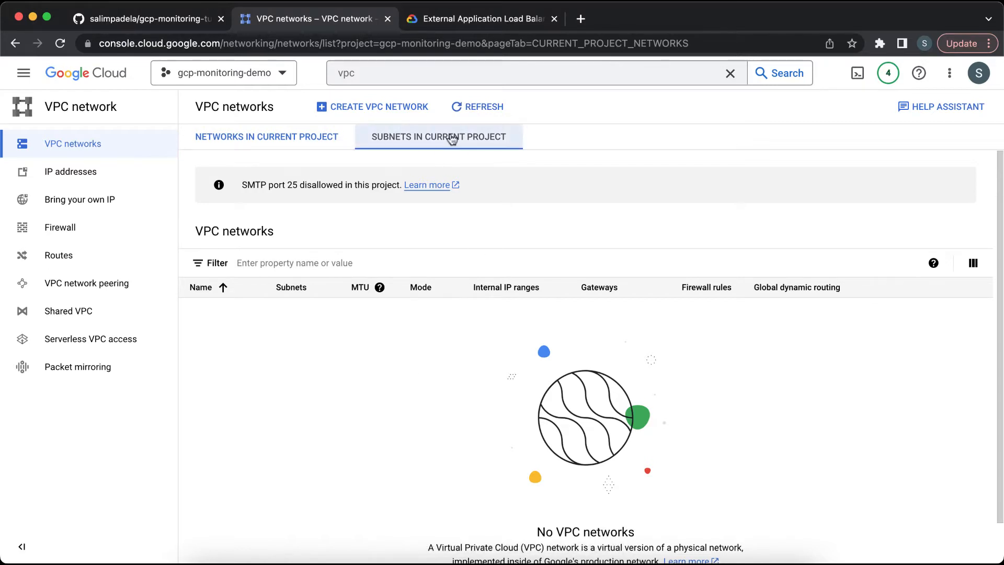
pyautogui.click(473, 107)
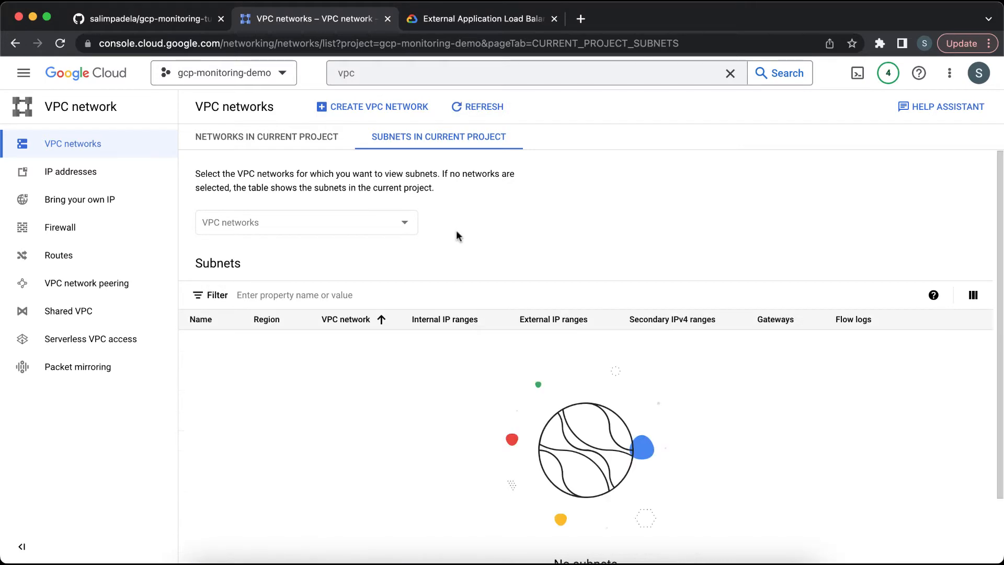
pyautogui.click(100, 235)
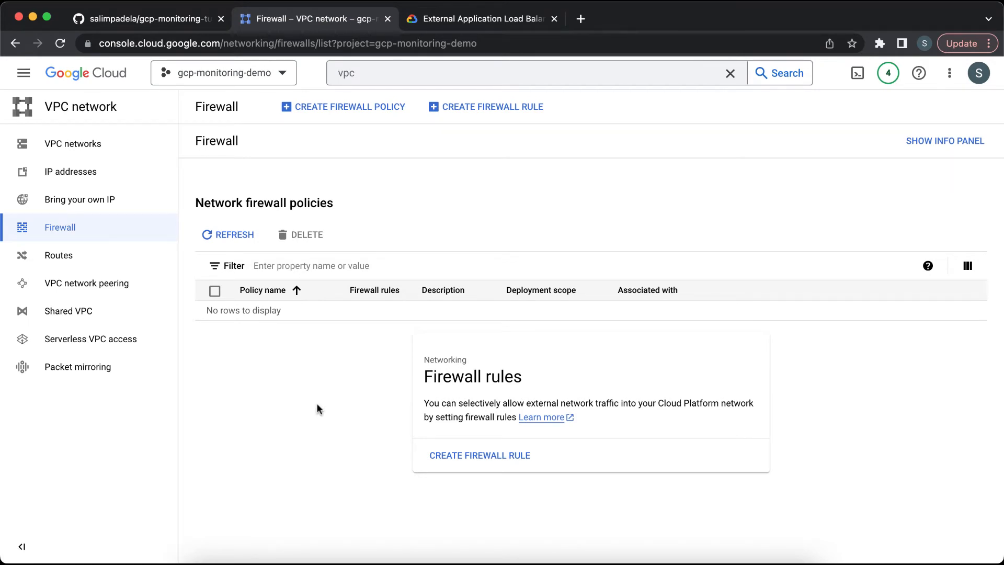
pyautogui.click(85, 144)
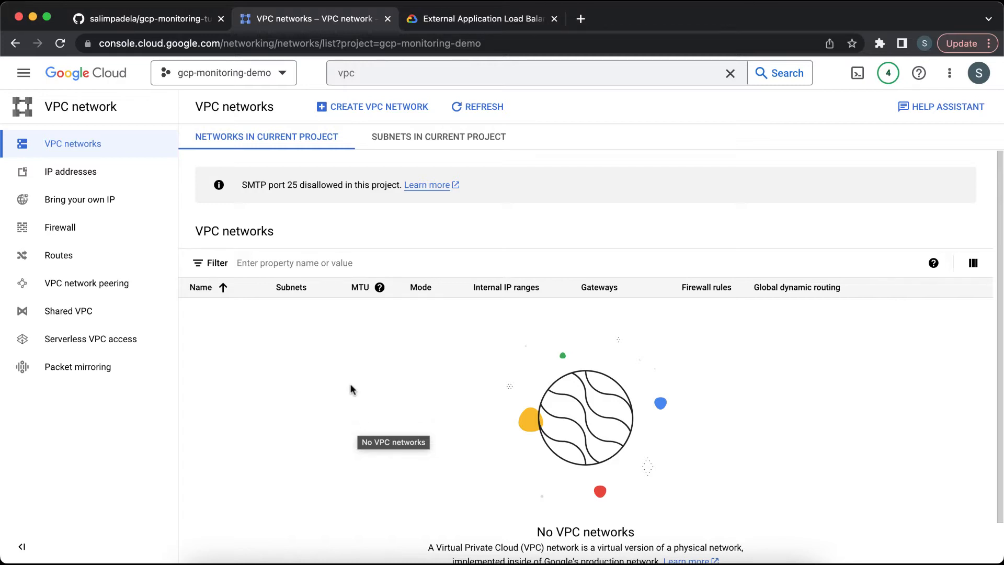
# Step: Activate Cloud Shell from the console home, enlarge its panel, and clear the terminal
pyautogui.click(101, 78)
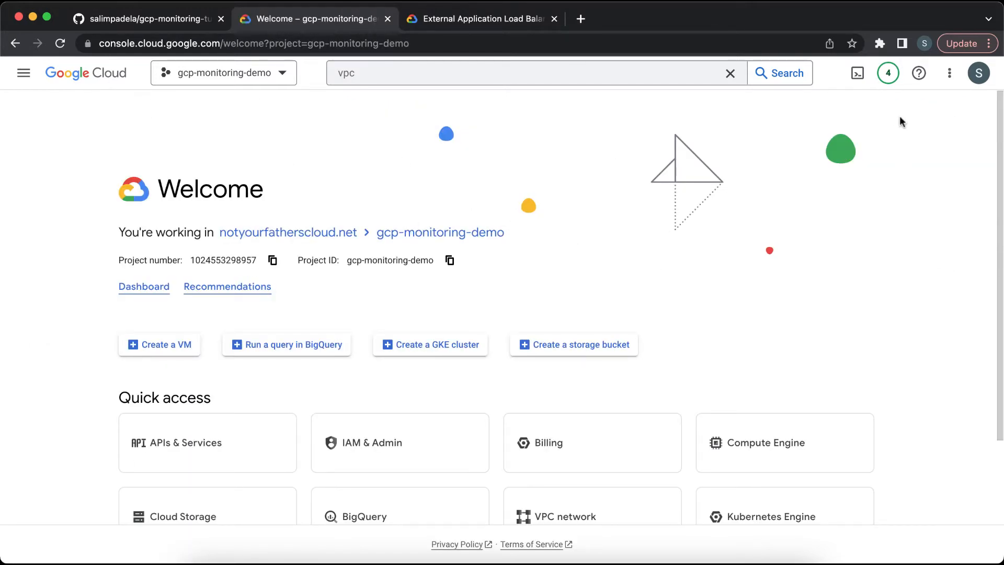
pyautogui.click(856, 81)
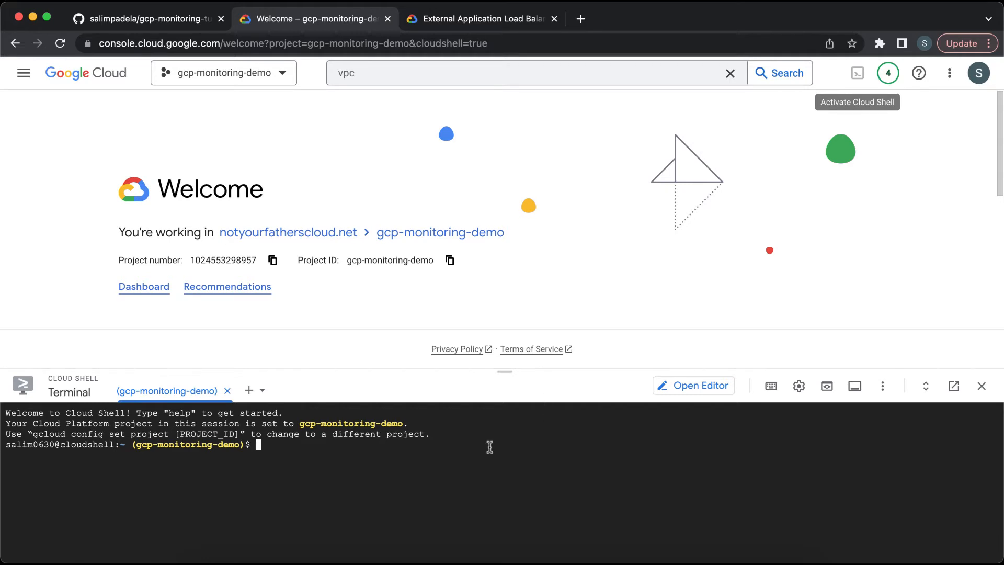
pyautogui.moveTo(502, 372); pyautogui.dragTo(504, 299)
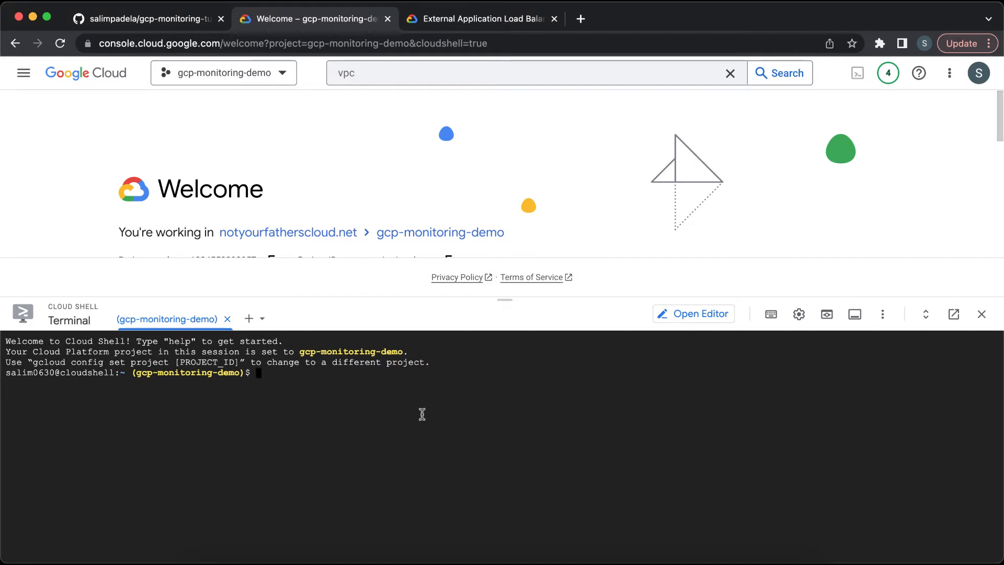
pyautogui.write('clear')
pyautogui.press('Return')
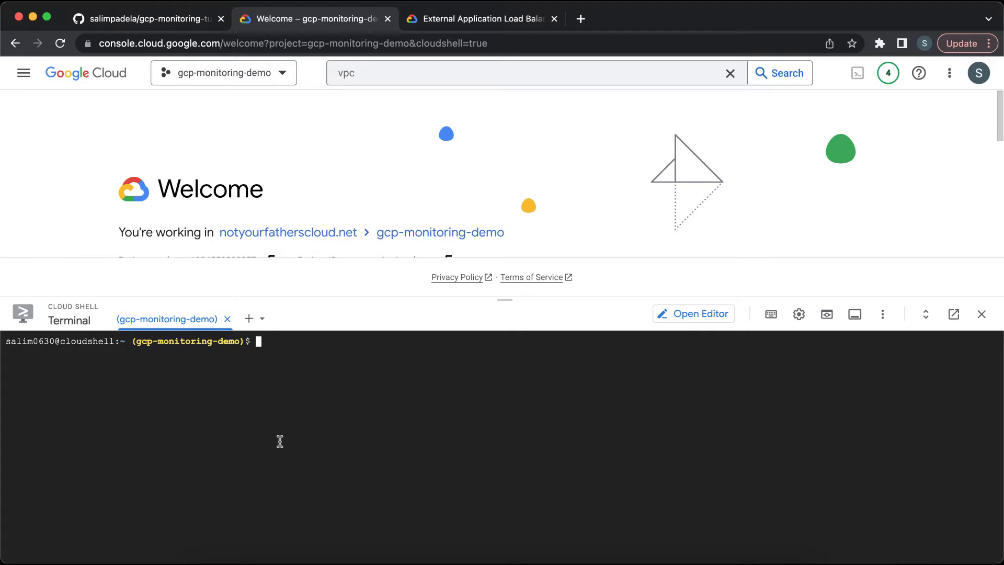
# Step: Clone the gcp-monitoring-tutorial repository in Cloud Shell using the README's git clone command
pyautogui.click(172, 19)
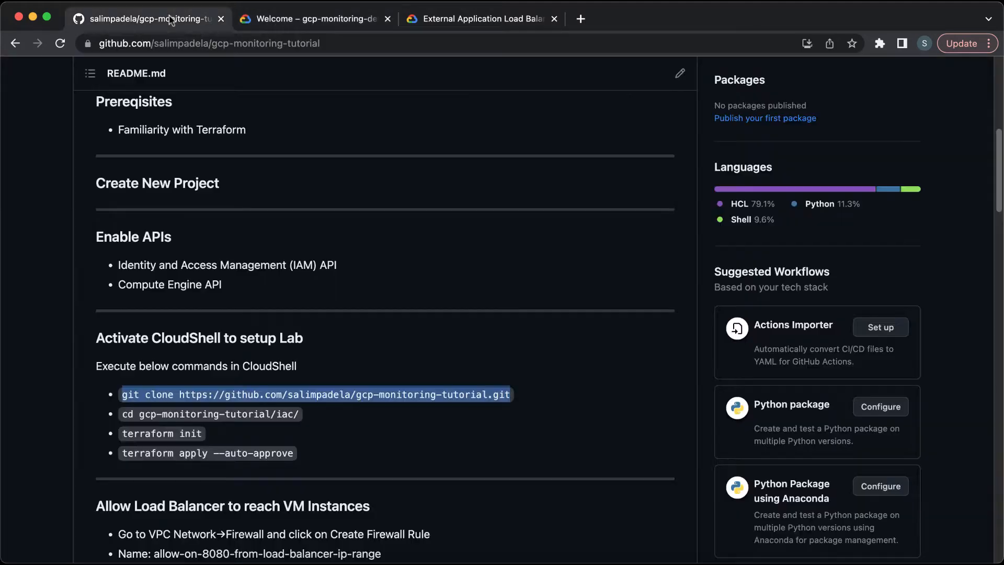
pyautogui.tripleClick(287, 397)
pyautogui.press('super+c')
pyautogui.click(287, 20)
pyautogui.press('super+v')
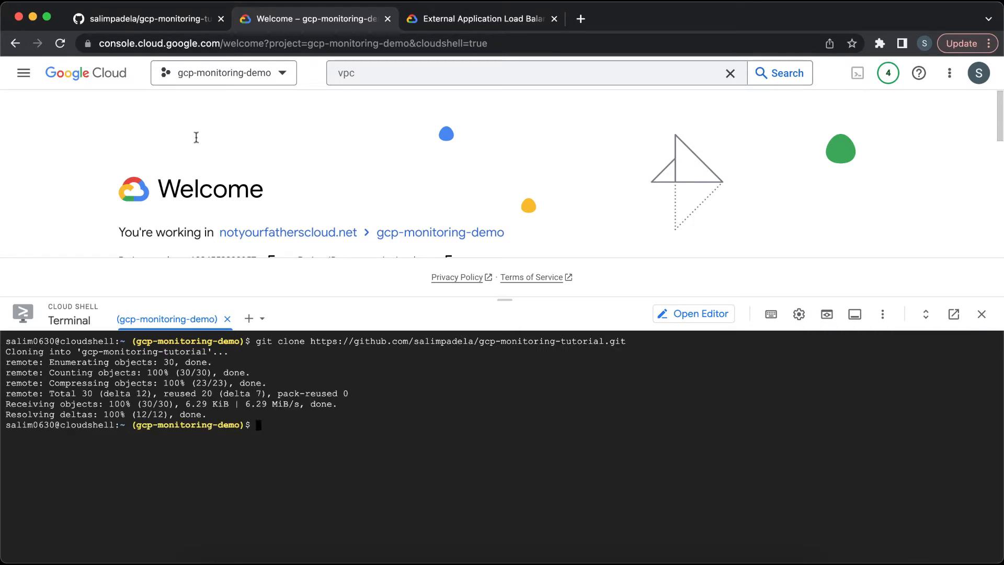
# Step: Change into the gcp-monitoring-tutorial/iac directory using the README's cd command and list its files
pyautogui.click(168, 20)
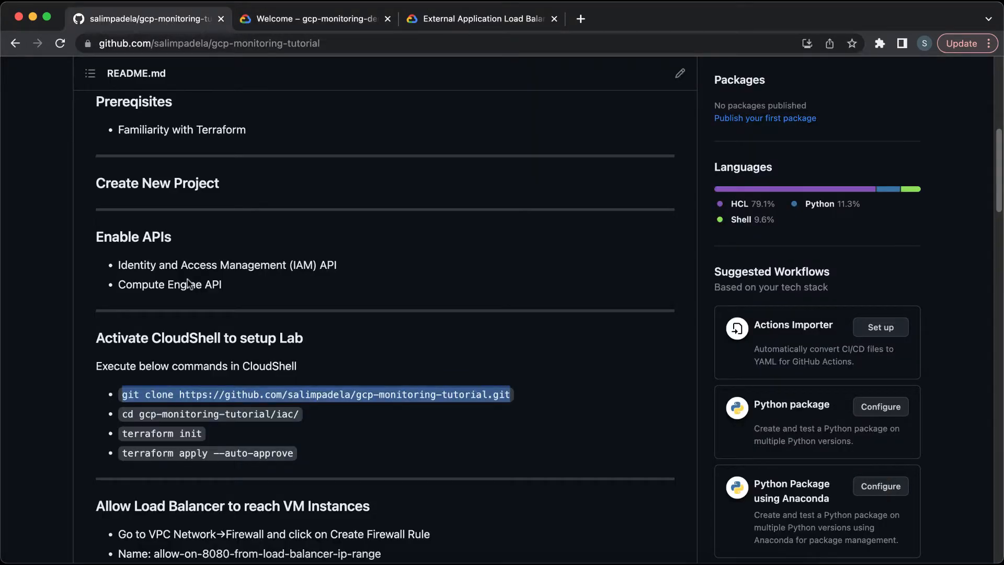
pyautogui.tripleClick(197, 414)
pyautogui.press('super+c')
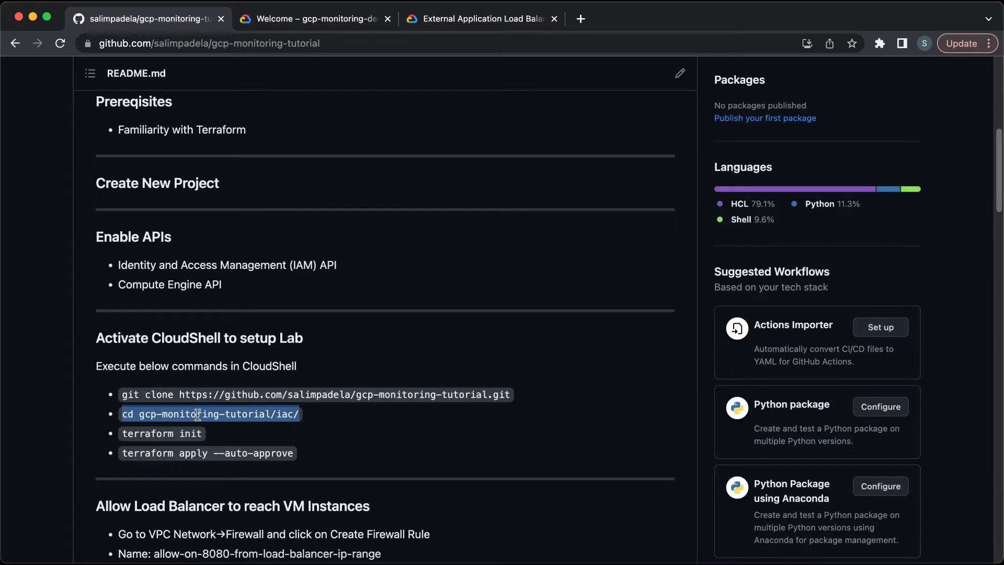
pyautogui.click(285, 19)
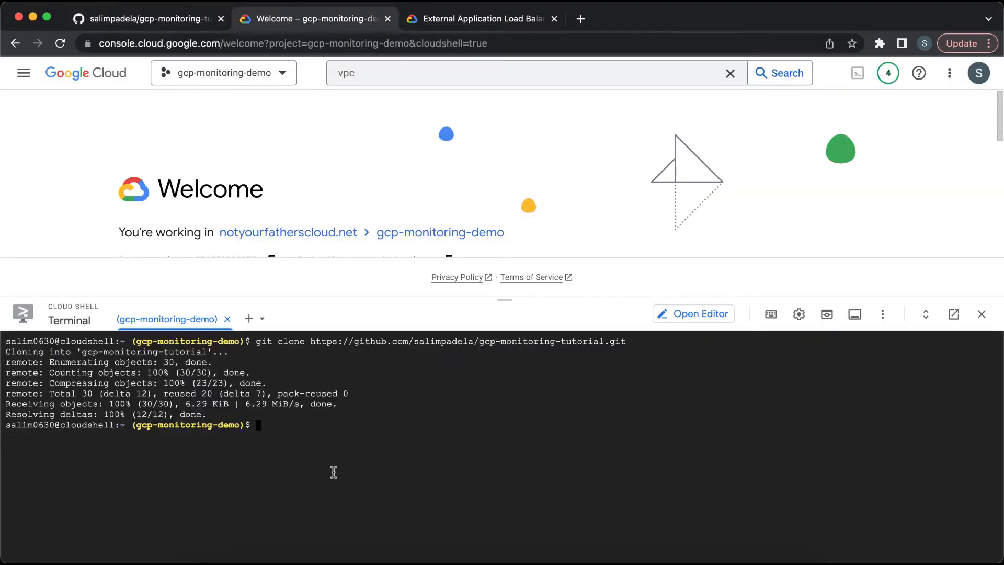
pyautogui.press('super+v')
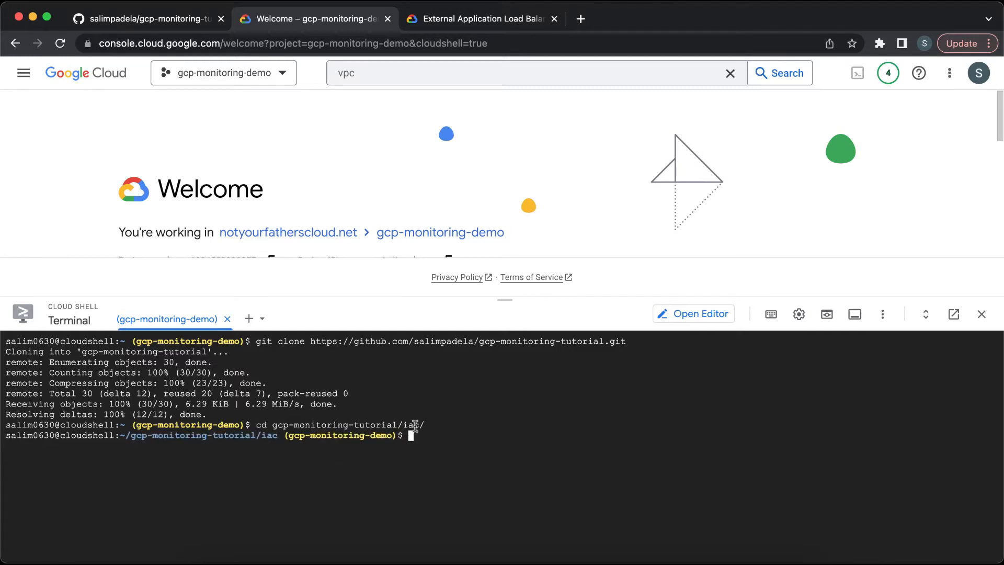
pyautogui.write('ls')
pyautogui.press('Return')
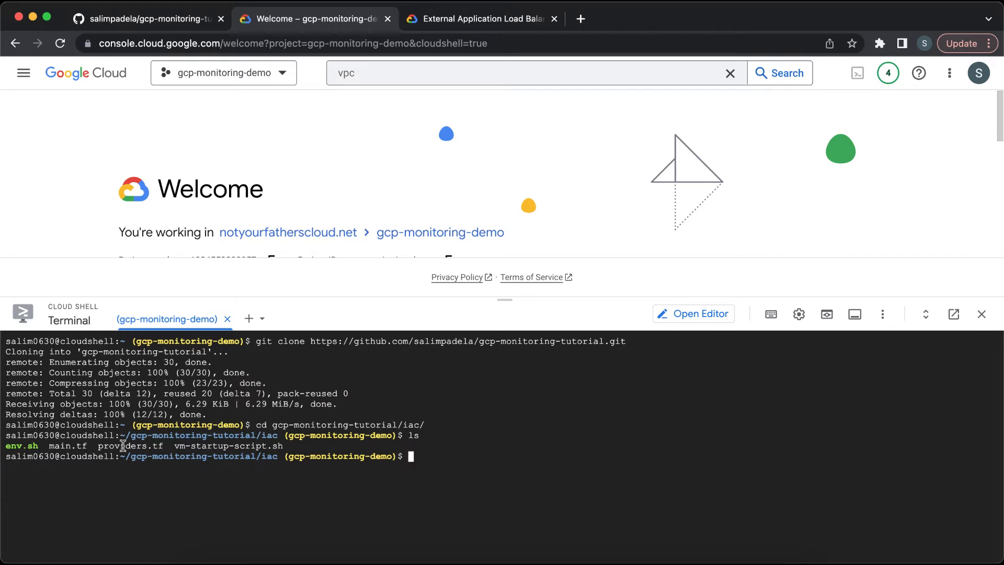
# Step: Run terraform init in Cloud Shell, copied from the README
pyautogui.click(135, 19)
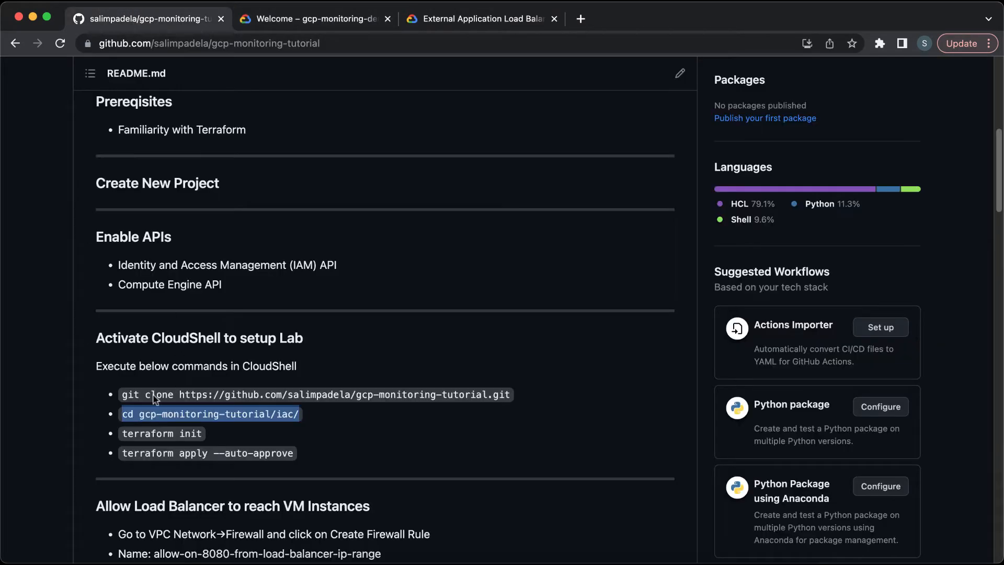
pyautogui.tripleClick(140, 436)
pyautogui.press('super+c')
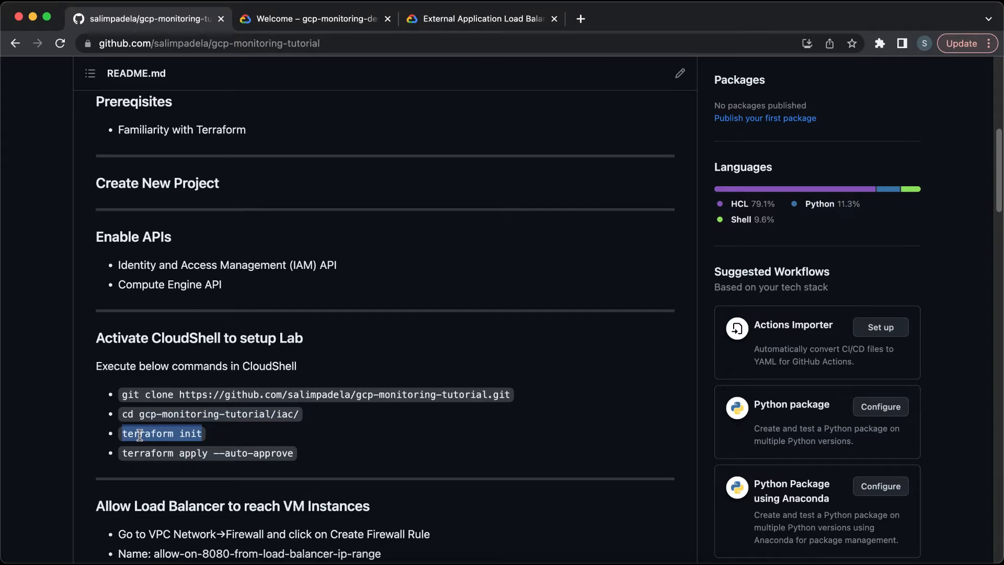
pyautogui.click(325, 19)
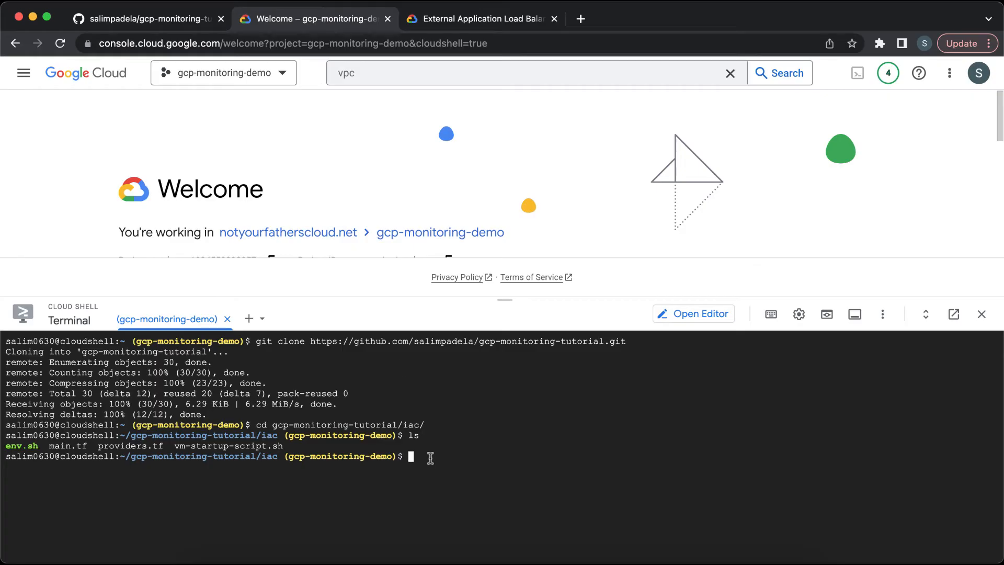
pyautogui.press('super+v')
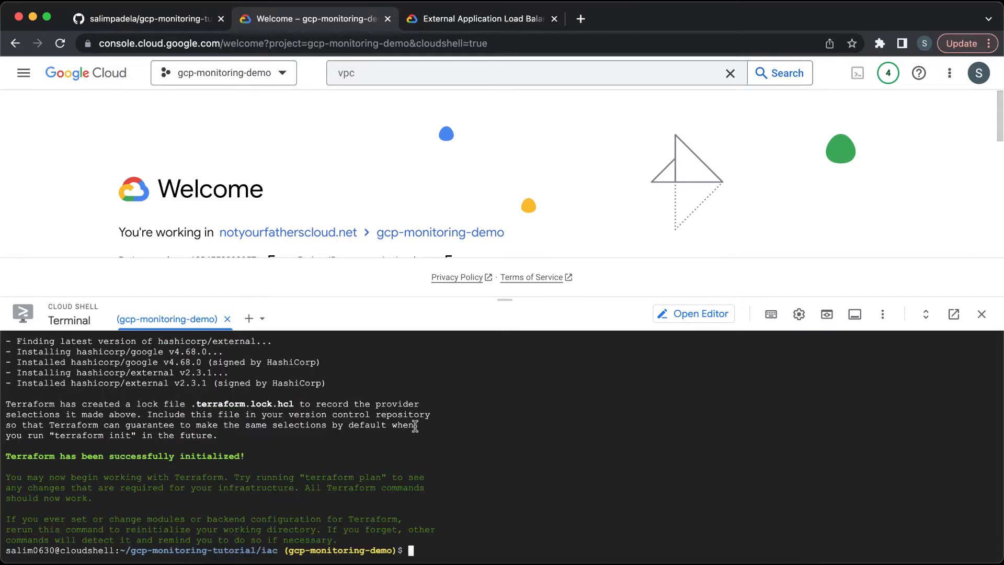
# Step: Run terraform apply --auto-approve from the README and authorize Cloud Shell to use your credentials
pyautogui.click(173, 15)
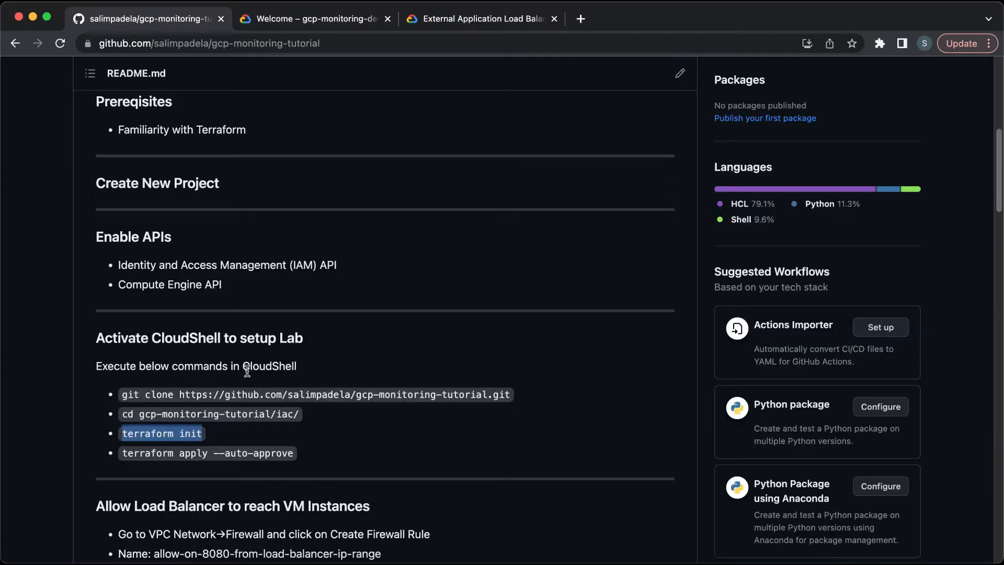
pyautogui.tripleClick(218, 449)
pyautogui.press('super+c')
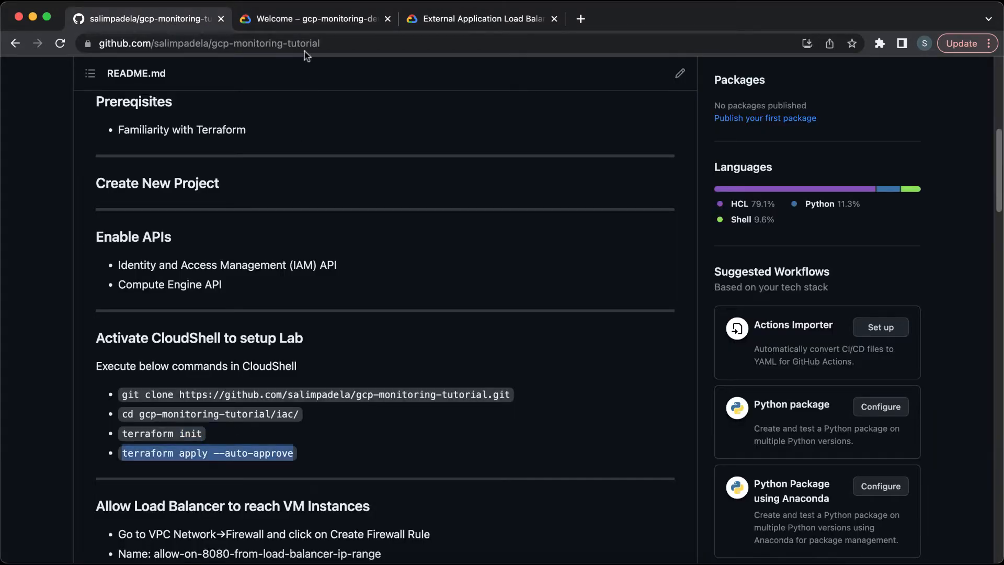
pyautogui.click(310, 19)
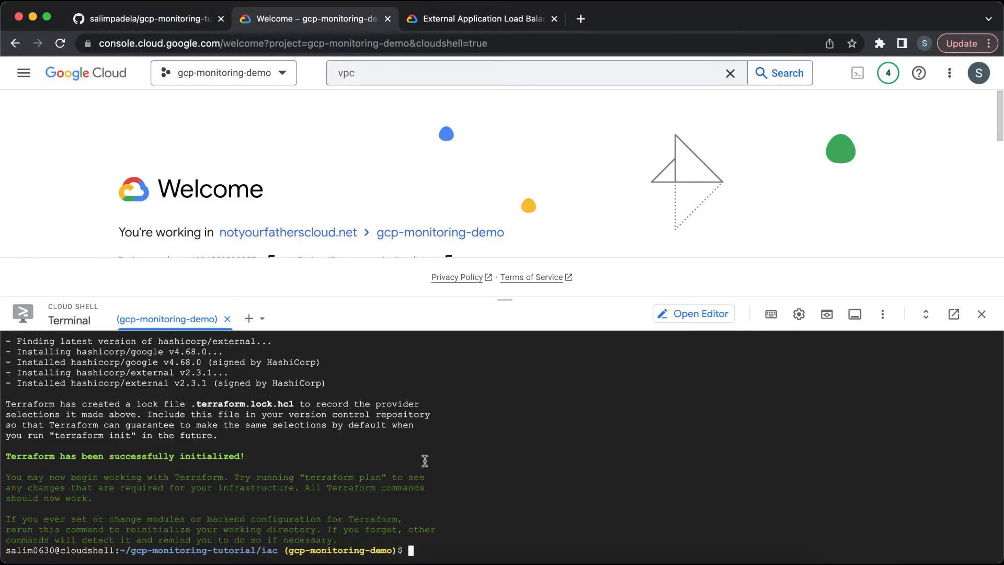
pyautogui.press('super+v')
pyautogui.press('Return')
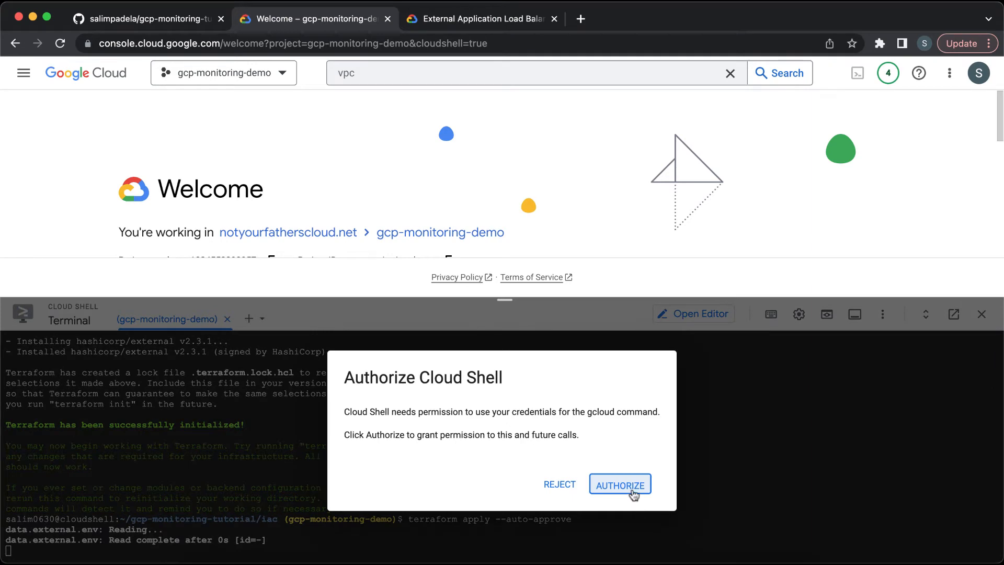
pyautogui.click(620, 485)
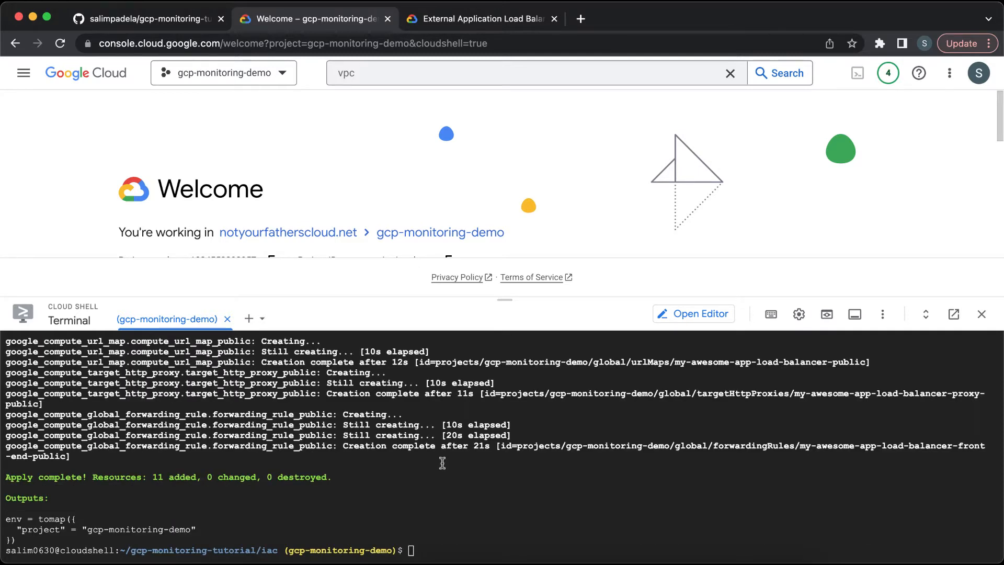
# Step: Open VPC networks in a new tab and inspect the my-awesome-vpc-network details and its subnets
pyautogui.click(433, 74)
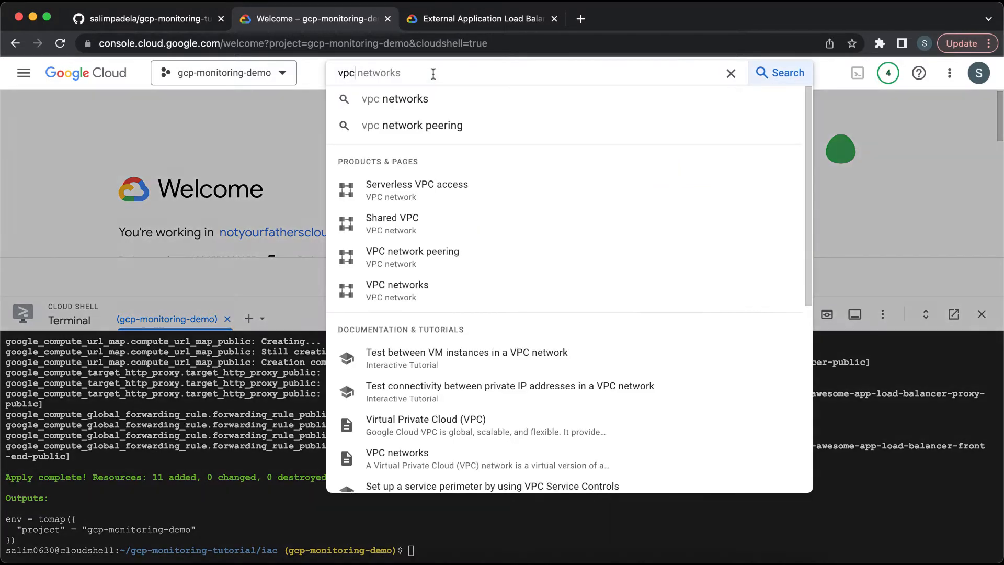
pyautogui.rightClick(433, 288)
pyautogui.click(453, 296)
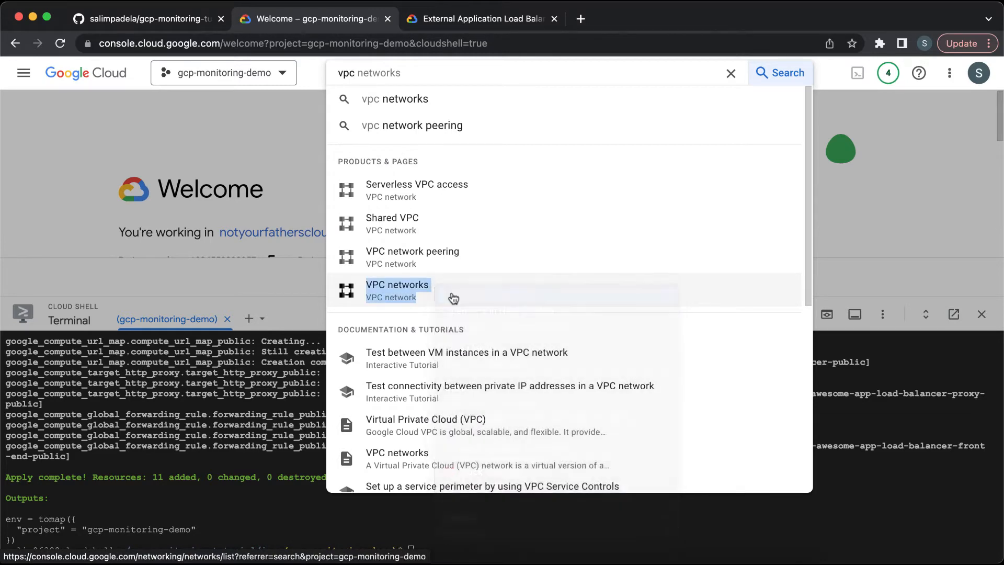
pyautogui.click(477, 22)
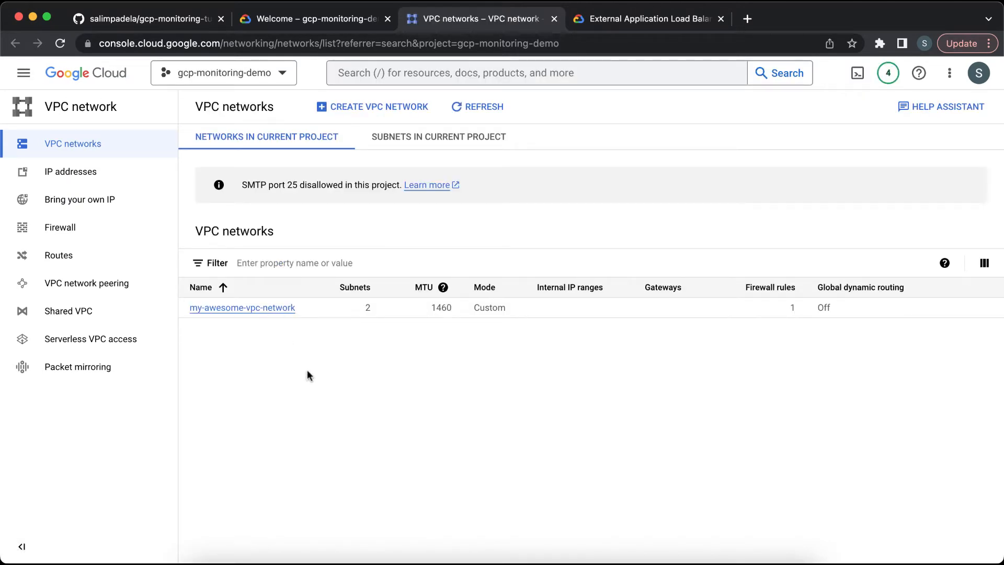
pyautogui.click(275, 308)
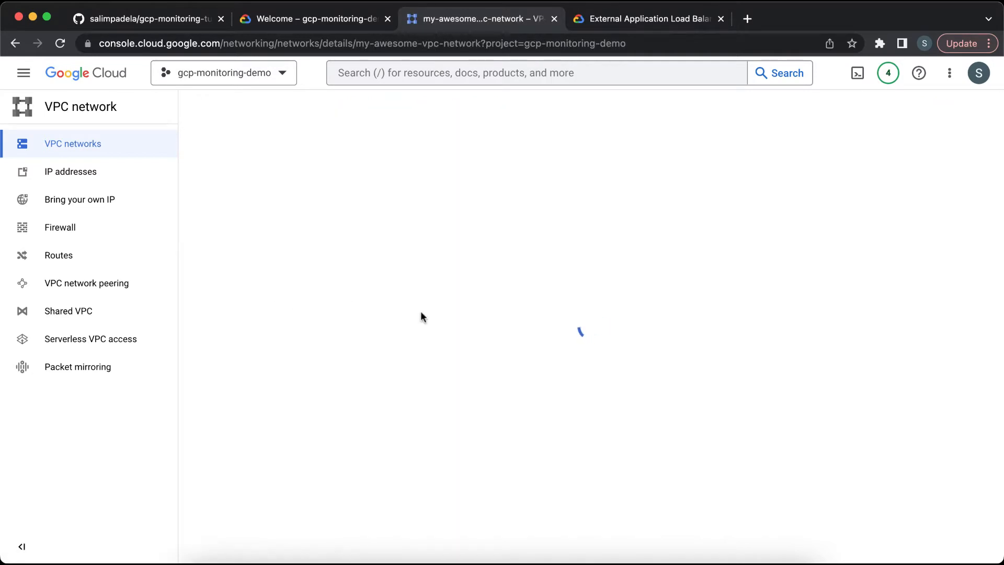
pyautogui.scroll(-6, 442, 455)
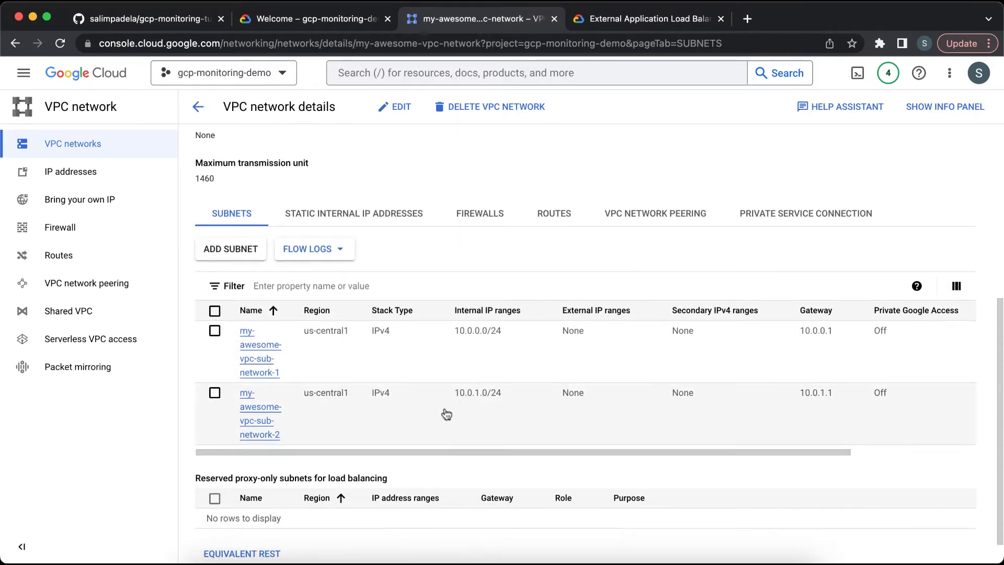
pyautogui.scroll(6, 464, 433)
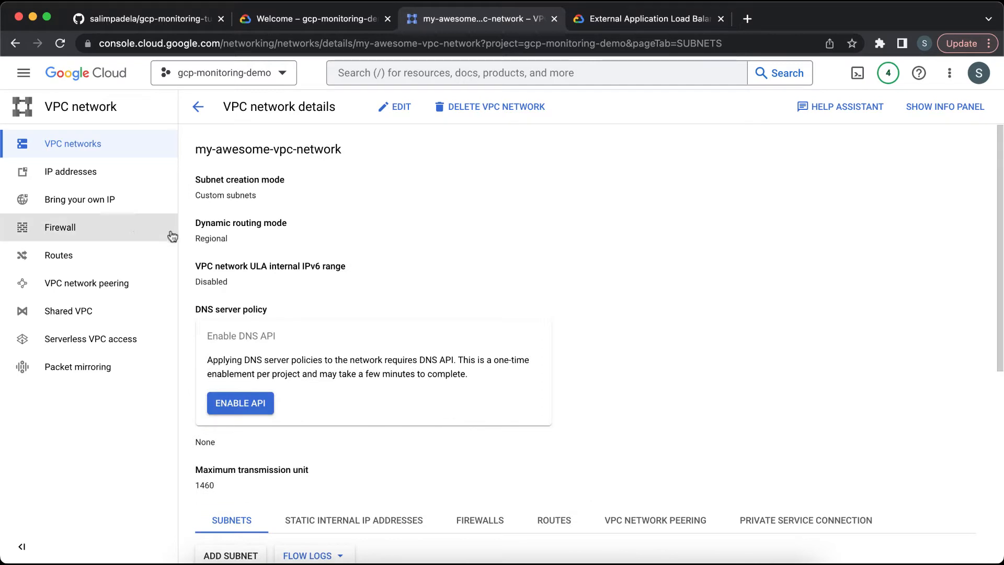
# Step: Inspect the allow-ingress-from-iap firewall rule's details, including its source IP range
pyautogui.click(137, 231)
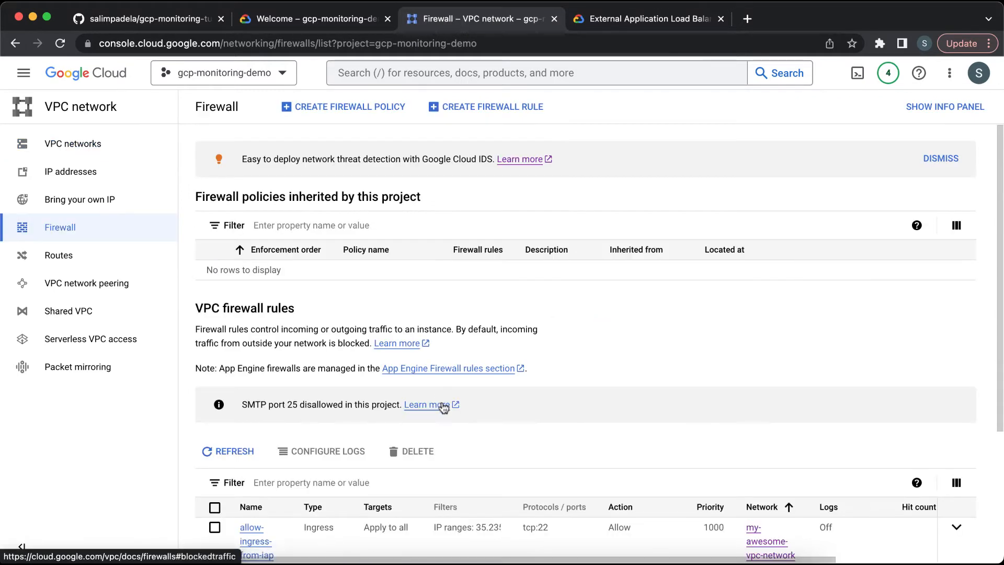
pyautogui.scroll(-2, 443, 408)
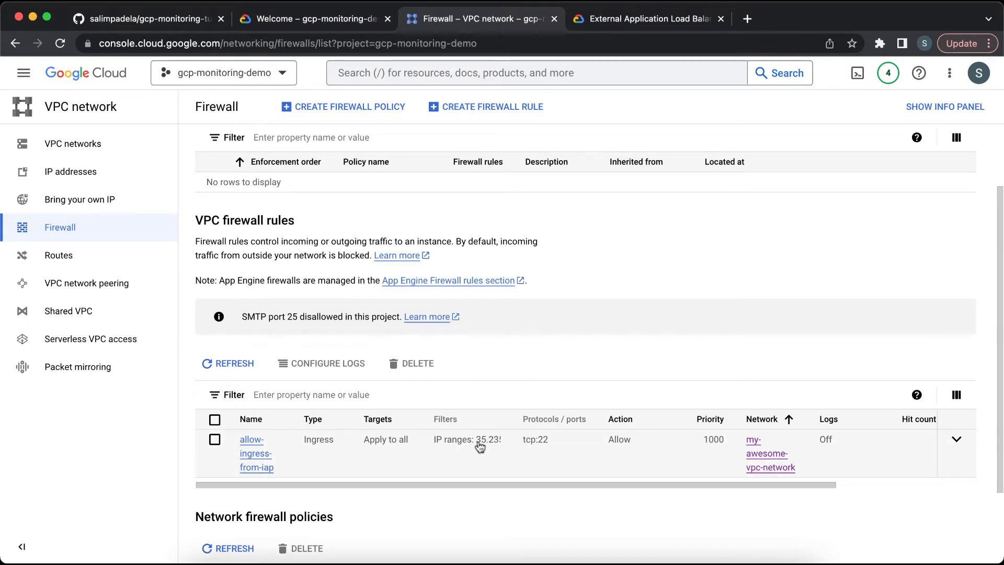
pyautogui.click(260, 465)
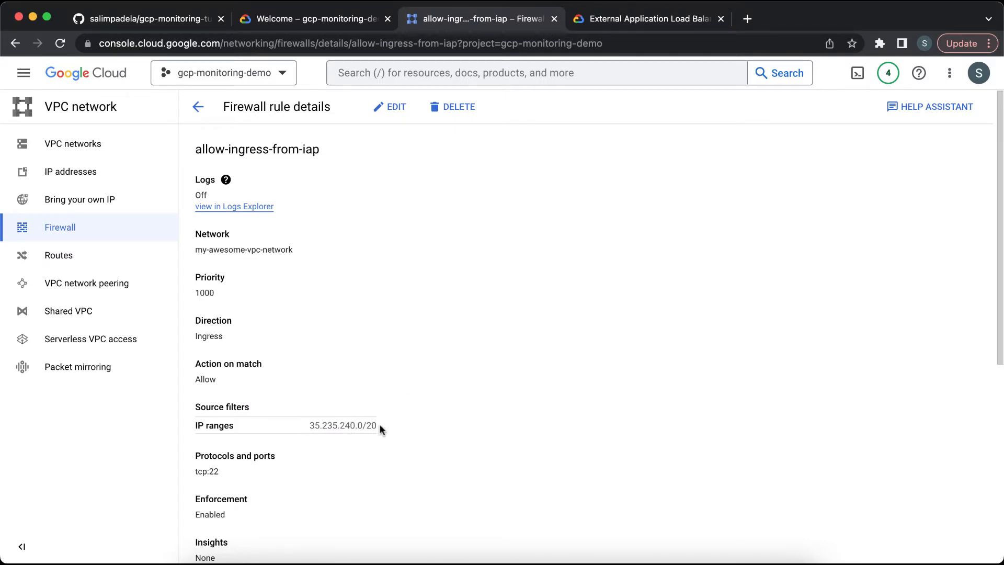
pyautogui.tripleClick(341, 425)
pyautogui.click(340, 423)
pyautogui.tripleClick(341, 423)
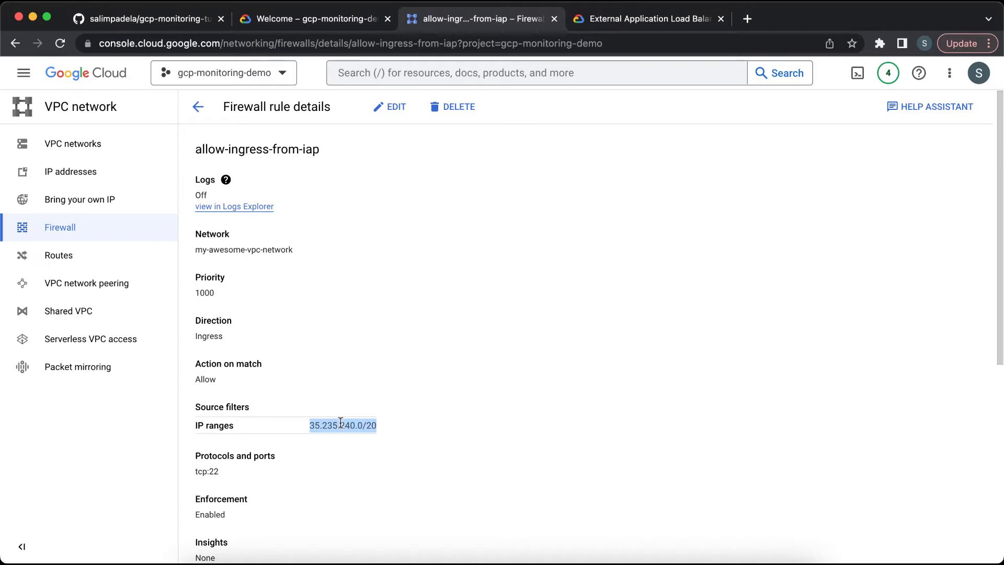
pyautogui.click(341, 422)
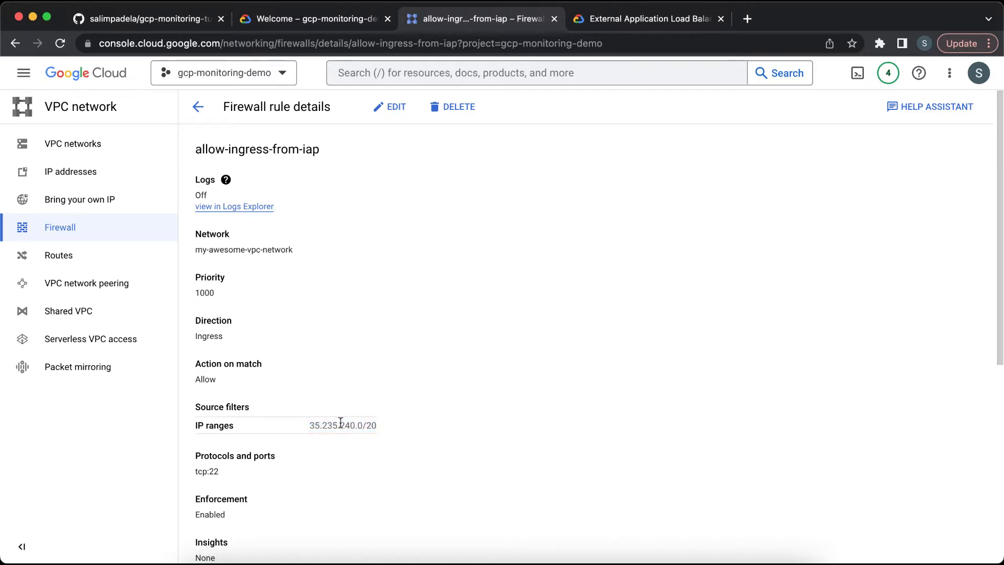
# Step: Check the Compute Engine VM instances list, then open Load balancing by searching for load b
pyautogui.click(405, 78)
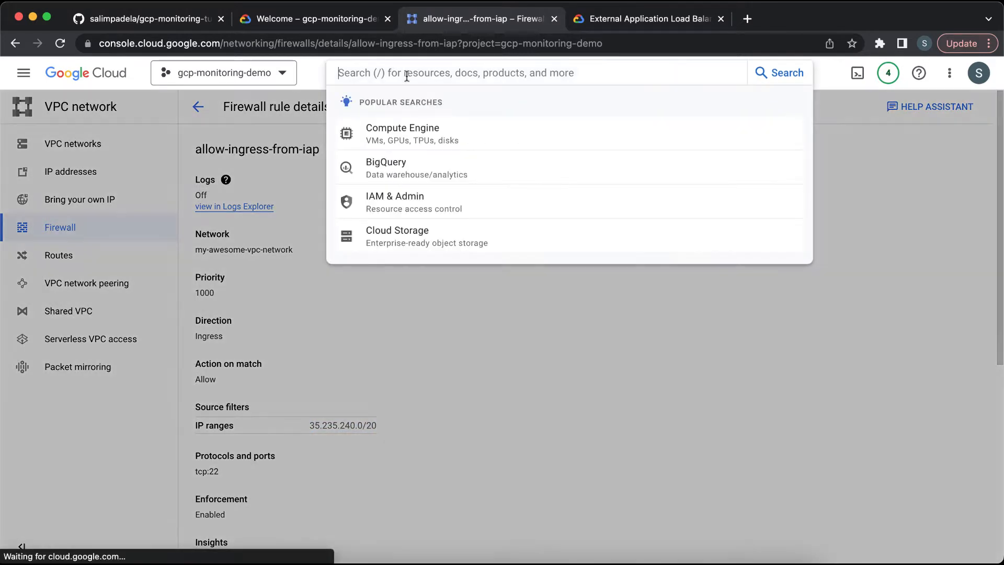
pyautogui.click(458, 133)
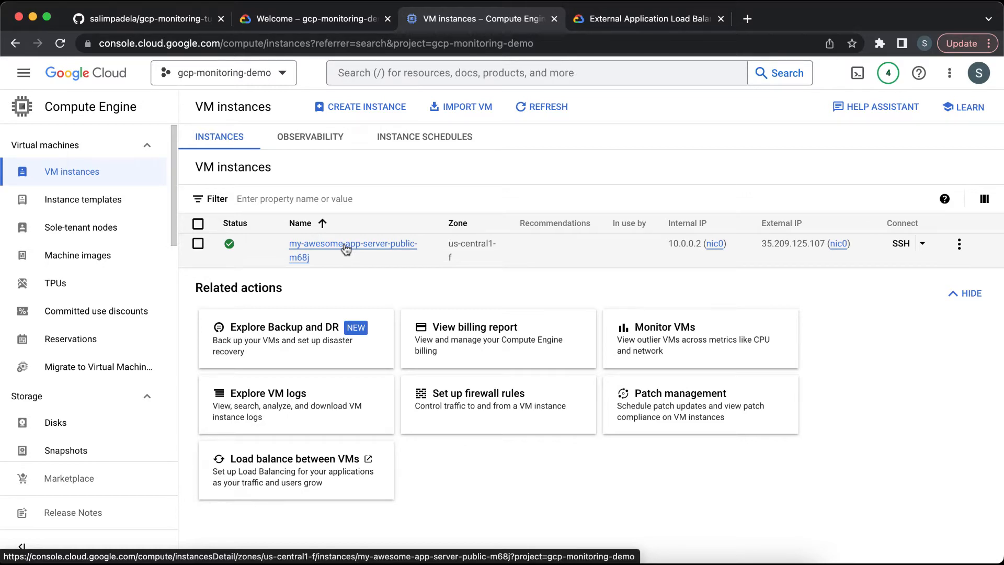
pyautogui.click(426, 72)
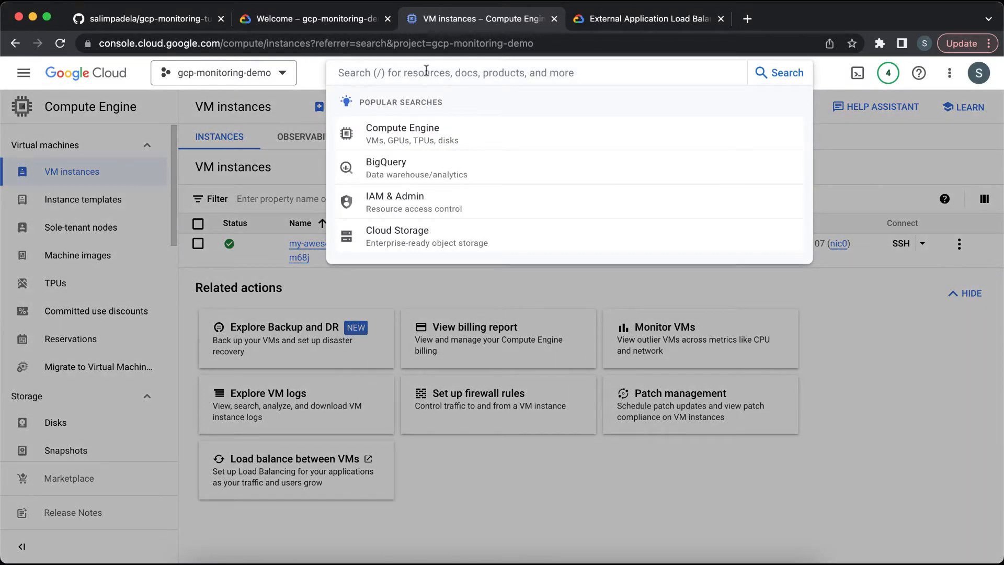
pyautogui.write('load b')
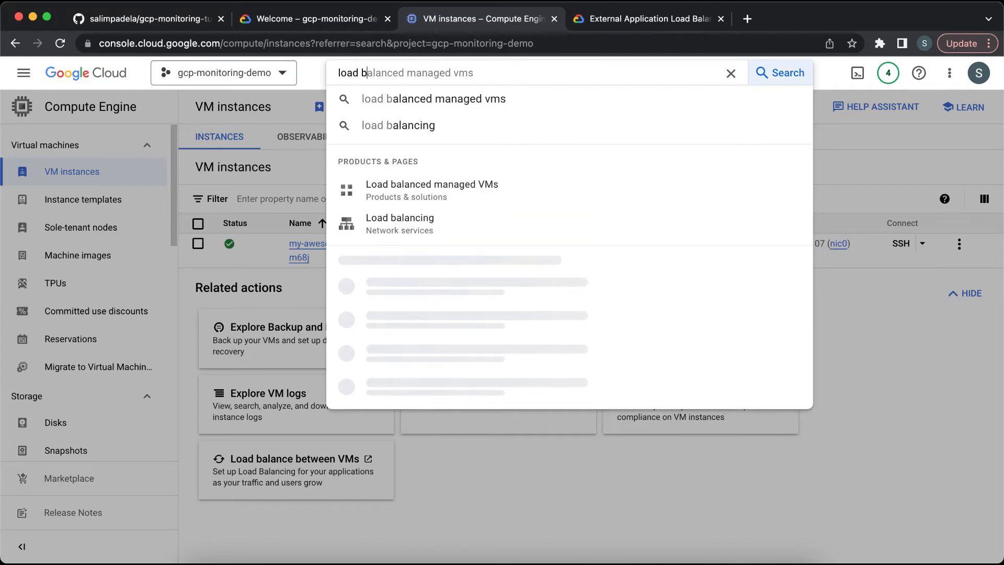
pyautogui.click(472, 225)
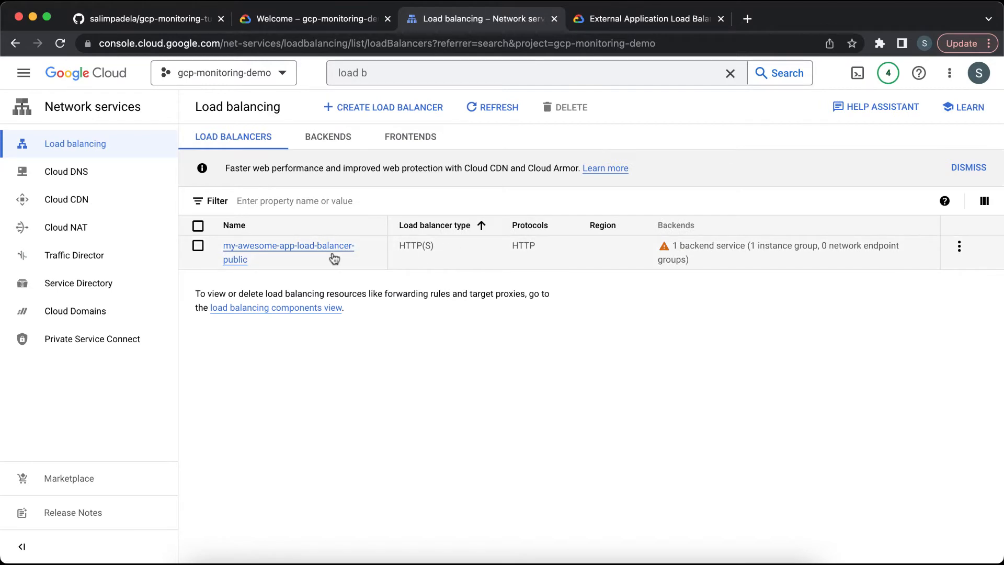
# Step: Review the load balancer's backends and frontends lists
pyautogui.moveTo(689, 261)
pyautogui.click(341, 140)
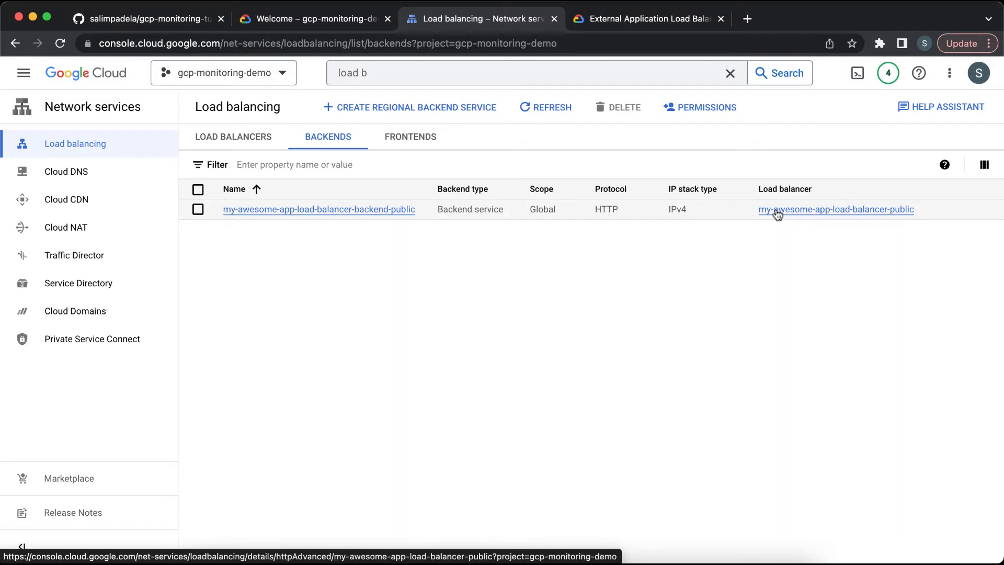
pyautogui.click(412, 140)
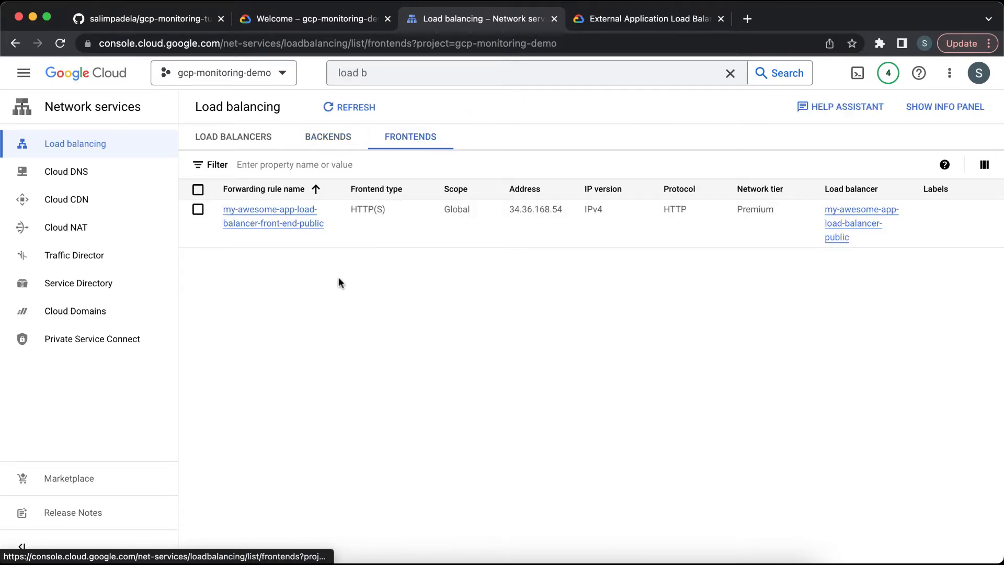
pyautogui.doubleClick(525, 211)
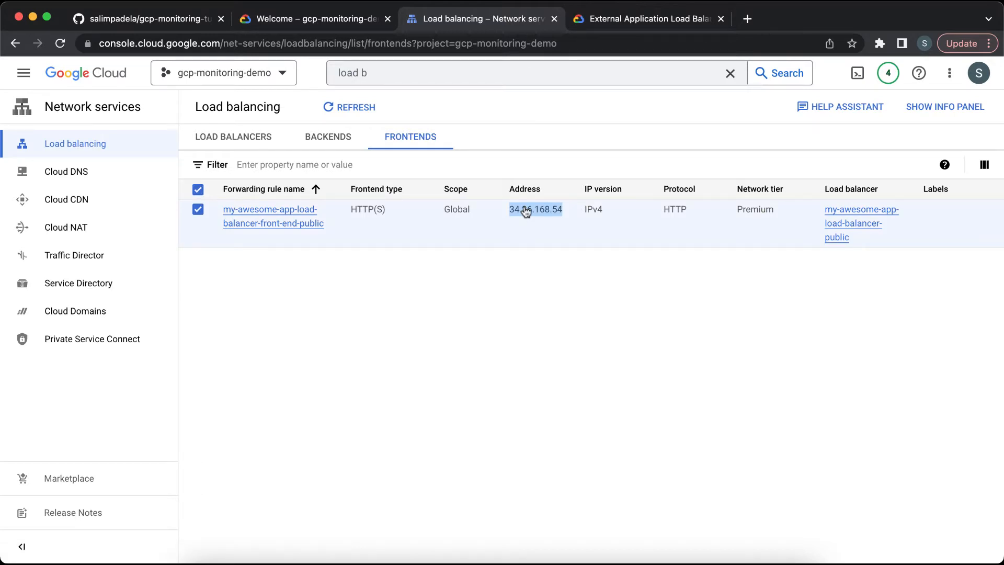
pyautogui.press('super+c')
pyautogui.click(748, 18)
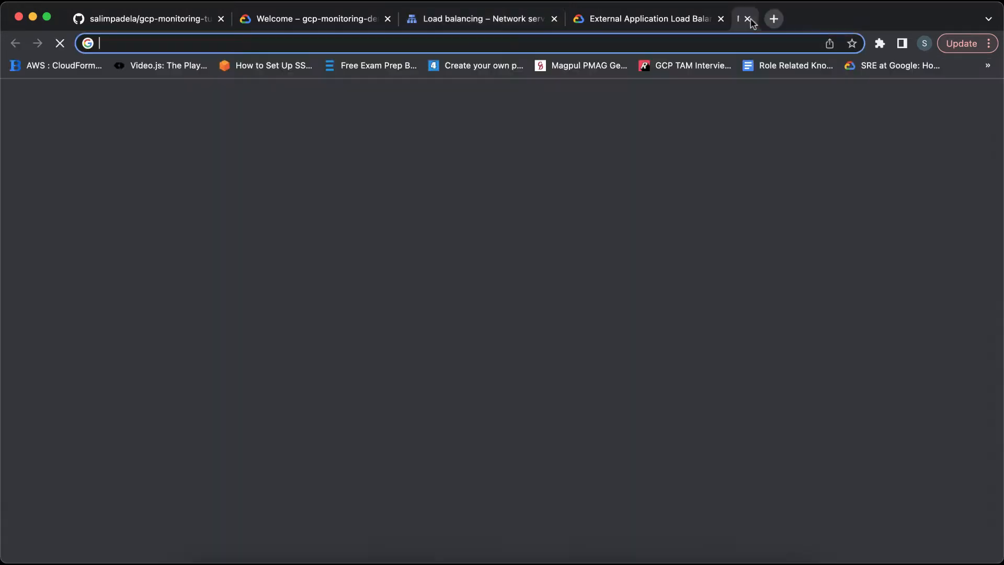
pyautogui.write('http')
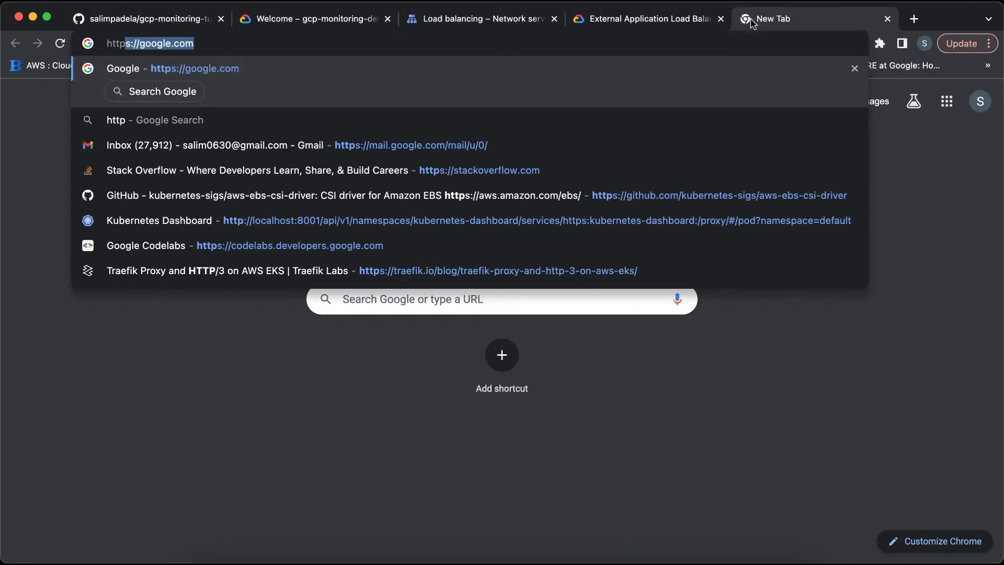
pyautogui.write('://')
pyautogui.press('super+v')
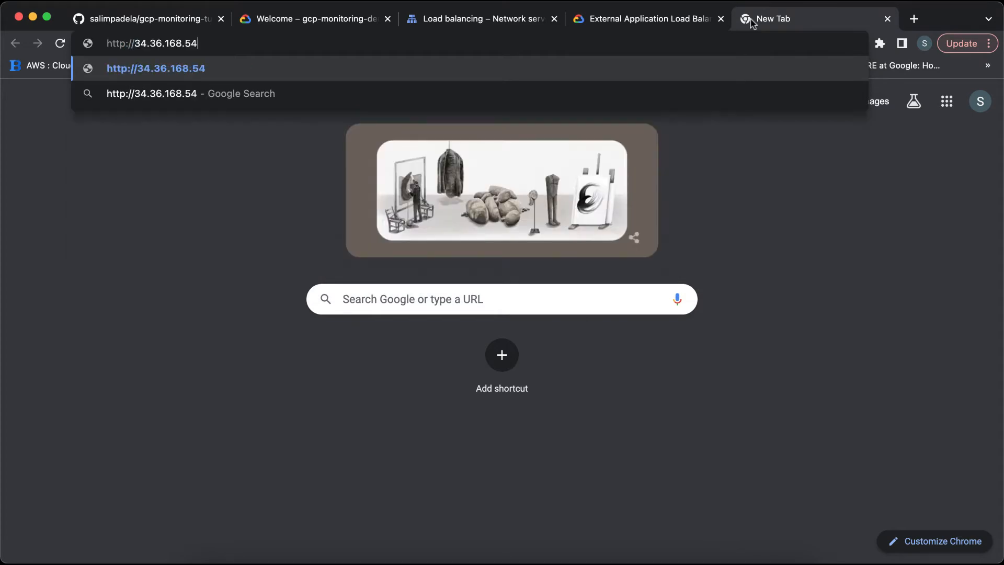
pyautogui.press('Return')
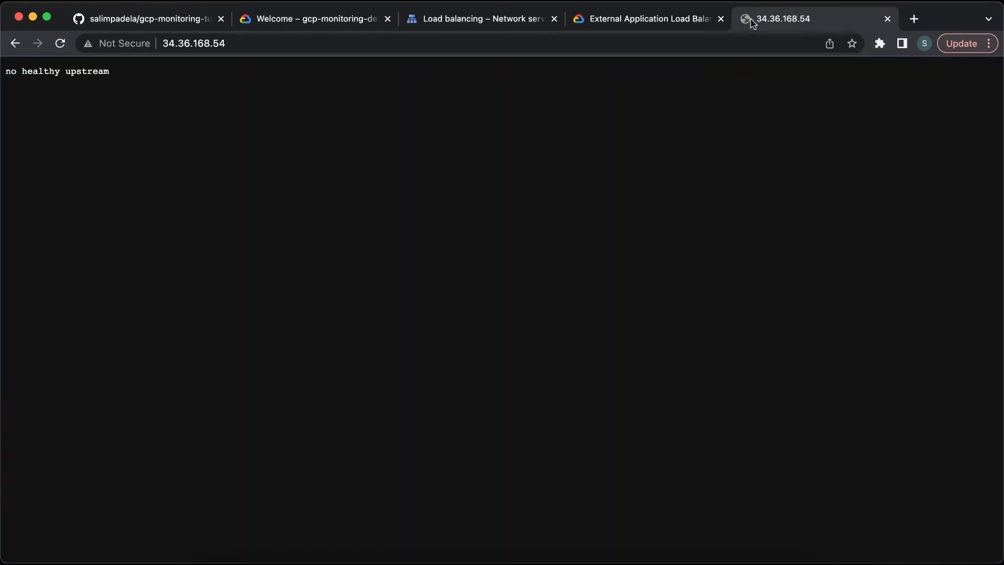
# Step: Return to Load balancing and review the backends and load balancers lists
pyautogui.tripleClick(88, 72)
pyautogui.click(88, 73)
pyautogui.click(518, 18)
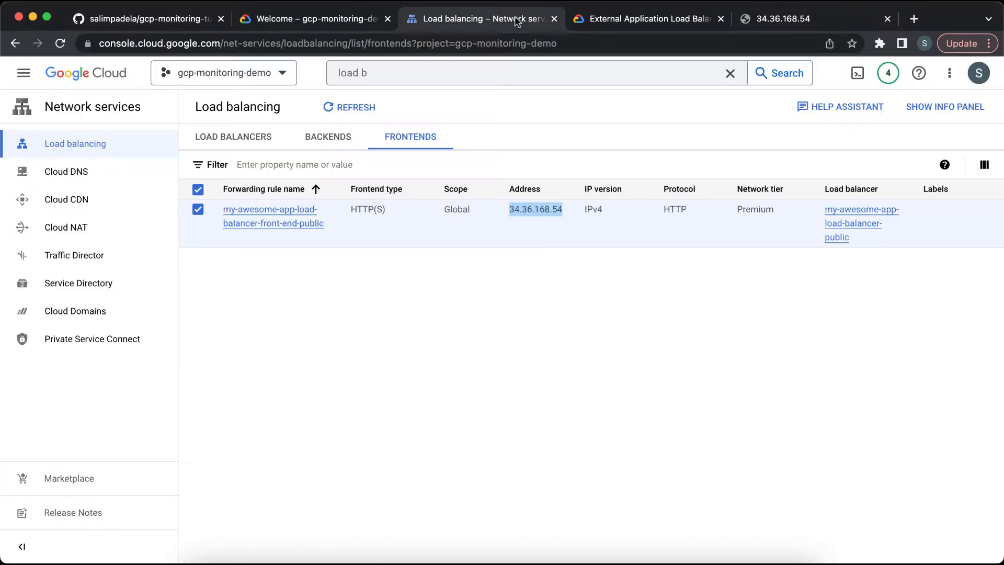
pyautogui.click(313, 138)
pyautogui.click(255, 138)
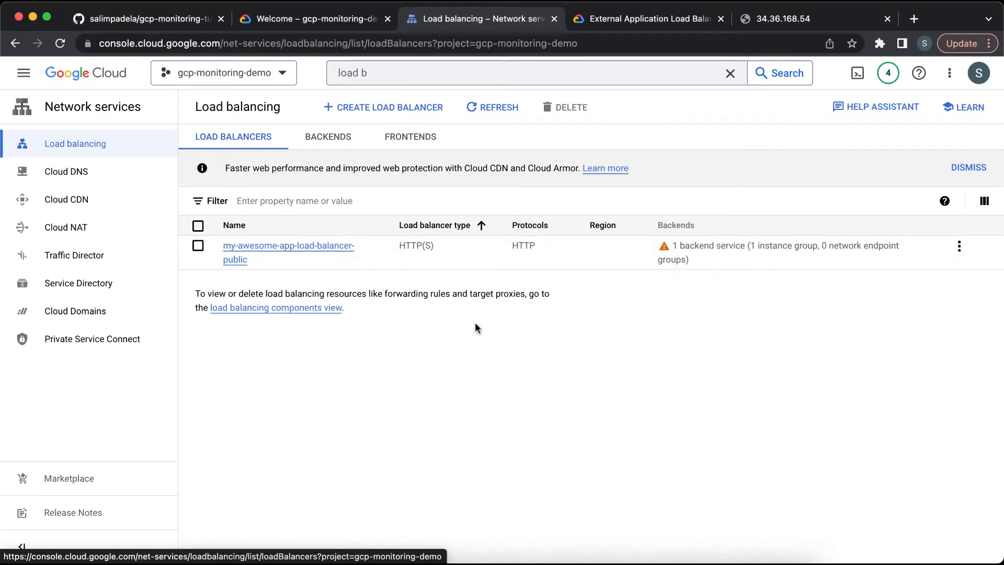
# Step: Search for compute and open the my-awesome-app-server-public-m68j VM instance's details
pyautogui.click(384, 73)
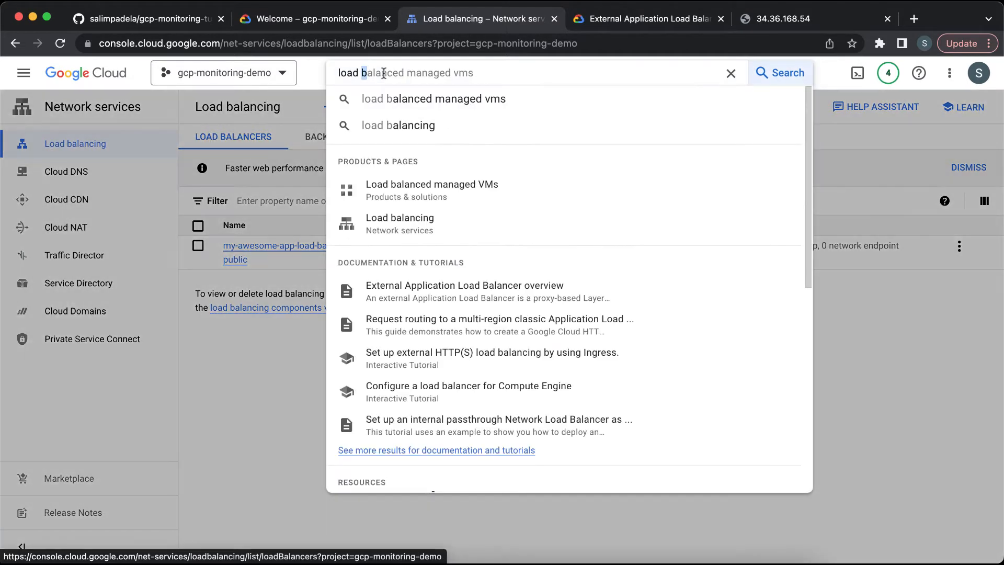
pyautogui.write('com')
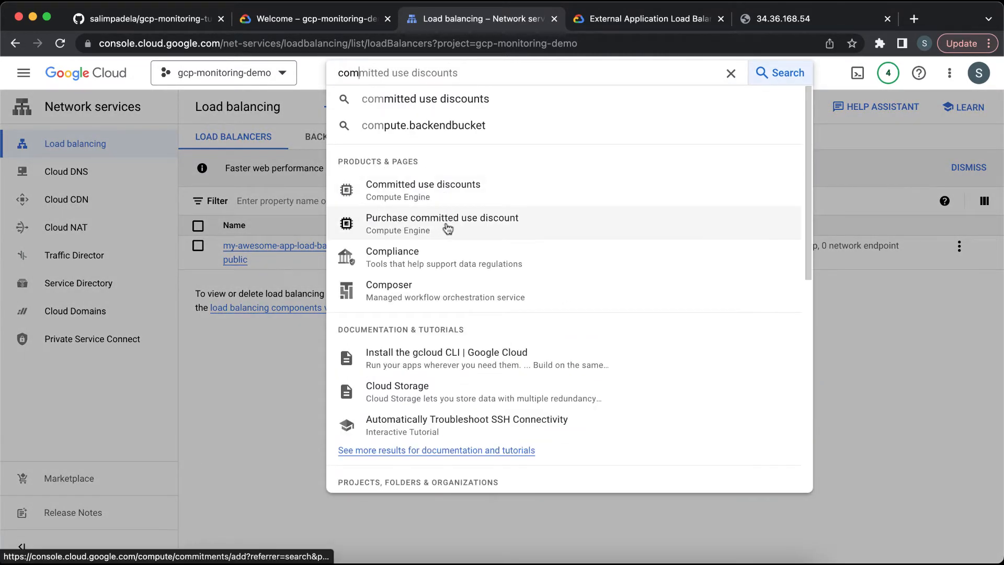
pyautogui.write('pu')
pyautogui.click(469, 192)
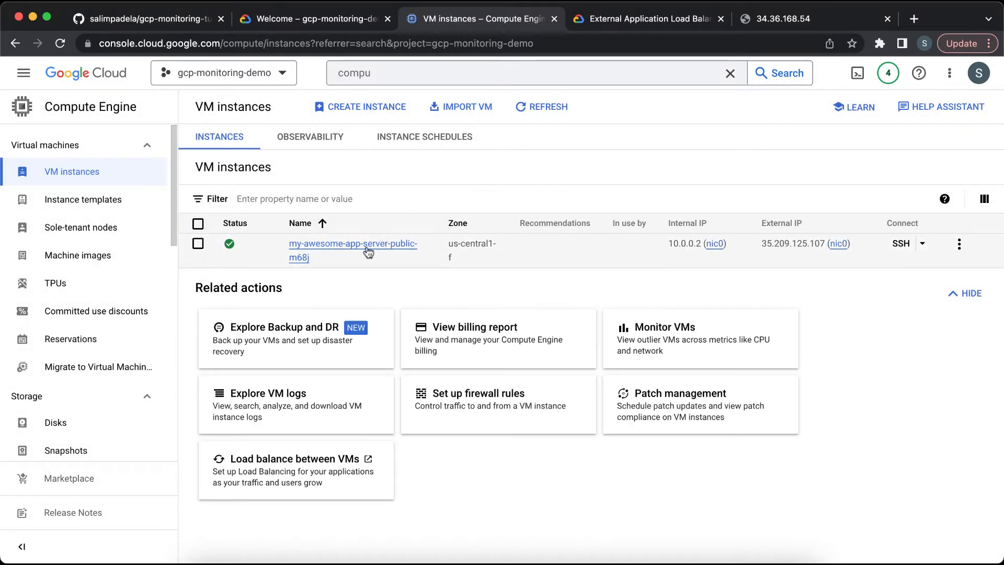
pyautogui.click(369, 248)
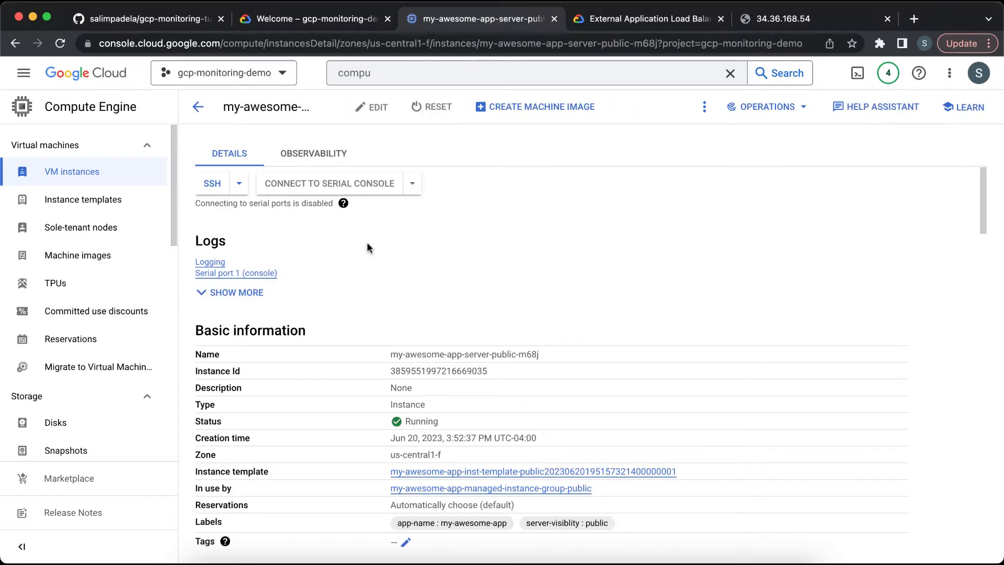
# Step: Review the VM instance's Observability metrics charts
pyautogui.click(340, 159)
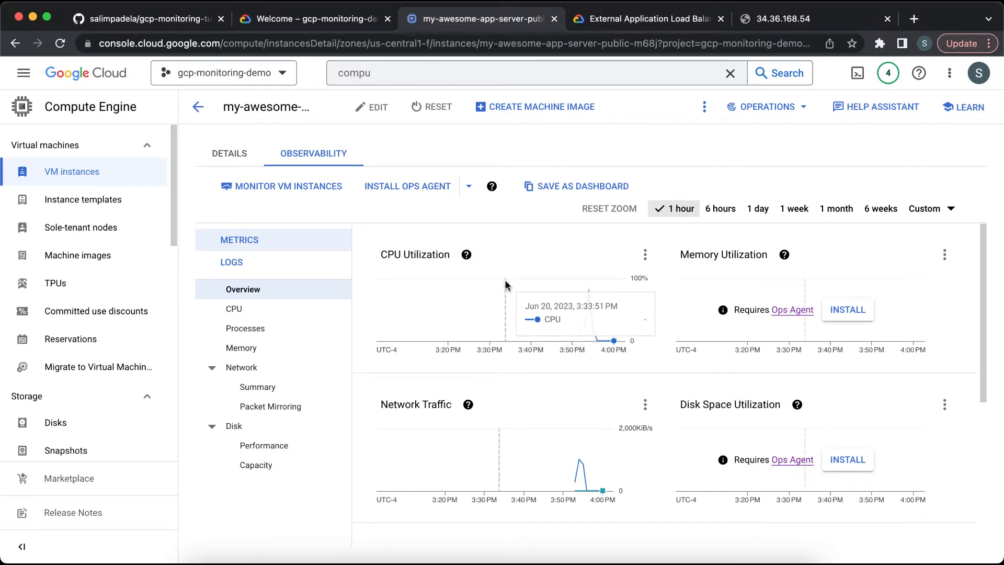
pyautogui.scroll(-4, 459, 432)
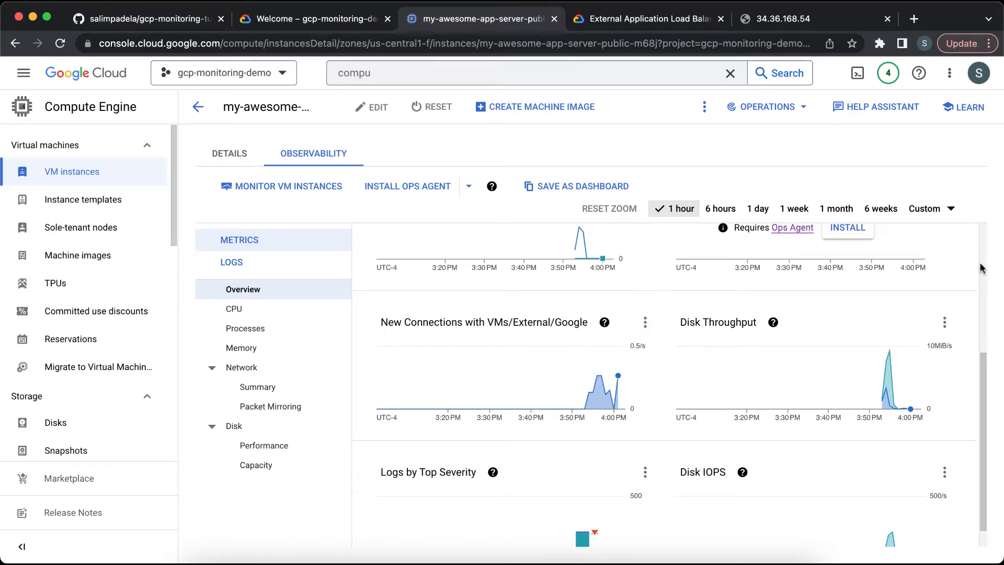
pyautogui.scroll(5, 981, 268)
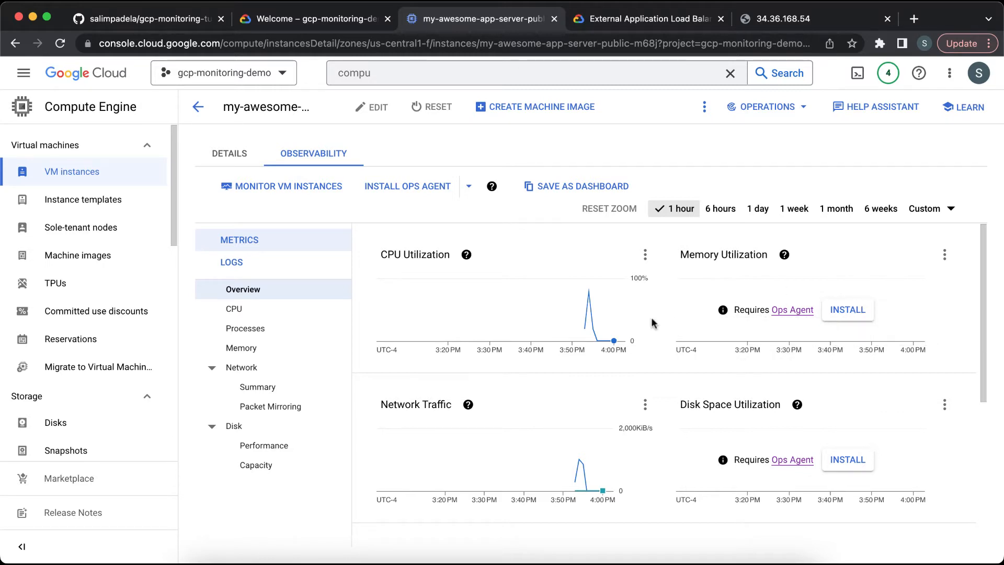
pyautogui.scroll(-5, 652, 323)
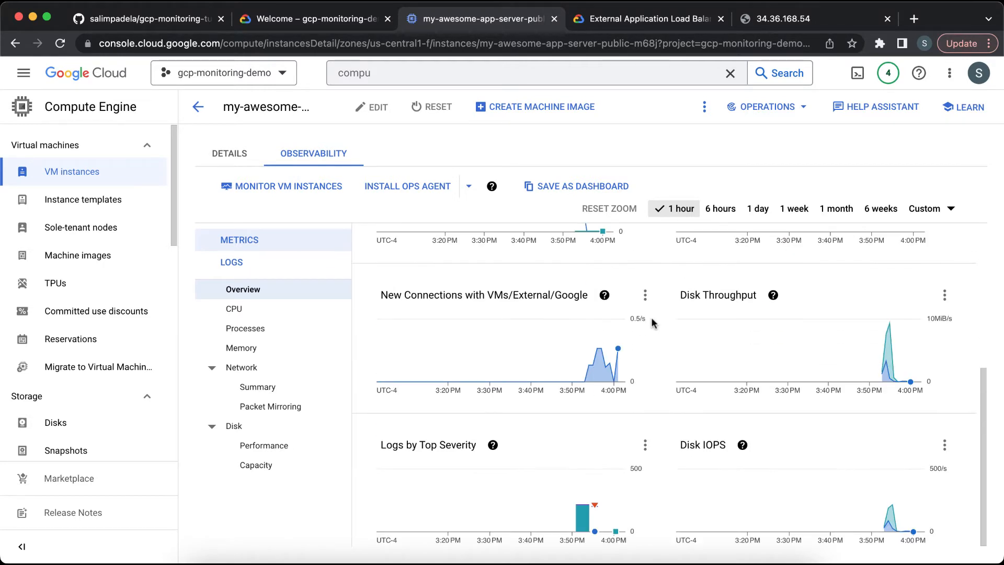
pyautogui.scroll(5, 652, 323)
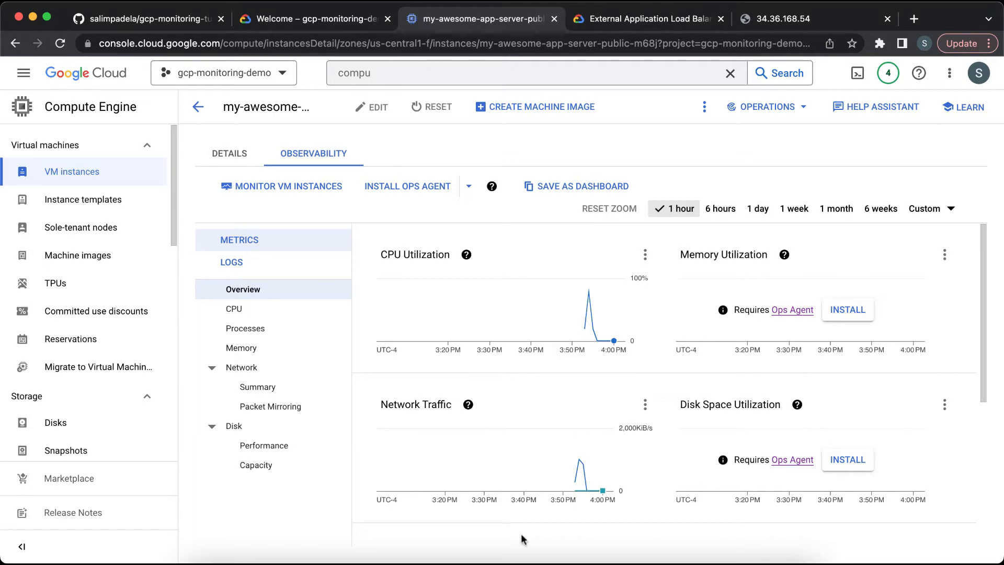
# Step: Open vm-startup-script.sh in the code editor and select the commented Ops Agent installation lines
pyautogui.click(524, 554)
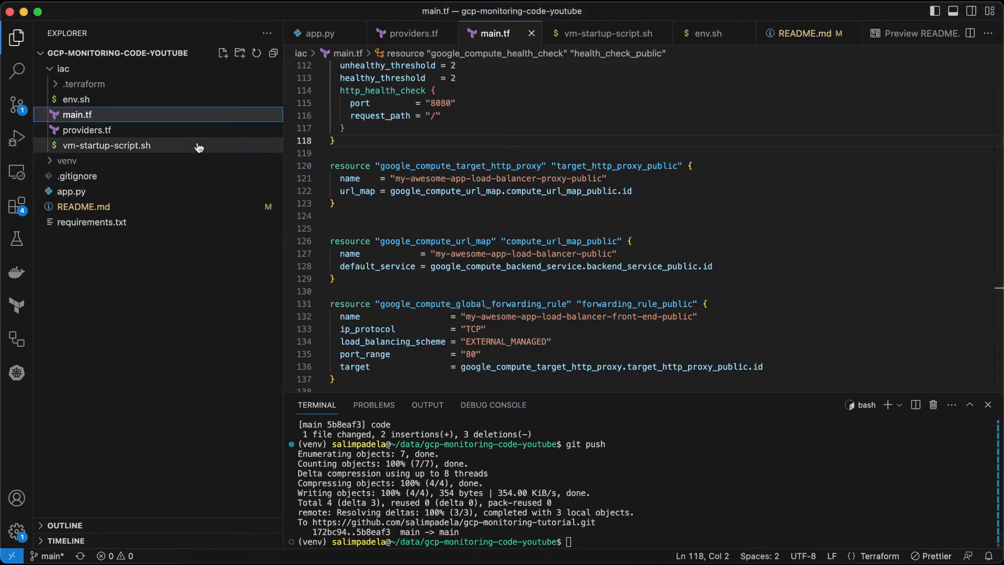
pyautogui.click(157, 145)
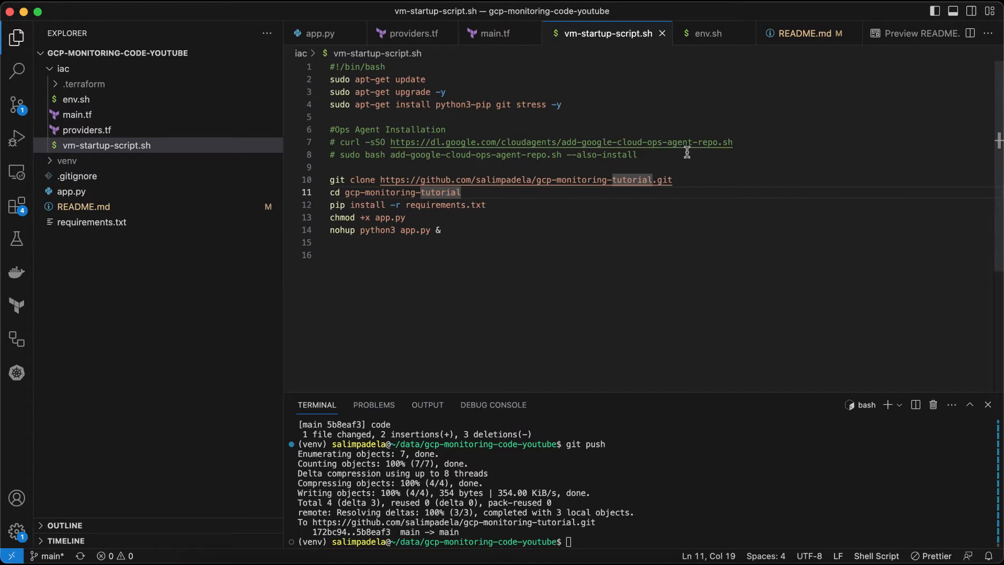
pyautogui.moveTo(688, 152); pyautogui.dragTo(332, 143)
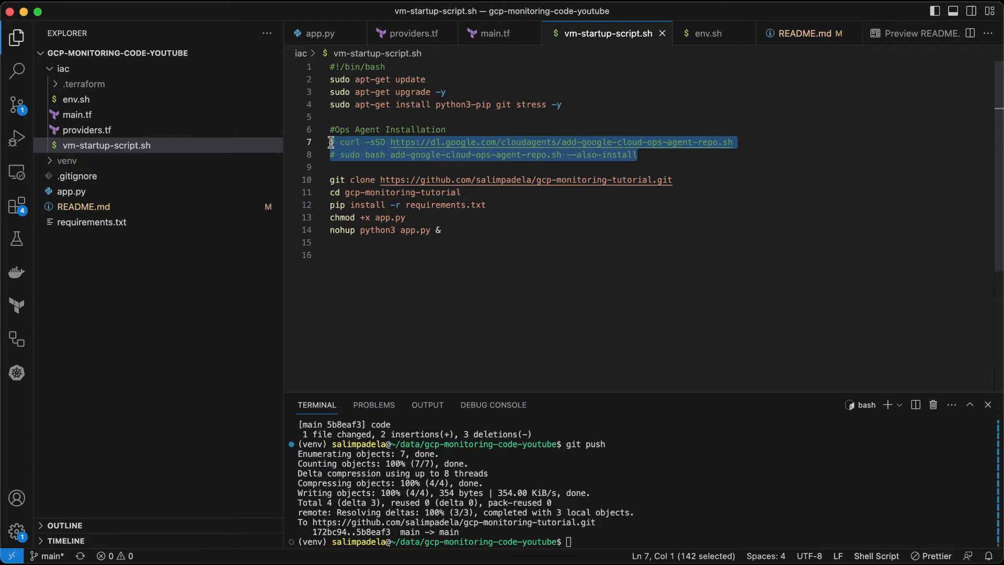
pyautogui.press('super+Tab')
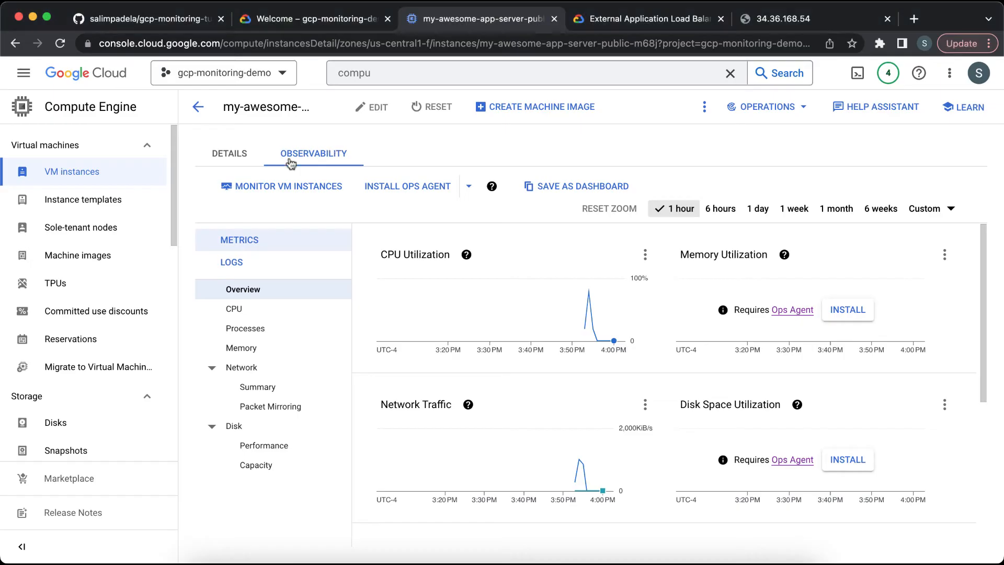
# Step: Browse the Compute Engine instance templates, instance groups and health checks, returning to VM instances
pyautogui.click(91, 210)
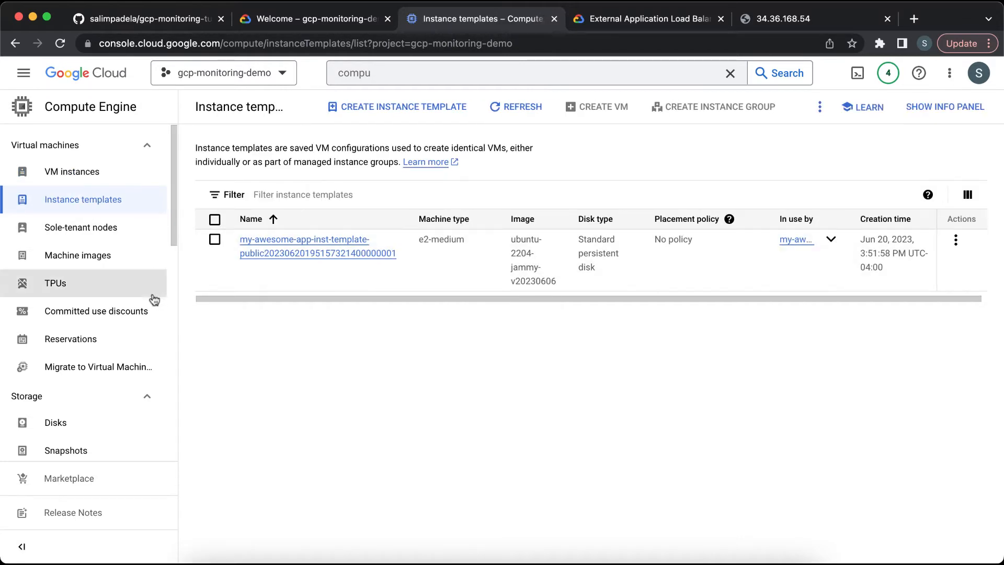
pyautogui.scroll(-5, 135, 296)
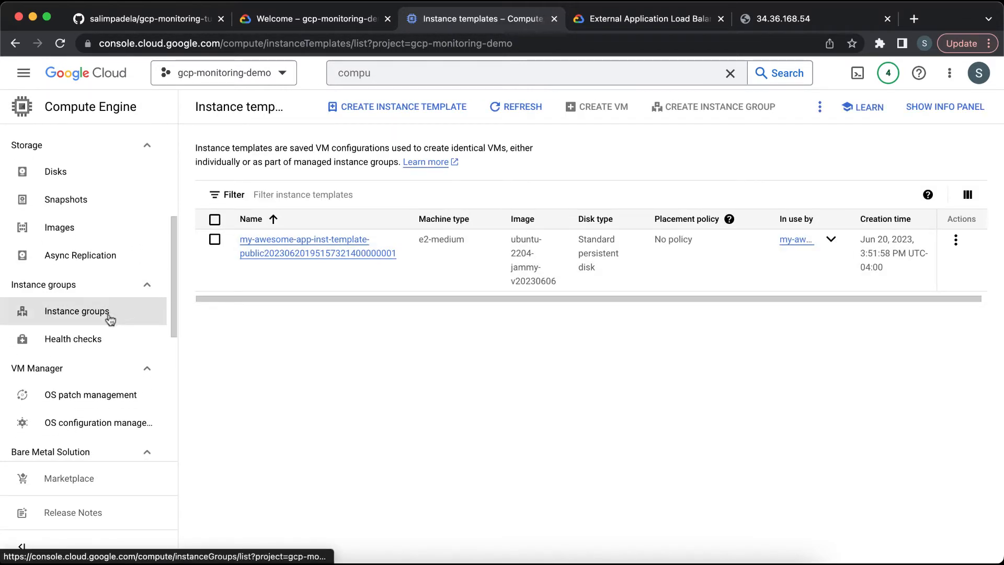
pyautogui.click(107, 314)
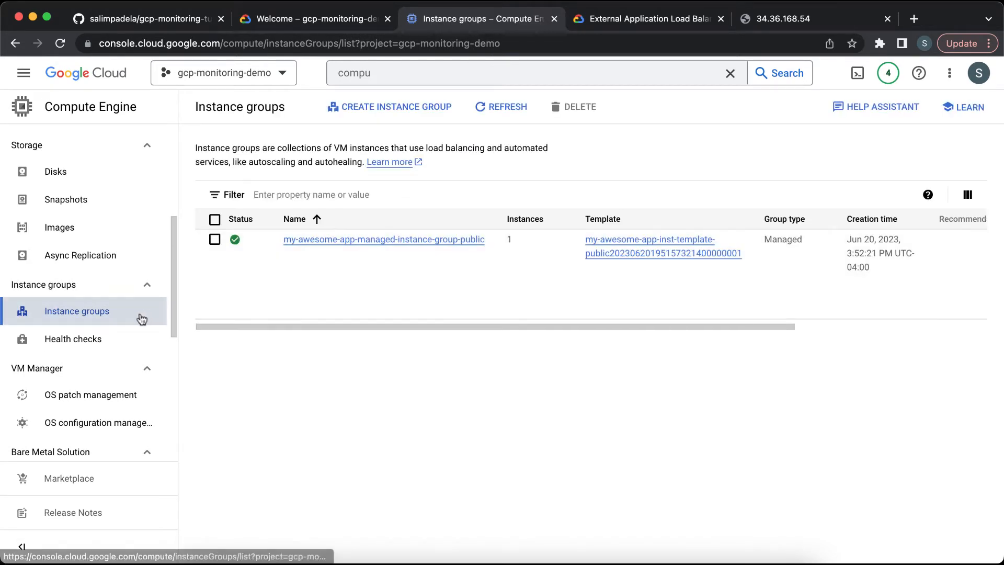
pyautogui.click(99, 341)
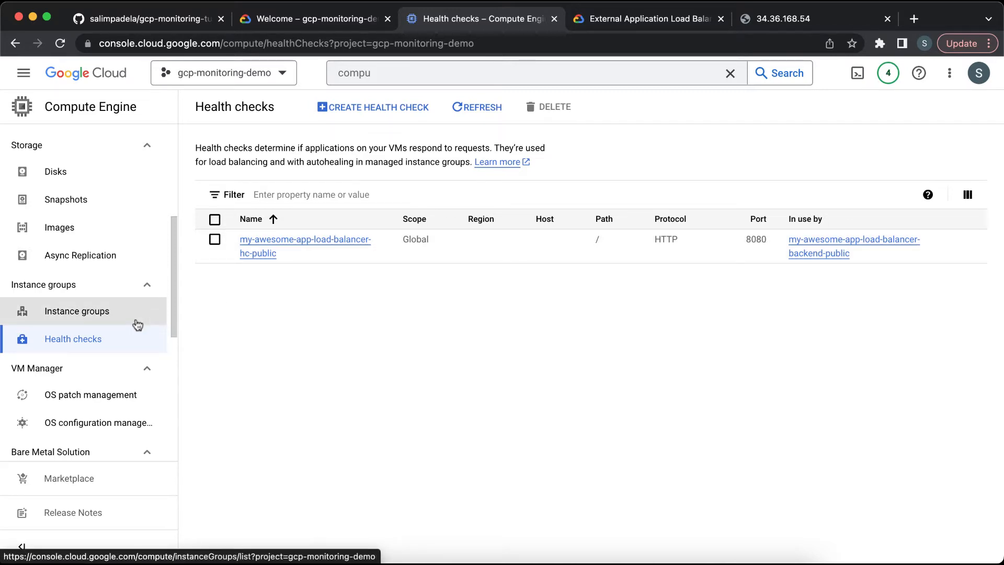
pyautogui.scroll(5, 138, 324)
pyautogui.click(106, 181)
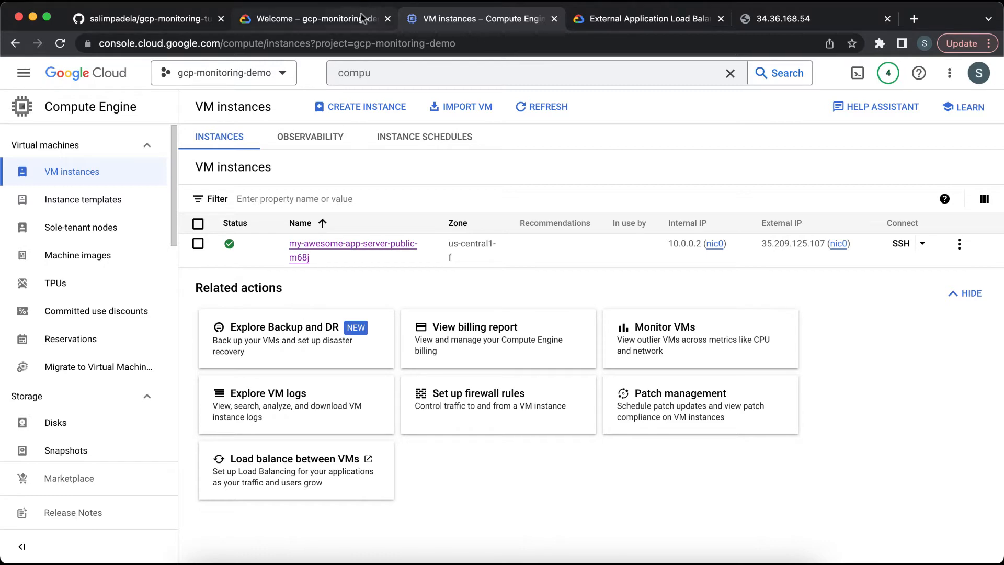
# Step: Review the README's instructions for allowing the load balancer to reach VM instances
pyautogui.click(180, 22)
pyautogui.scroll(-5, 376, 360)
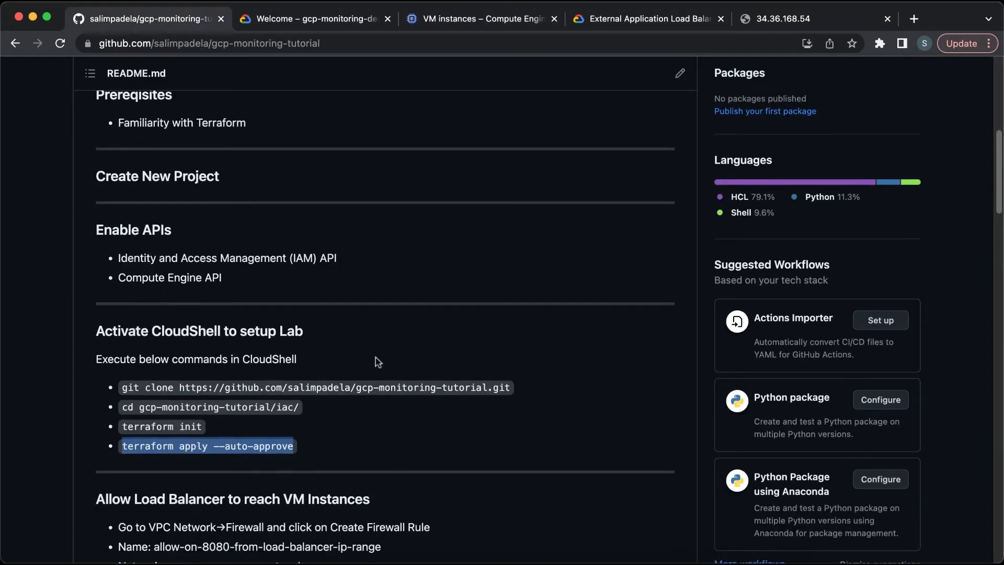
pyautogui.click(482, 19)
# Step: Search for firewall, open the VPC Firewall page and start creating a new firewall rule
pyautogui.click(445, 73)
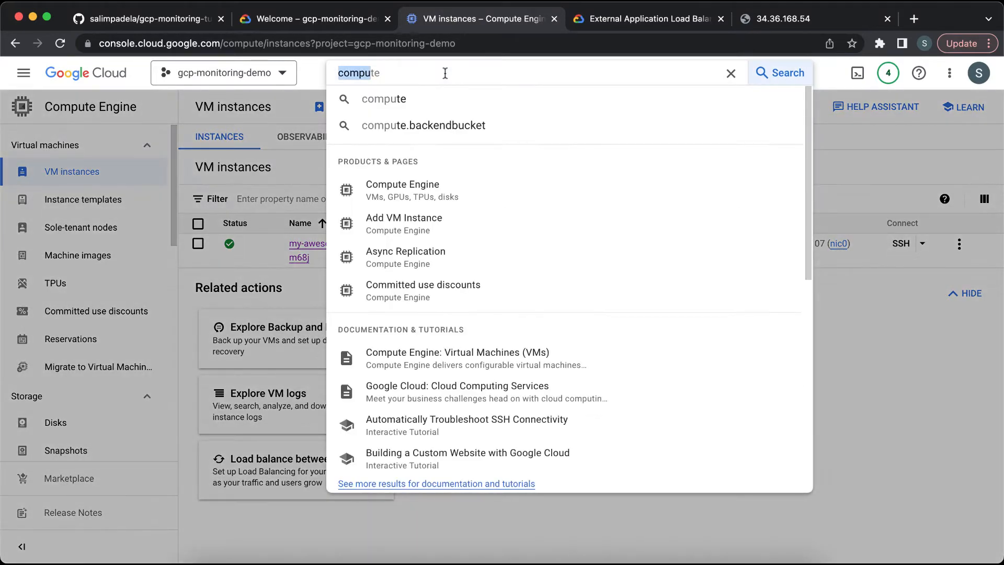
pyautogui.write('fire')
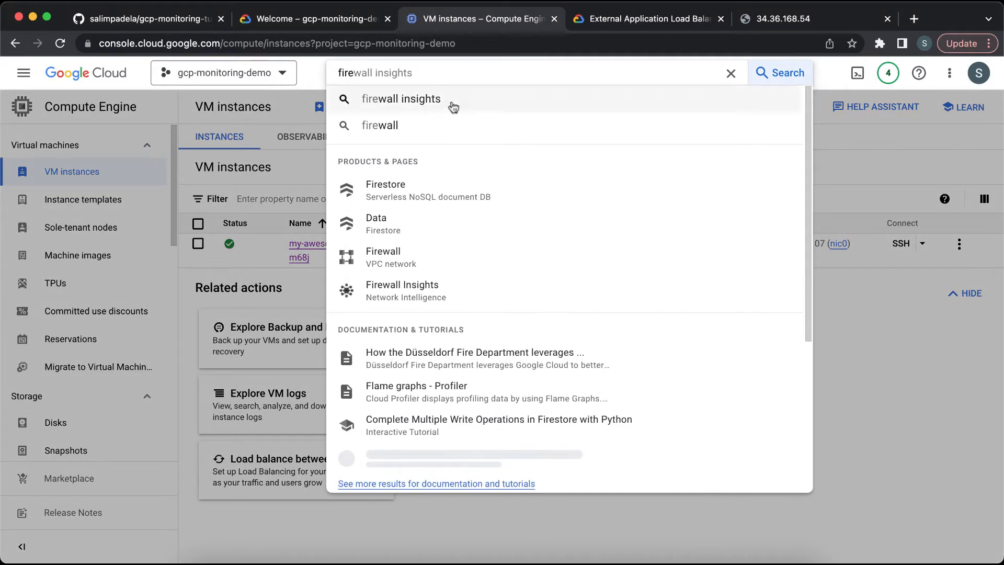
pyautogui.click(455, 264)
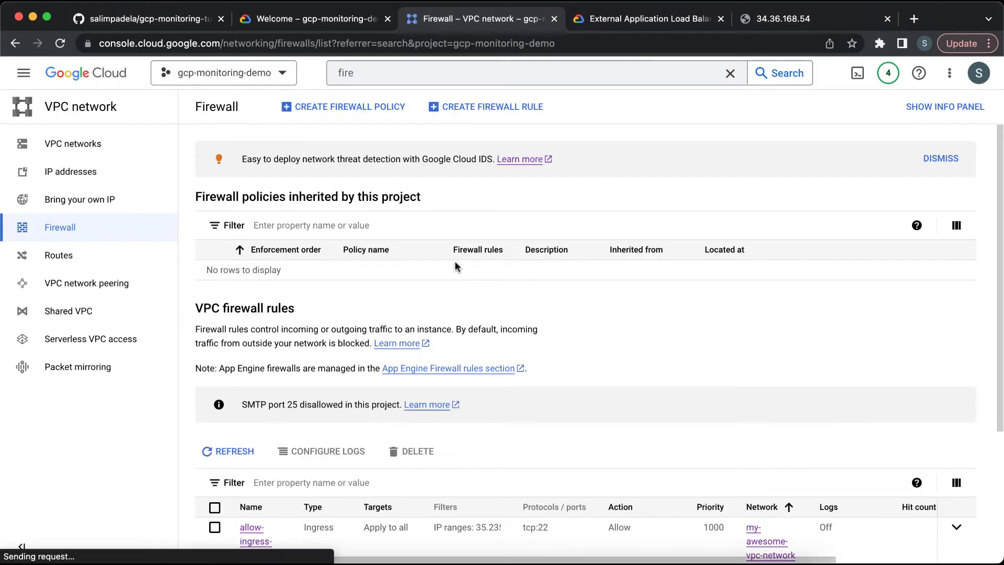
pyautogui.scroll(-2, 487, 371)
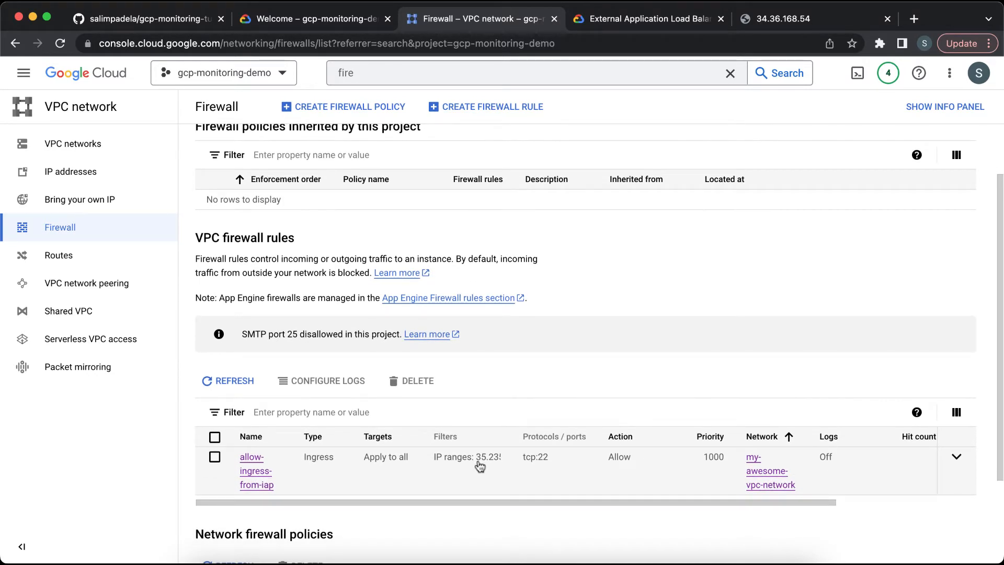
pyautogui.click(512, 116)
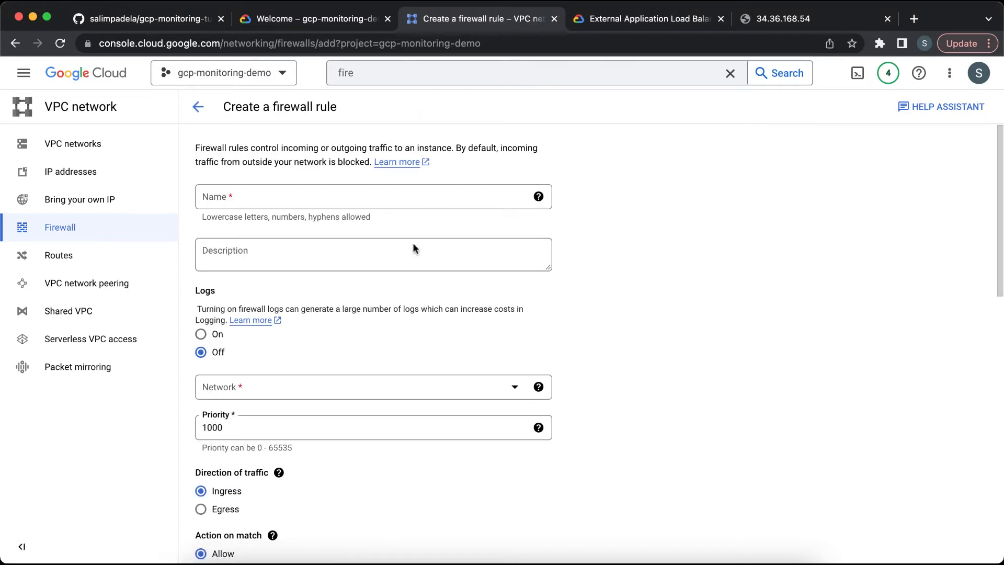
# Step: Try to copy the rule name from the README into the firewall rule's Name field
pyautogui.click(153, 19)
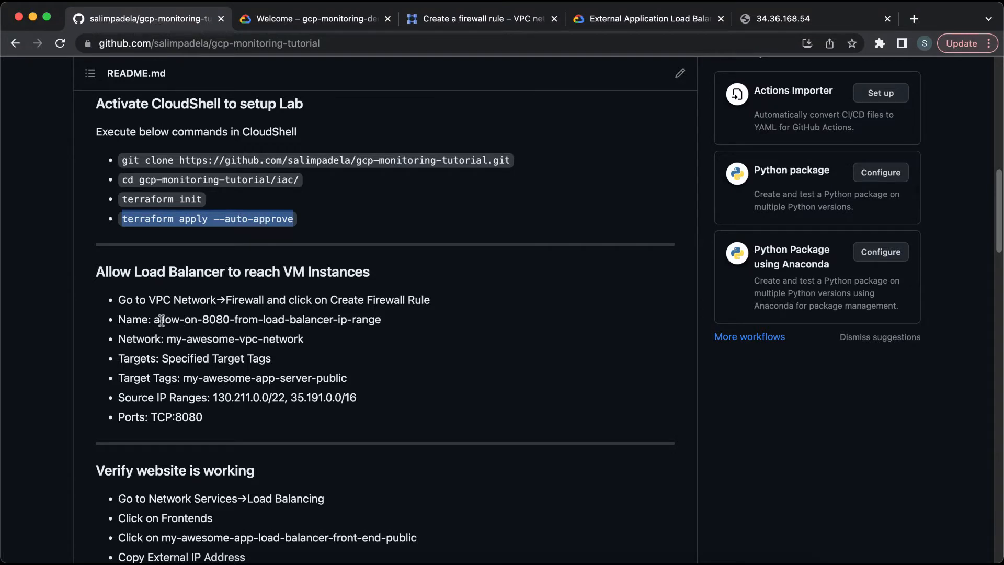
pyautogui.moveTo(153, 319); pyautogui.dragTo(387, 305)
pyautogui.press('super+c')
pyautogui.click(306, 20)
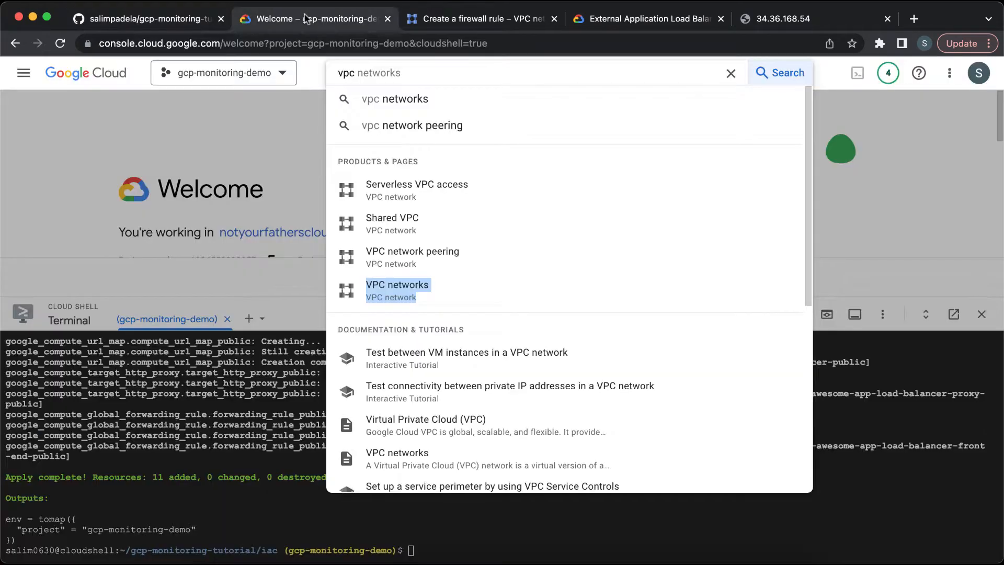
pyautogui.click(461, 19)
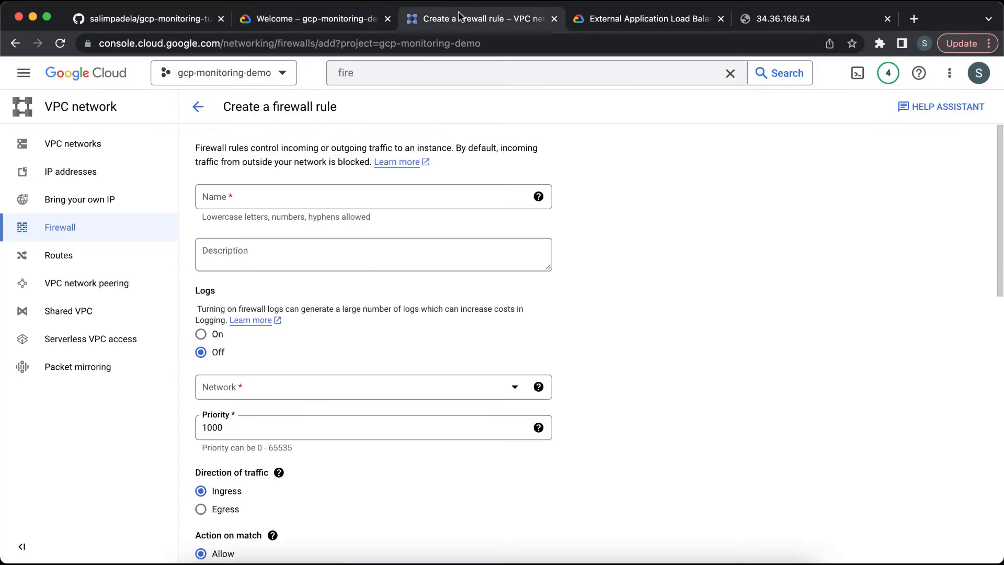
pyautogui.click(385, 187)
pyautogui.press('super+v')
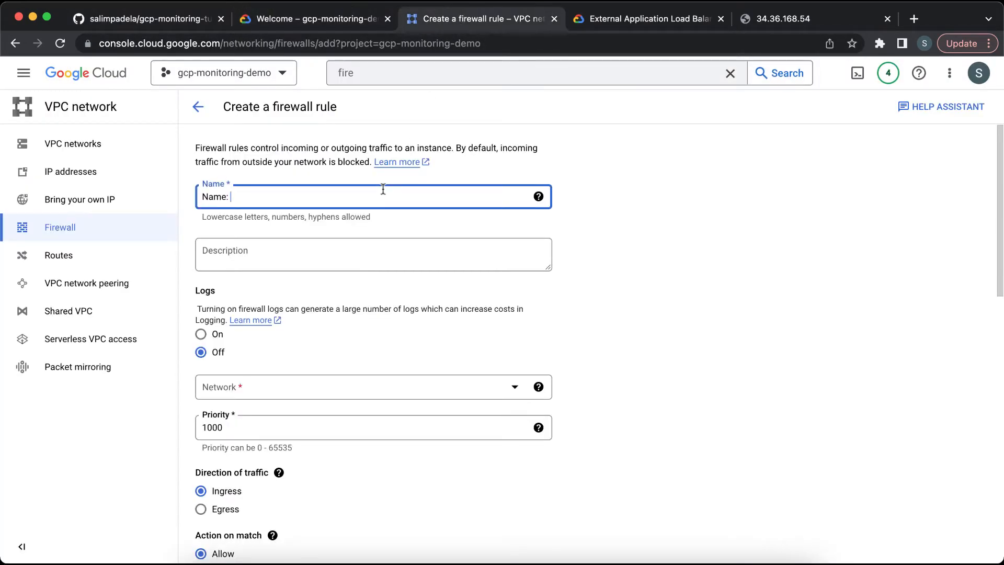
# Step: Copy allow-on-8080-from-load-balancer-ip-range from the README and paste it as the firewall rule's name
pyautogui.click(163, 24)
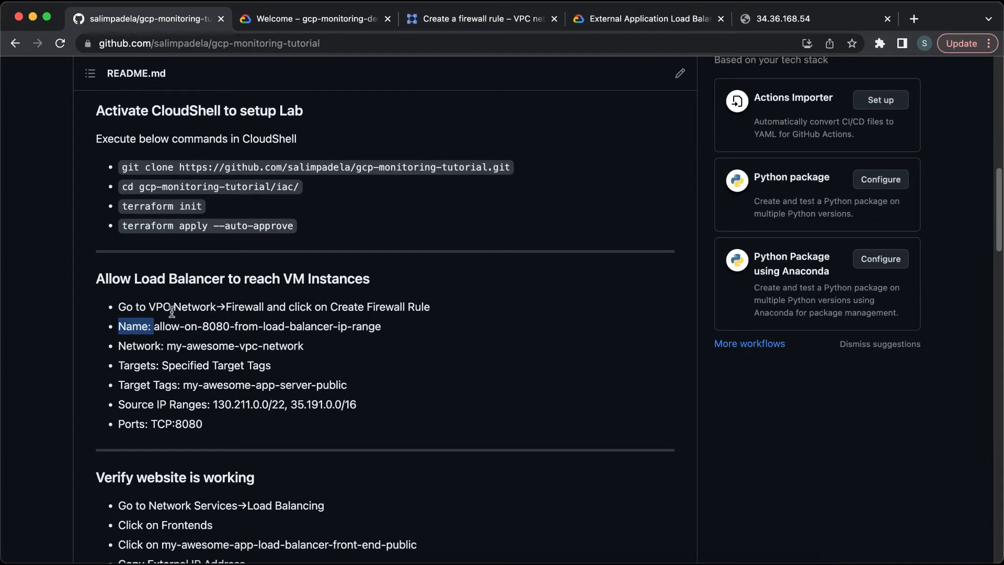
pyautogui.scroll(-1, 171, 312)
pyautogui.click(158, 316)
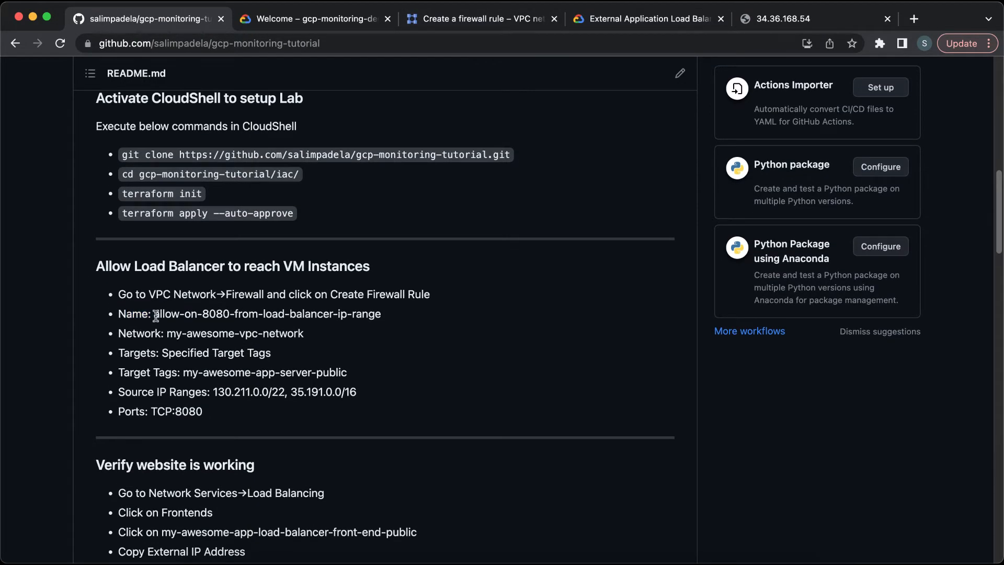
pyautogui.moveTo(155, 316); pyautogui.dragTo(379, 319)
pyautogui.press('super+c')
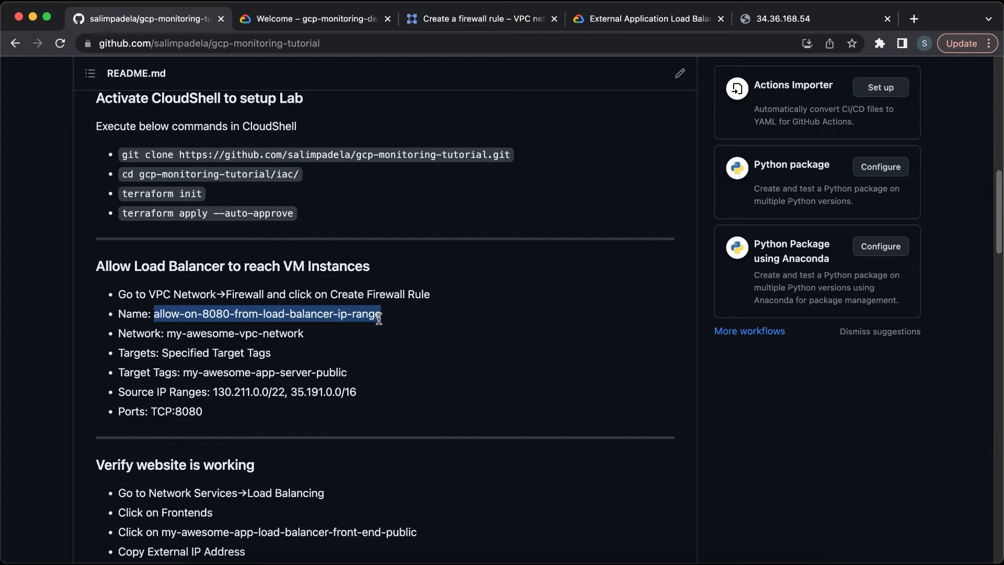
pyautogui.click(474, 15)
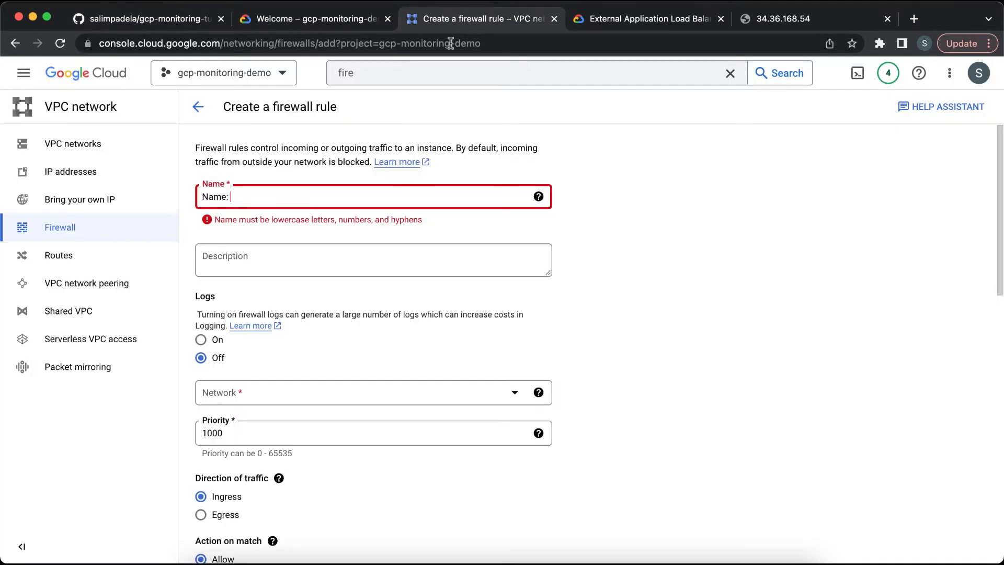
pyautogui.tripleClick(353, 202)
pyautogui.press('super+v')
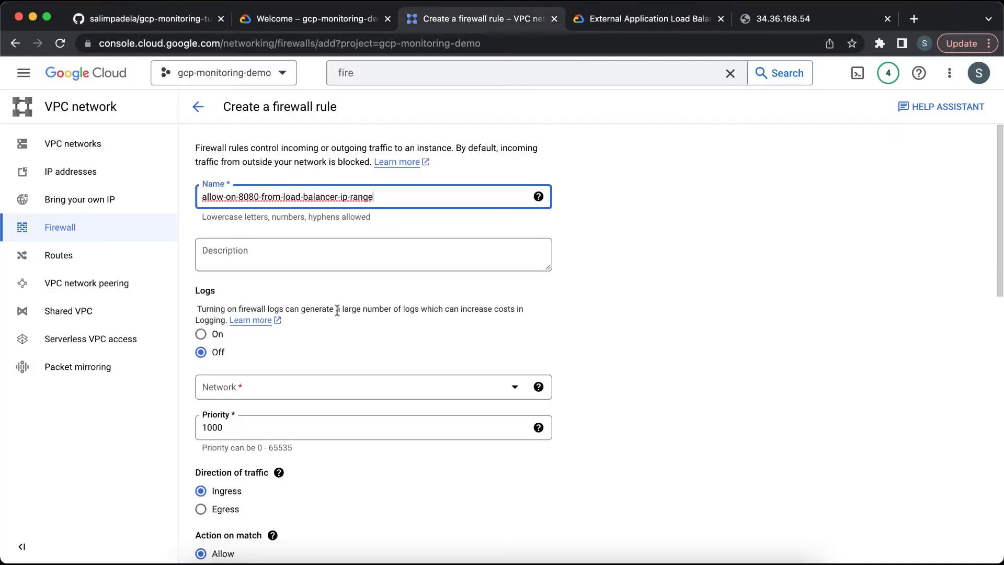
# Step: Select my-awesome-vpc-network as the firewall rule's network
pyautogui.scroll(-2, 338, 311)
pyautogui.click(343, 329)
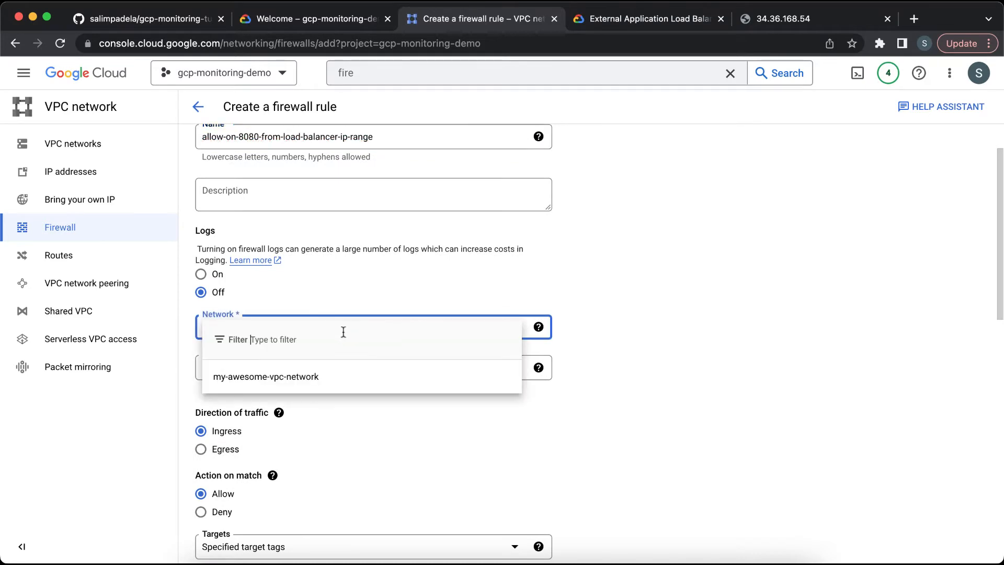
pyautogui.click(322, 378)
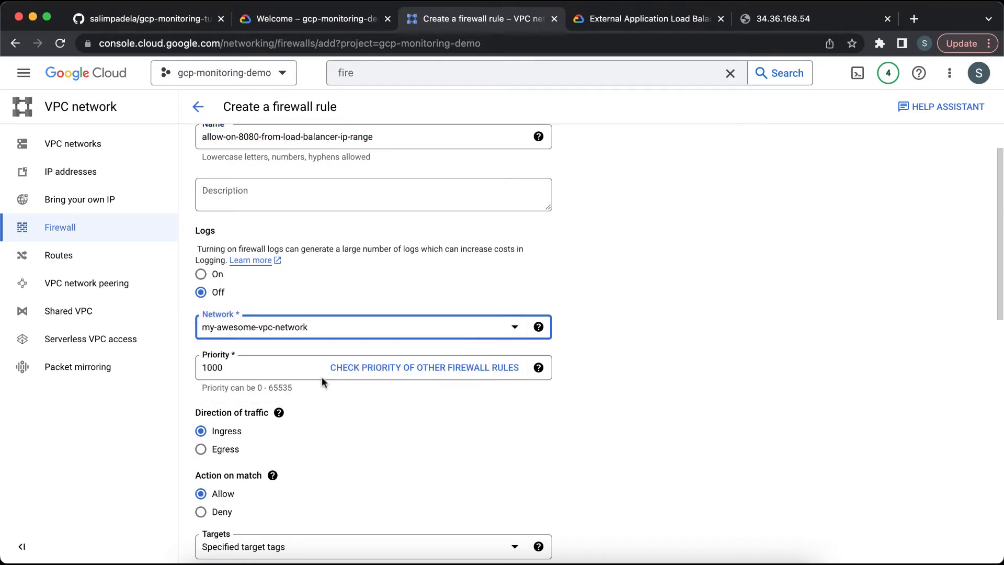
# Step: Copy my-awesome-app-server-public from the README and add it as the rule's target tag
pyautogui.scroll(-5, 356, 445)
pyautogui.scroll(-2, 356, 445)
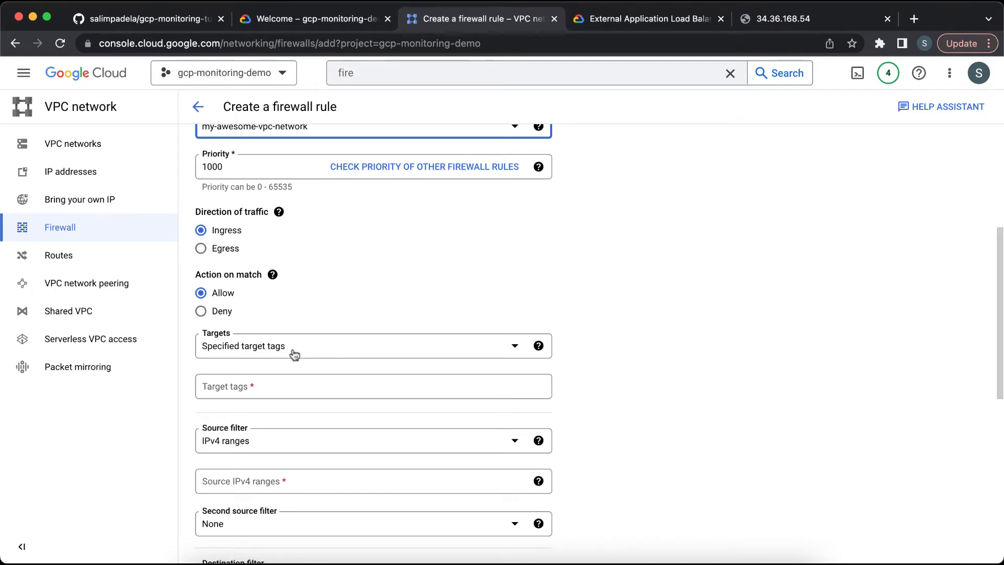
pyautogui.click(183, 18)
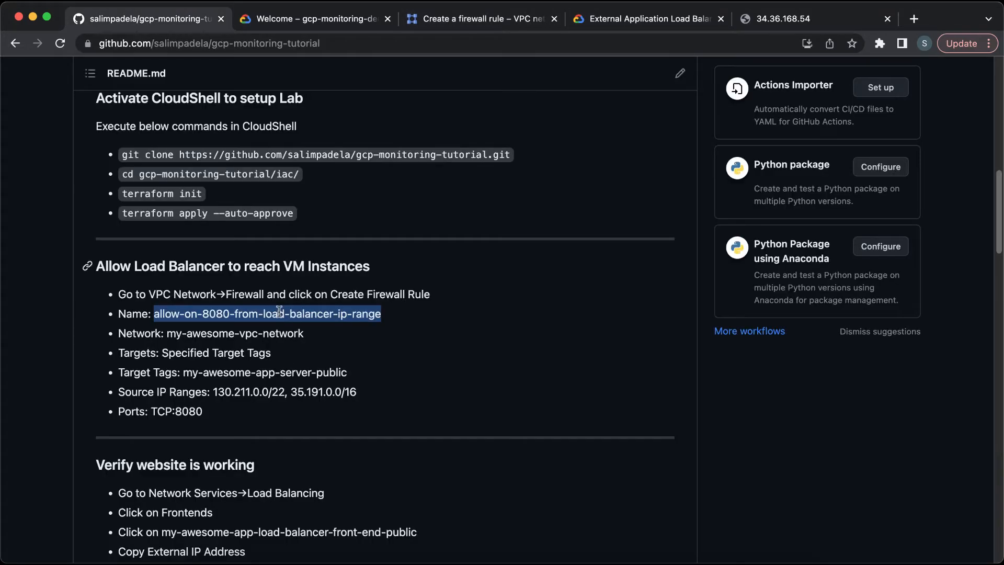
pyautogui.click(184, 374)
pyautogui.moveTo(184, 375); pyautogui.dragTo(354, 380)
pyautogui.press('super+c')
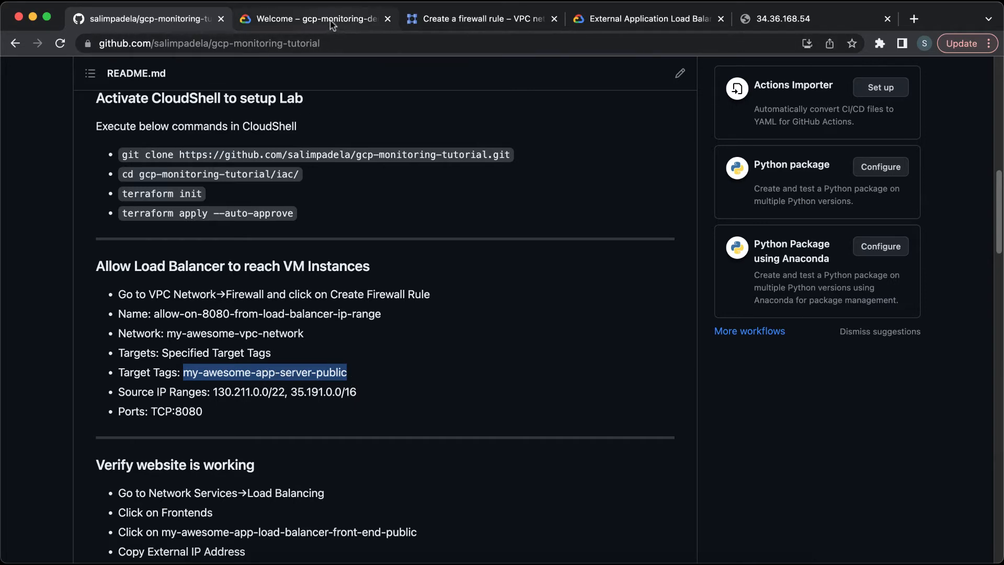
pyautogui.click(477, 19)
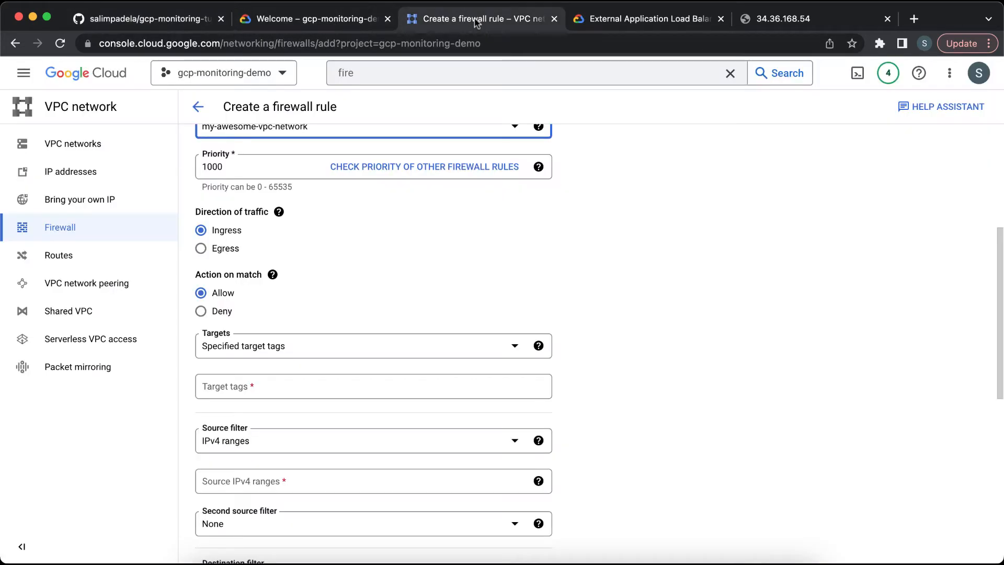
pyautogui.click(351, 393)
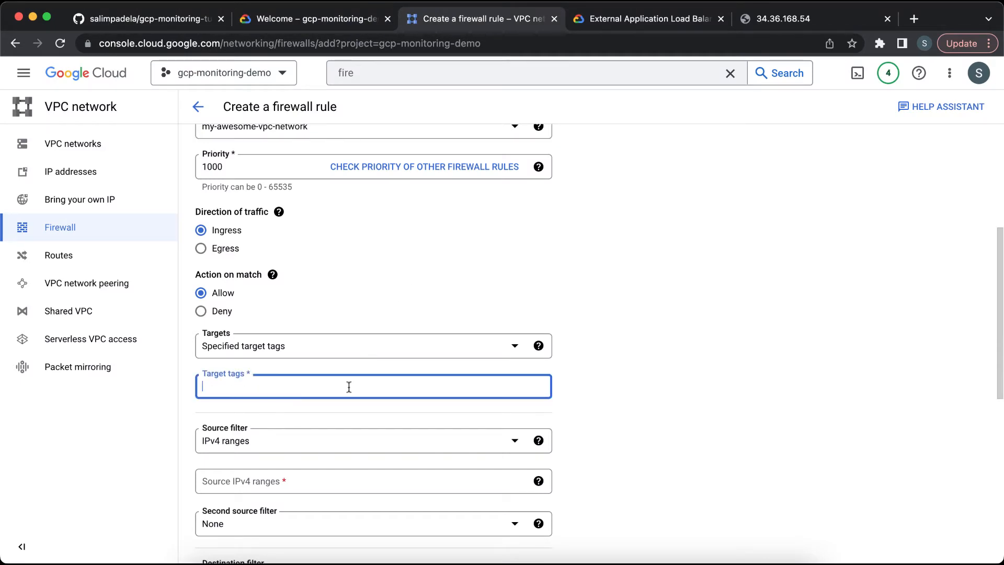
pyautogui.press('super+v')
pyautogui.click(675, 370)
# Step: Copy the source ranges from the README and set Source IPv4 ranges to 130.211.0.0/22 and 35.191.0.0/16
pyautogui.scroll(-2, 598, 403)
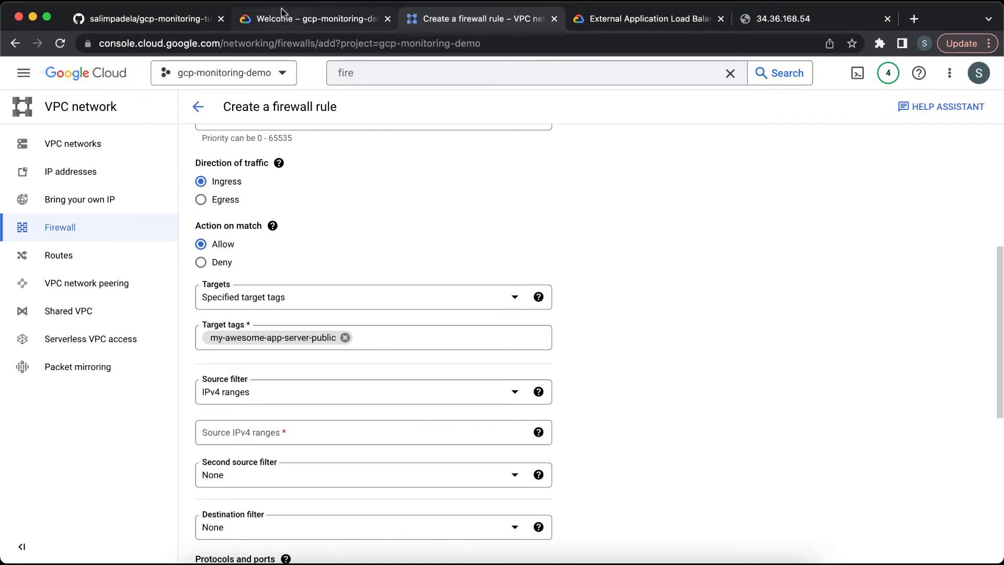
pyautogui.click(167, 21)
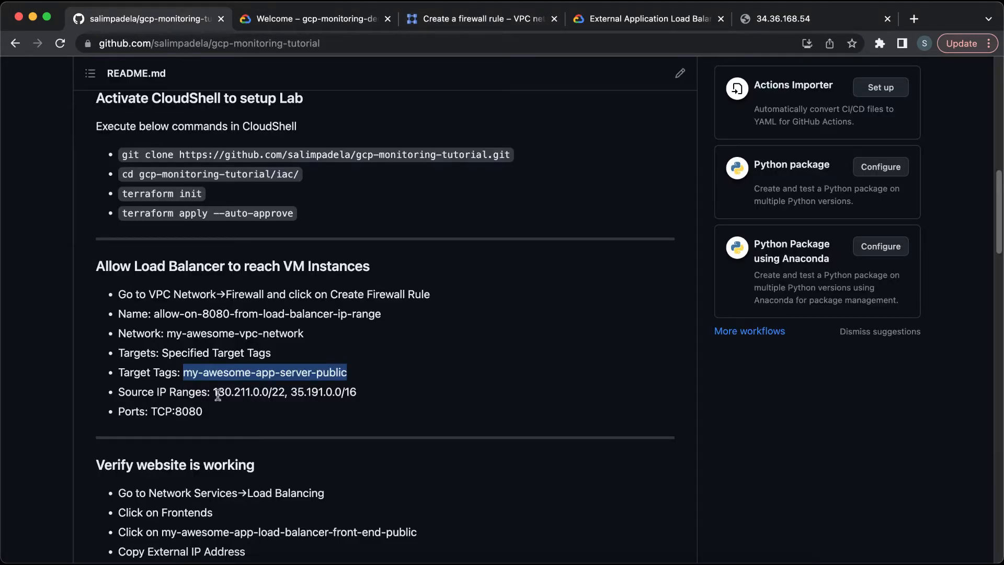
pyautogui.moveTo(215, 392); pyautogui.dragTo(357, 389)
pyautogui.press('super+c')
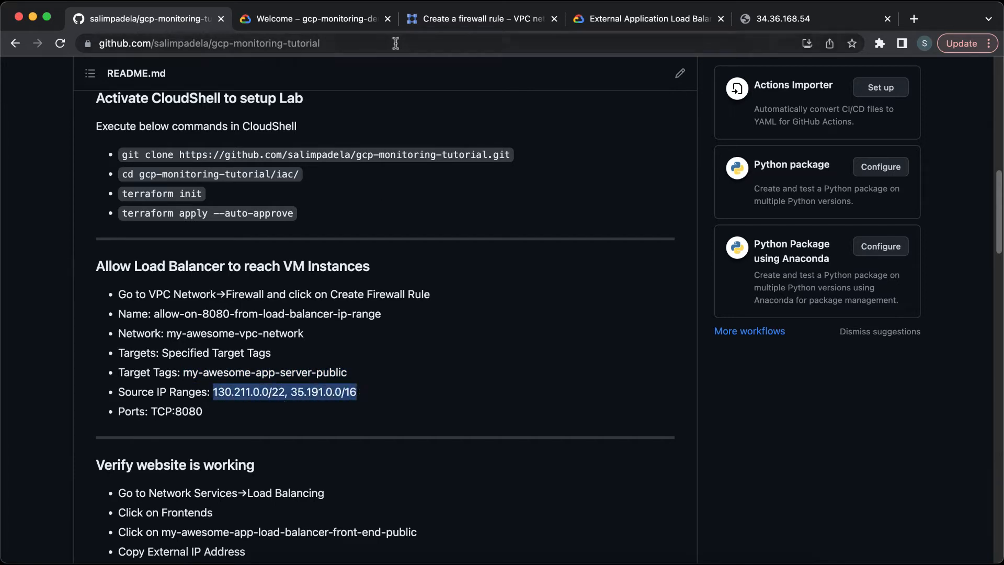
pyautogui.click(437, 26)
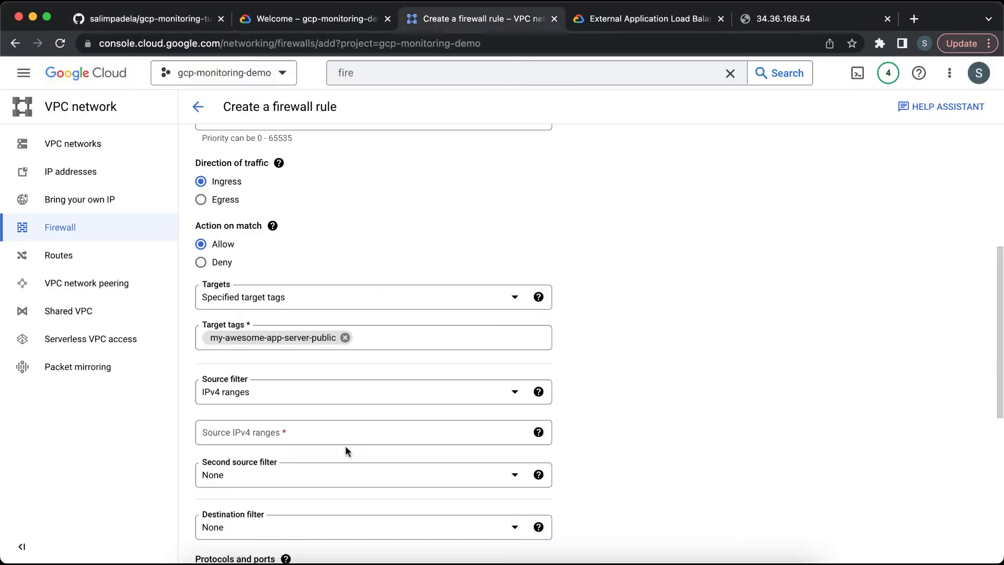
pyautogui.click(347, 431)
pyautogui.press('super+v')
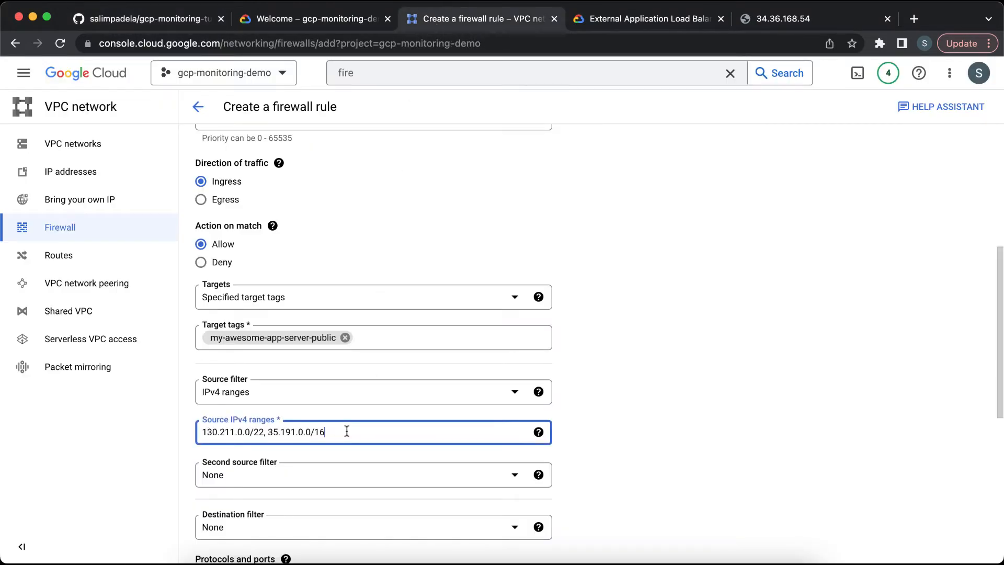
pyautogui.click(630, 359)
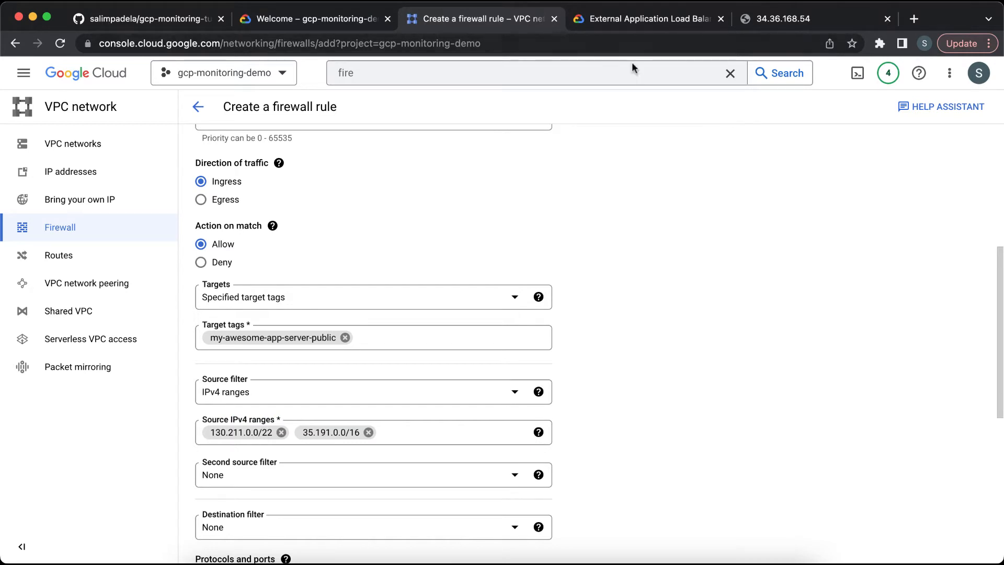
# Step: Review the External Application Load Balancer documentation's firewall rules section and its required source IP ranges
pyautogui.click(633, 19)
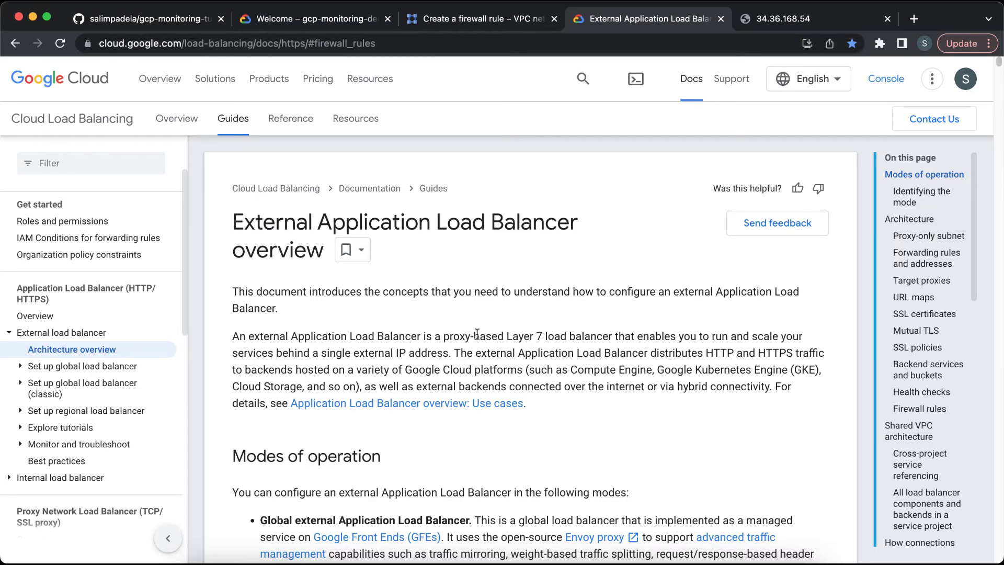
pyautogui.scroll(-20, 477, 333)
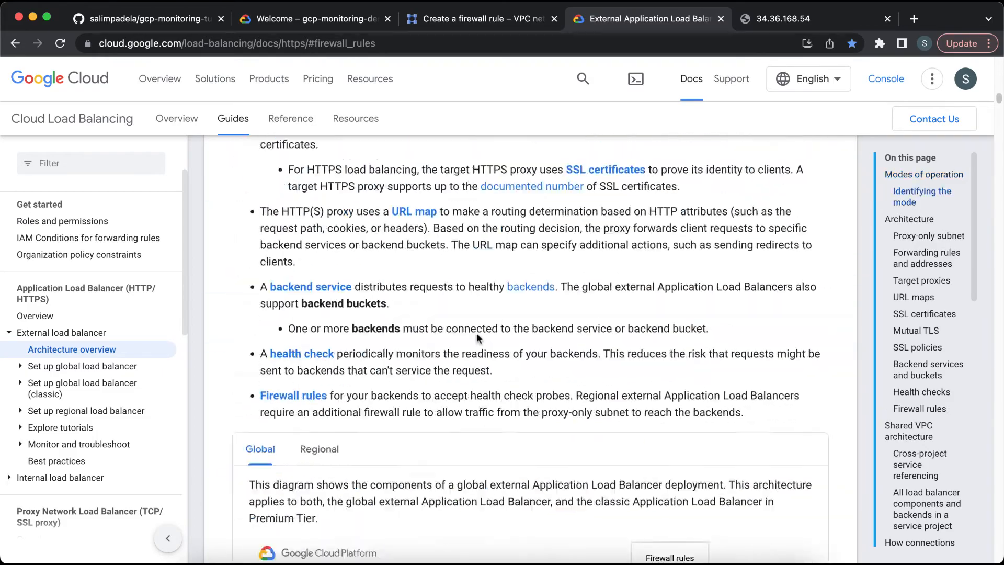
pyautogui.scroll(-20, 478, 340)
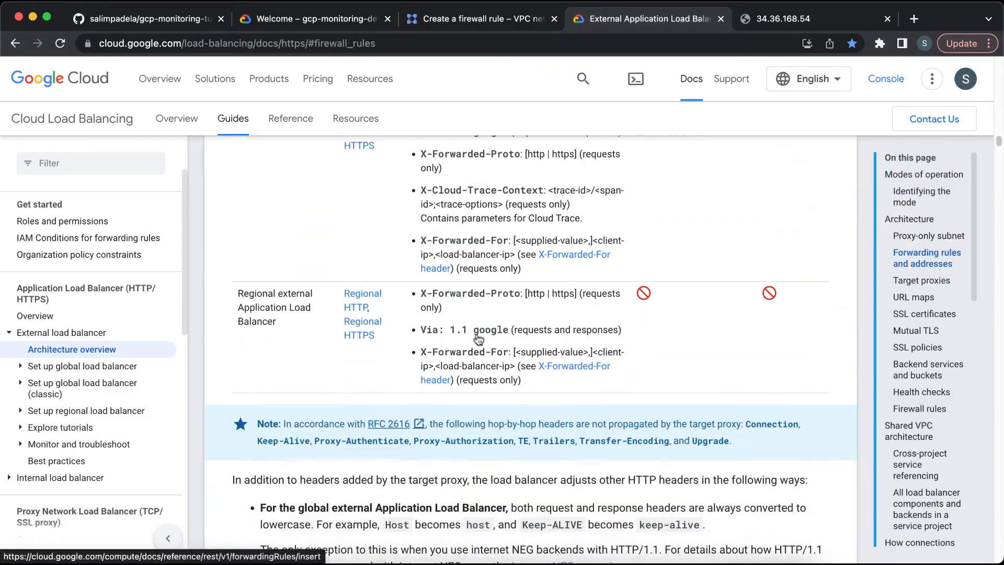
pyautogui.scroll(-20, 476, 338)
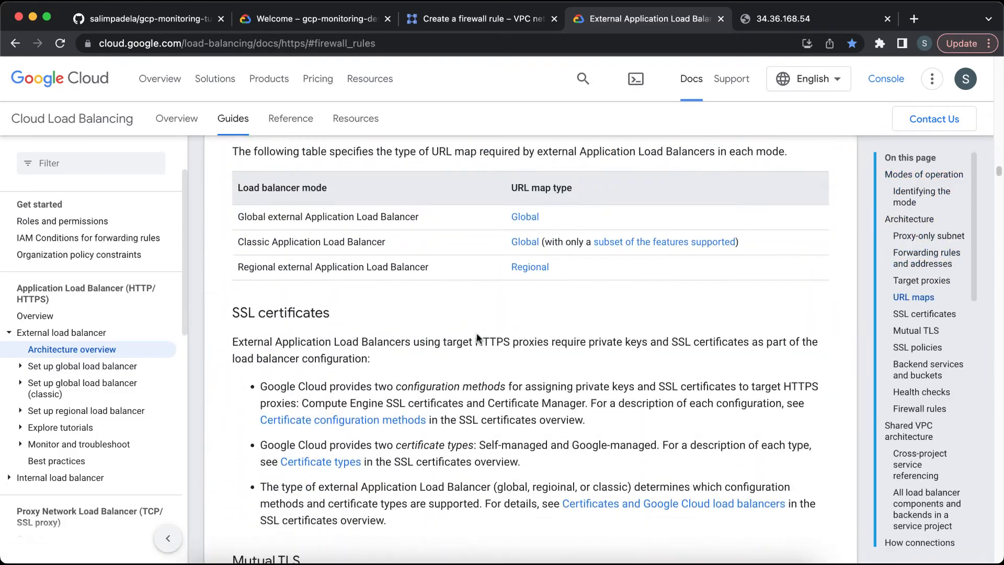
pyautogui.scroll(-15, 477, 334)
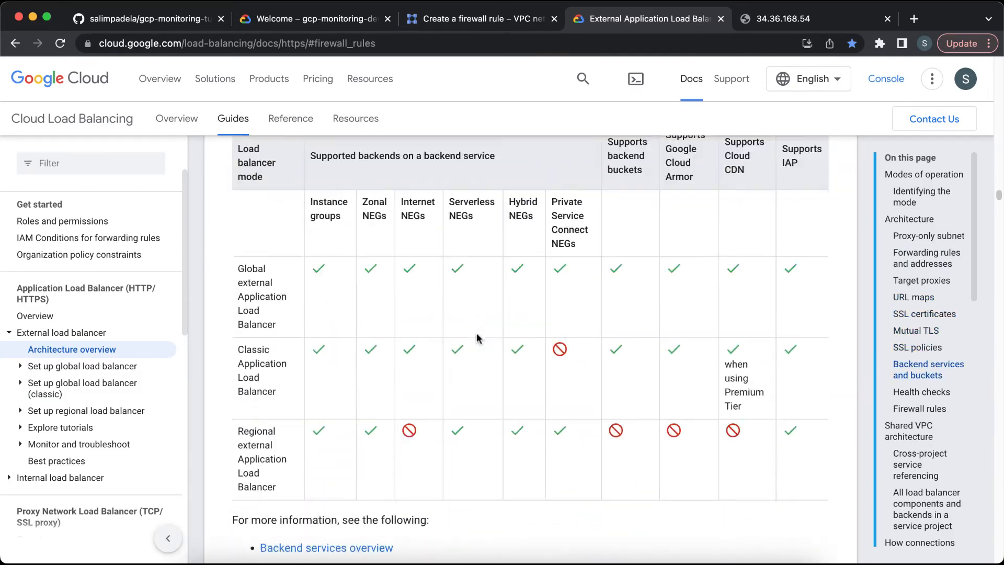
pyautogui.scroll(-20, 476, 339)
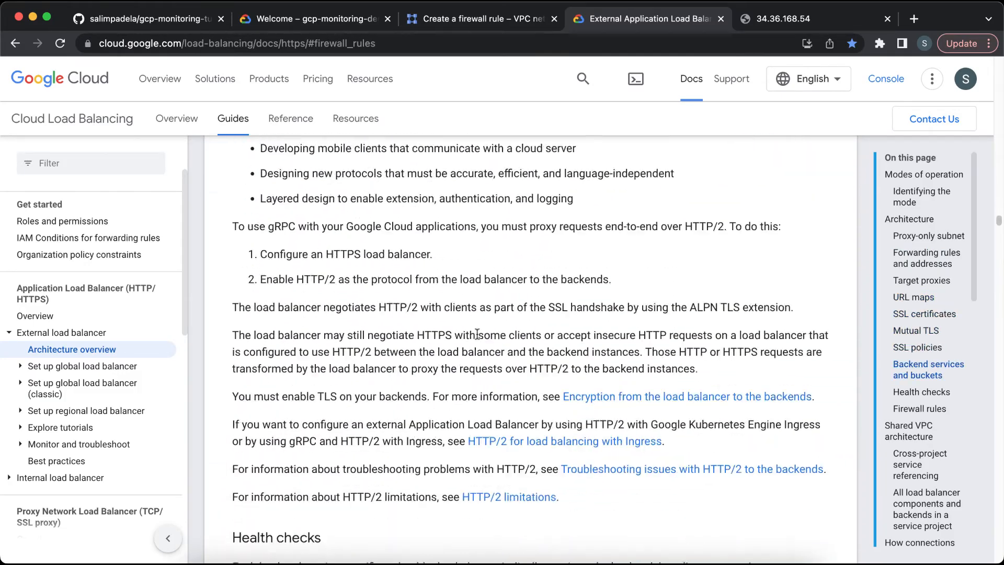
pyautogui.scroll(-20, 477, 334)
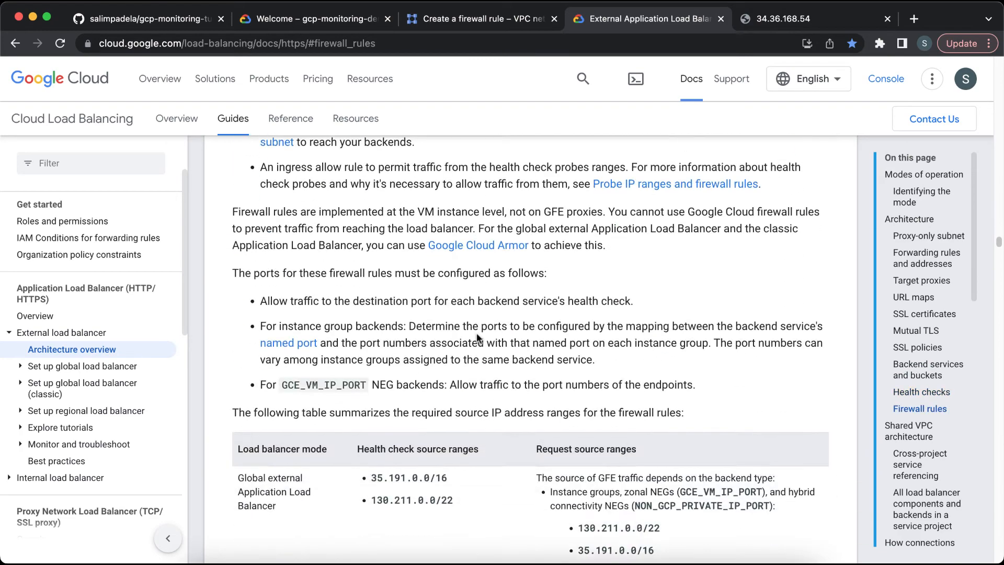
pyautogui.scroll(5, 477, 339)
pyautogui.tripleClick(282, 282)
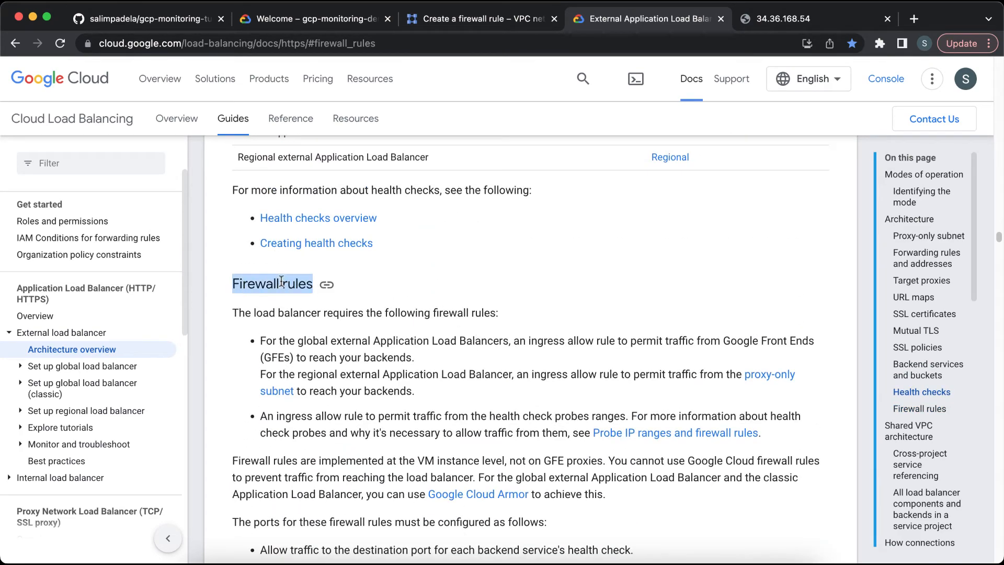
pyautogui.scroll(-8, 397, 332)
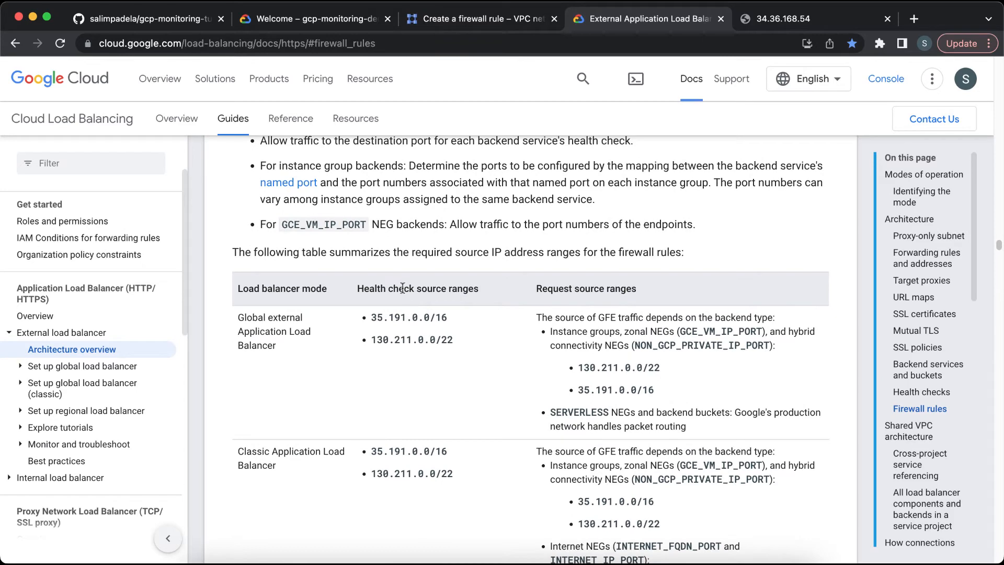
pyautogui.scroll(-2, 389, 340)
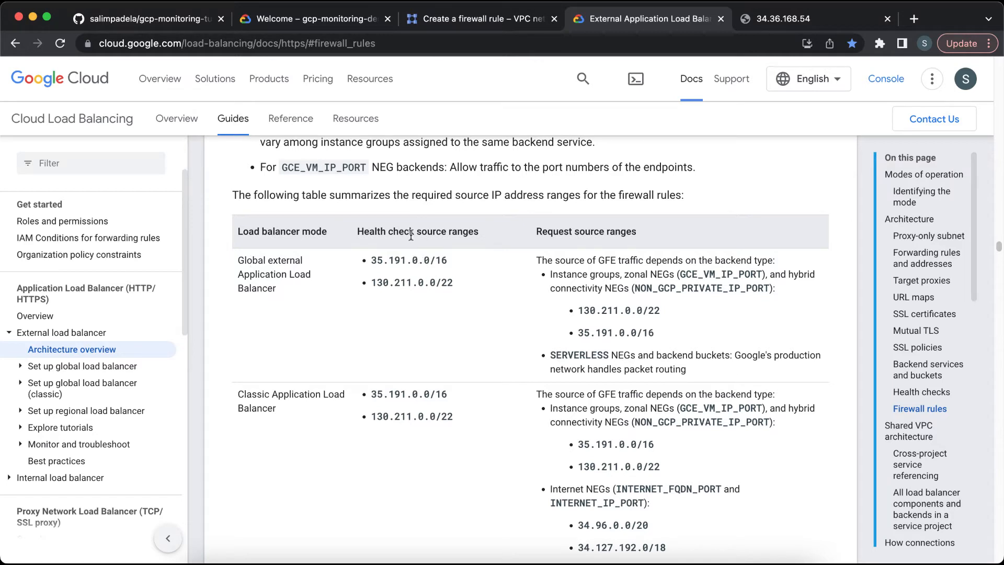
pyautogui.doubleClick(406, 263)
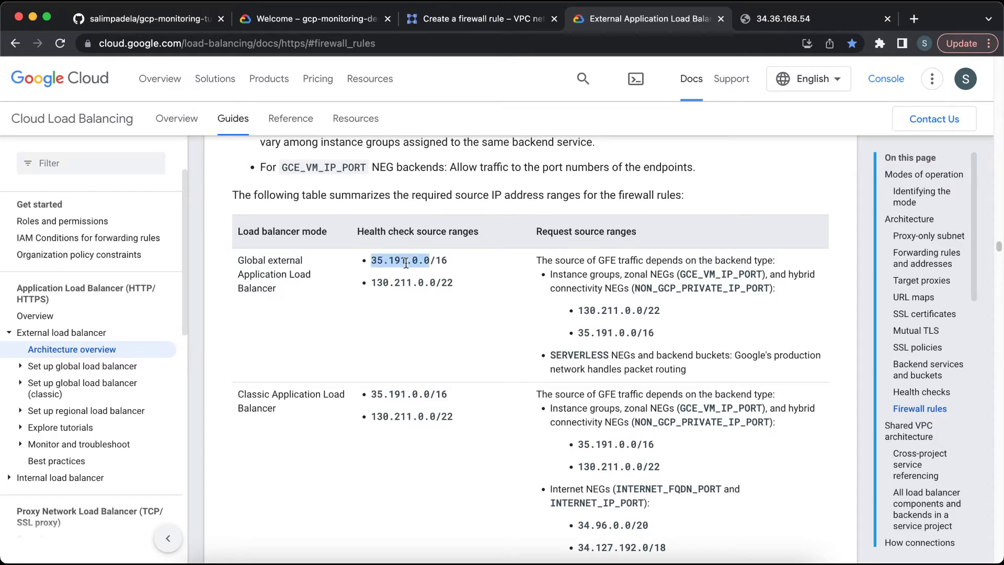
pyautogui.doubleClick(400, 283)
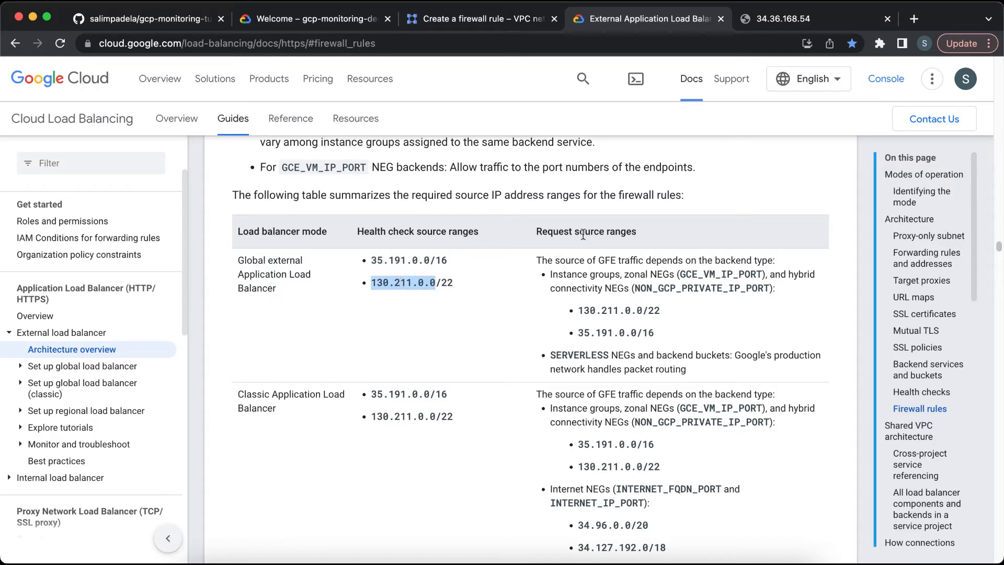
pyautogui.doubleClick(611, 310)
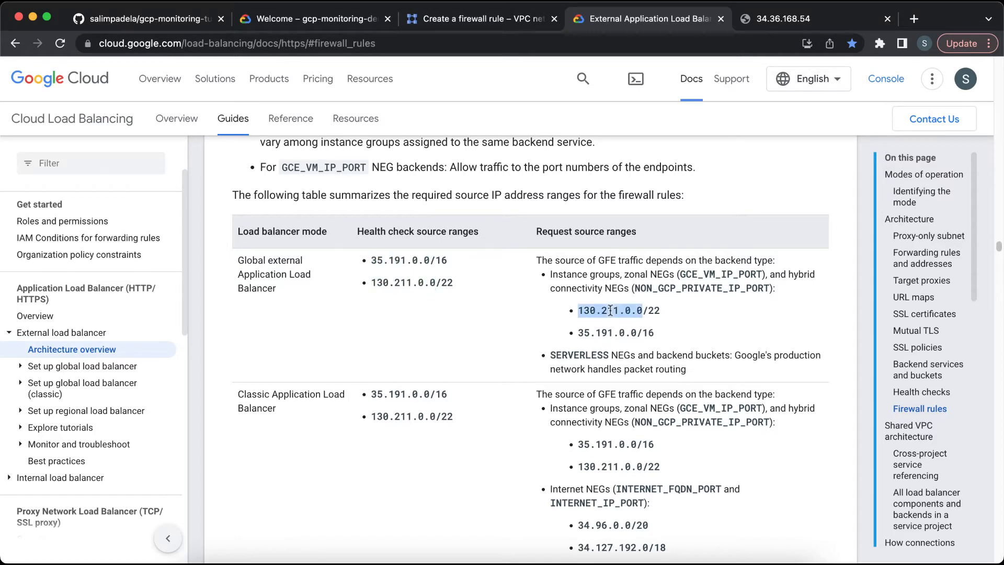
# Step: Compare the health check and request source IP ranges for the global external Application Load Balancer in the documentation table
pyautogui.doubleClick(610, 335)
pyautogui.scroll(-3, 609, 337)
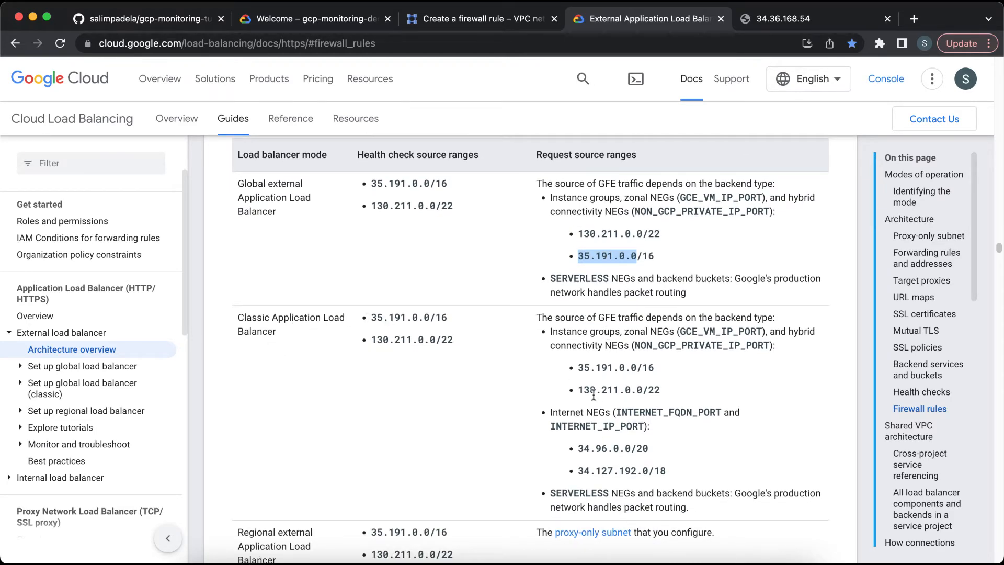
pyautogui.scroll(-3, 596, 396)
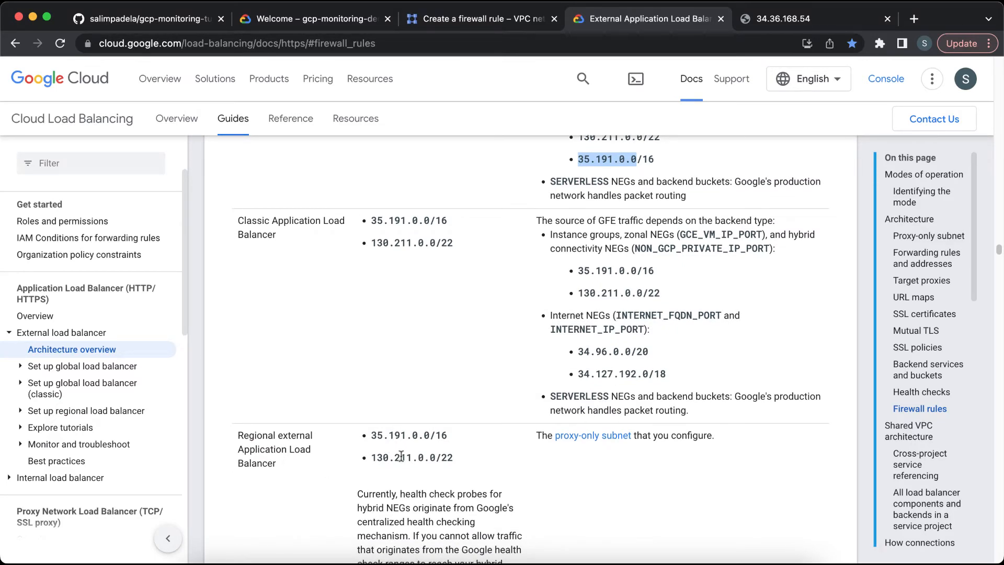
pyautogui.scroll(6, 401, 457)
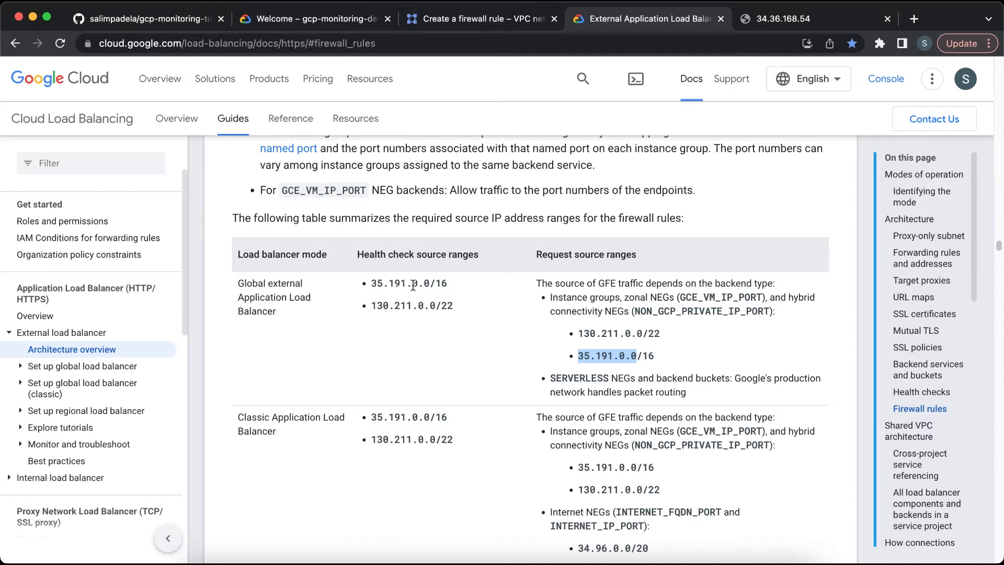
pyautogui.doubleClick(413, 286)
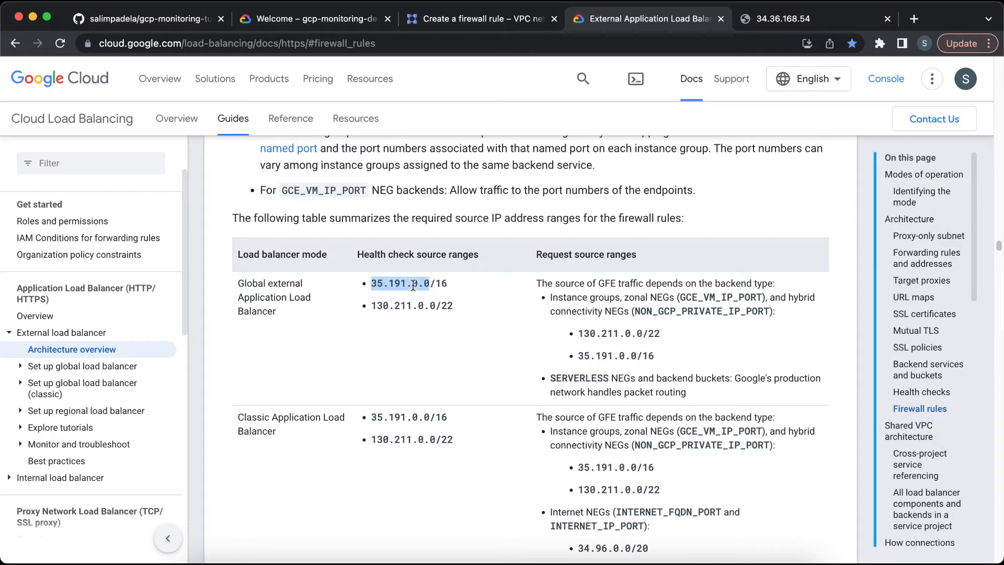
pyautogui.doubleClick(408, 306)
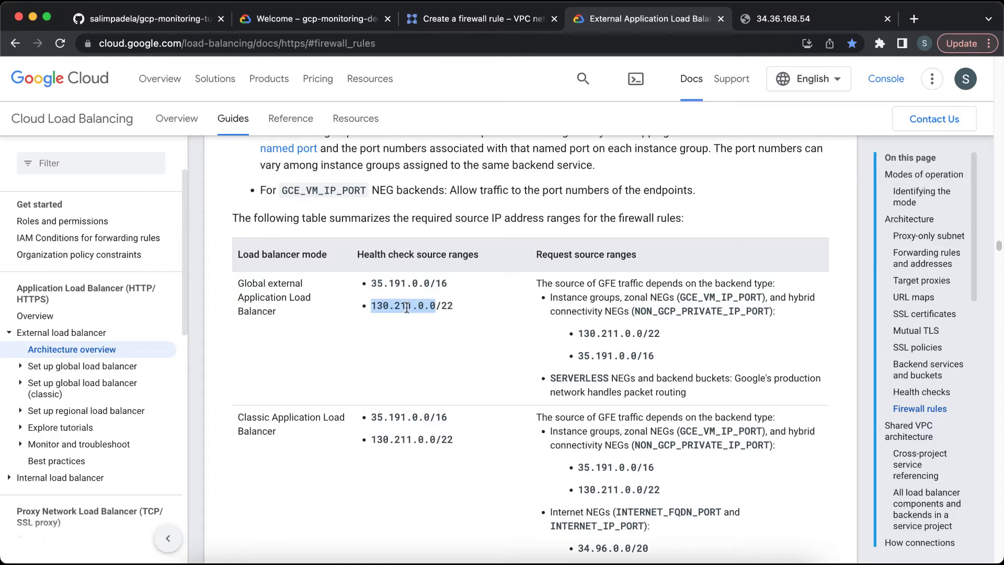
# Step: Back in the firewall rule form, allow TCP port 8080 and create the rule
pyautogui.click(453, 17)
pyautogui.scroll(-2, 621, 309)
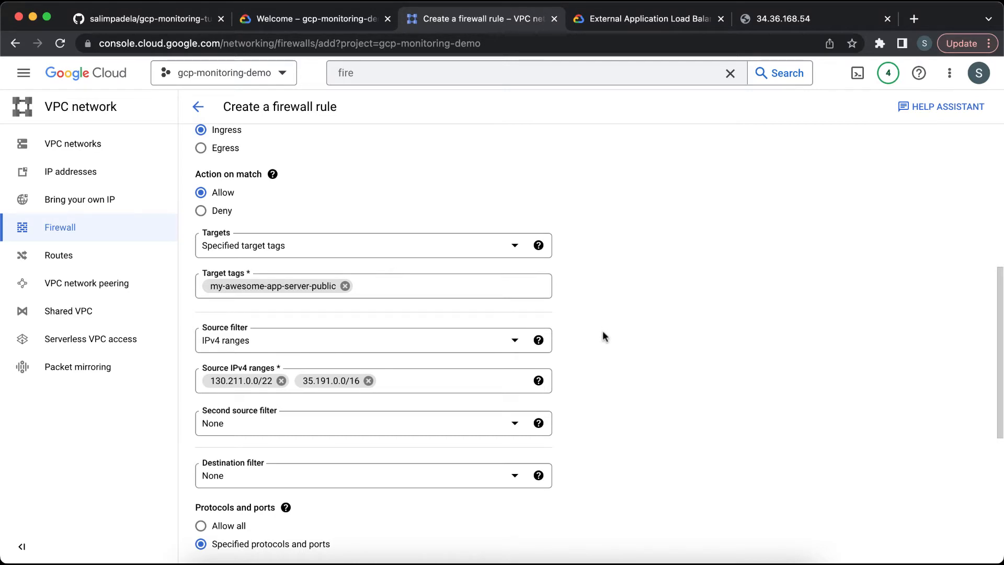
pyautogui.scroll(-2, 603, 334)
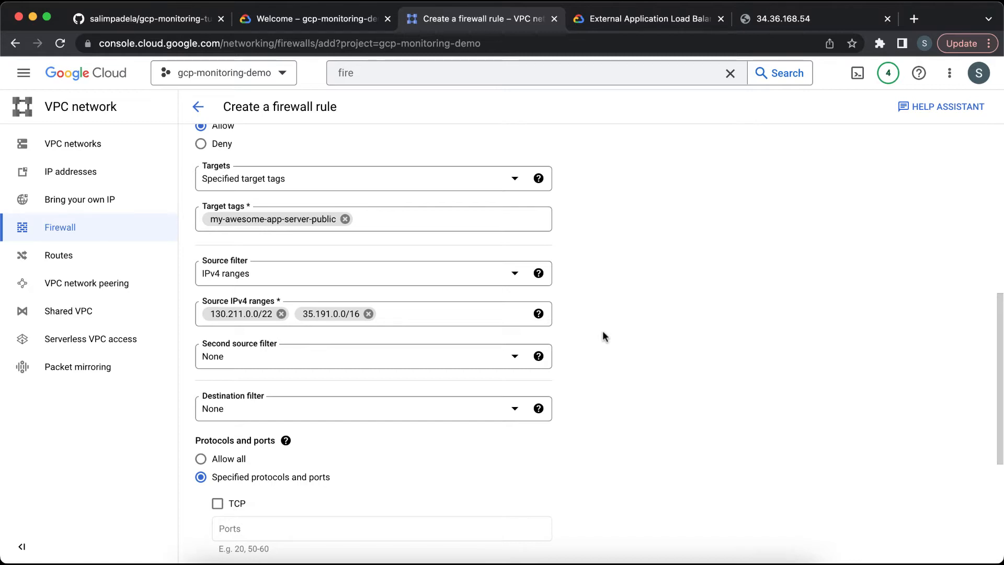
pyautogui.scroll(-3, 603, 330)
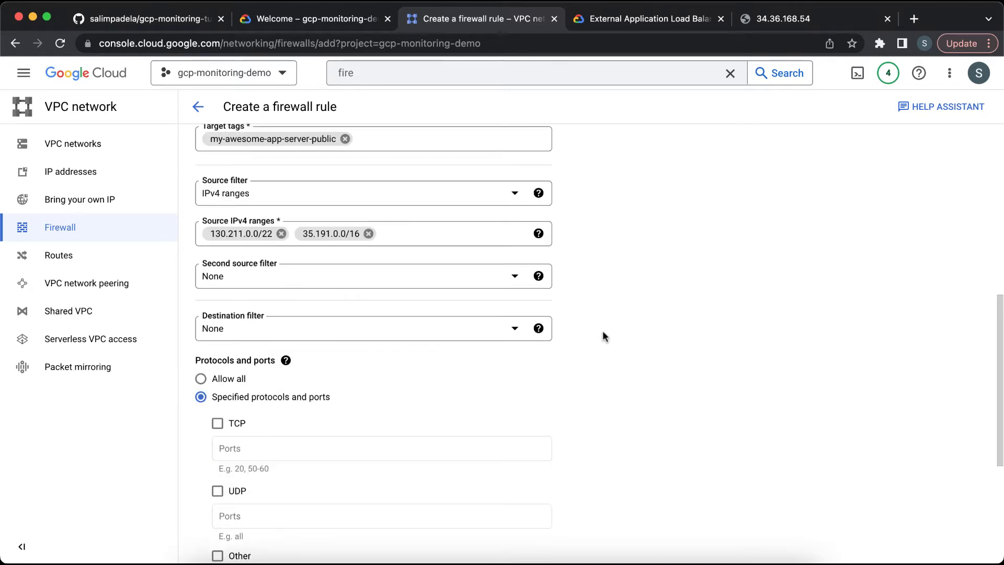
pyautogui.click(217, 407)
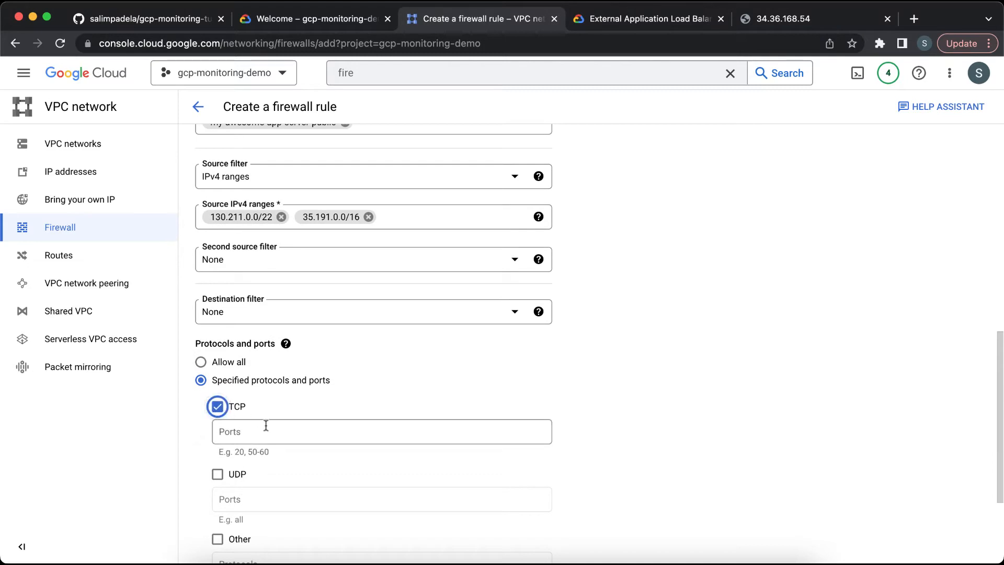
pyautogui.click(269, 430)
pyautogui.write('8080')
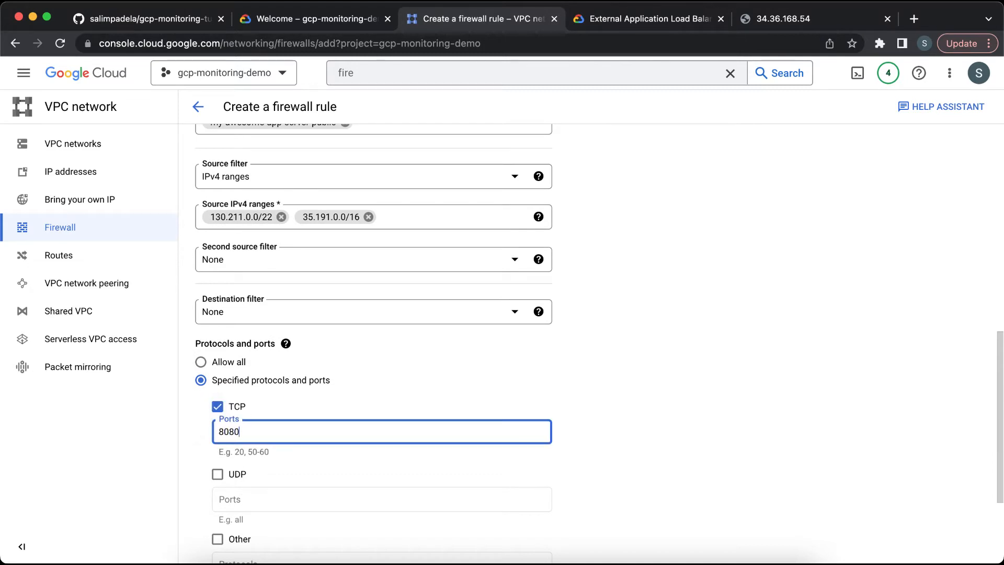
pyautogui.scroll(-5, 374, 340)
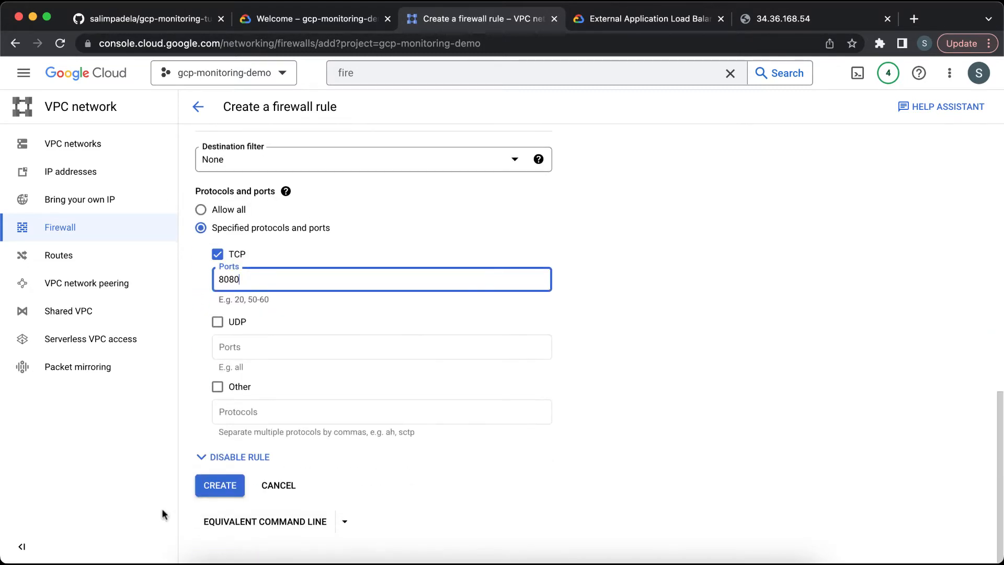
pyautogui.click(220, 486)
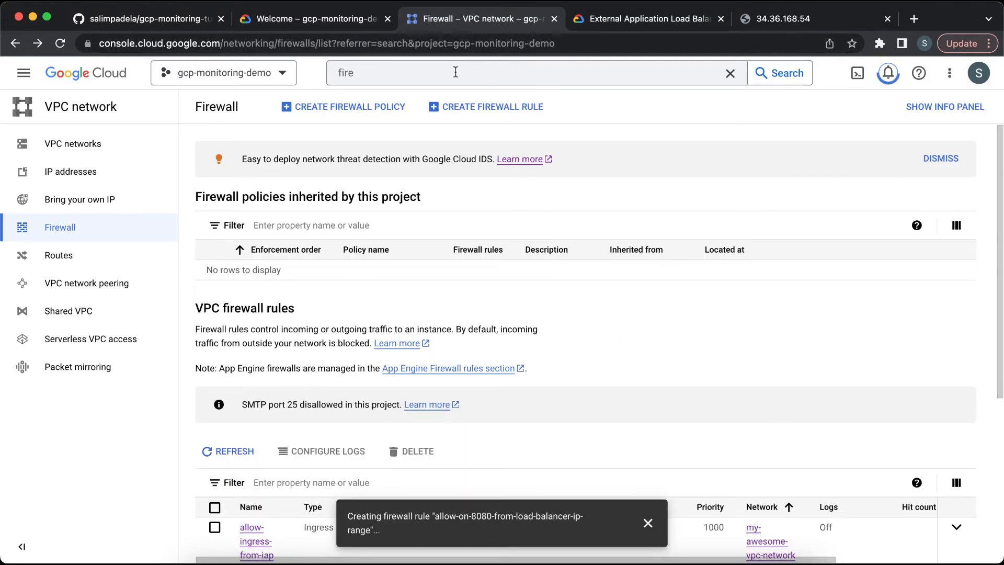
# Step: Search for load balancing, open the Load balancing page and check the load balancer's backend health status
pyautogui.click(474, 74)
pyautogui.press('BackSpace')
pyautogui.write('load ')
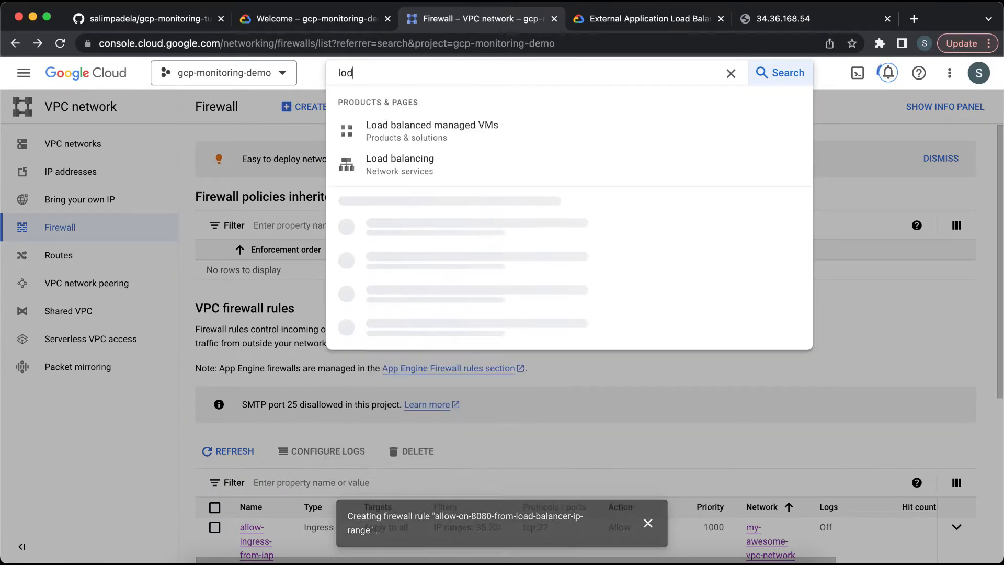
pyautogui.write('b')
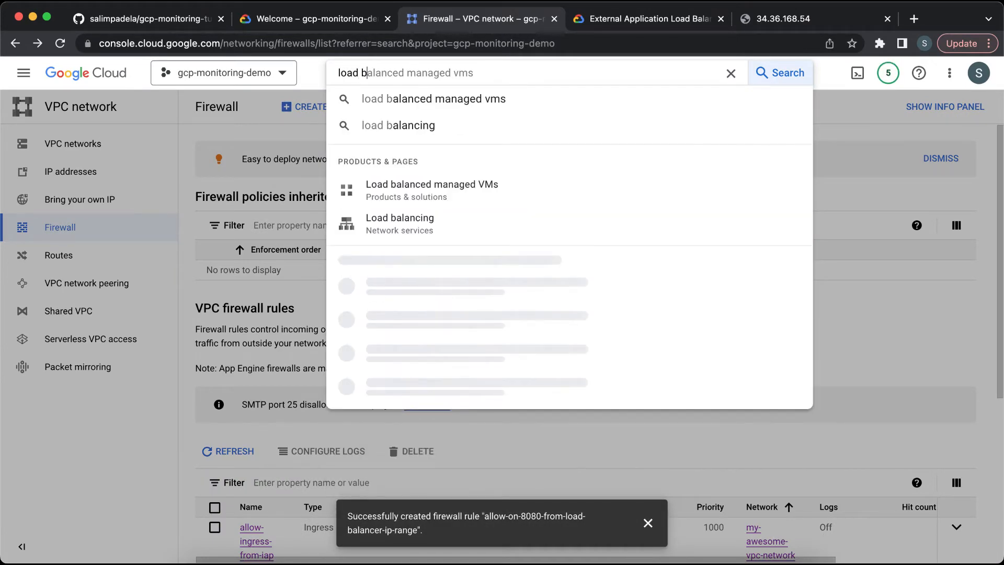
pyautogui.click(444, 224)
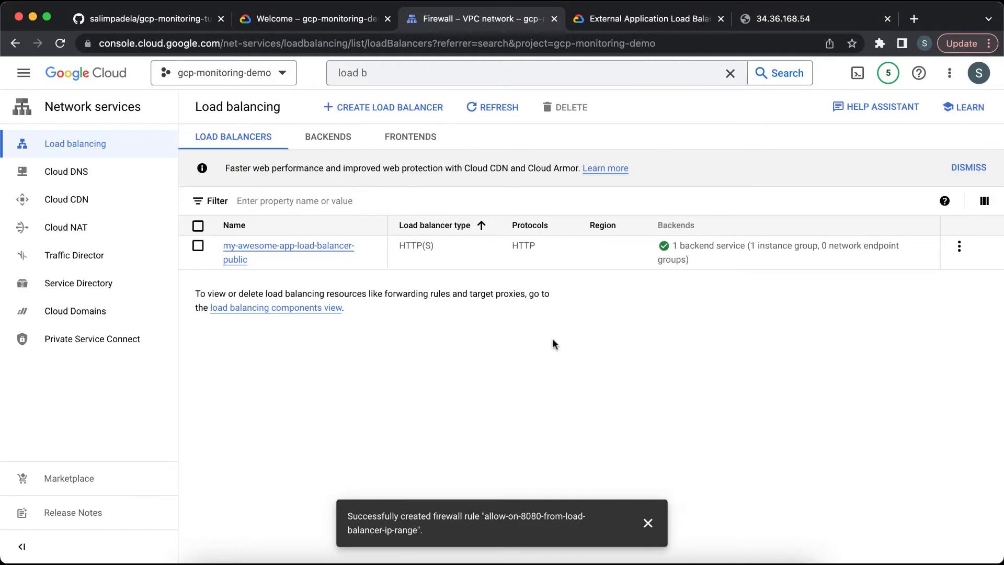
pyautogui.moveTo(651, 251)
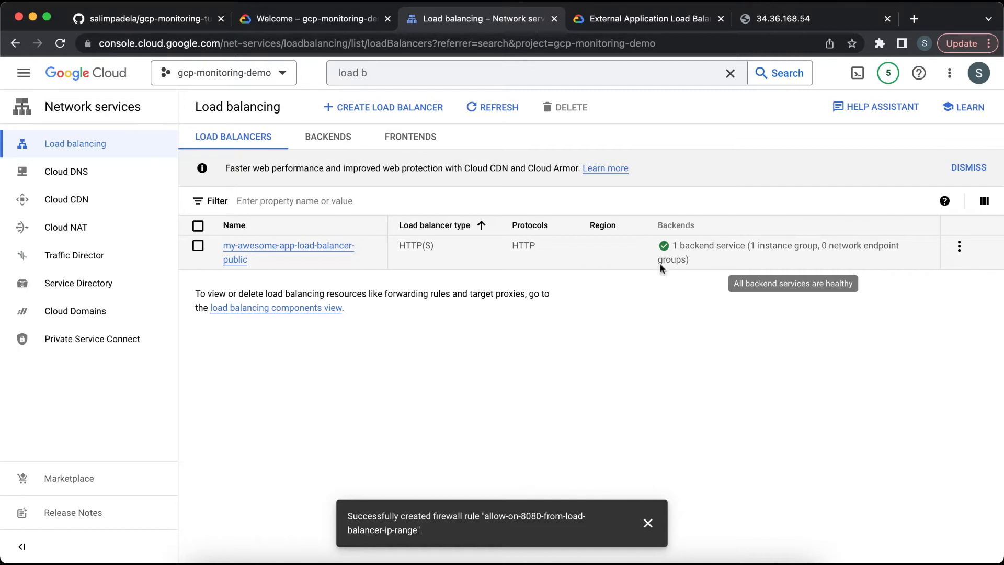
pyautogui.click(648, 523)
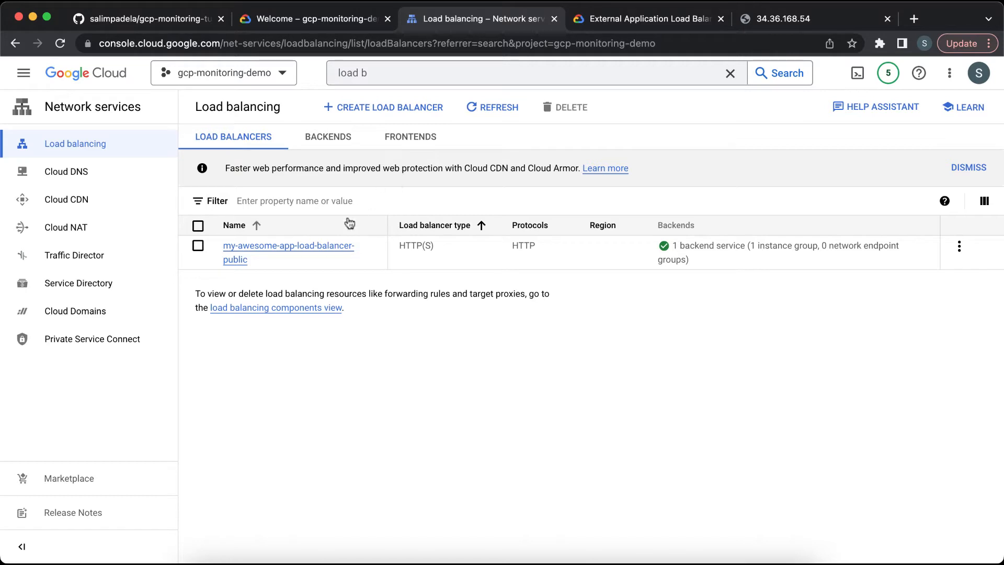
# Step: Reload the load balancer's address 34.36.168.54 in its browser tab to test the website
pyautogui.click(758, 21)
pyautogui.click(676, 47)
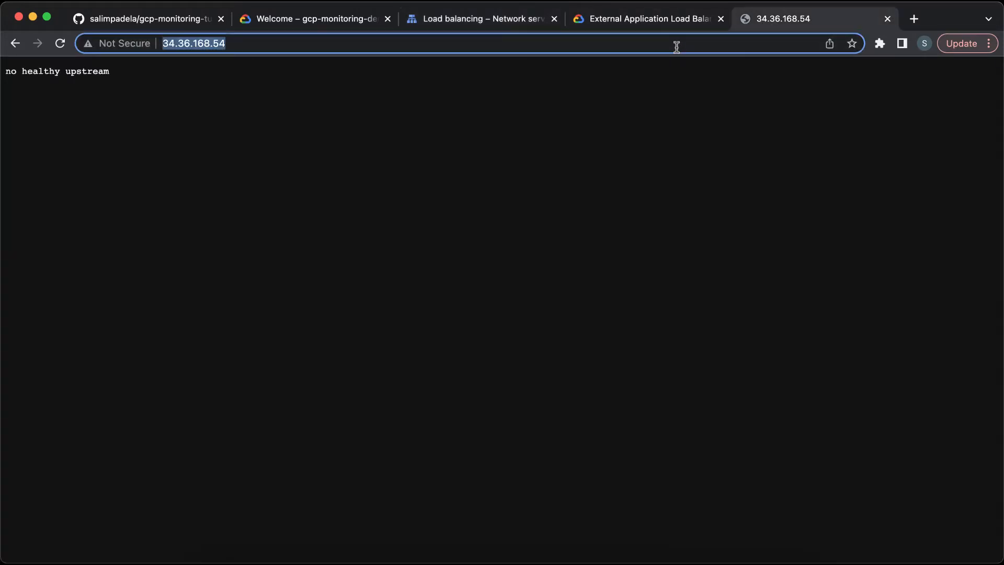
pyautogui.press('Return')
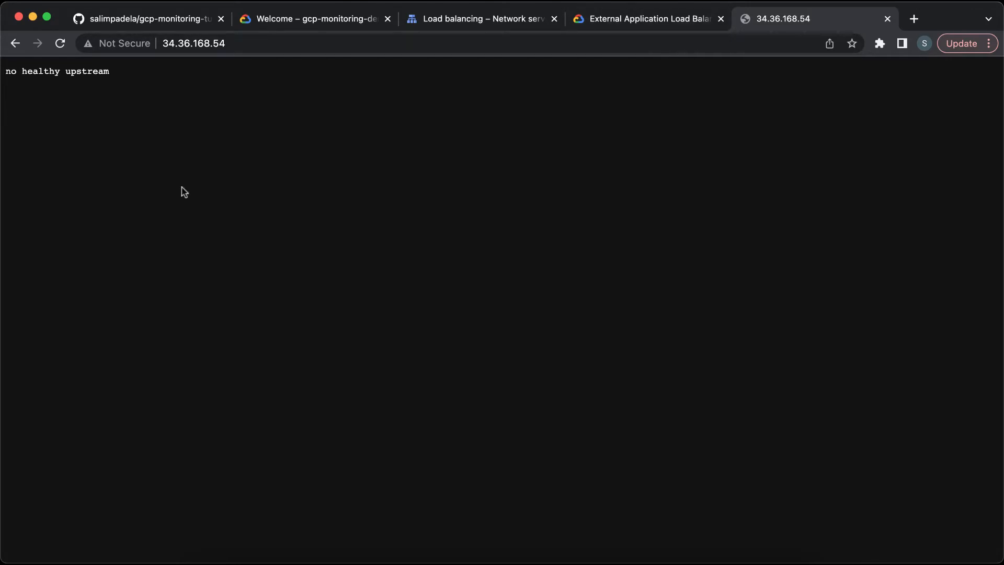
pyautogui.click(60, 43)
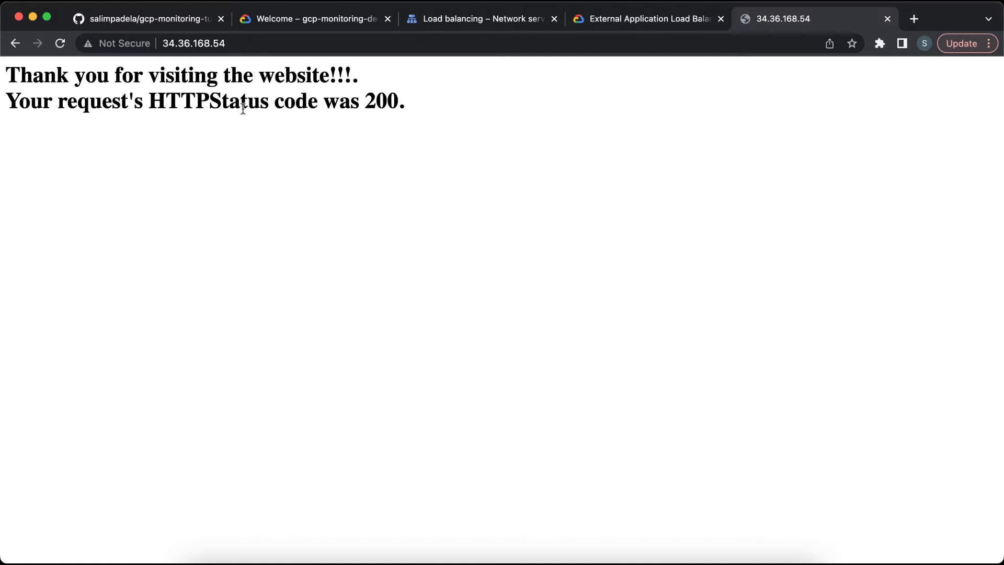
# Step: Open the Compute Engine VM instances page through search and copy the VM's external IP address
pyautogui.click(446, 18)
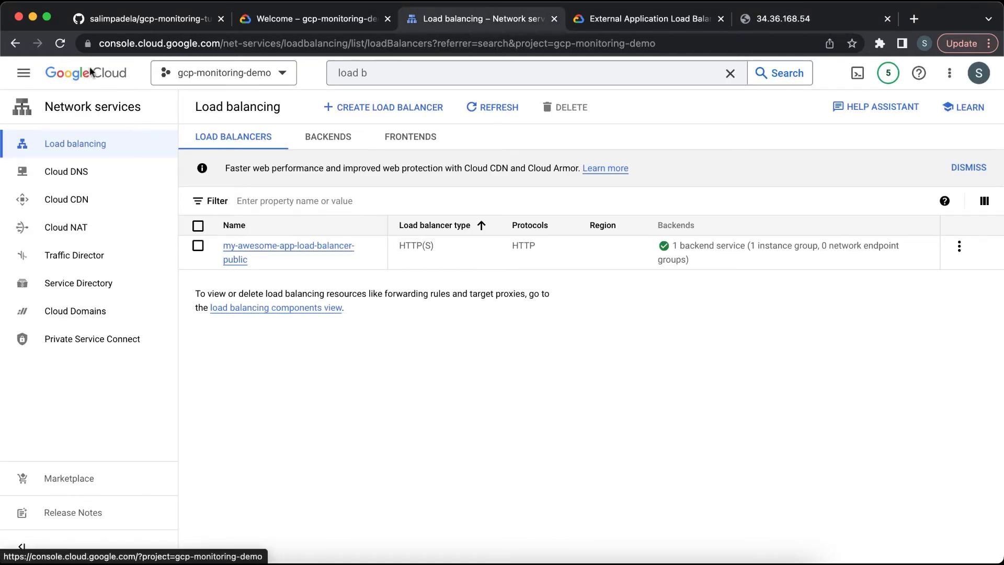
pyautogui.click(380, 74)
pyautogui.tripleClick(380, 73)
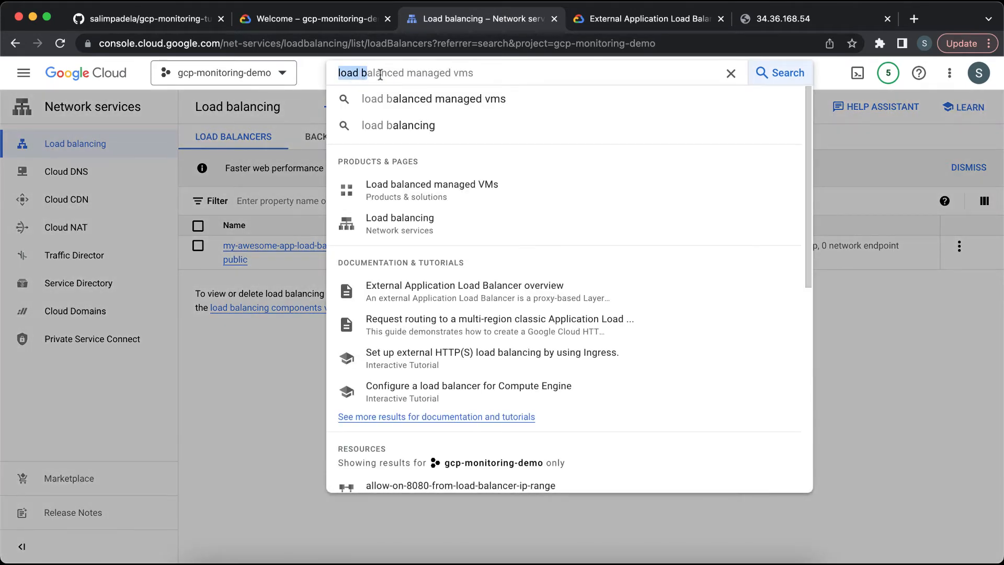
pyautogui.write('compu')
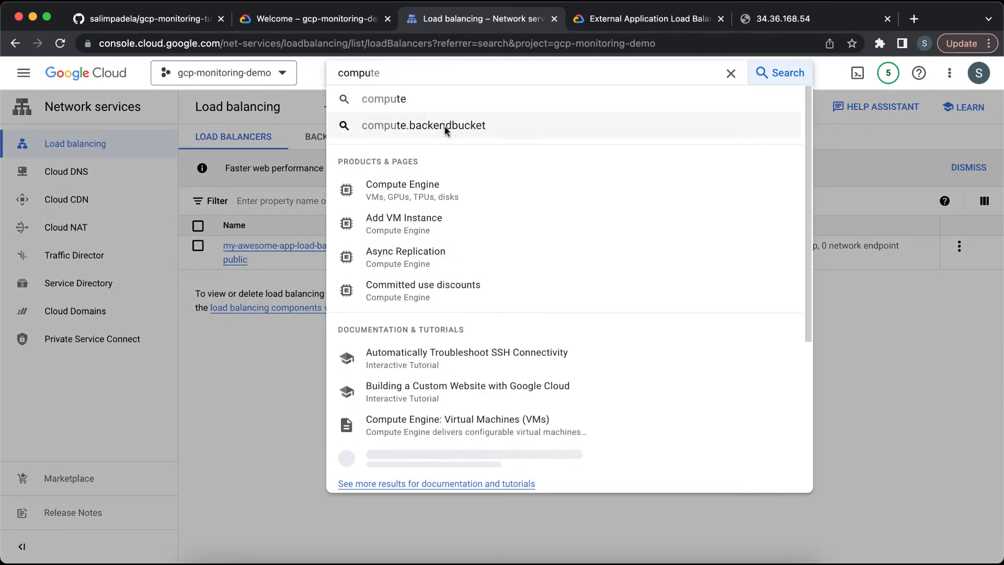
pyautogui.click(460, 194)
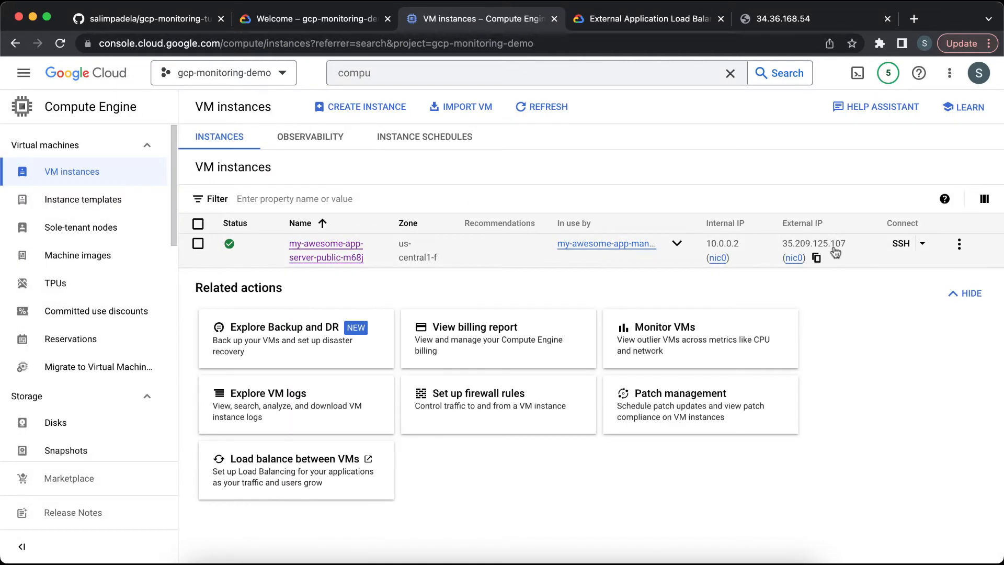
pyautogui.click(817, 259)
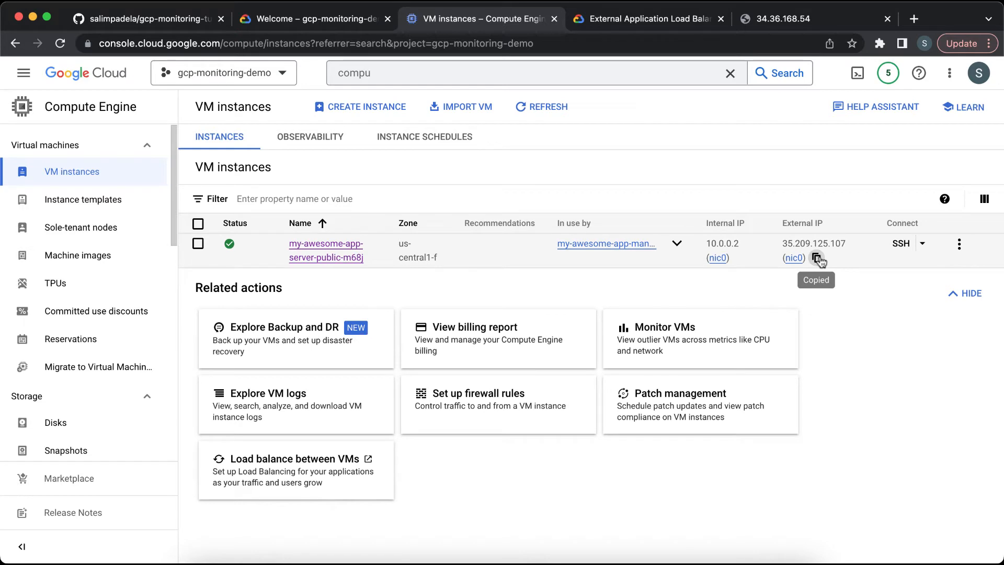
# Step: Open the VM's external IP 35.209.125.107 on port 8080 in a new browser tab
pyautogui.click(915, 19)
pyautogui.press('super+v')
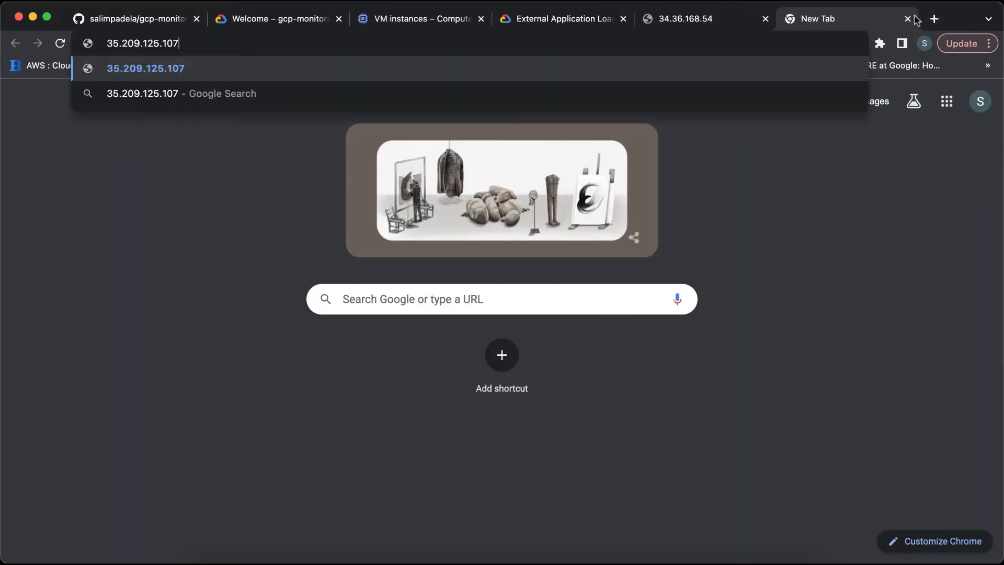
pyautogui.write(':8080')
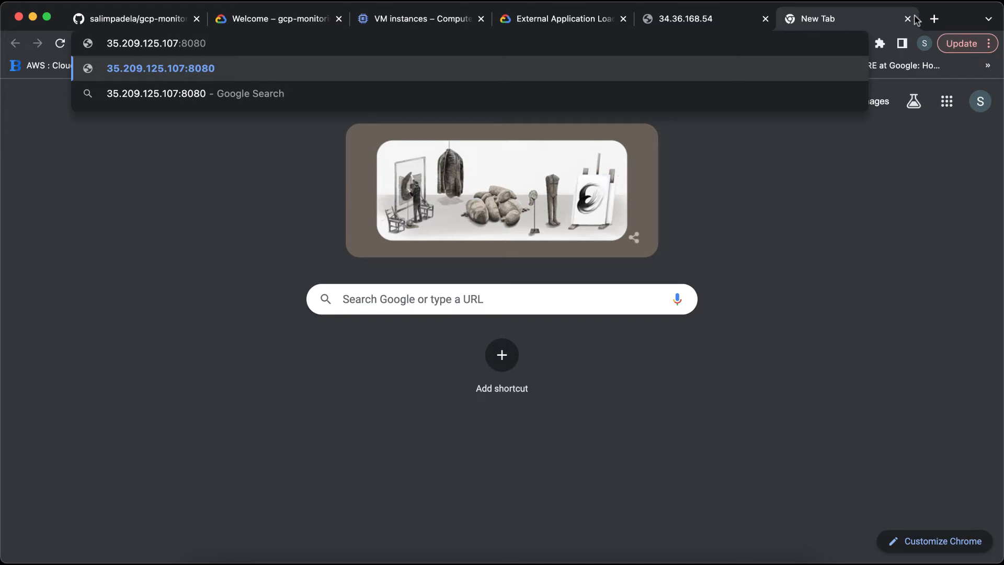
pyautogui.press('Return')
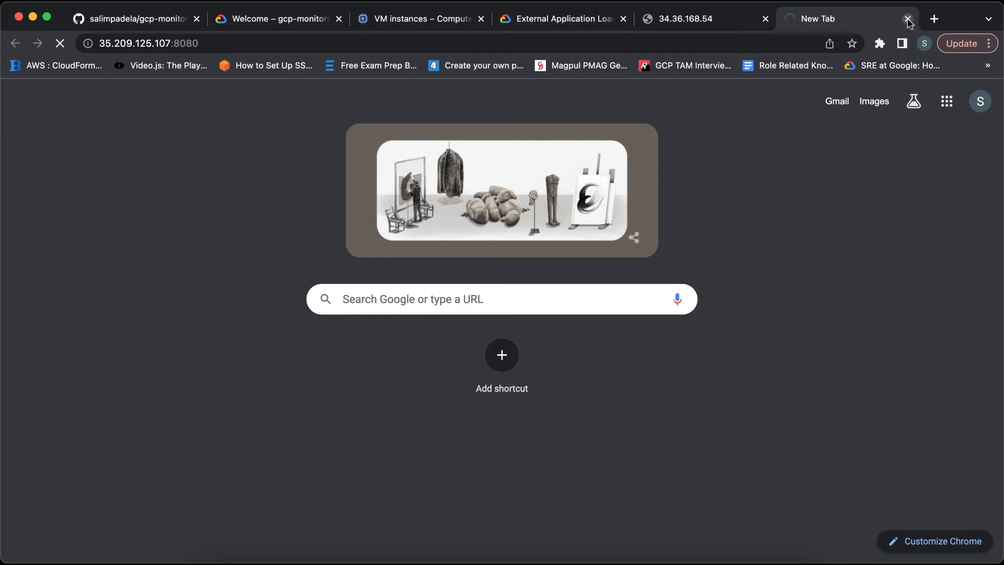
# Step: Scroll the tutorial README to the Verify website and Install Ops Agent sections
pyautogui.click(431, 26)
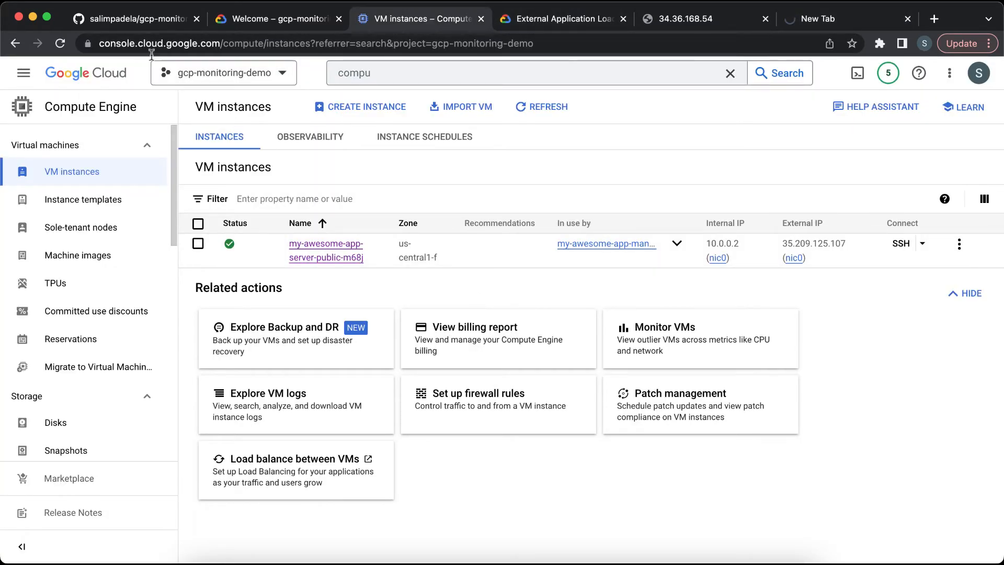
pyautogui.click(146, 22)
pyautogui.scroll(-4, 326, 268)
pyautogui.scroll(-5, 326, 269)
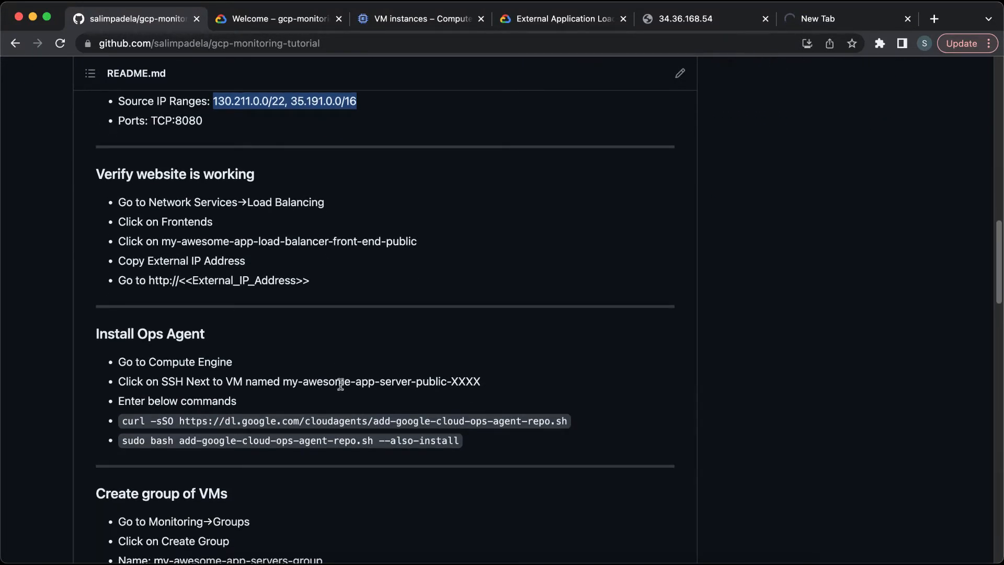
# Step: Open the VM instance's details and view its Observability metrics
pyautogui.click(414, 23)
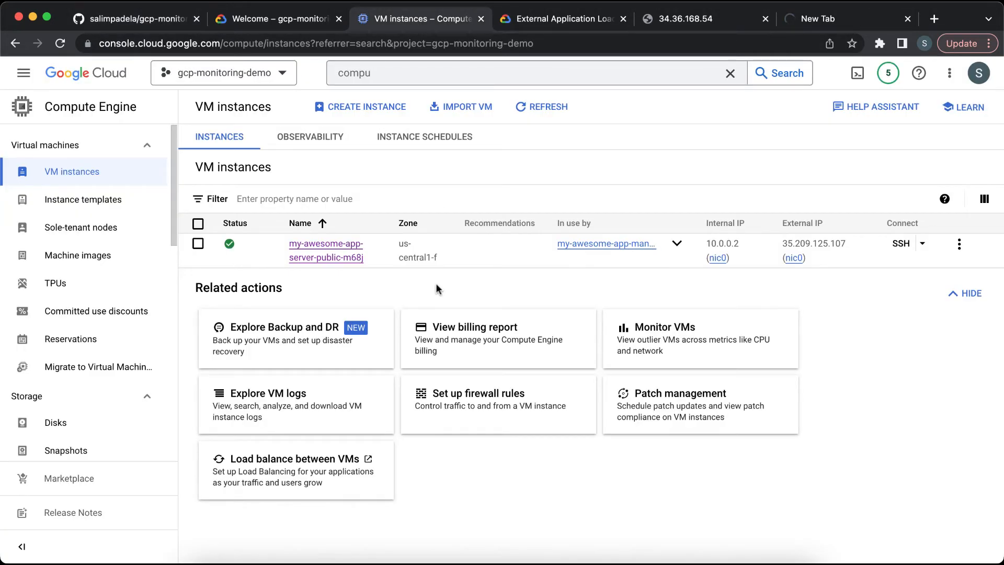
pyautogui.click(342, 259)
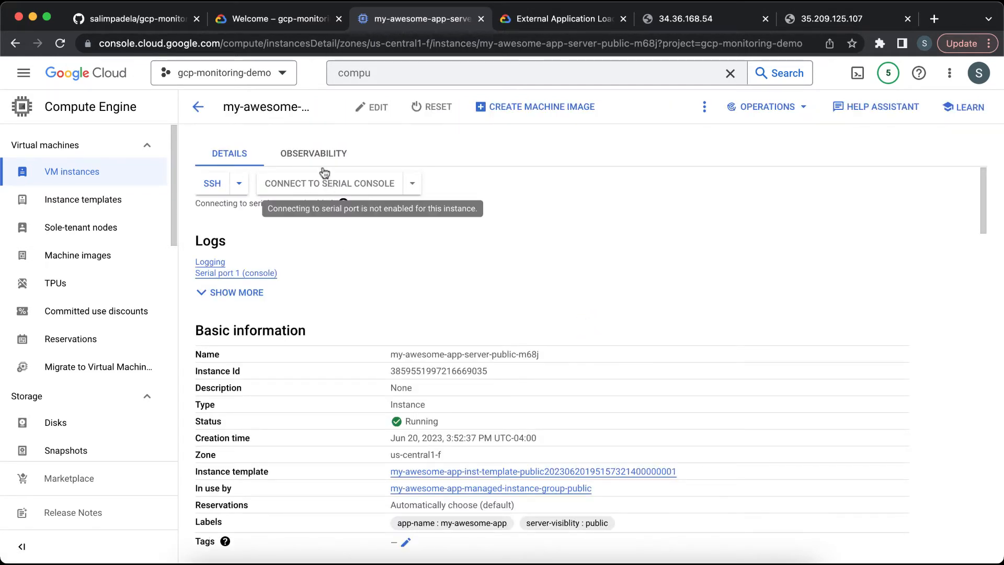
pyautogui.click(314, 155)
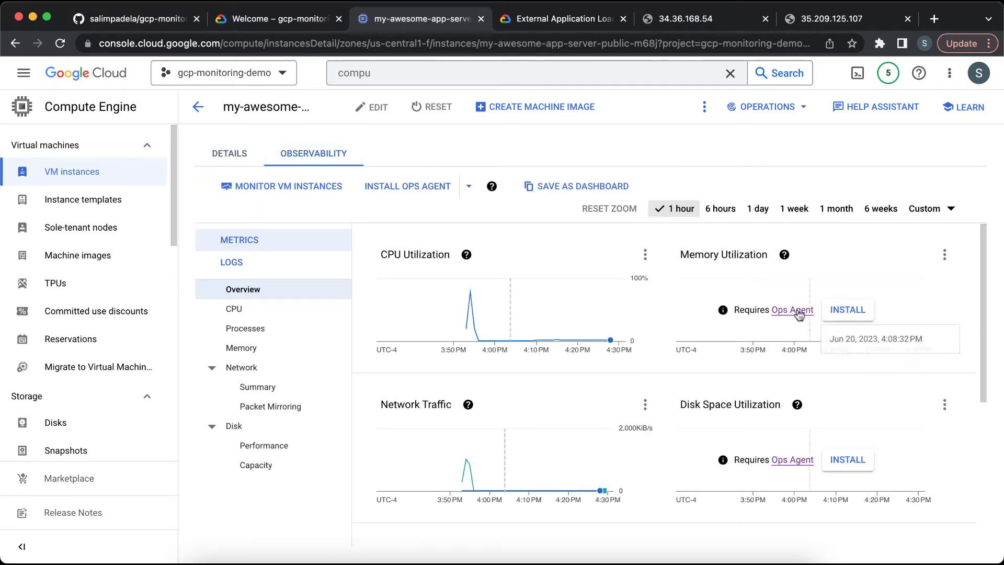
# Step: Search for Monitoring, start the agent setup and open the VM Instances dashboard
pyautogui.click(475, 70)
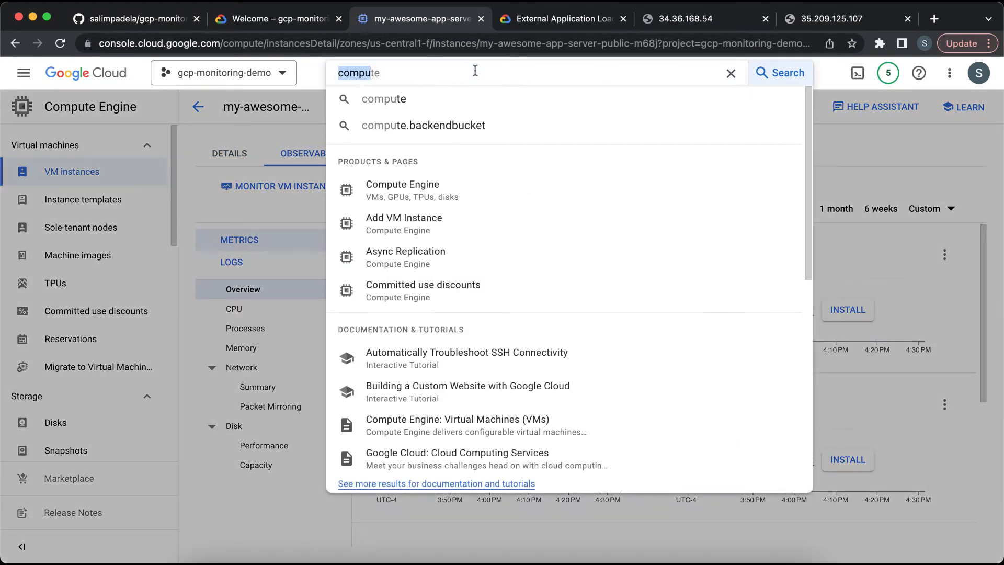
pyautogui.write('moni')
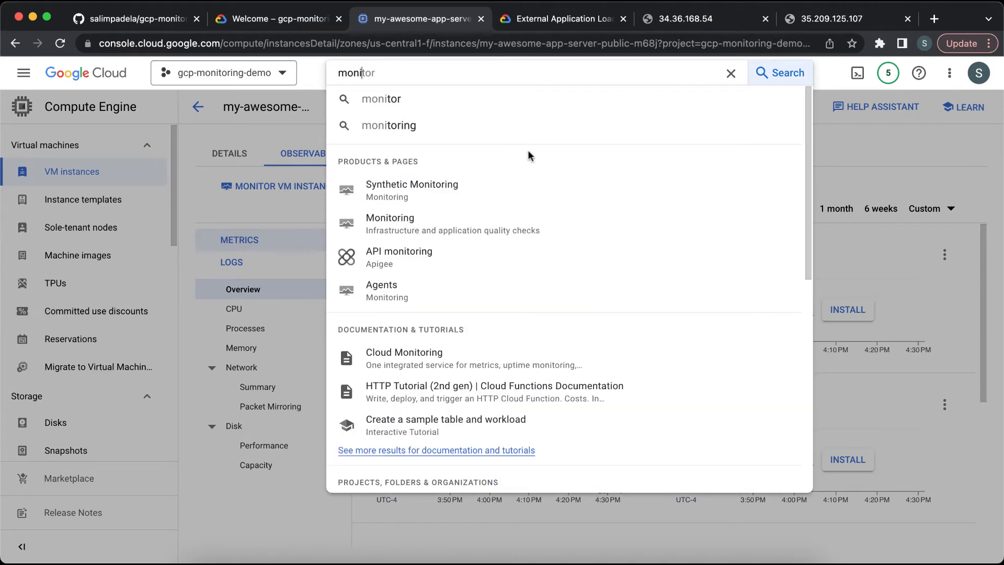
pyautogui.click(486, 230)
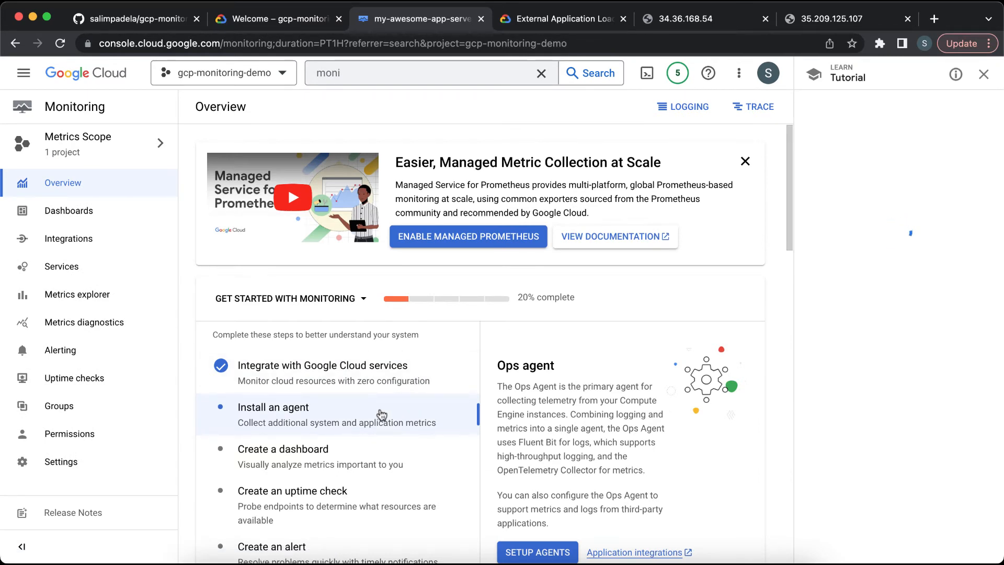
pyautogui.scroll(-2, 528, 436)
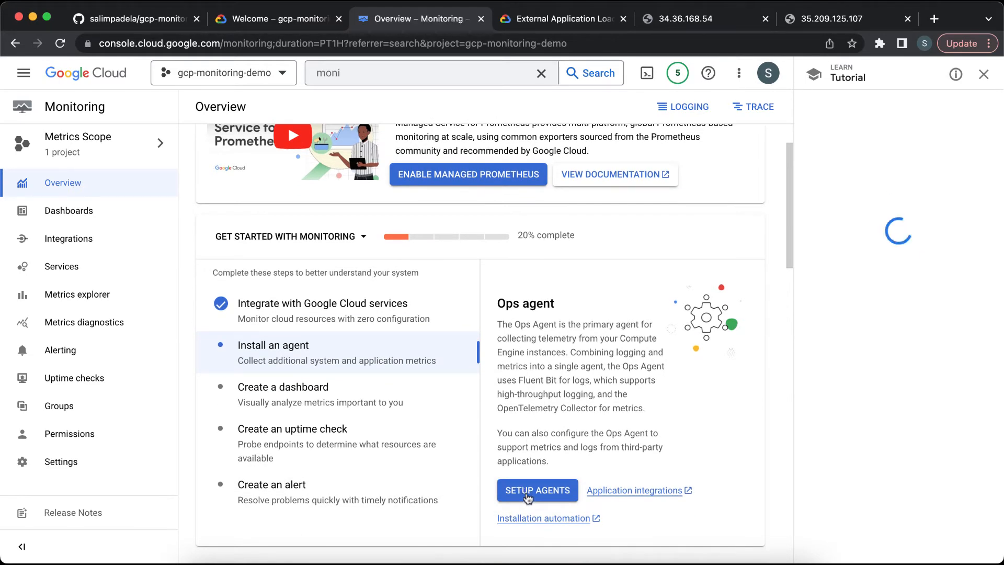
pyautogui.click(528, 492)
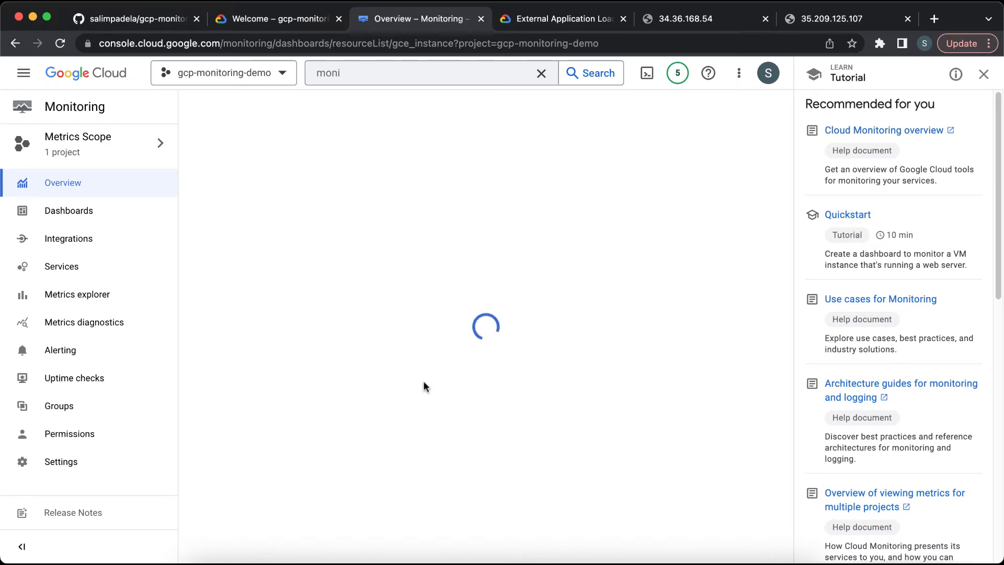
pyautogui.click(987, 77)
pyautogui.click(750, 394)
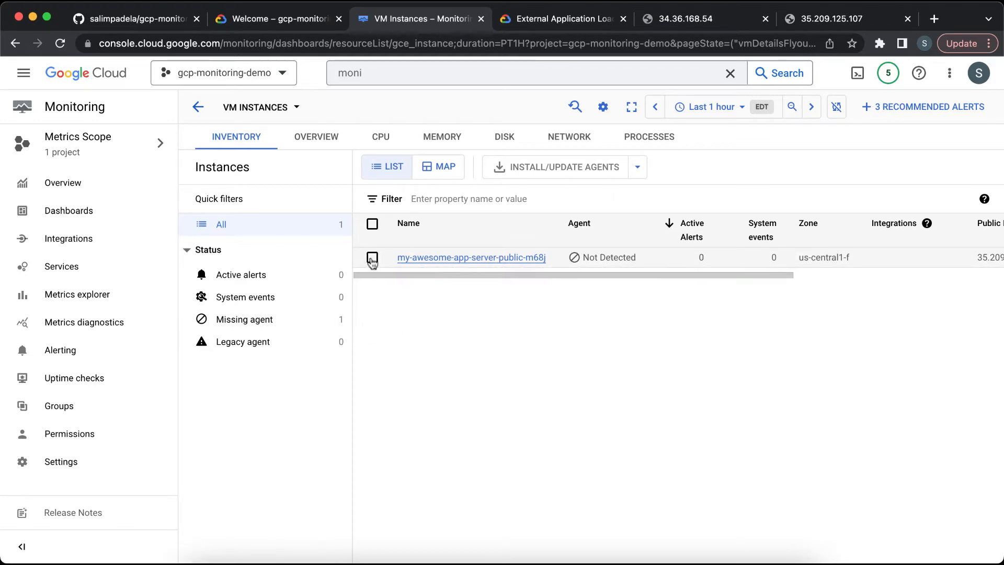
# Step: Select the VM, open Install/Update Ops Agent, copy the install command and close the dialog
pyautogui.click(372, 259)
pyautogui.click(581, 172)
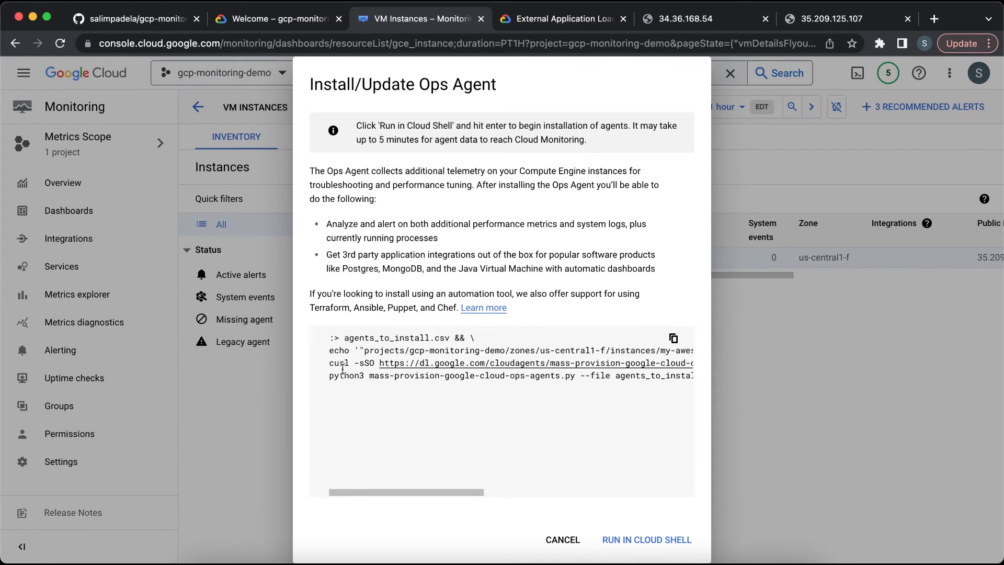
pyautogui.click(674, 339)
pyautogui.click(561, 540)
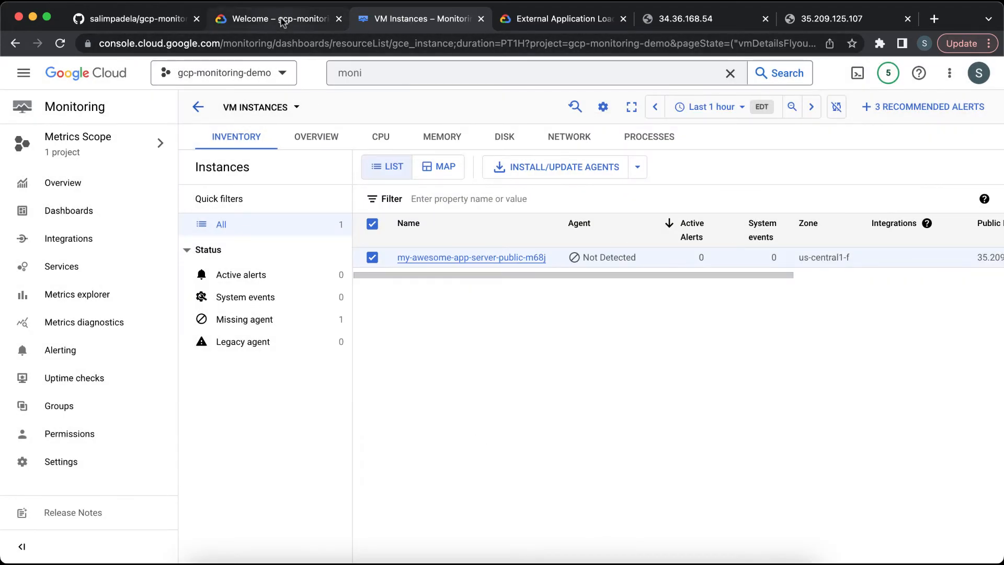
# Step: Reconnect the lost Cloud Shell terminal on the Welcome tab
pyautogui.click(282, 19)
pyautogui.click(368, 472)
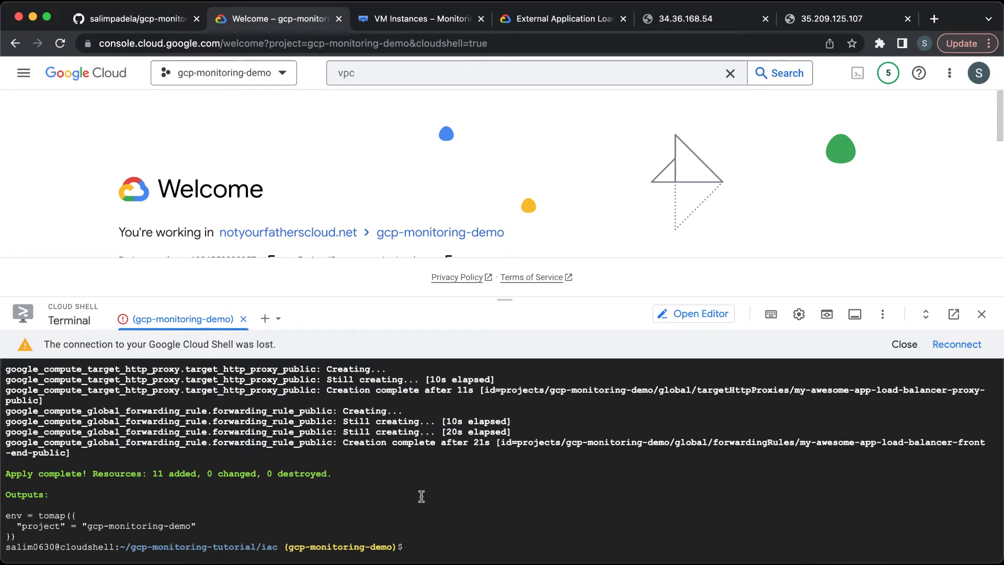
pyautogui.click(950, 346)
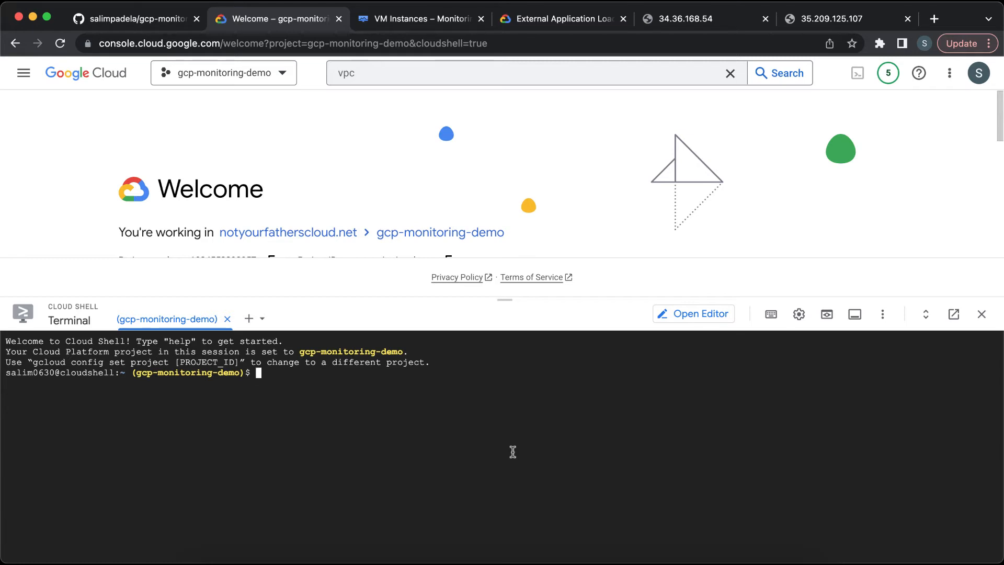
# Step: Search for compute and open the Compute Engine VM instances page again
pyautogui.click(428, 21)
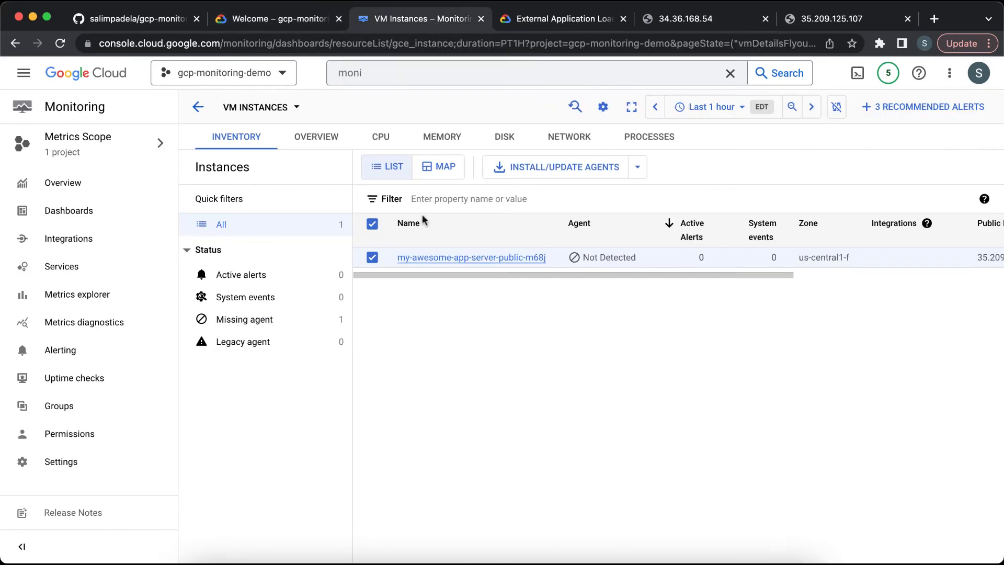
pyautogui.click(374, 73)
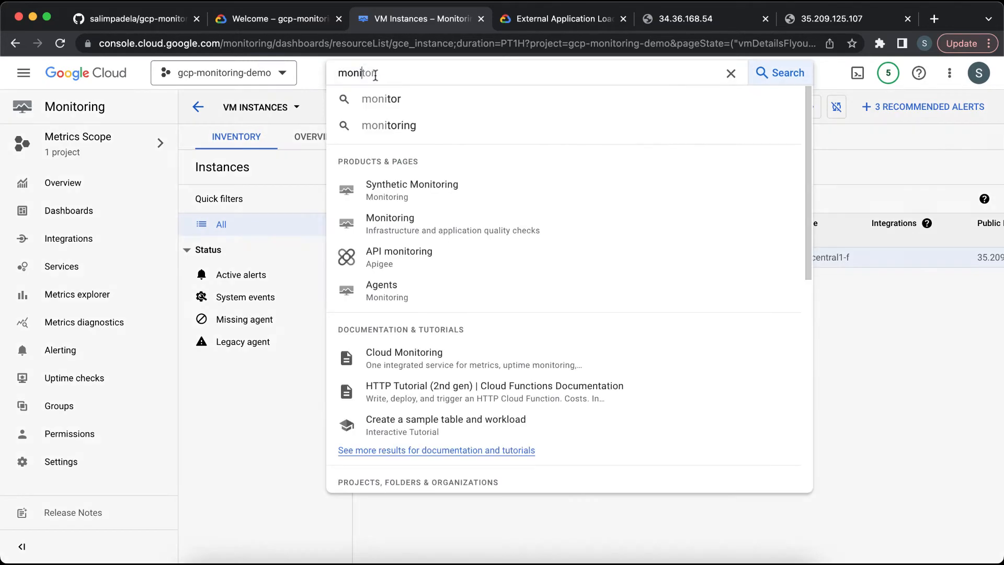
pyautogui.doubleClick(374, 73)
pyautogui.write('compu')
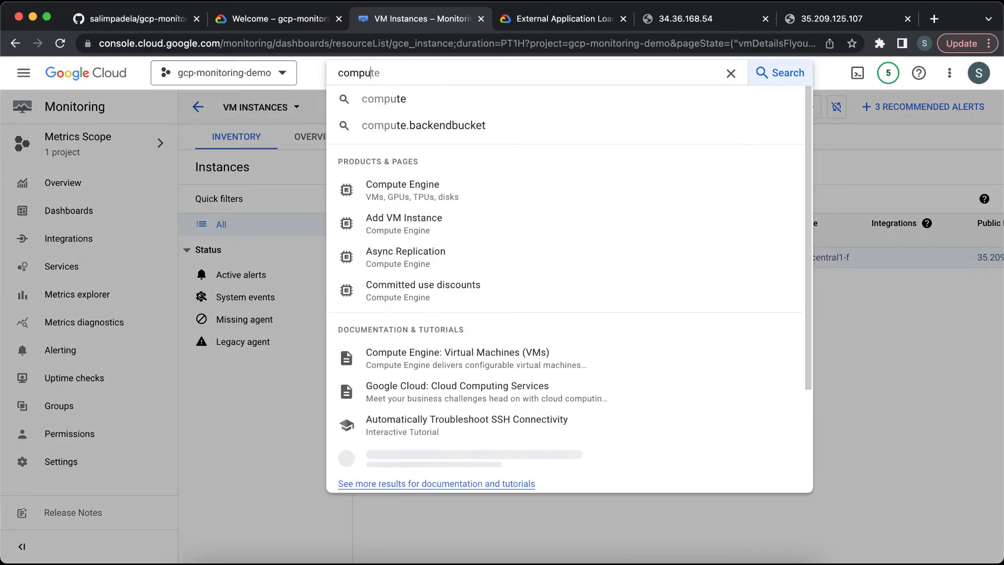
pyautogui.click(435, 189)
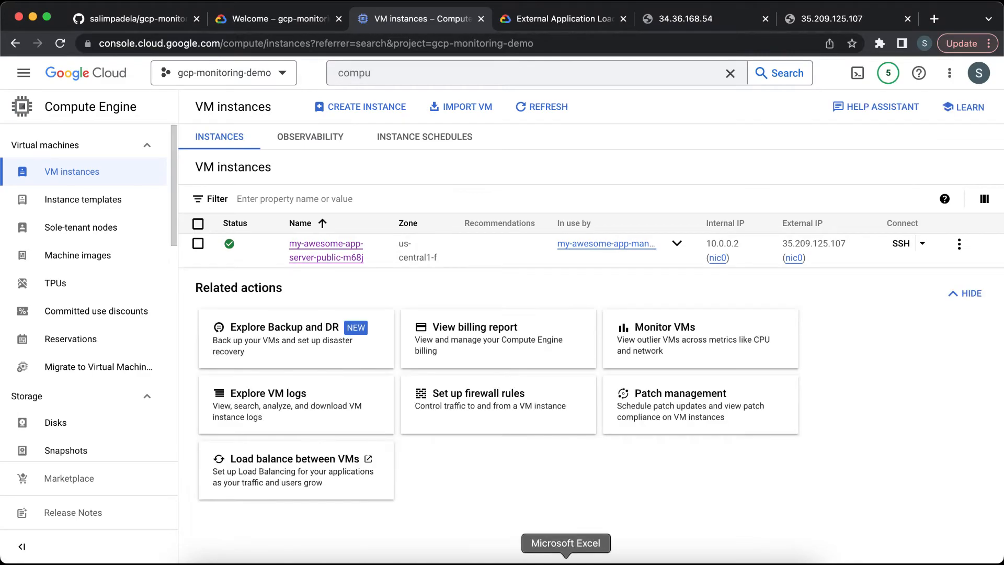
# Step: Switch to VS Code and copy the Ops Agent repo curl command, without its comment mark, from vm-startup-script.sh
pyautogui.click(529, 559)
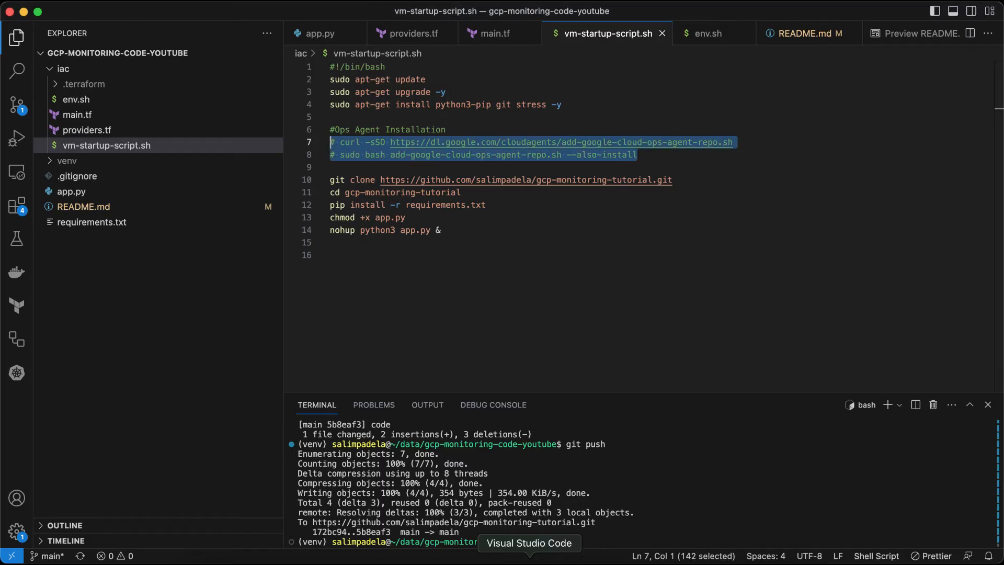
pyautogui.click(471, 155)
pyautogui.moveTo(652, 157); pyautogui.dragTo(323, 140)
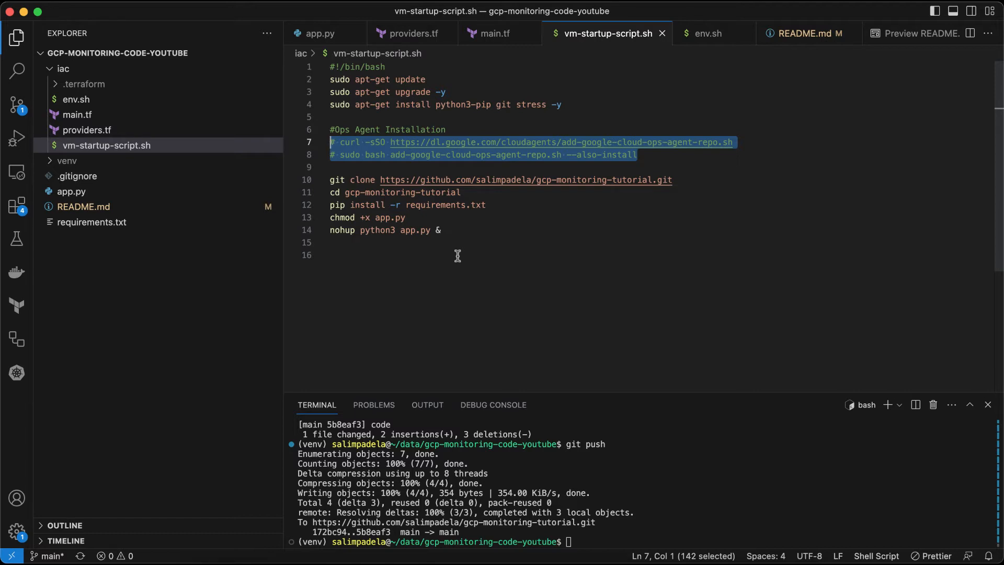
pyautogui.click(757, 145)
pyautogui.hotkey('shift', 'Home')
pyautogui.press('super+c')
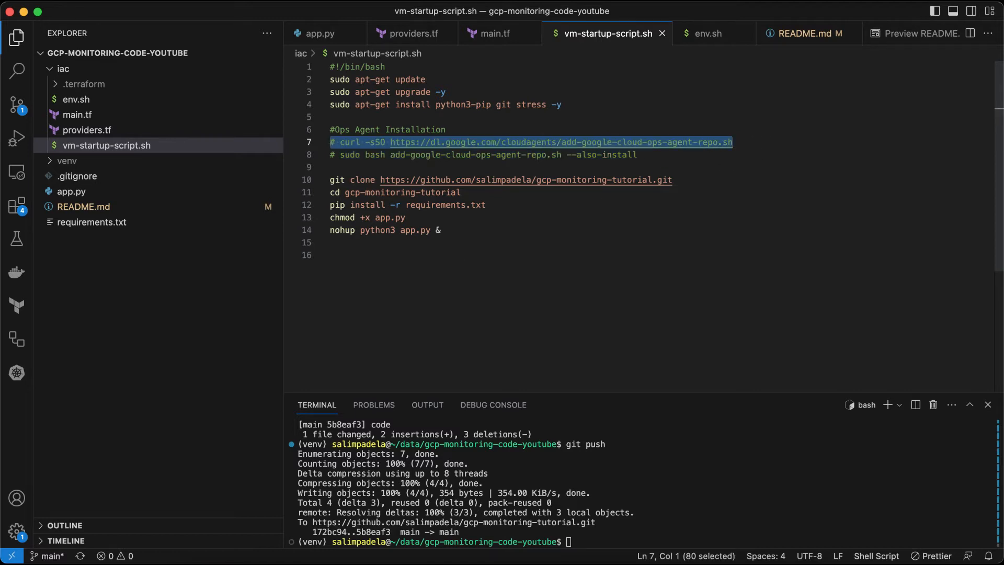
pyautogui.keyDown('shift'); pyautogui.click(345, 142); pyautogui.keyUp('shift')
pyautogui.press('super+Tab')
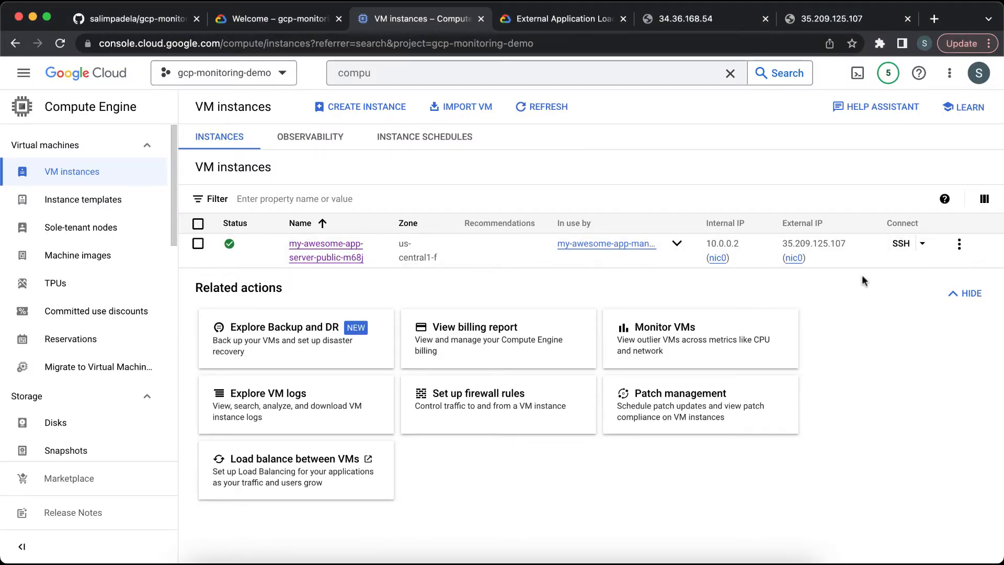
# Step: Open an SSH session to the VM, clear the screen and run the curl command downloading the Ops Agent repo script
pyautogui.click(905, 248)
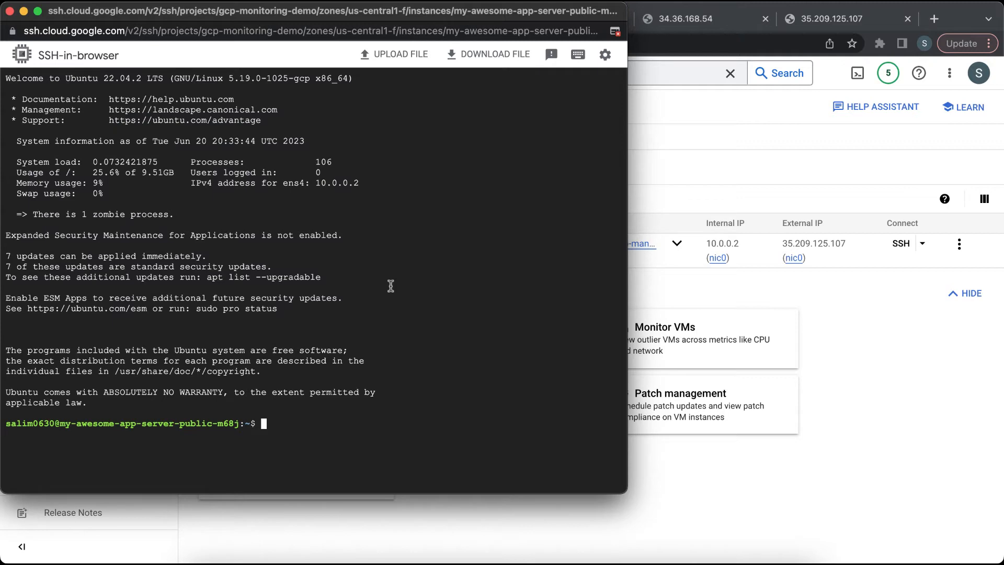
pyautogui.write('clear')
pyautogui.press('Return')
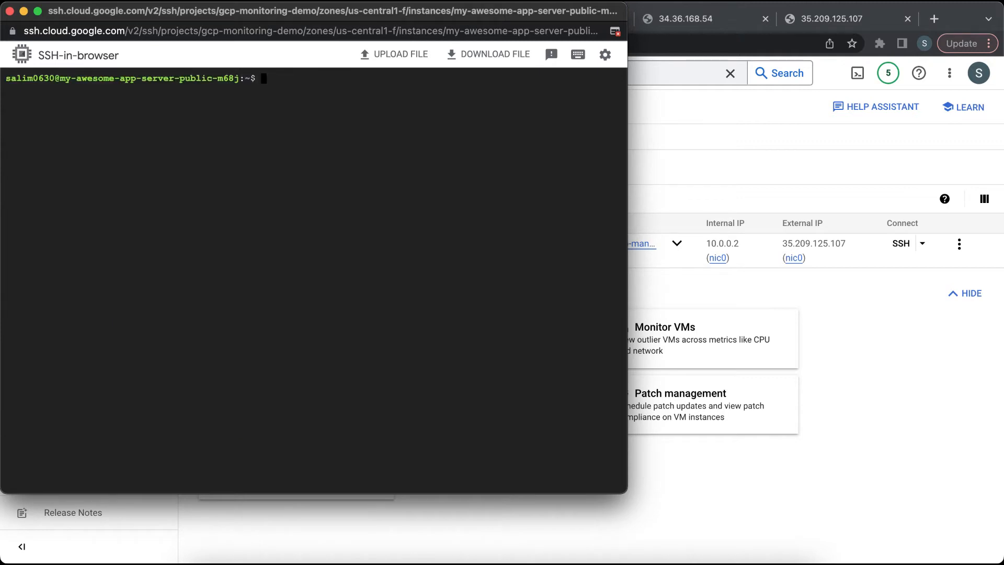
pyautogui.press('super+v')
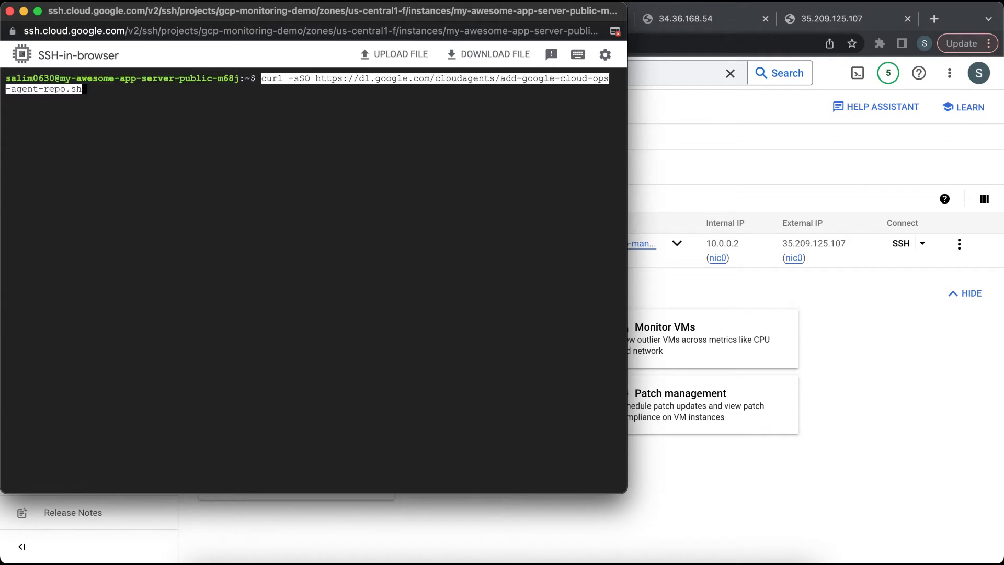
pyautogui.press('Return')
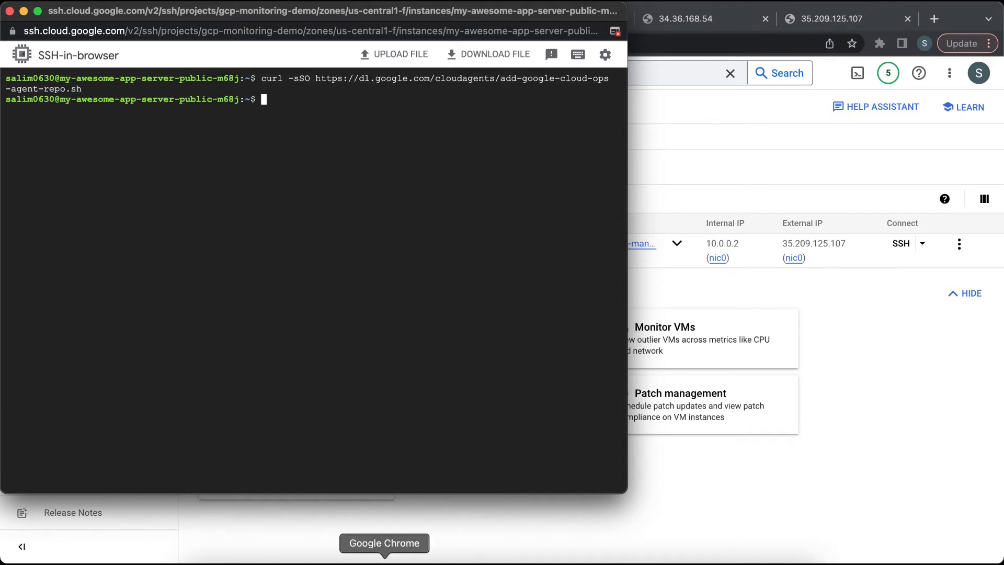
# Step: Copy the sudo bash add-google-cloud-ops-agent-repo.sh --also-install command from the README and run it in the VM's SSH session
pyautogui.press('super+grave')
pyautogui.click(170, 19)
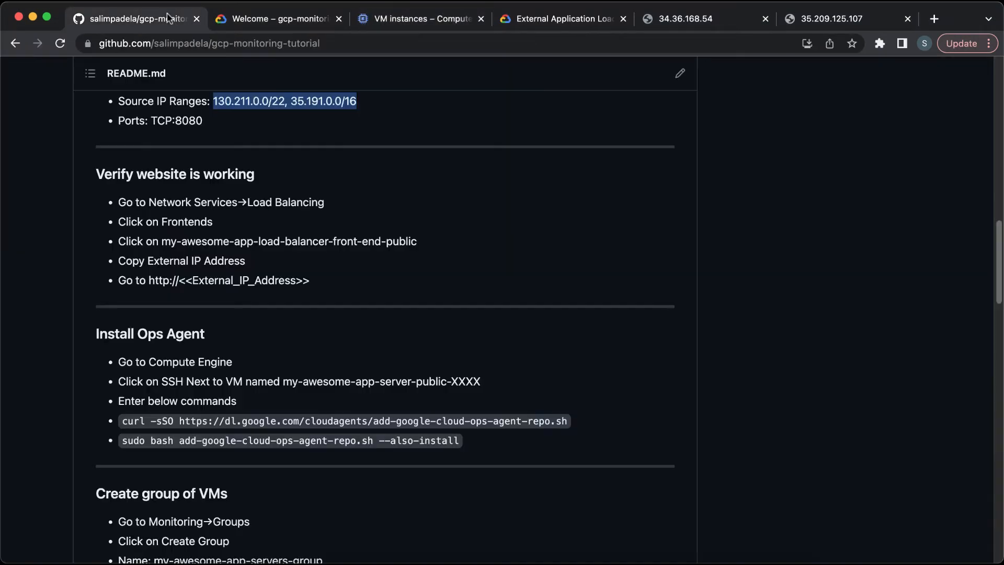
pyautogui.click(125, 441)
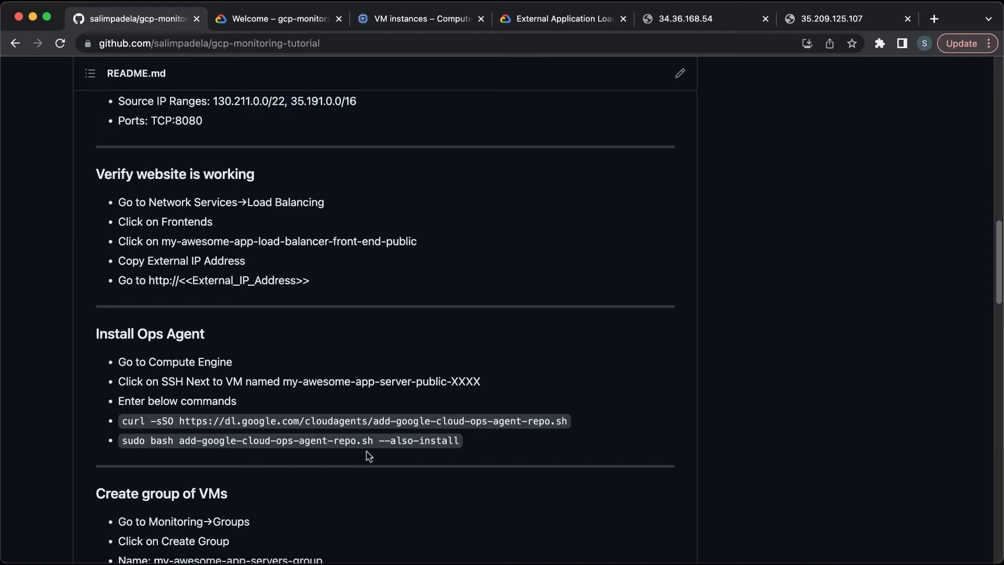
pyautogui.tripleClick(438, 441)
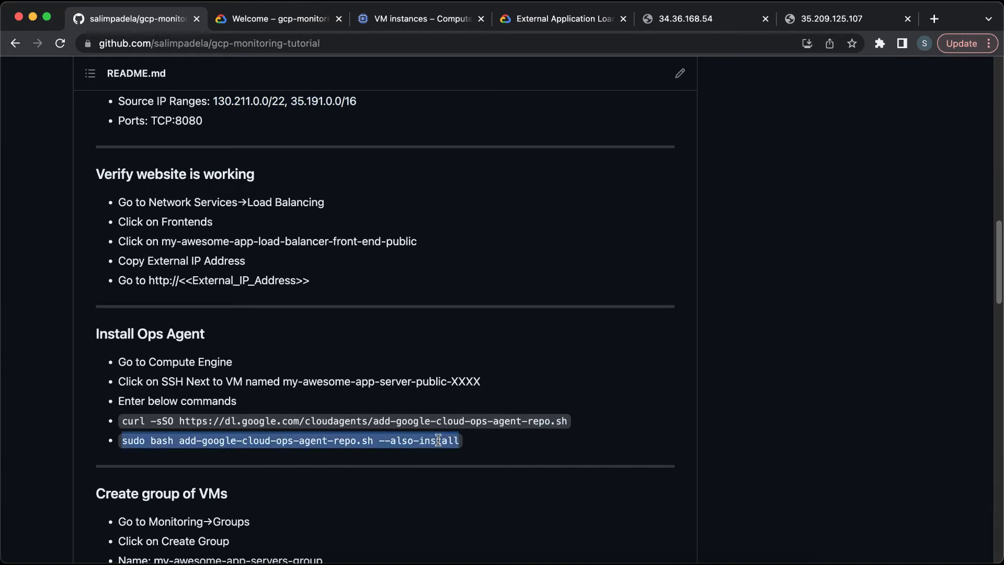
pyautogui.press('super+c')
pyautogui.press('super+grave')
pyautogui.press('super+v')
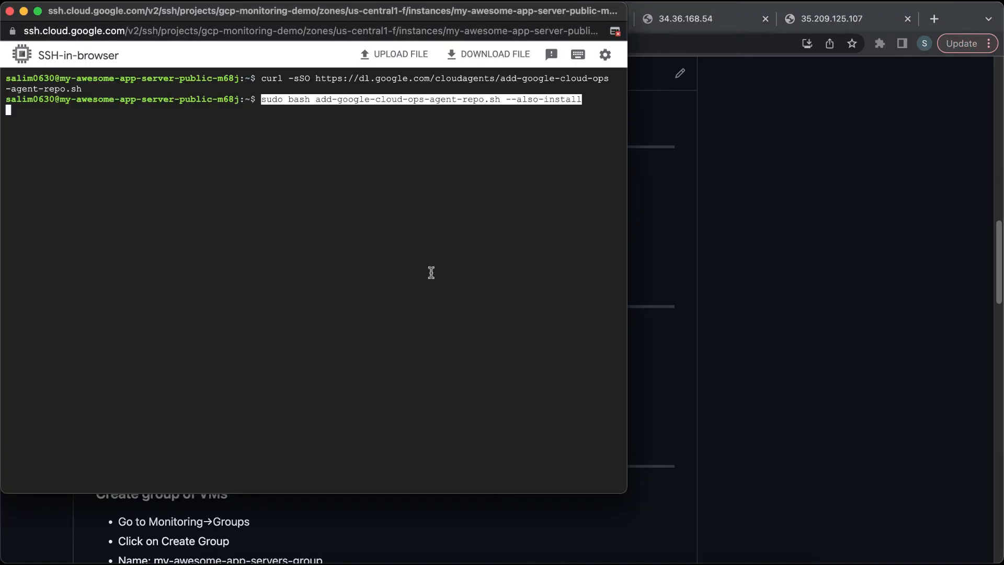
pyautogui.press('Return')
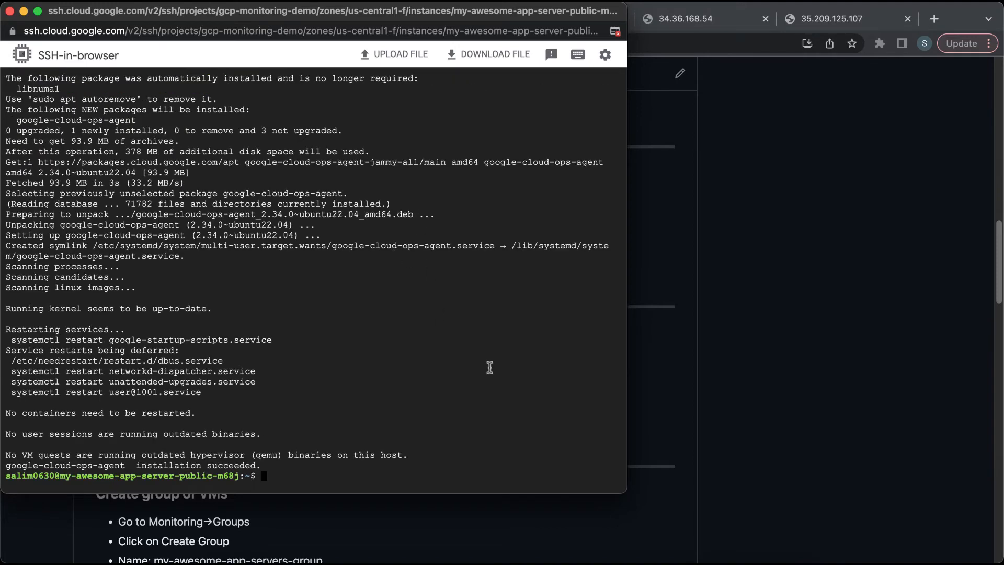
# Step: Open the VM instance's details and view its Observability metrics charts
pyautogui.click(774, 345)
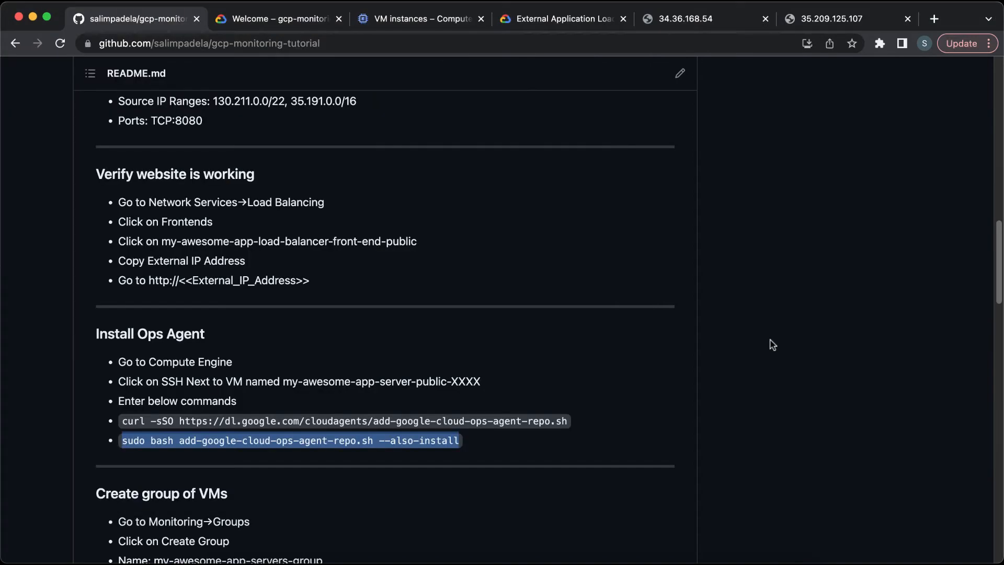
pyautogui.click(399, 22)
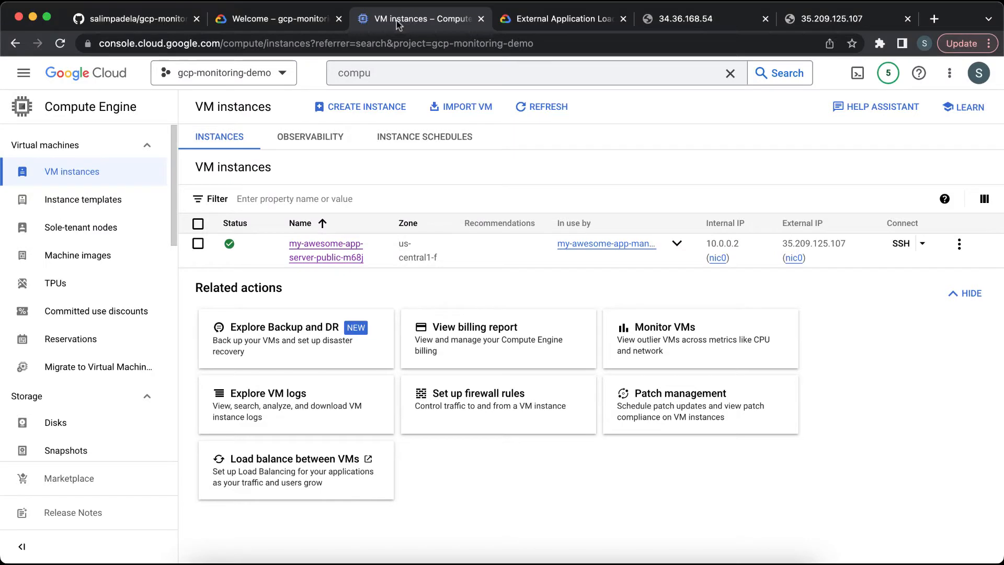
pyautogui.click(339, 259)
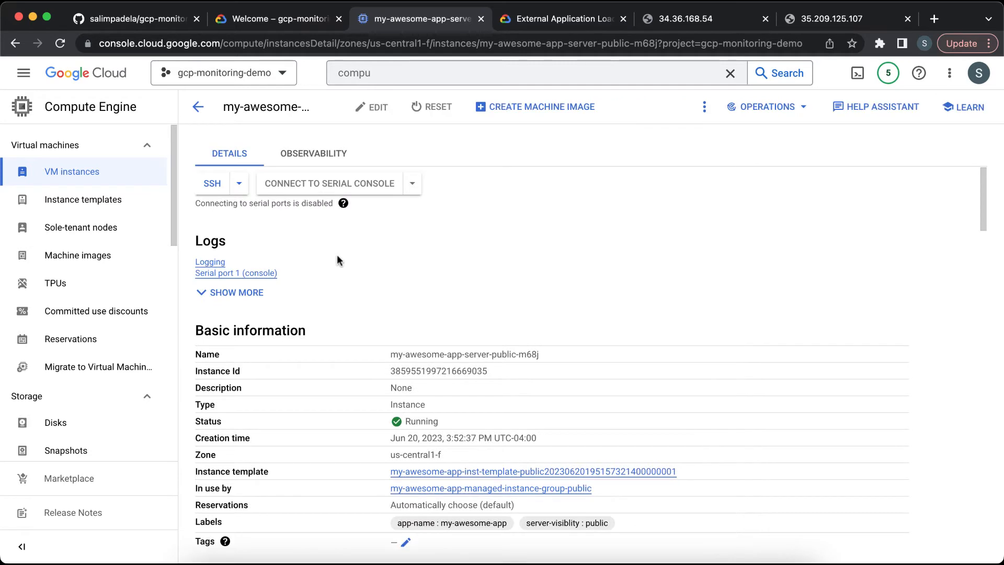
pyautogui.click(317, 157)
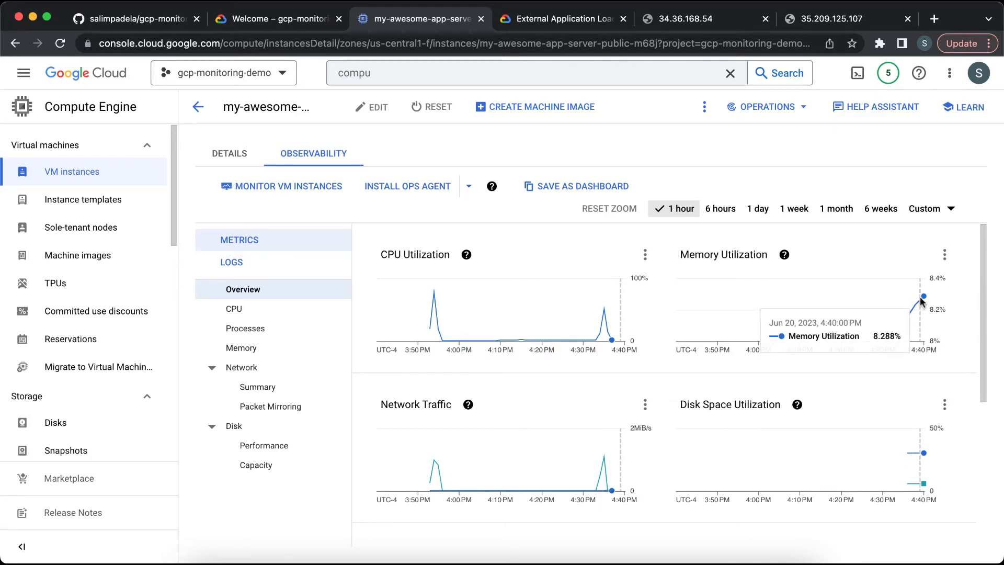
pyautogui.moveTo(917, 448)
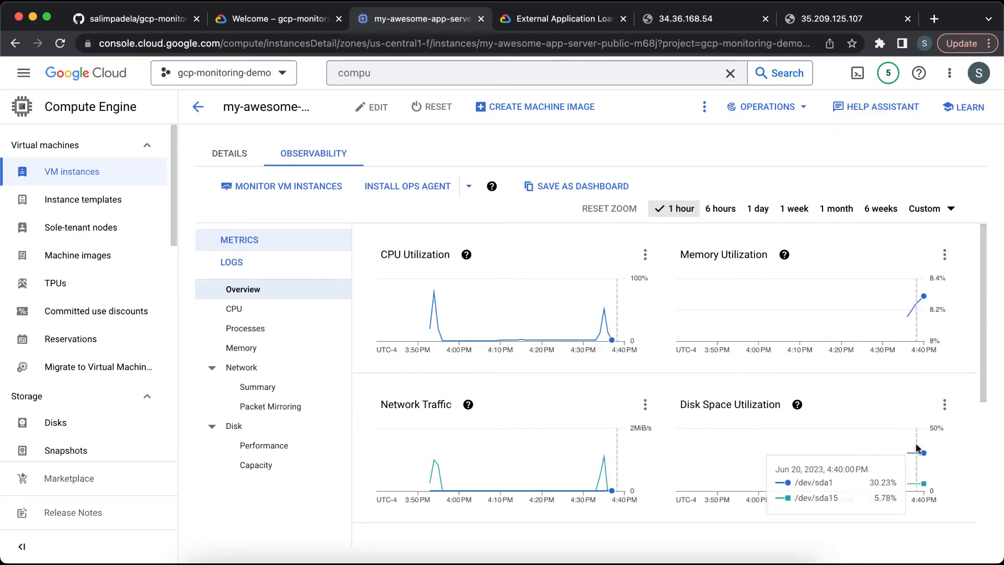
# Step: Search for moni, open Monitoring, and check the agent status of VM instances through the Install an agent setup
pyautogui.click(474, 73)
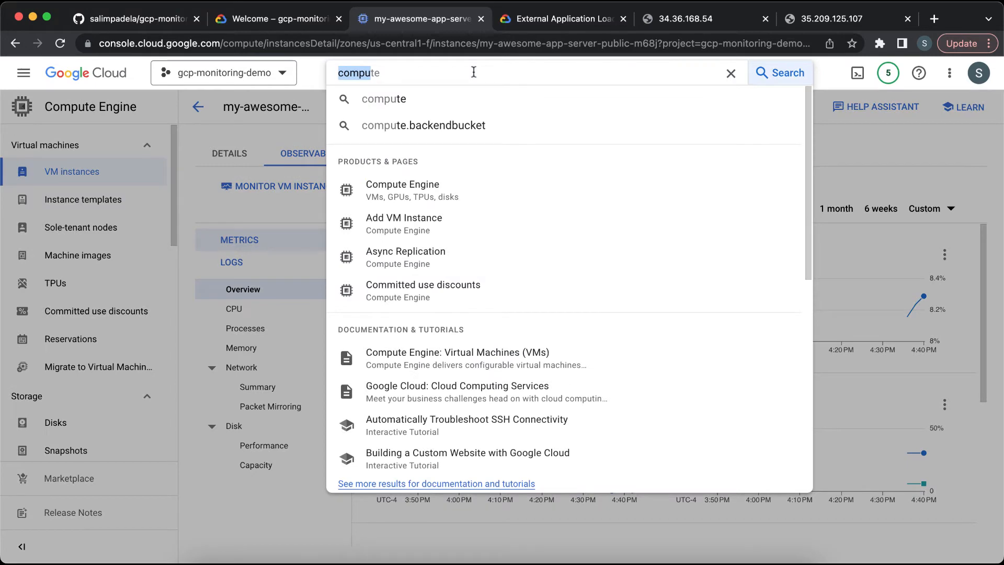
pyautogui.write('com')
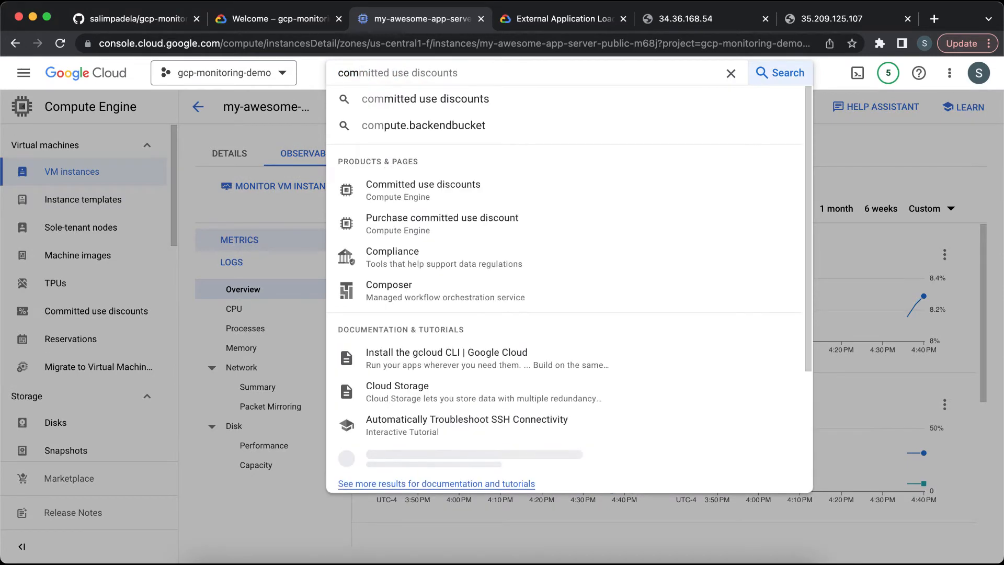
pyautogui.press('BackSpace')
pyautogui.press('BackSpace')
pyautogui.press('BackSpace')
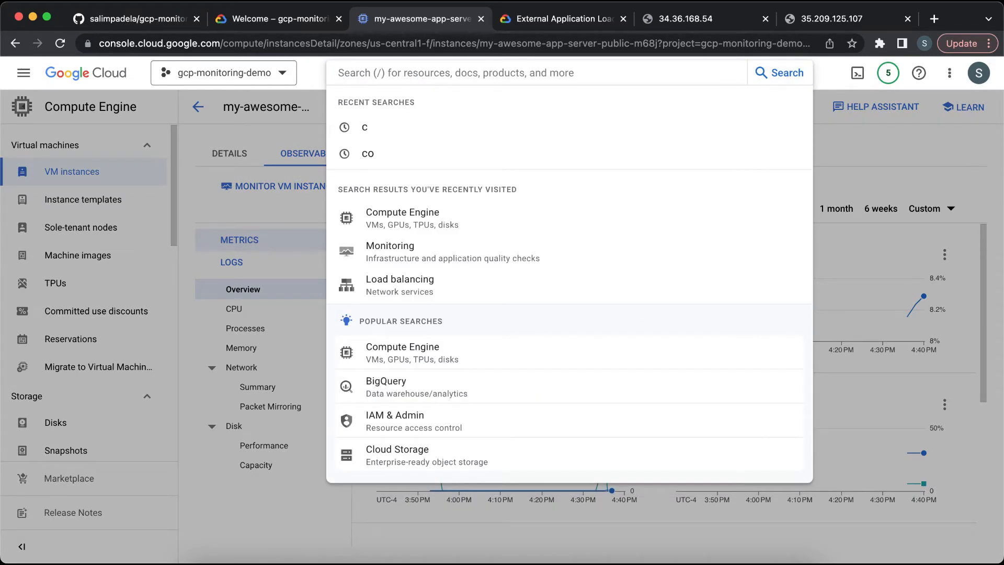
pyautogui.write('moni')
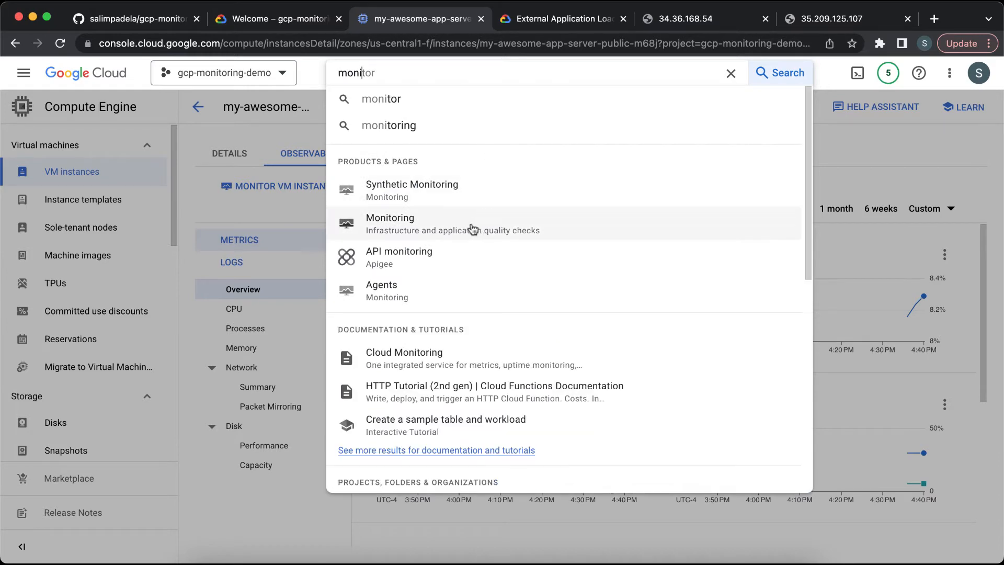
pyautogui.click(472, 229)
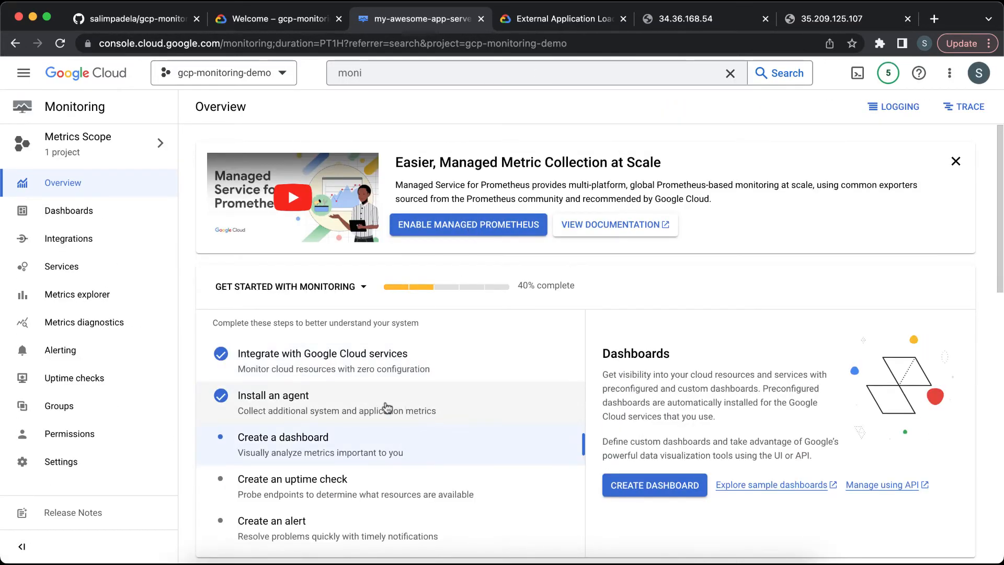
pyautogui.click(386, 407)
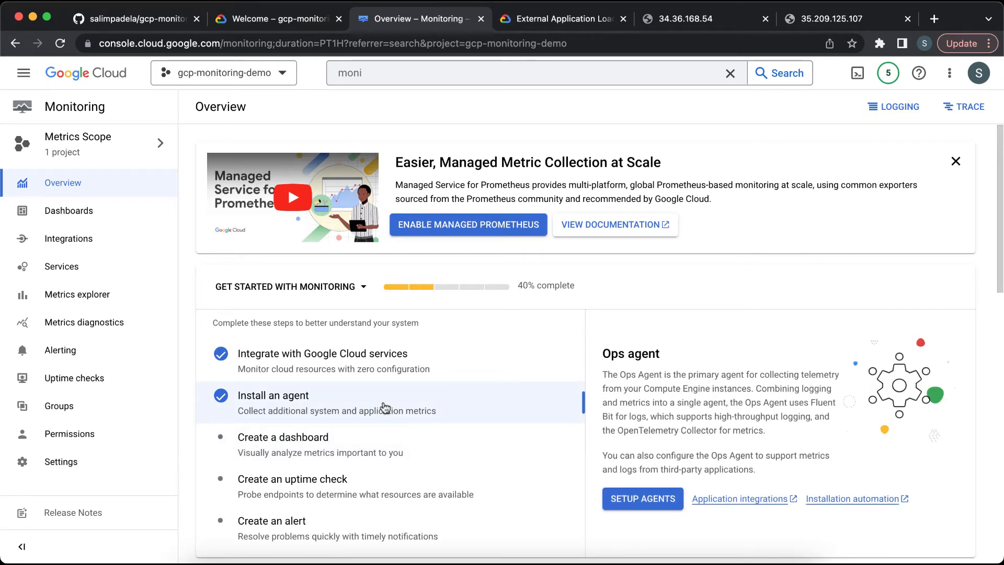
pyautogui.click(628, 496)
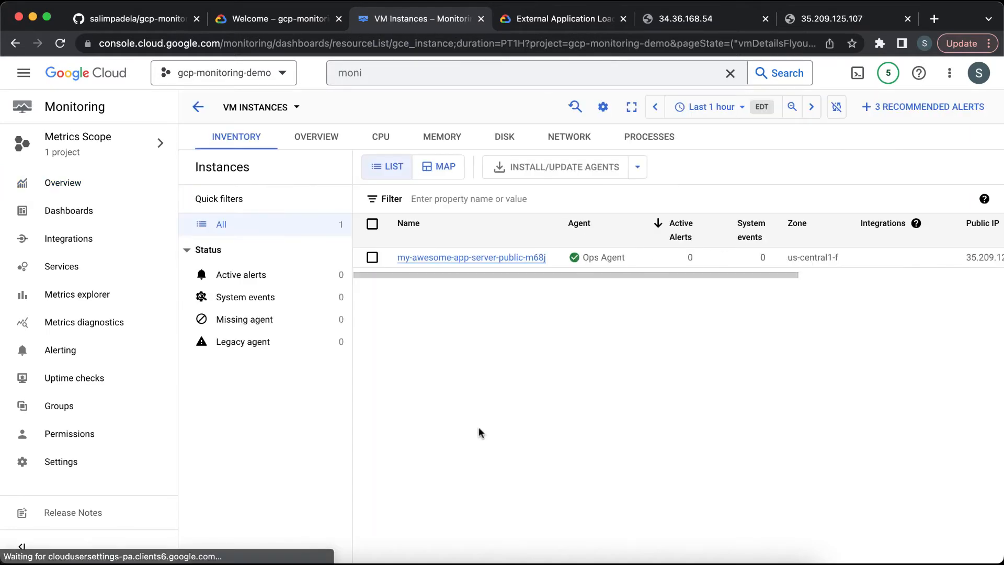
pyautogui.moveTo(591, 265)
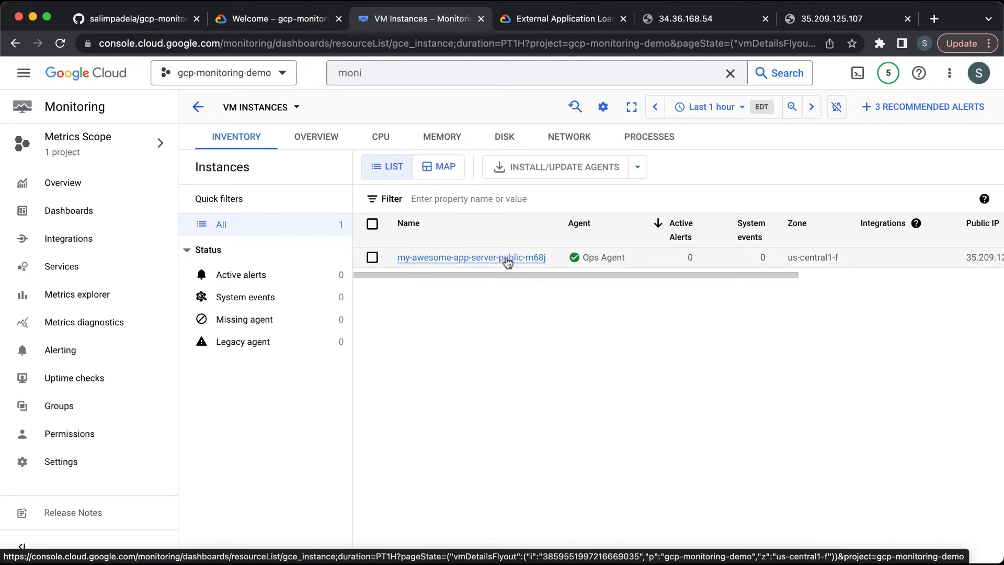
# Step: Read the README's Create group of VMs section, then open Monitoring Groups and start creating a group
pyautogui.click(129, 21)
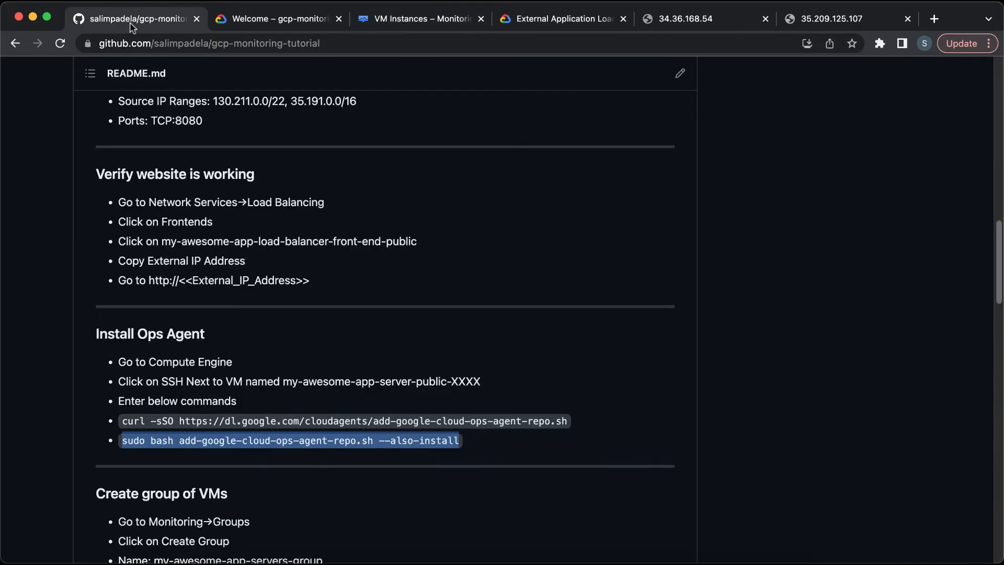
pyautogui.scroll(-5, 335, 343)
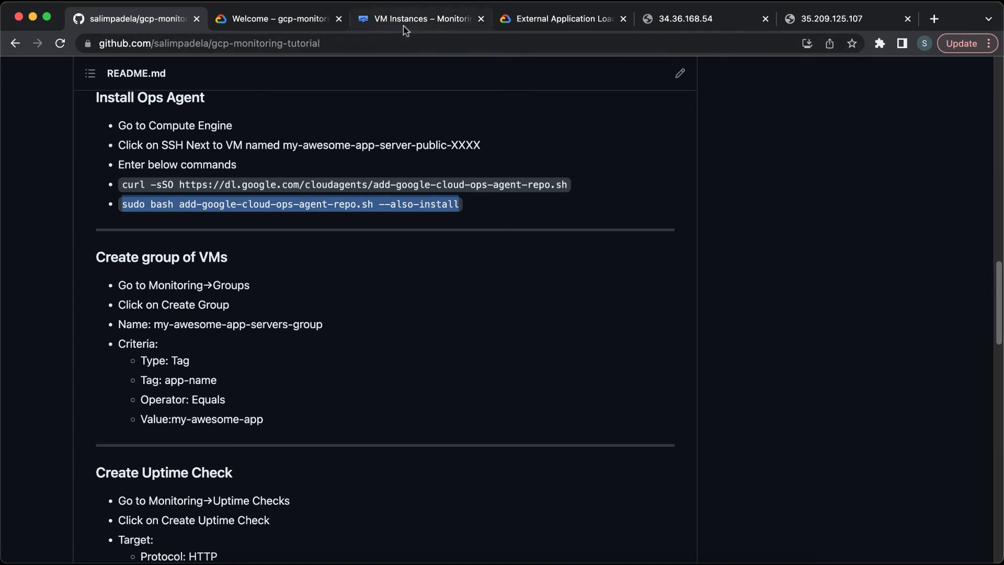
pyautogui.click(419, 19)
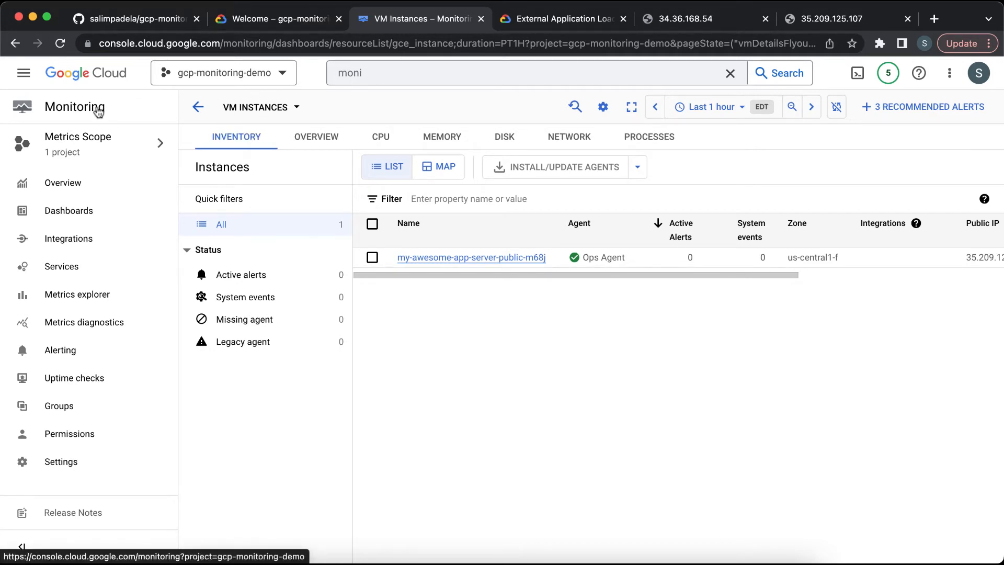
pyautogui.click(114, 409)
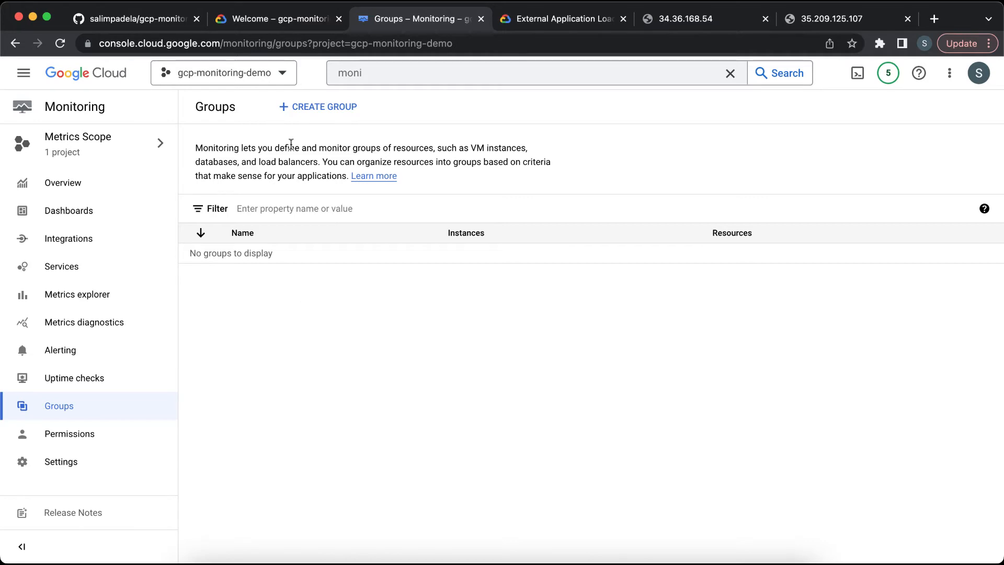
pyautogui.click(310, 109)
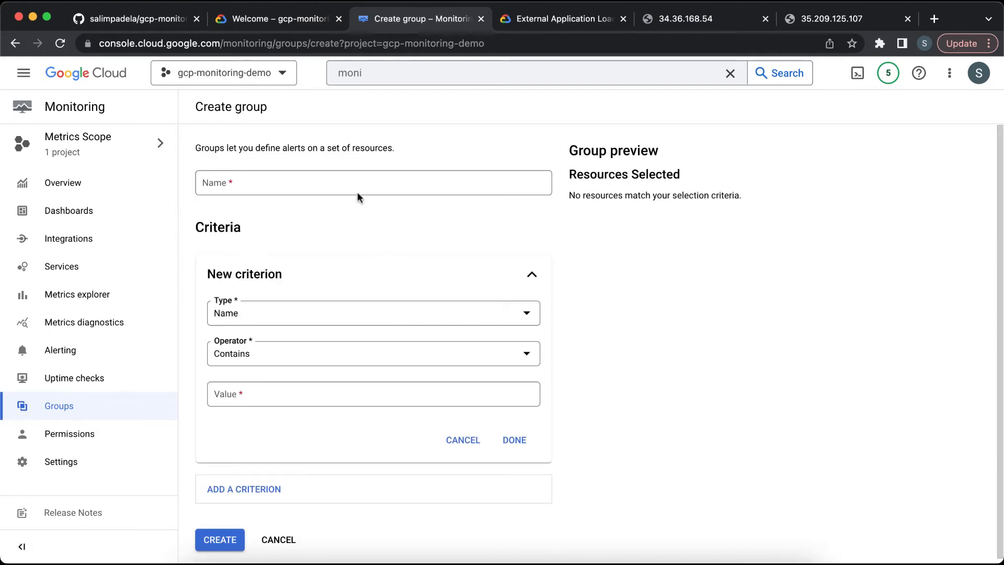
# Step: Copy the group name from the README and set the new group's name to my-awesome-app-servers-group
pyautogui.click(164, 23)
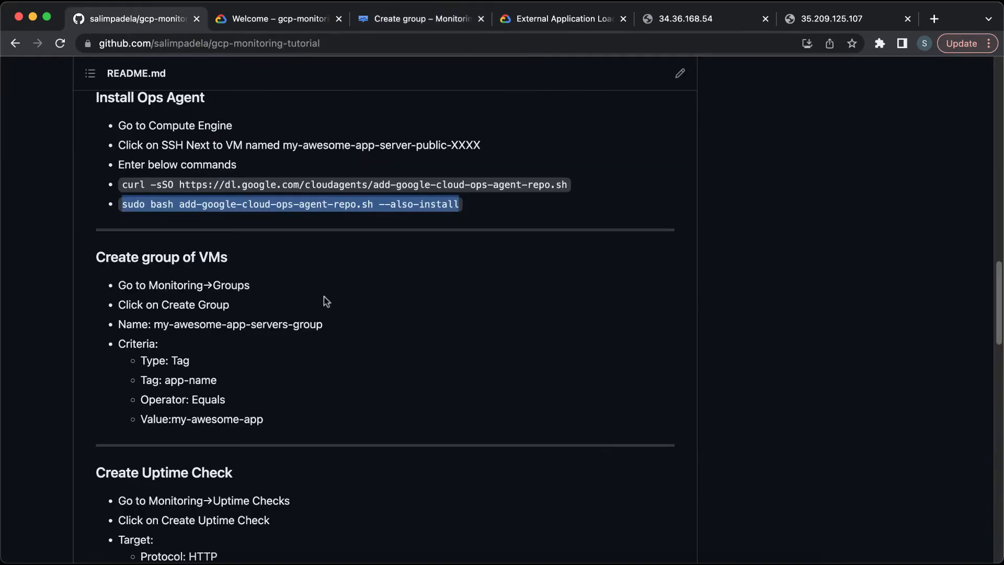
pyautogui.scroll(-1, 323, 298)
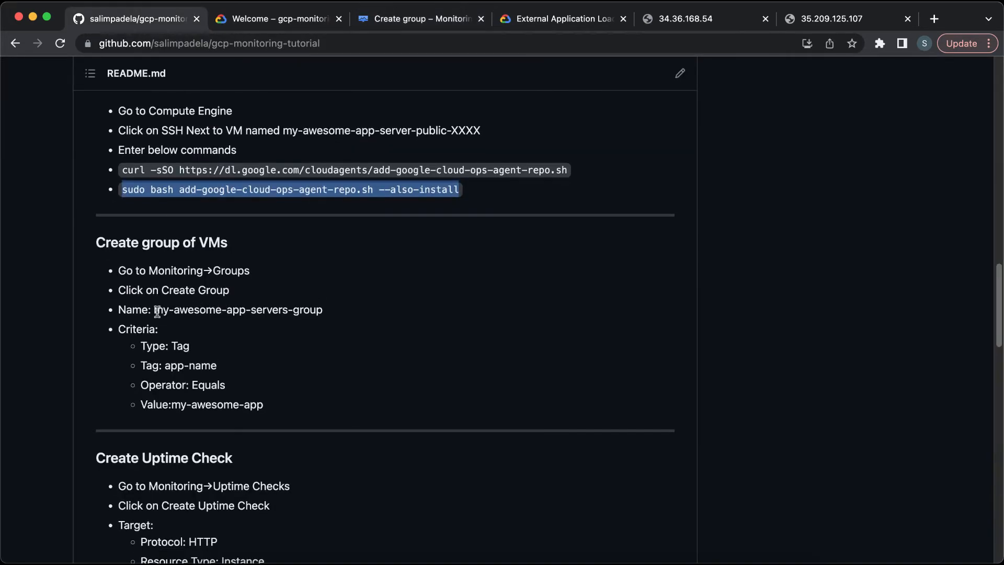
pyautogui.moveTo(154, 310); pyautogui.dragTo(340, 314)
pyautogui.press('super+c')
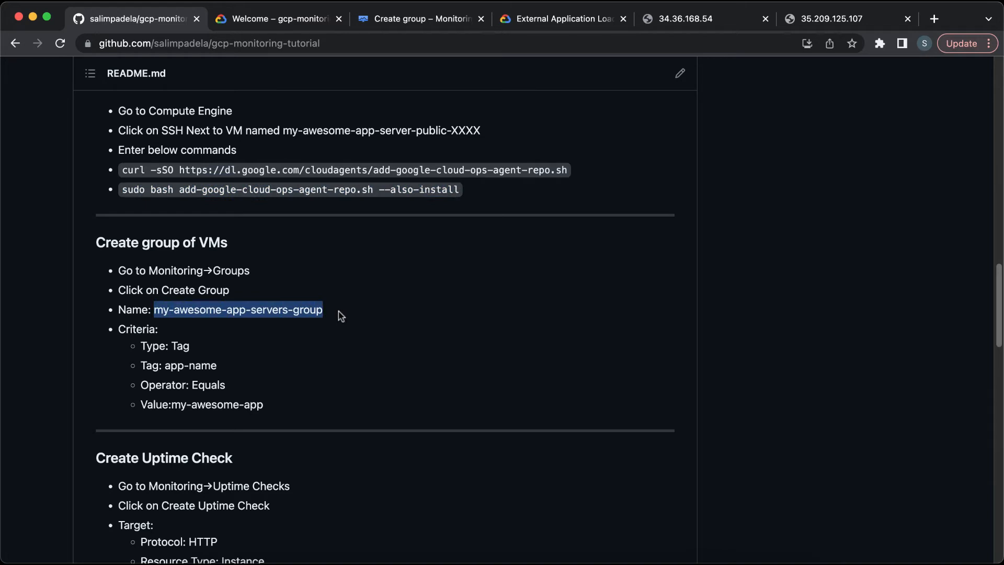
pyautogui.click(398, 19)
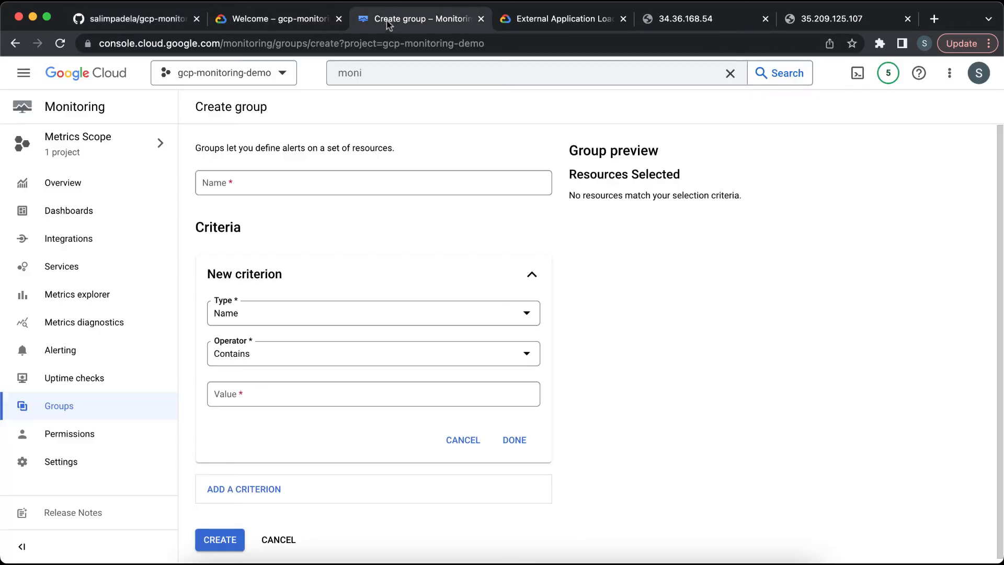
pyautogui.click(360, 185)
pyautogui.press('super+v')
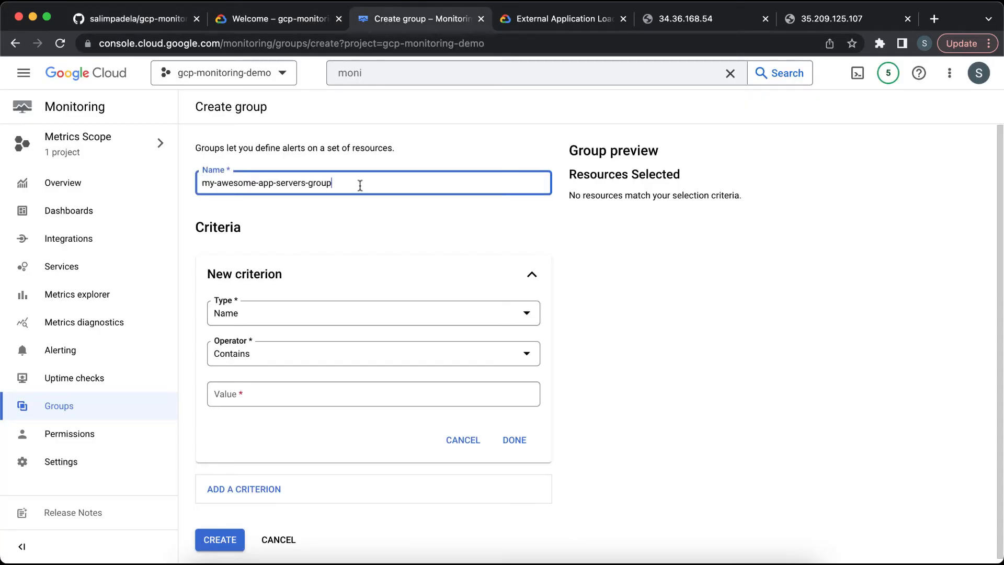
# Step: Set the group's criterion type to Tag and choose the app-name tag
pyautogui.click(365, 319)
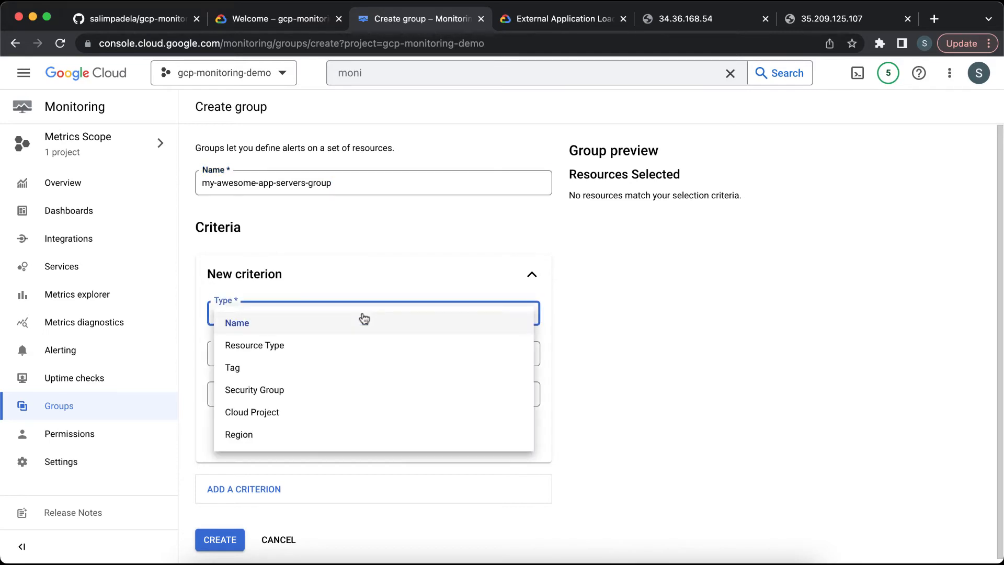
pyautogui.click(343, 371)
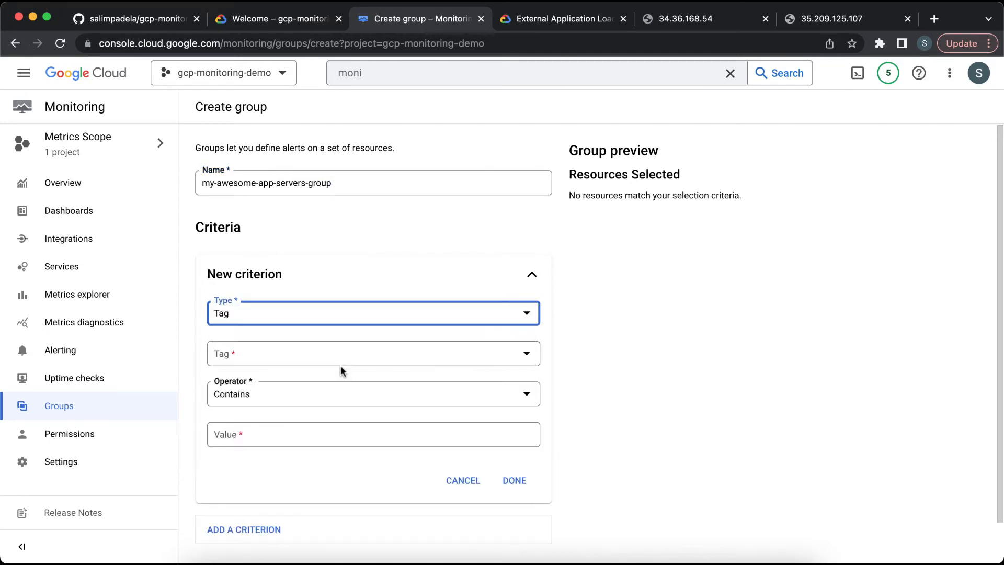
pyautogui.click(342, 354)
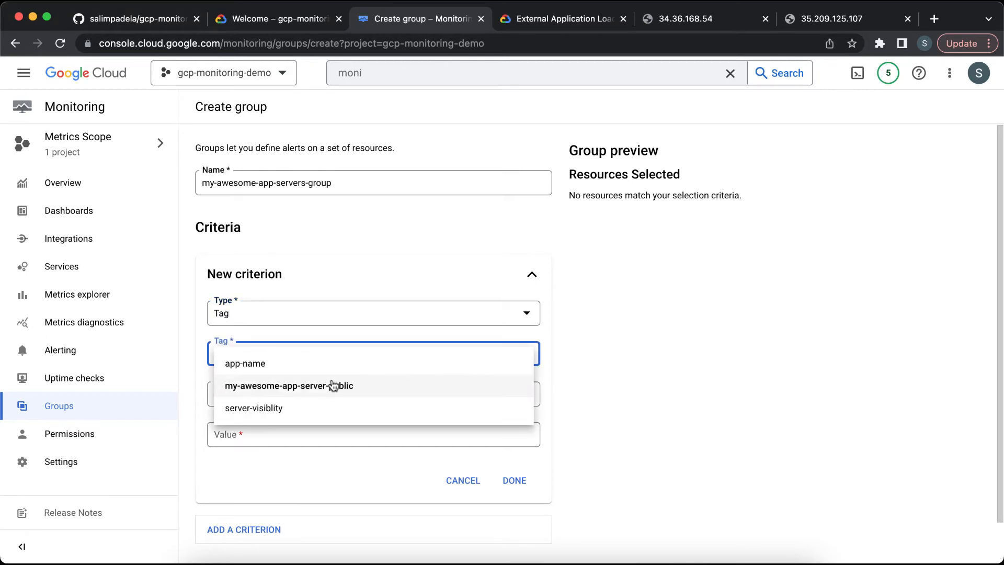
pyautogui.click(331, 364)
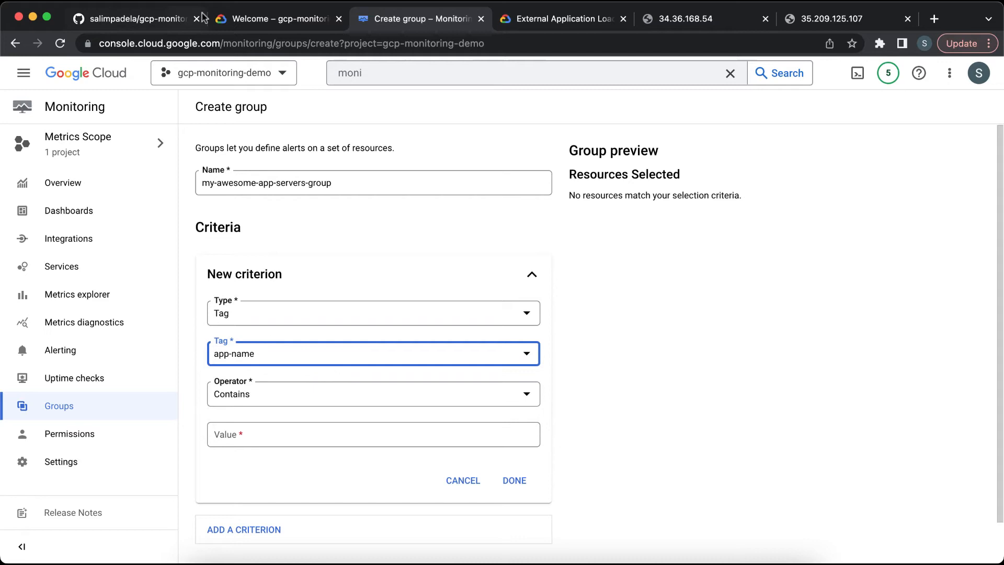
# Step: Copy the value from the README, set the criterion operator to Equals and the value to my-awesome-app
pyautogui.click(166, 21)
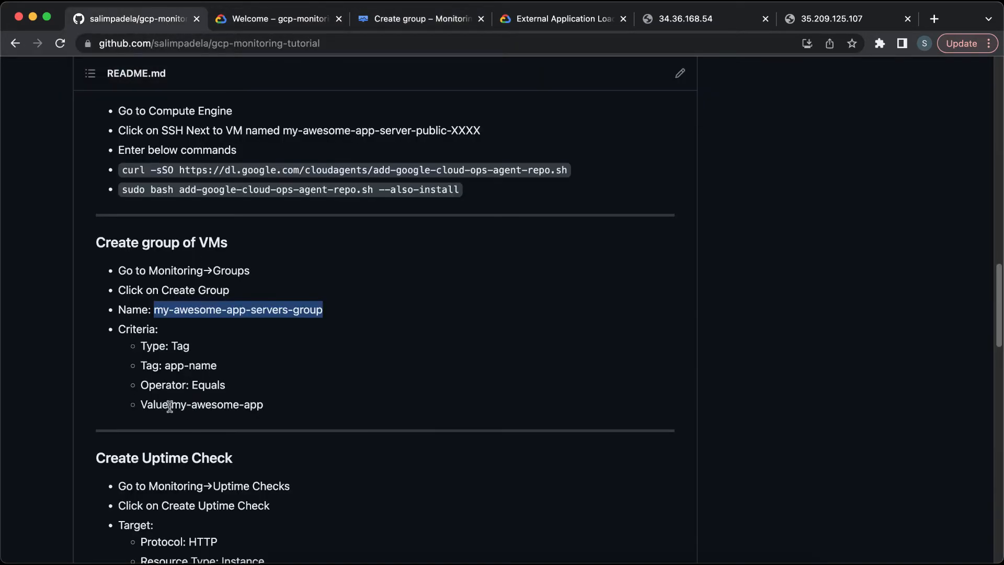
pyautogui.moveTo(172, 406); pyautogui.dragTo(279, 409)
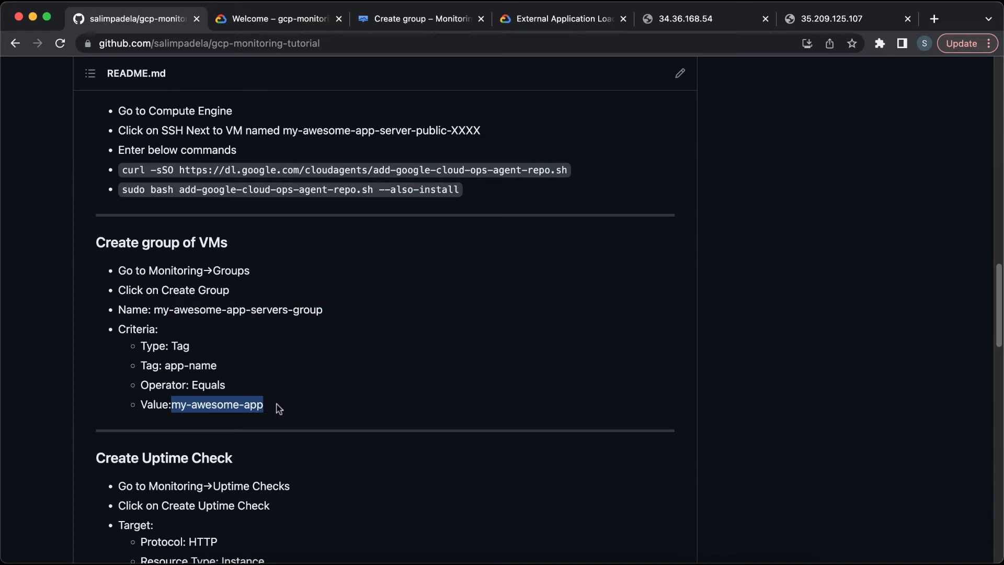
pyautogui.click(414, 19)
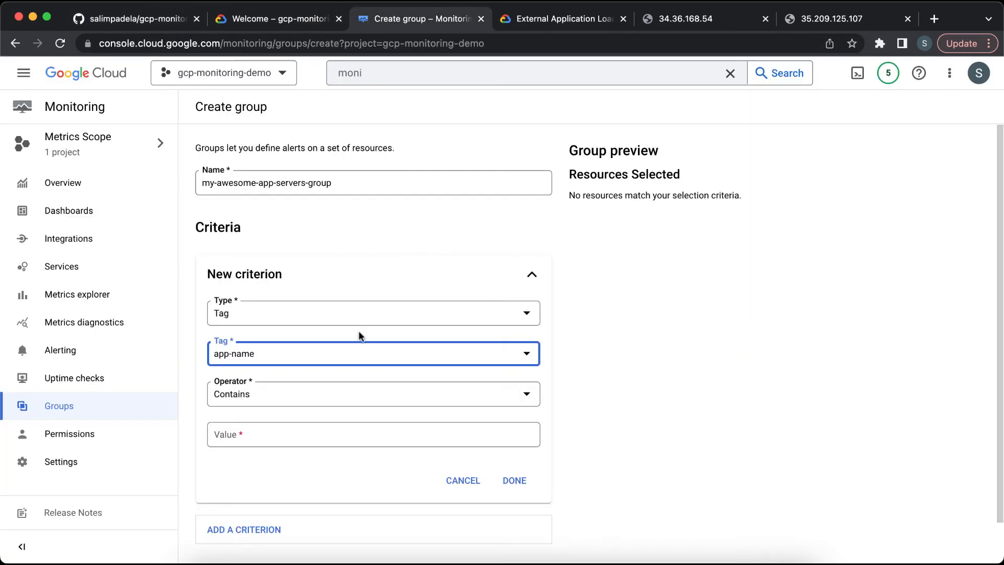
pyautogui.click(328, 399)
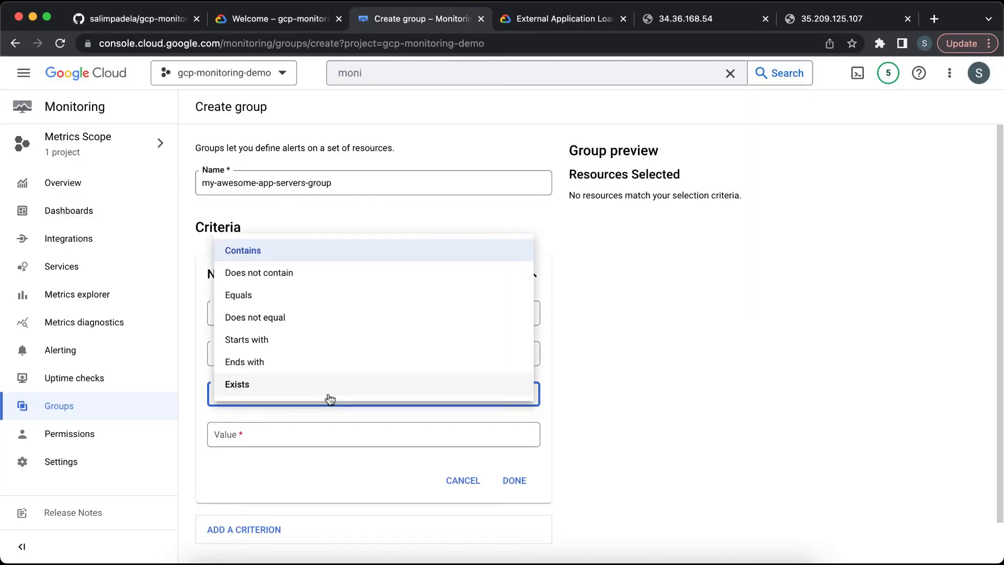
pyautogui.click(319, 295)
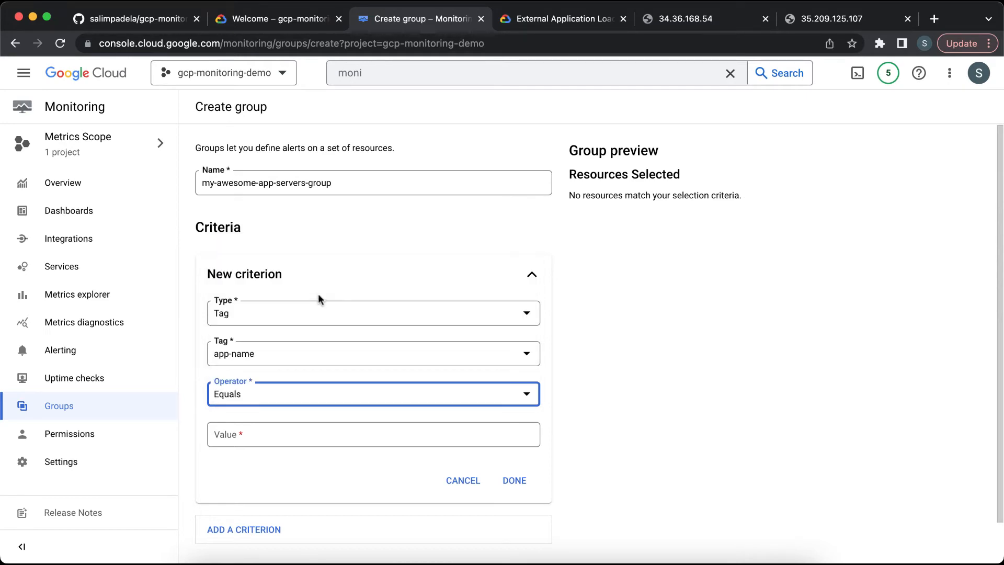
pyautogui.click(308, 435)
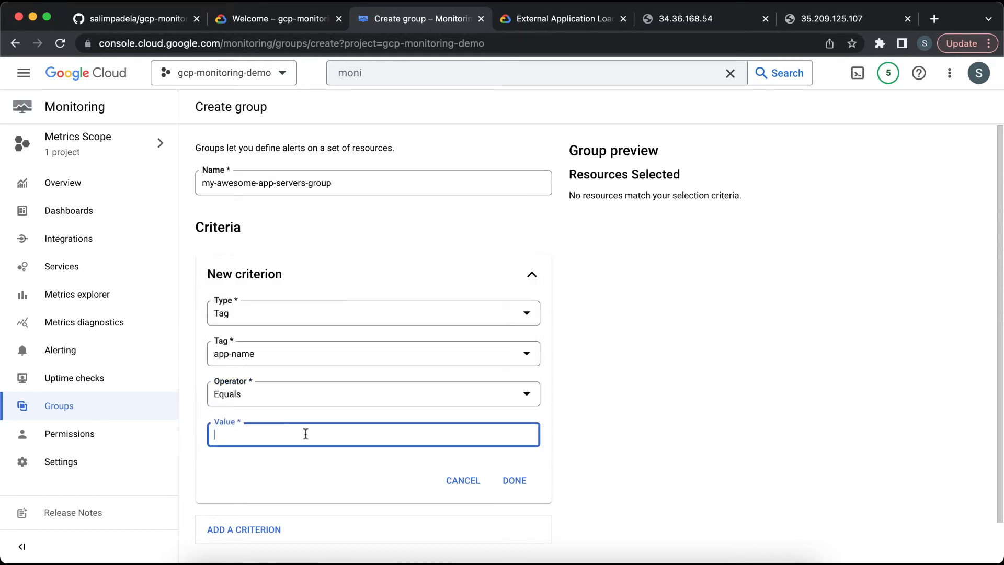
pyautogui.write('my-awesome-app')
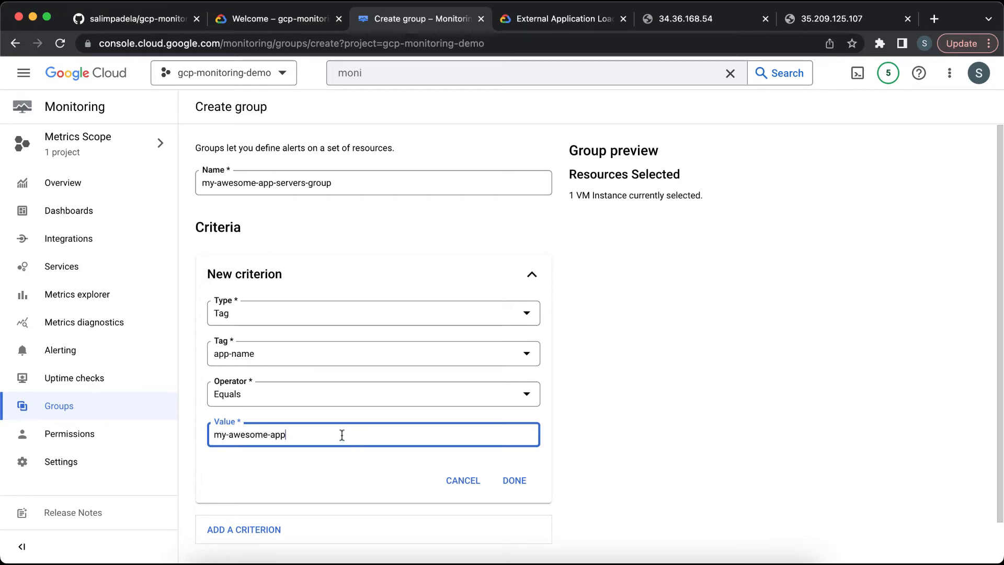
# Step: Finish the Tag app-name equals my-awesome-app criterion and create the group
pyautogui.tripleClick(608, 197)
pyautogui.click(608, 197)
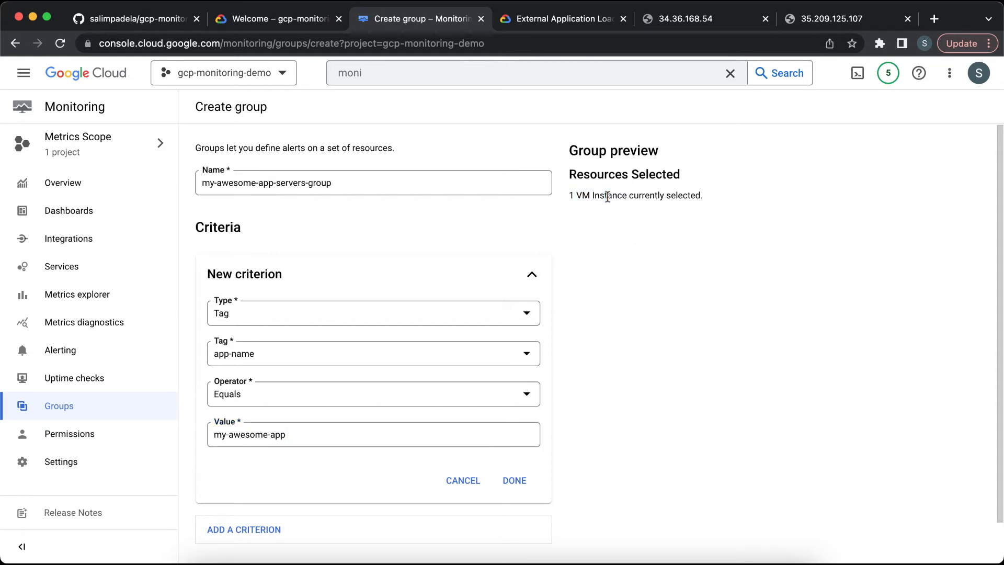
pyautogui.click(365, 435)
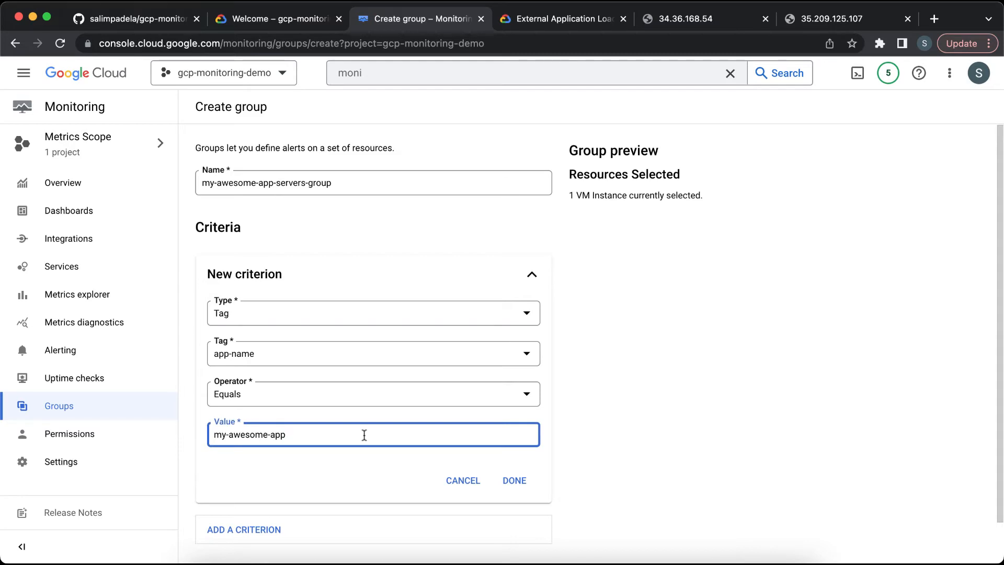
pyautogui.press('BackSpace')
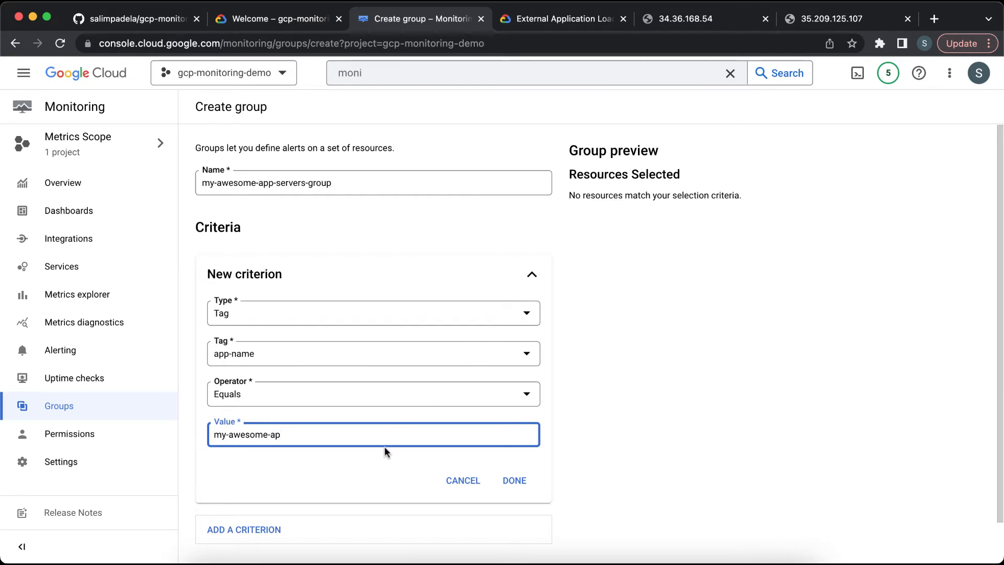
pyautogui.write('p')
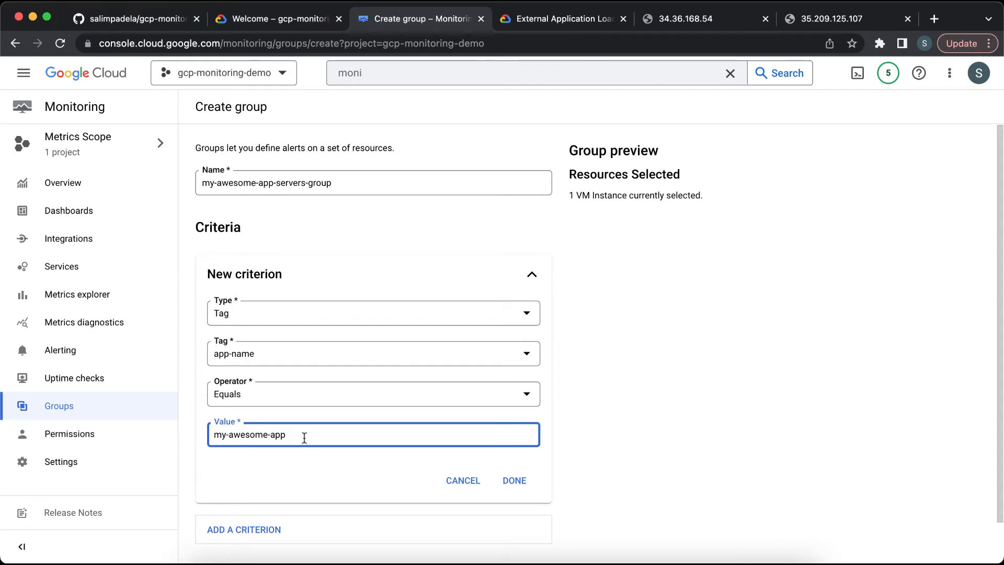
pyautogui.click(516, 484)
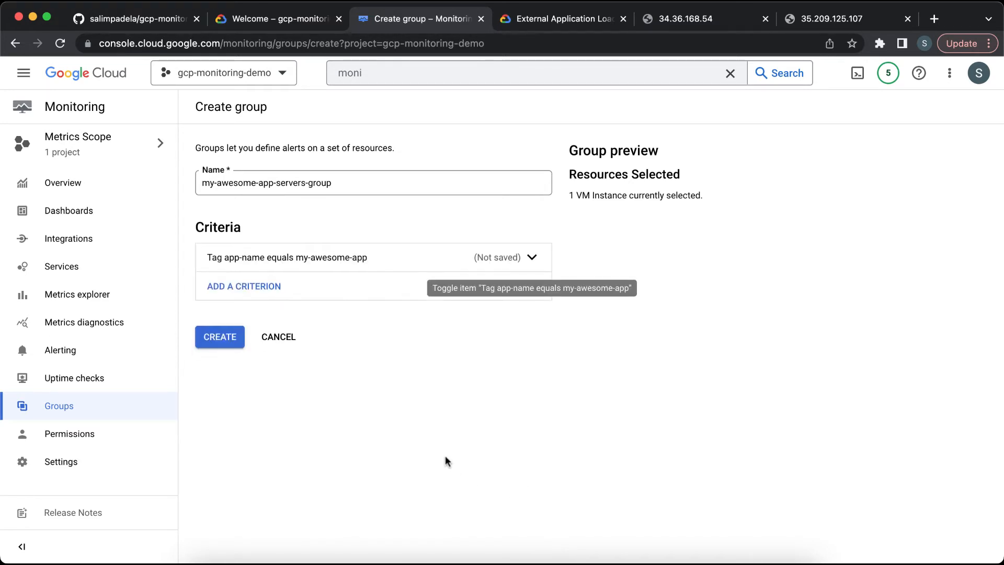
pyautogui.click(219, 337)
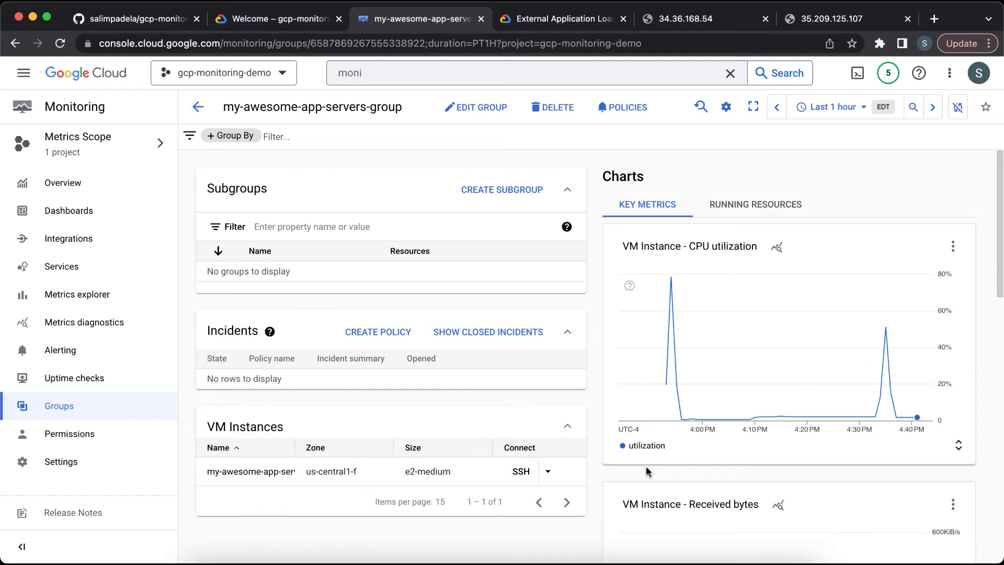
# Step: Scroll through the new group's VM metric charts, then read the README's Create Uptime Check section
pyautogui.scroll(-5, 598, 473)
pyautogui.scroll(-3, 598, 472)
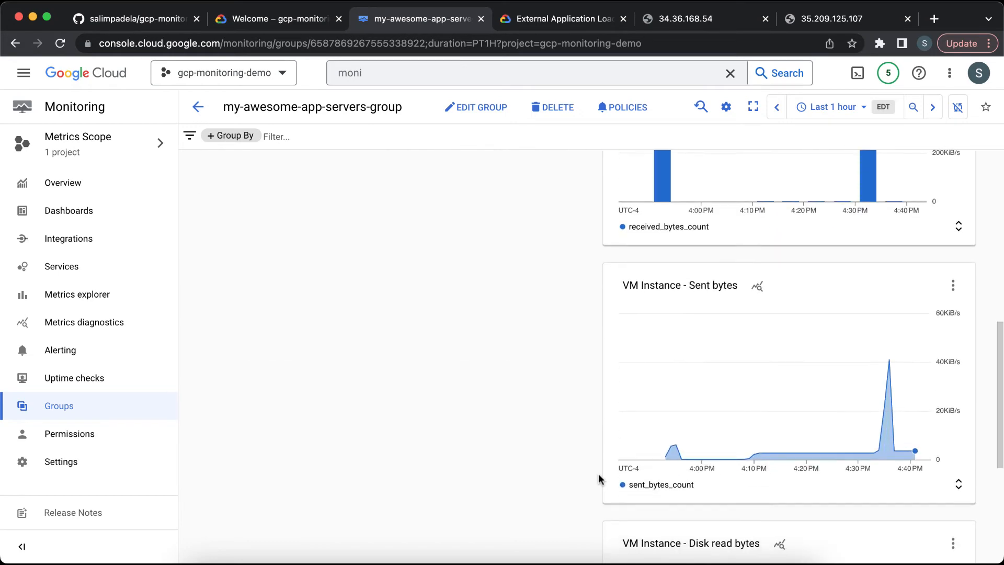
pyautogui.scroll(5, 598, 473)
pyautogui.scroll(-7, 598, 479)
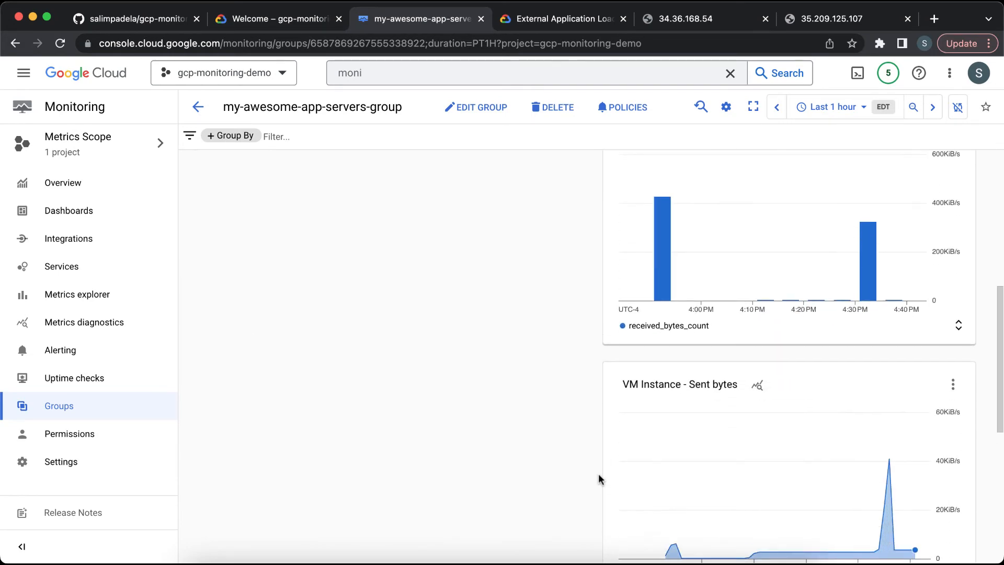
pyautogui.scroll(-3, 600, 479)
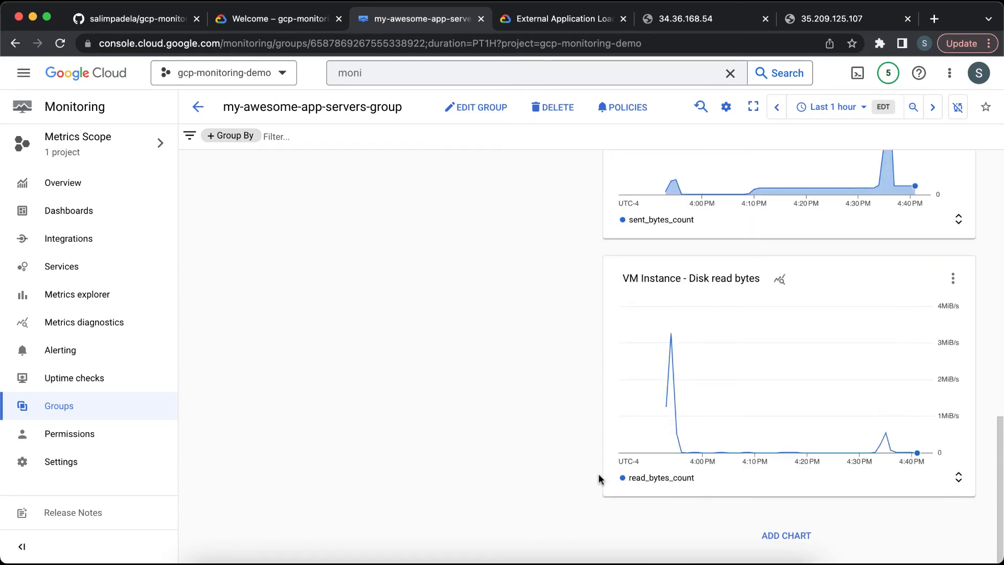
pyautogui.scroll(10, 600, 479)
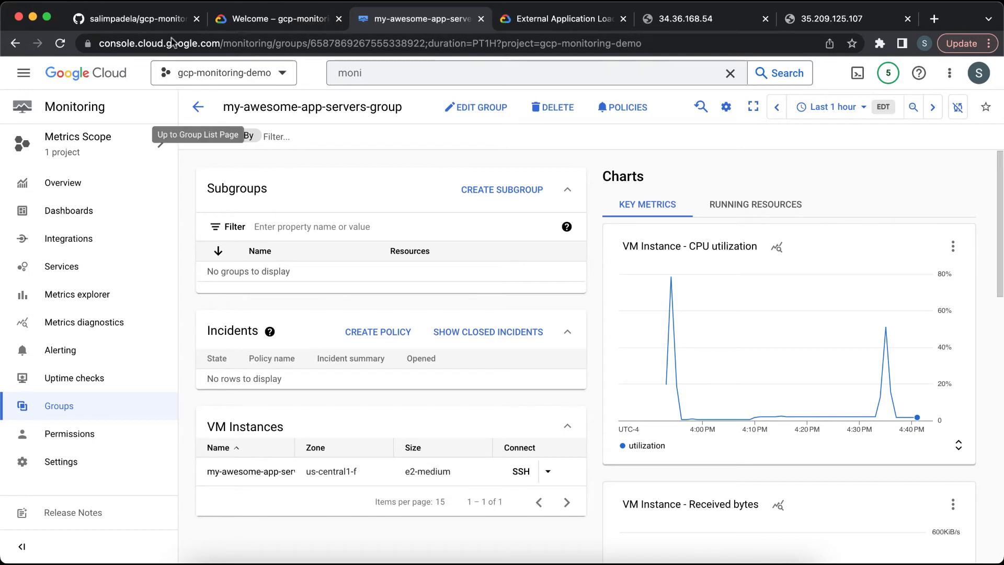
pyautogui.click(164, 19)
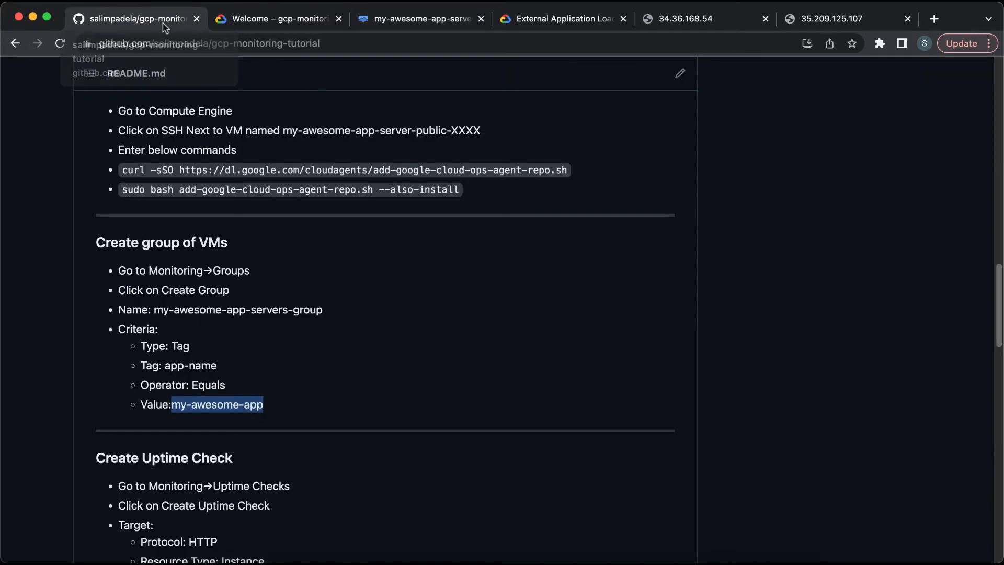
pyautogui.scroll(-3, 327, 308)
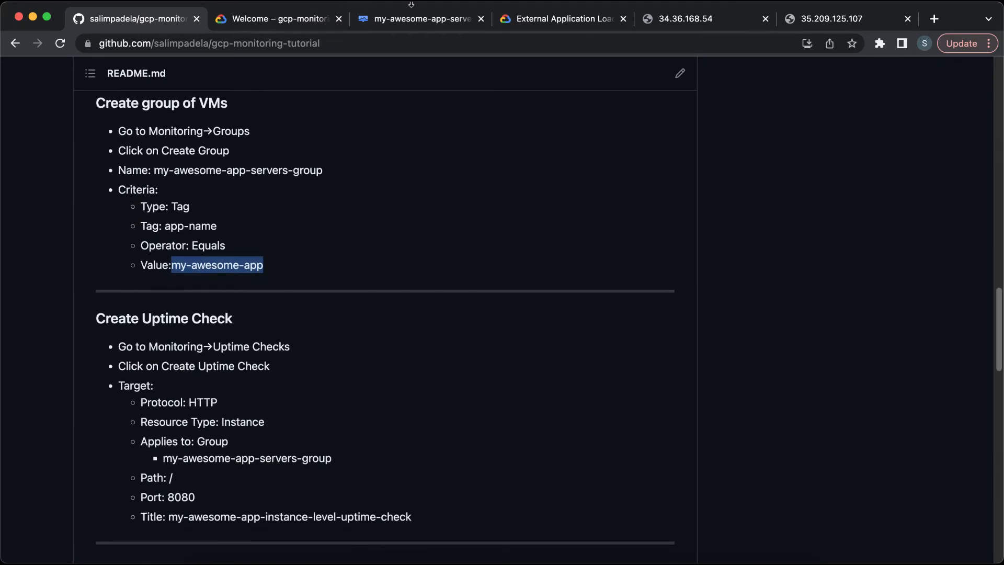
pyautogui.click(406, 24)
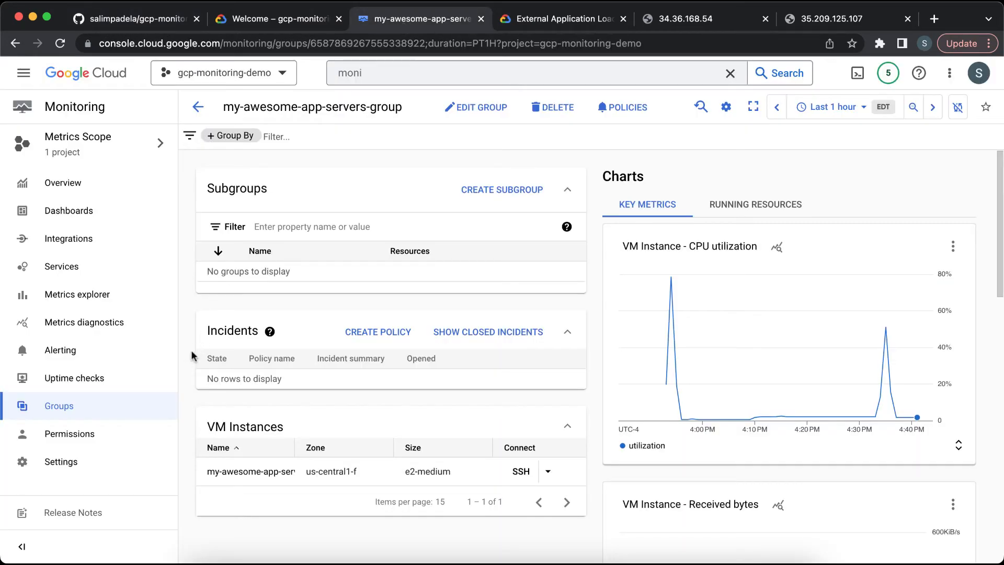
# Step: Start creating an uptime check with protocol HTTP and resource type Instance
pyautogui.click(116, 384)
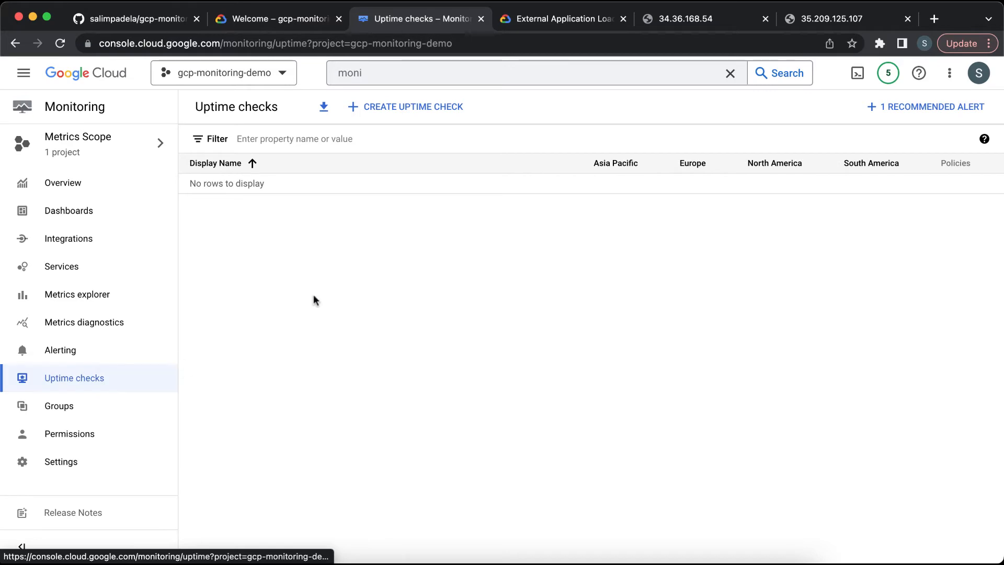
pyautogui.click(408, 113)
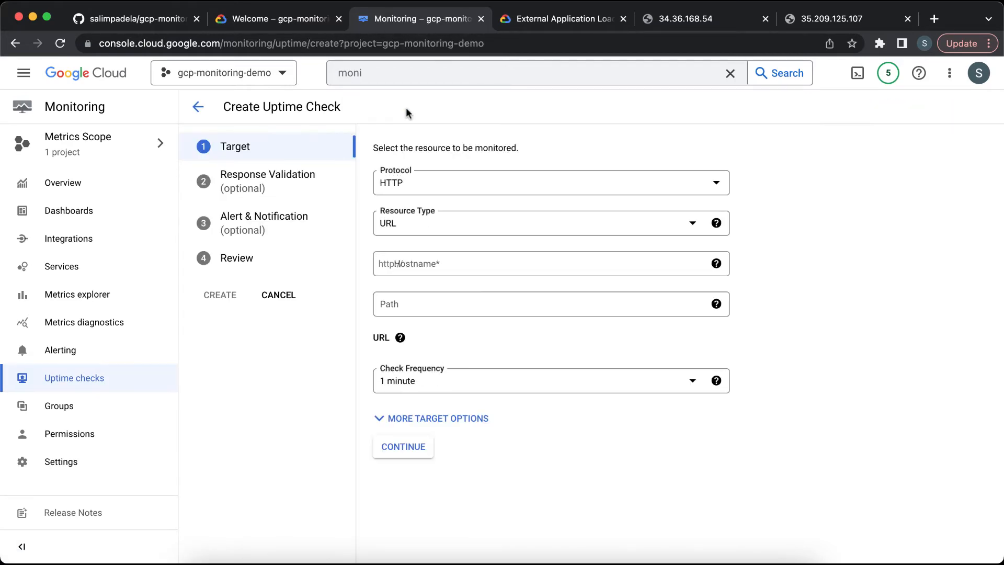
pyautogui.click(421, 190)
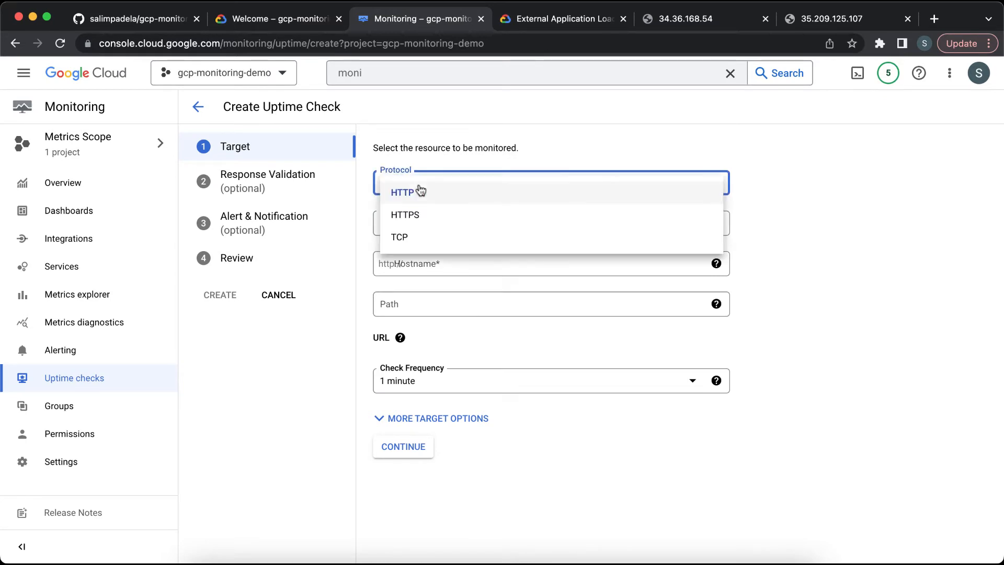
pyautogui.click(420, 190)
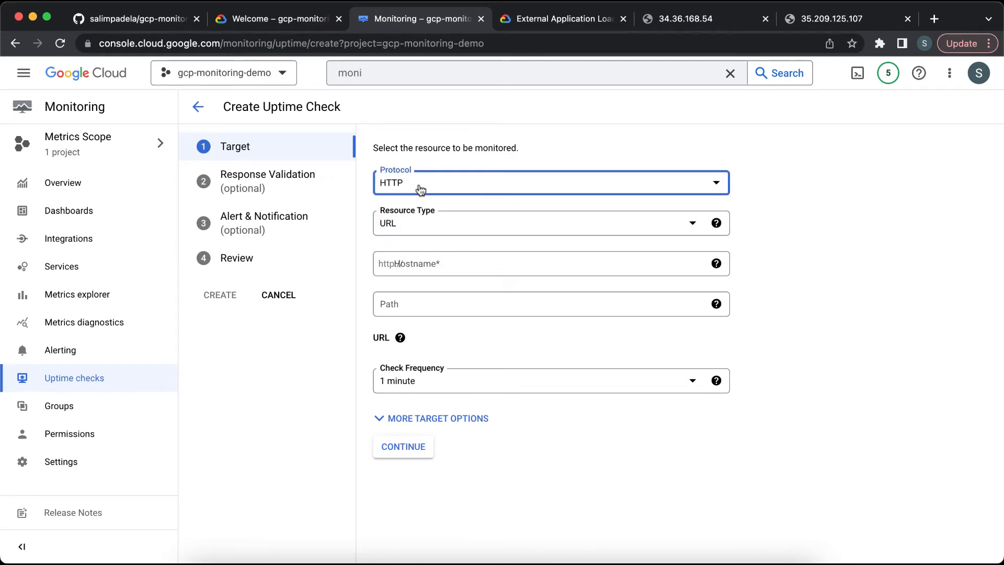
pyautogui.click(443, 230)
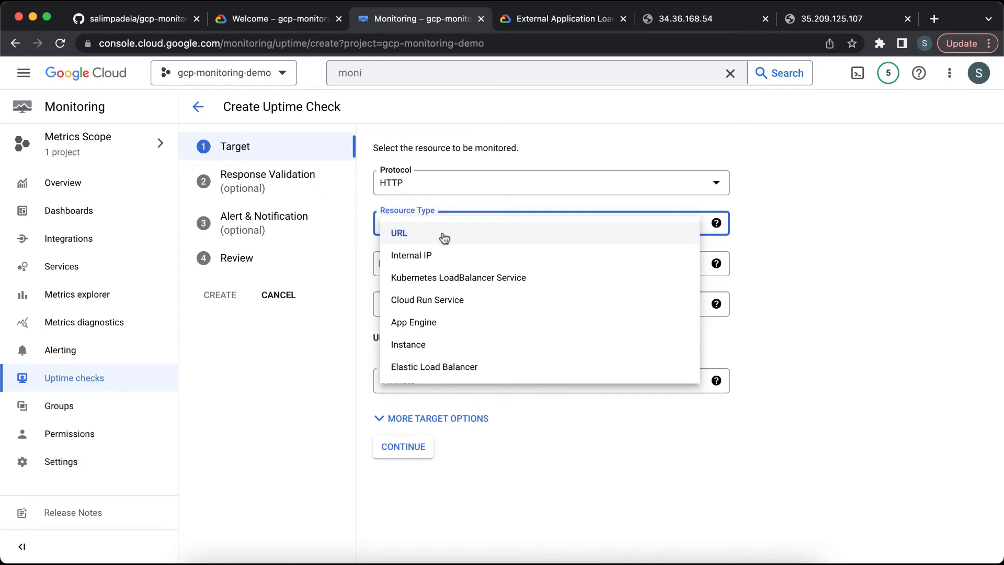
pyautogui.click(449, 348)
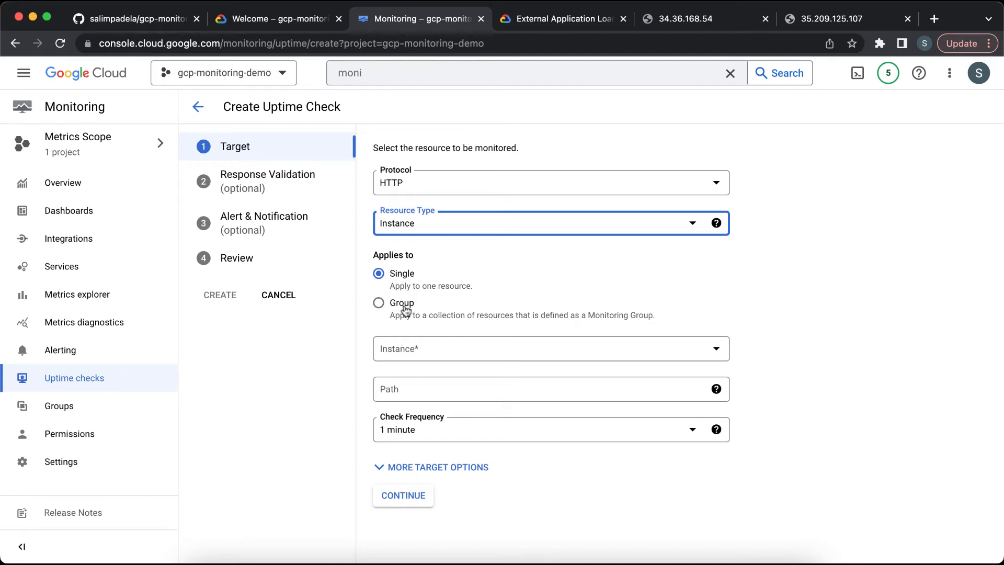
pyautogui.click(444, 347)
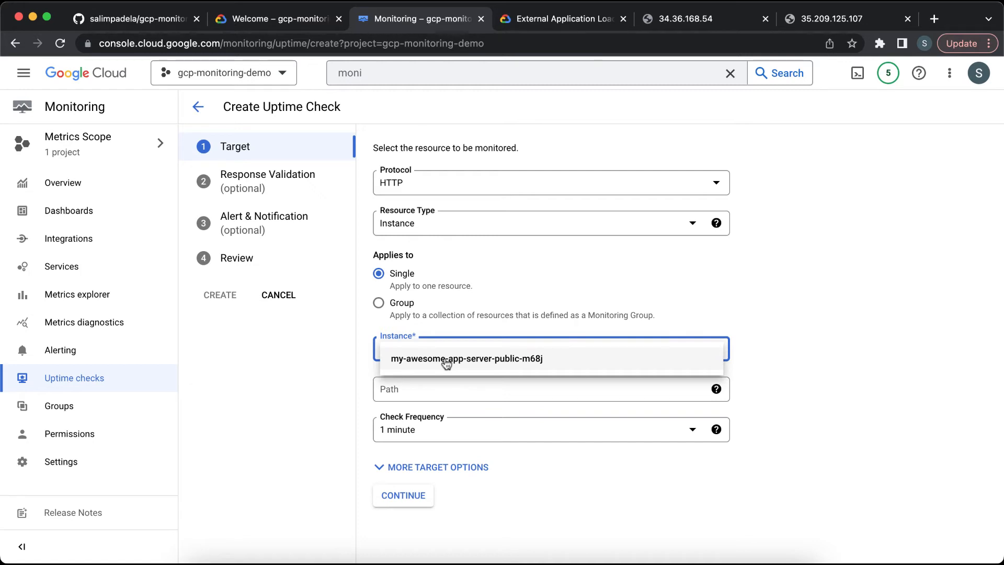
pyautogui.click(344, 353)
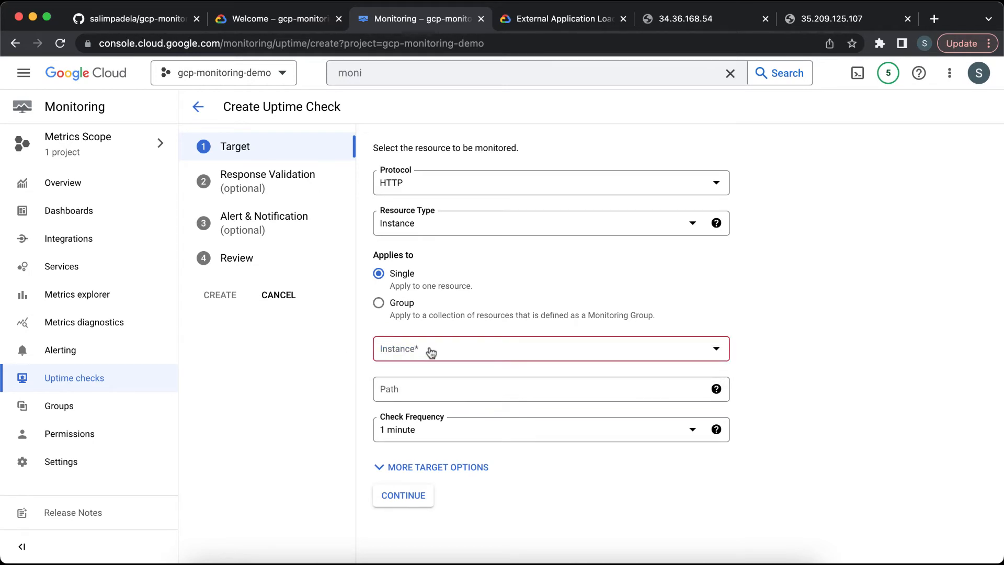
pyautogui.click(428, 348)
pyautogui.click(320, 365)
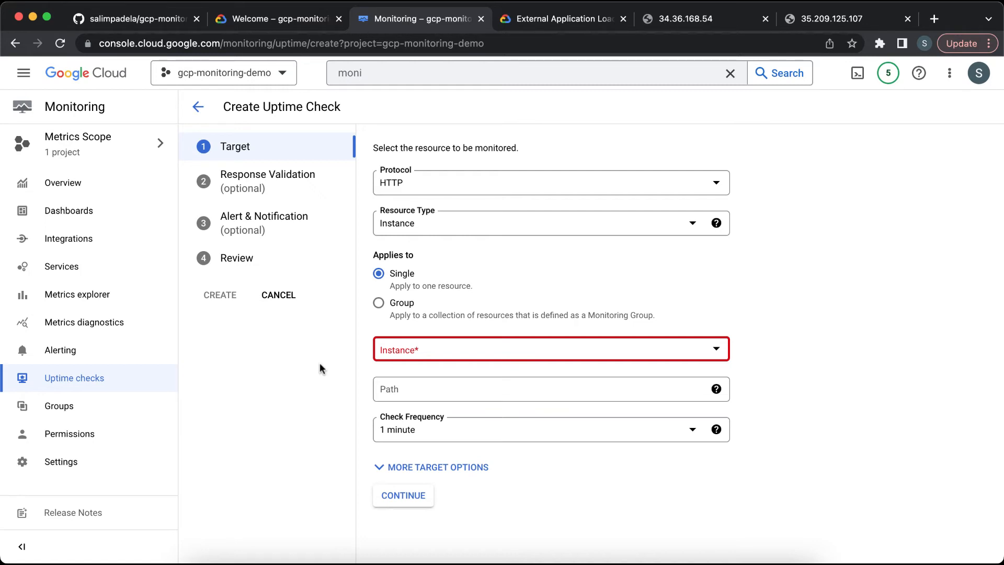
# Step: Apply the uptime check to the group my-awesome-app-servers-group and set its path to /
pyautogui.click(382, 309)
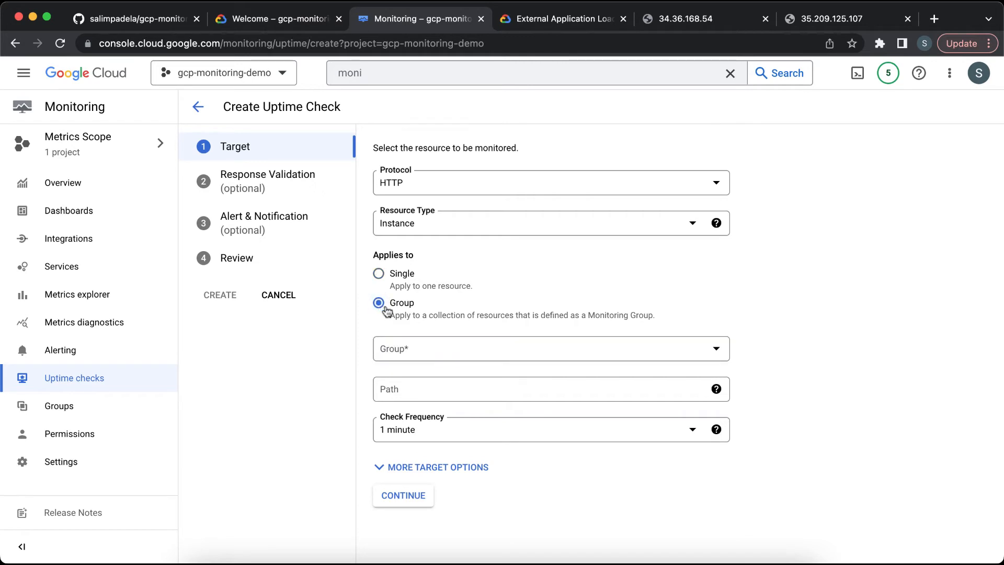
pyautogui.click(444, 346)
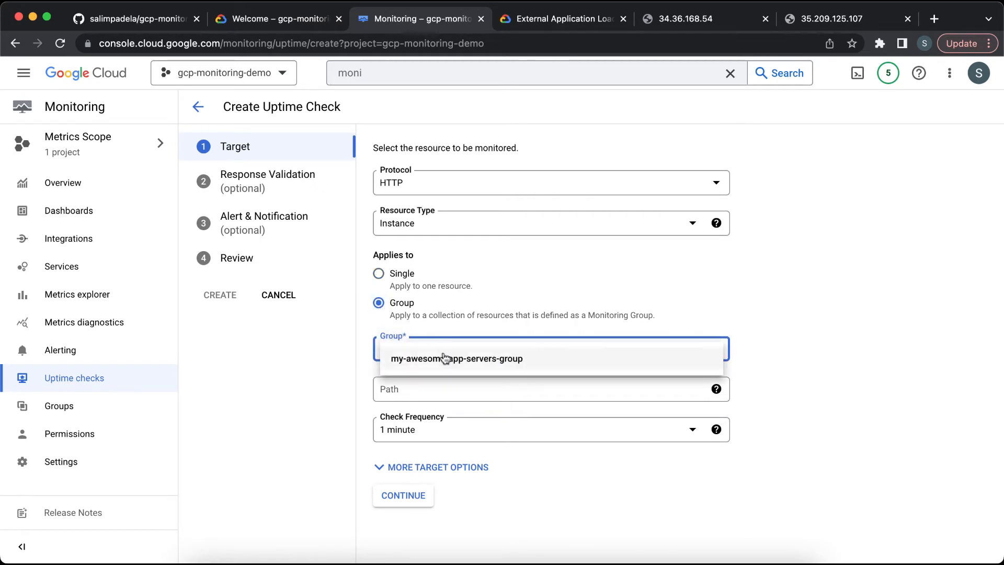
pyautogui.click(445, 359)
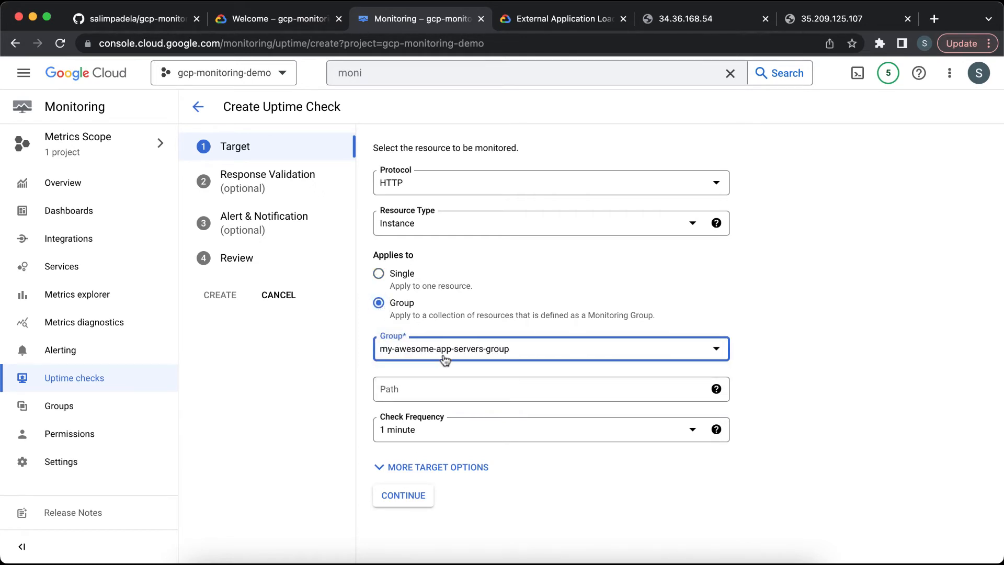
pyautogui.click(438, 388)
pyautogui.write('/')
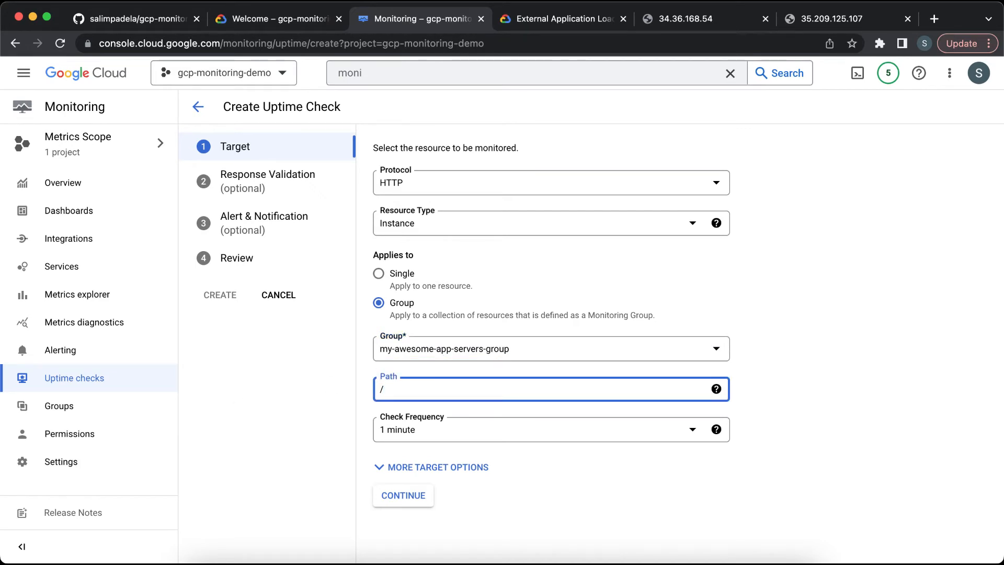
pyautogui.scroll(-6, 523, 463)
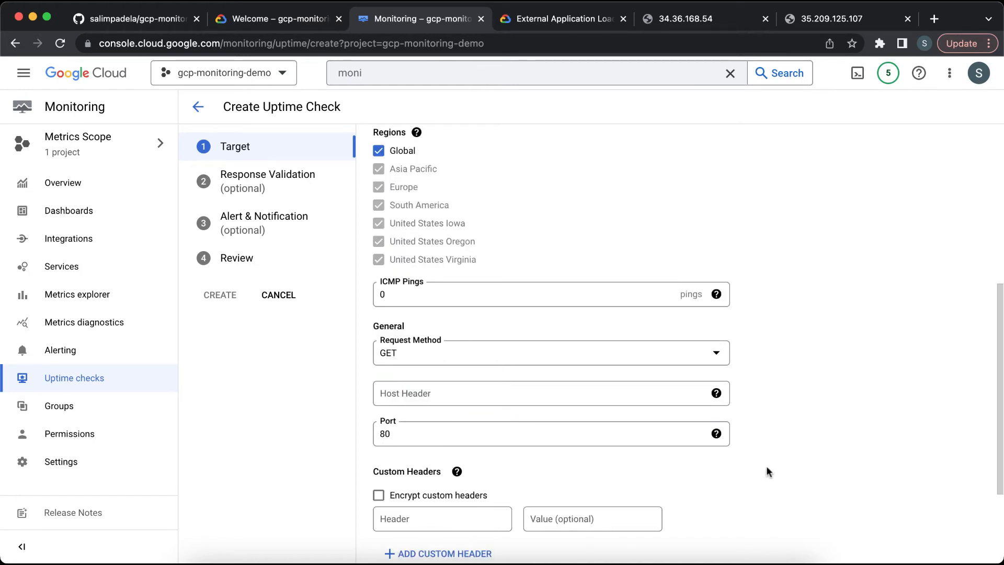
pyautogui.scroll(1, 765, 471)
pyautogui.scroll(-2, 766, 471)
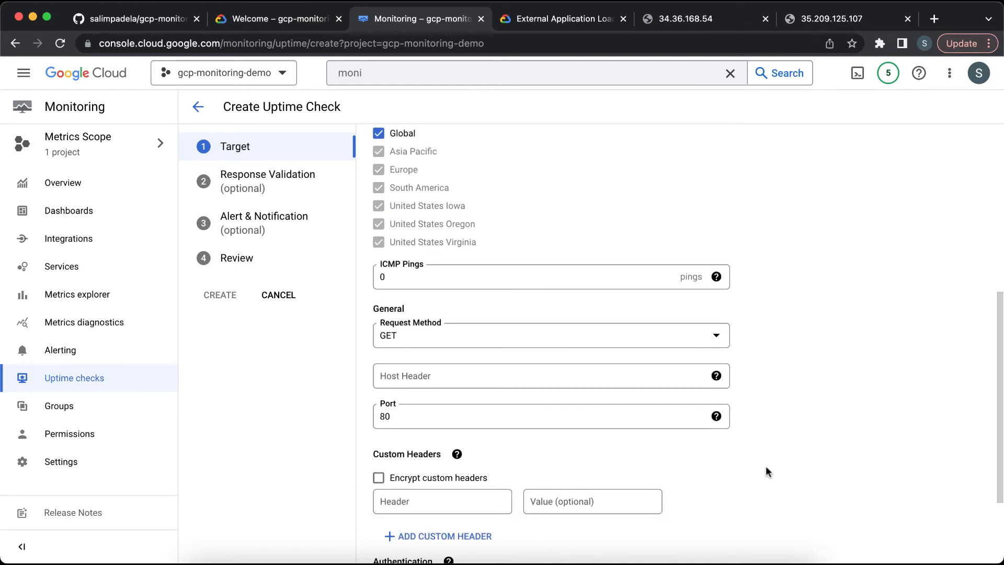
# Step: Set the uptime check port to 8080 and continue to the Response Validation step
pyautogui.click(486, 417)
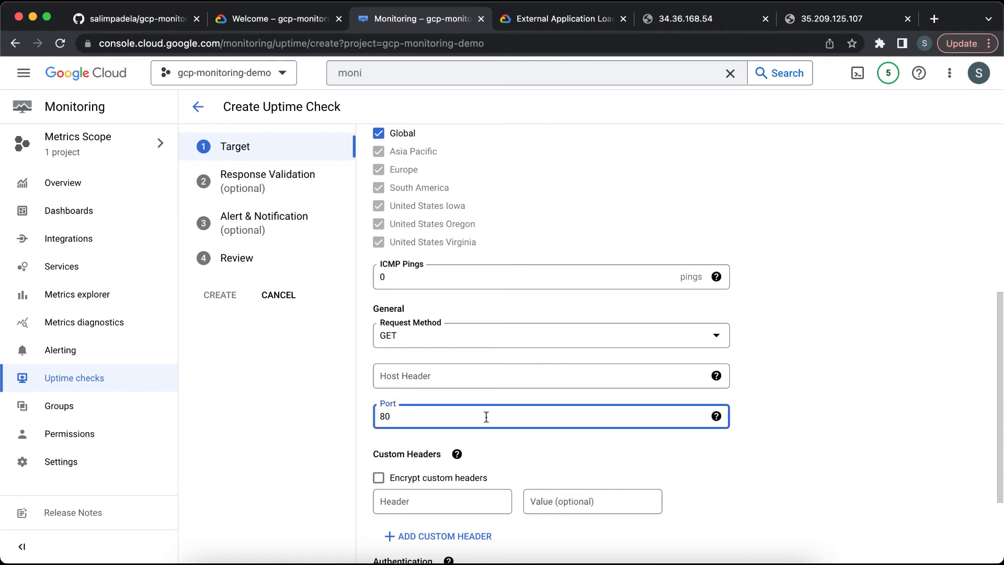
pyautogui.write('80')
pyautogui.scroll(-1, 756, 347)
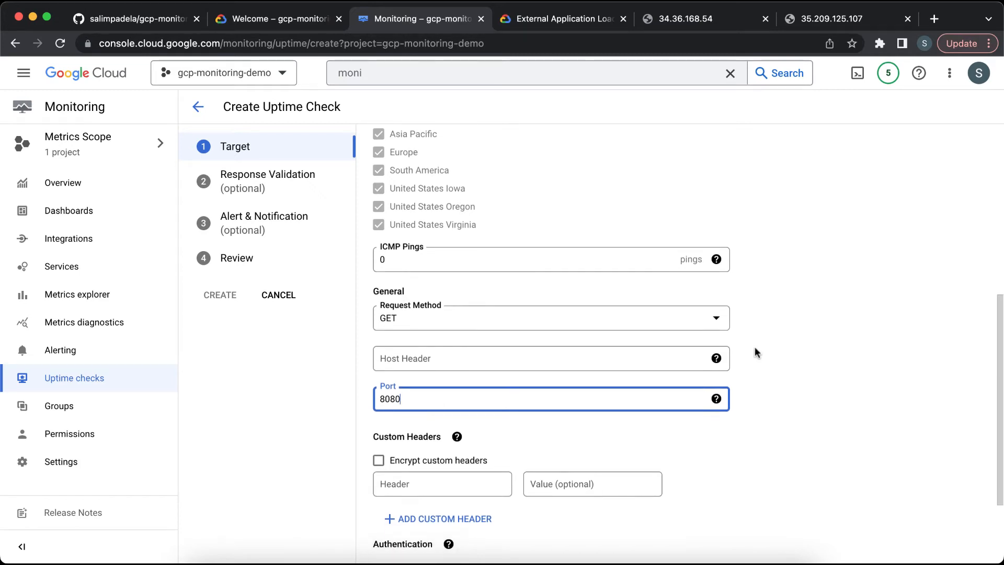
pyautogui.scroll(-1, 755, 353)
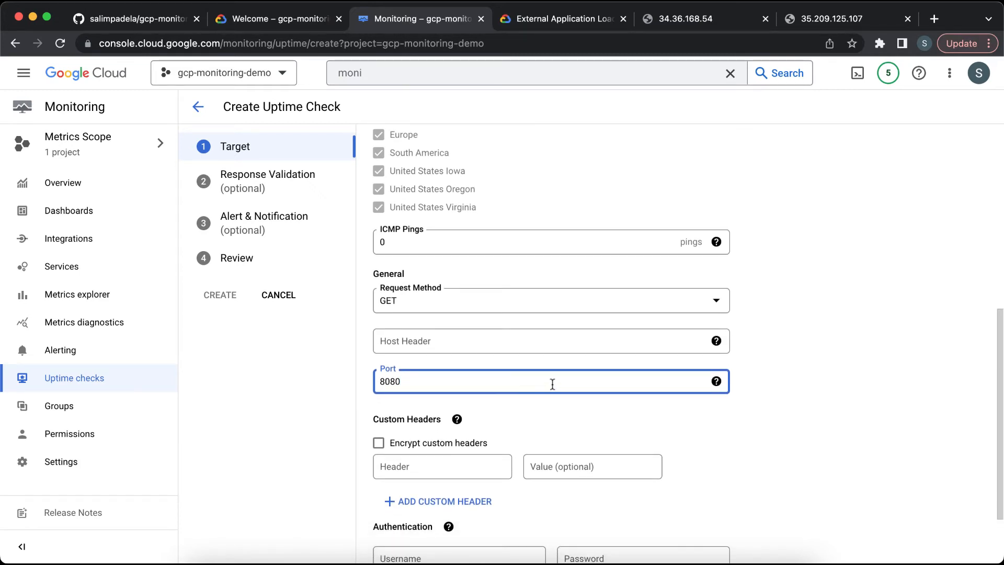
pyautogui.scroll(-5, 553, 384)
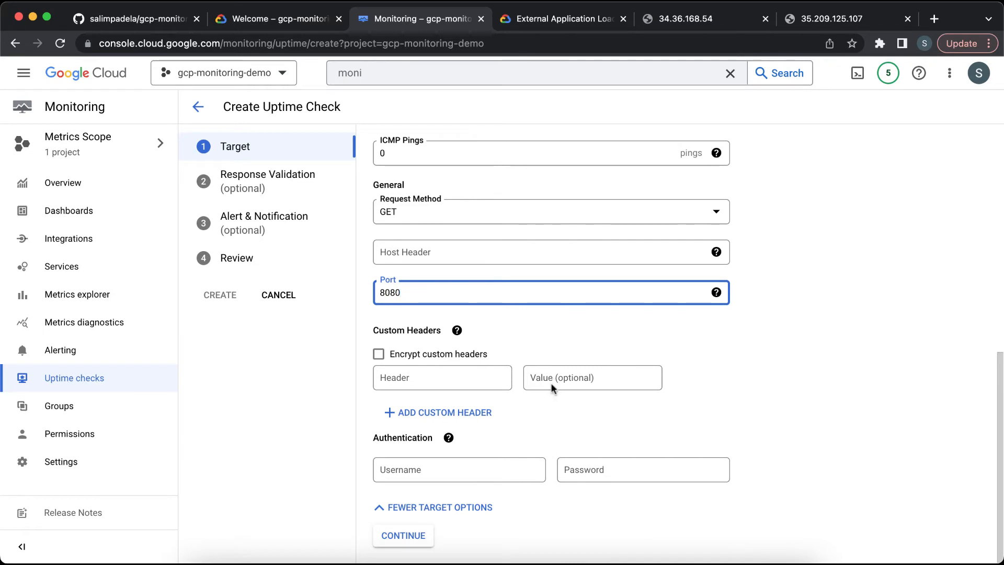
pyautogui.click(410, 538)
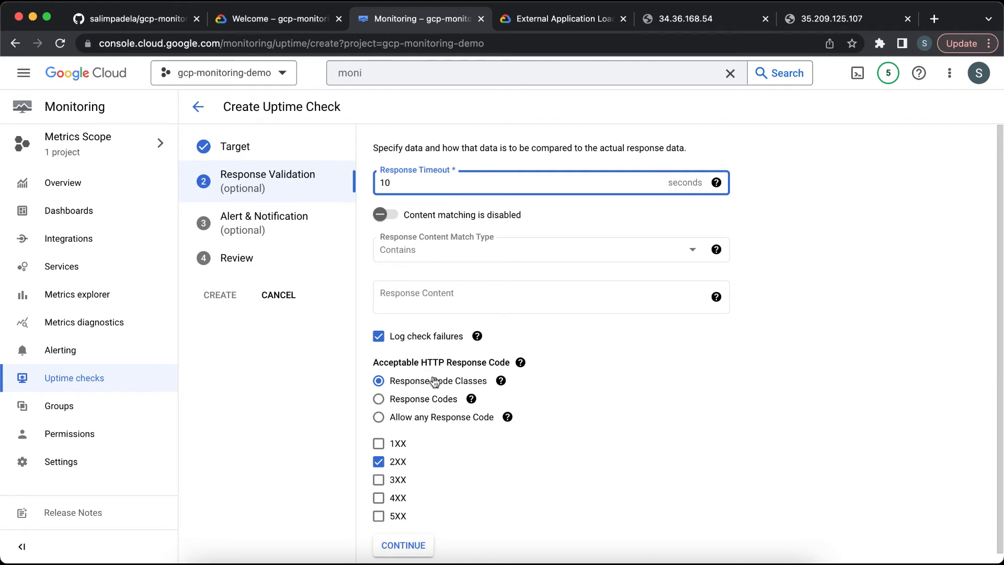
# Step: Return to the Target step and experiment with selecting individual check regions before restoring Global
pyautogui.scroll(-1, 432, 386)
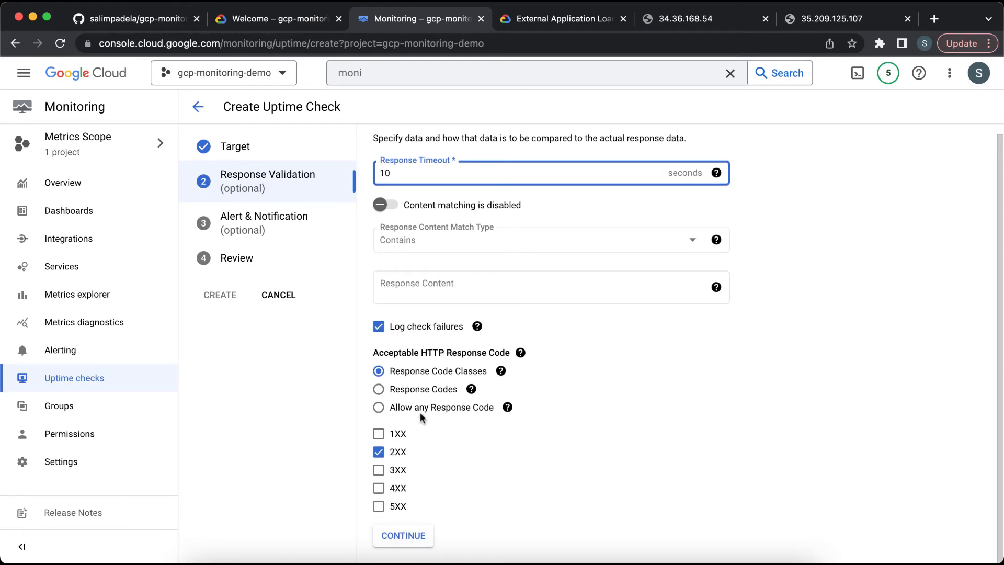
pyautogui.click(287, 143)
pyautogui.scroll(-2, 522, 303)
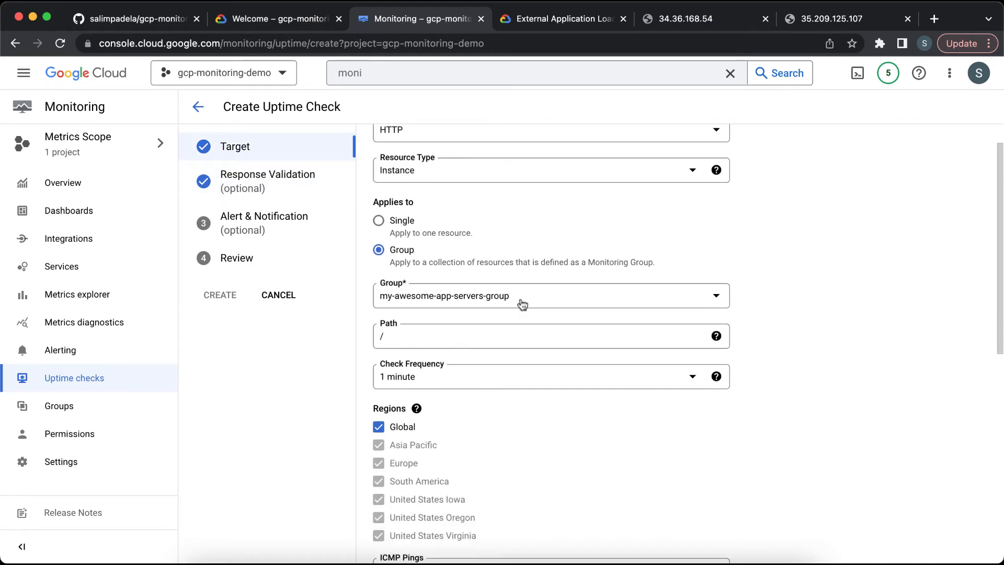
pyautogui.scroll(-5, 522, 304)
pyautogui.scroll(2, 521, 303)
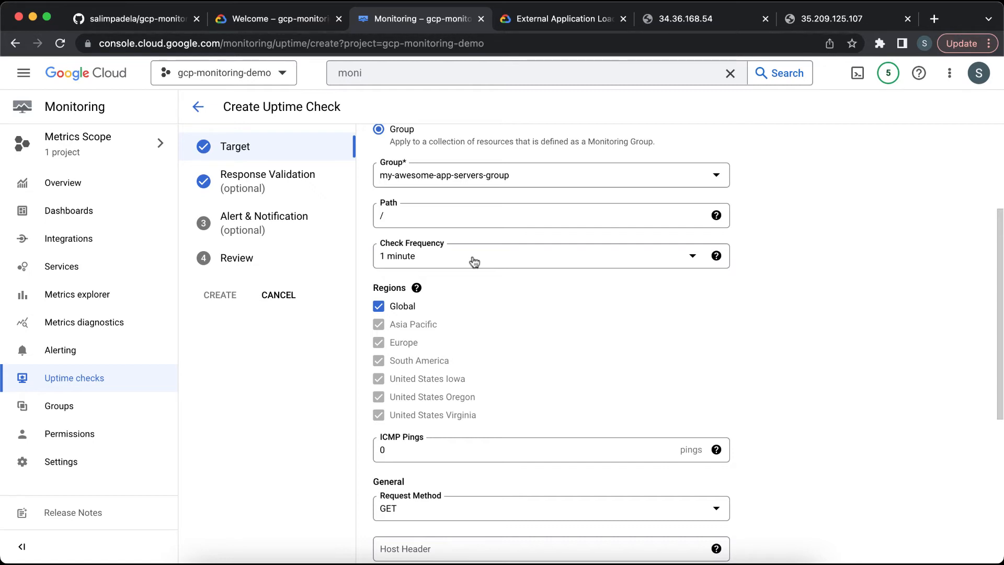
pyautogui.click(416, 288)
pyautogui.click(380, 309)
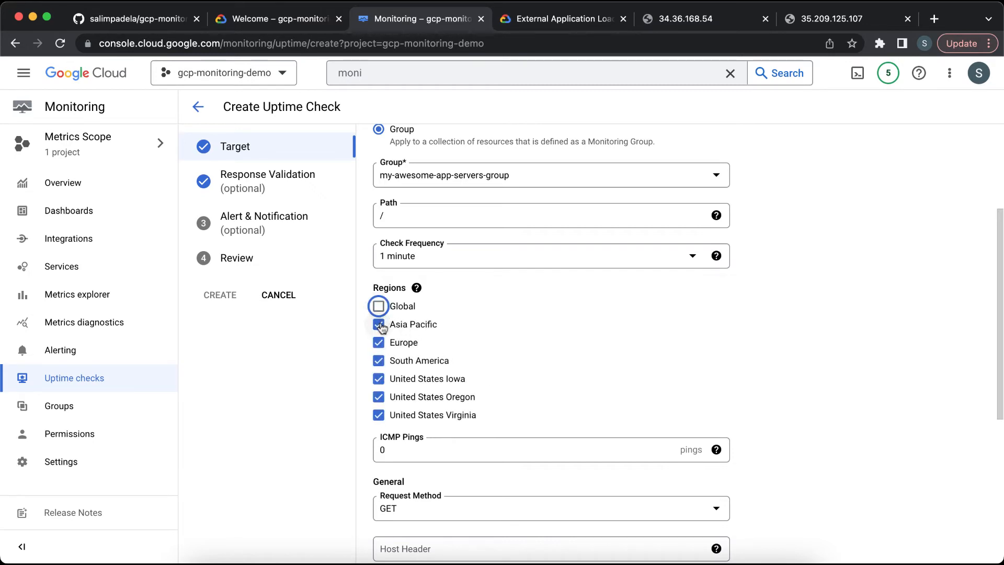
pyautogui.click(380, 325)
pyautogui.click(379, 361)
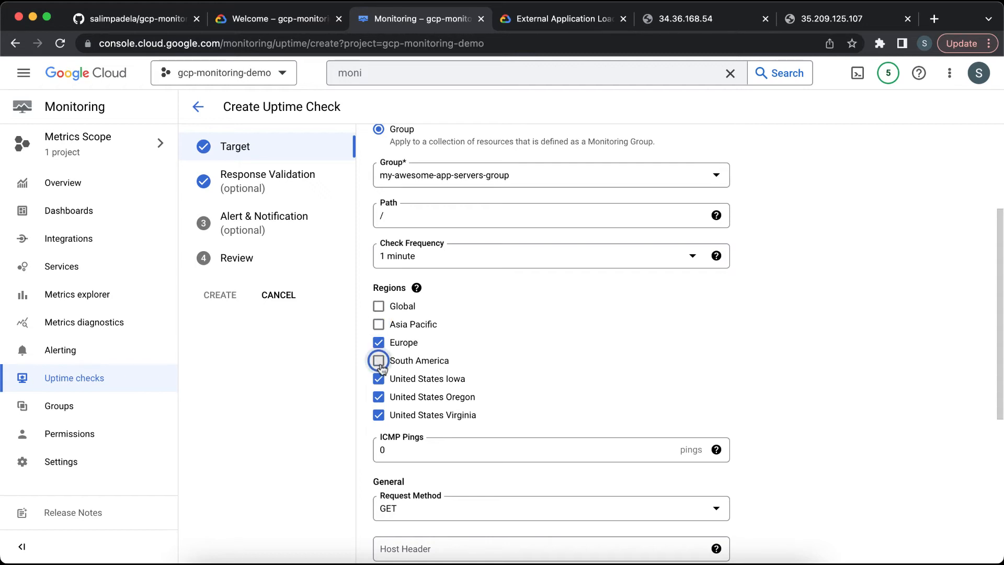
pyautogui.click(379, 378)
pyautogui.click(378, 397)
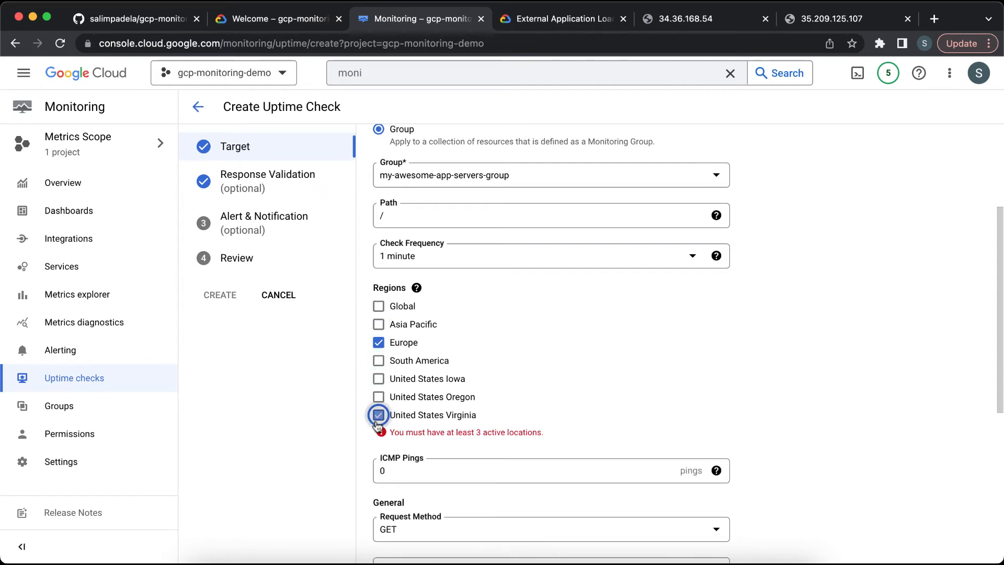
pyautogui.click(379, 398)
pyautogui.click(379, 379)
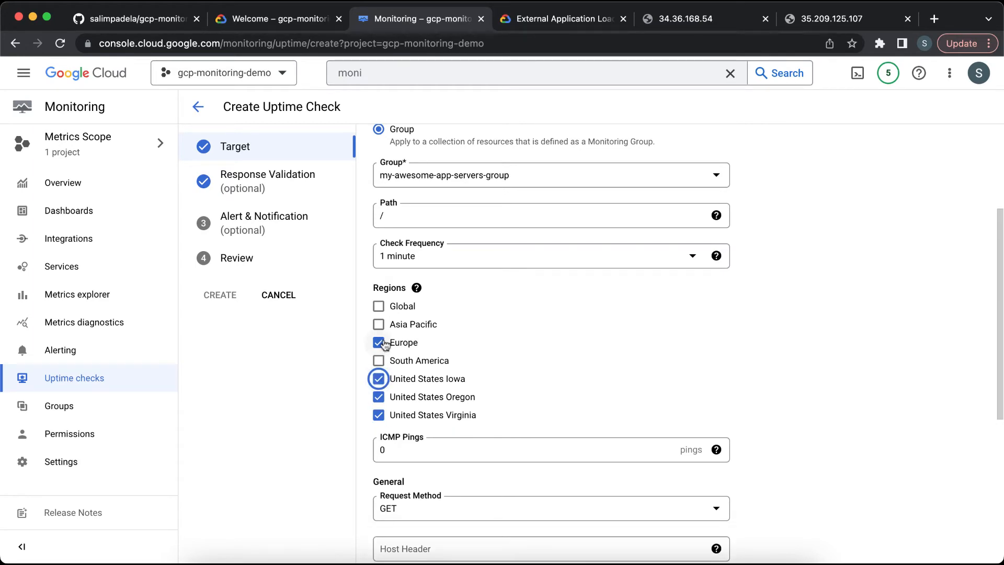
pyautogui.click(381, 343)
pyautogui.click(379, 378)
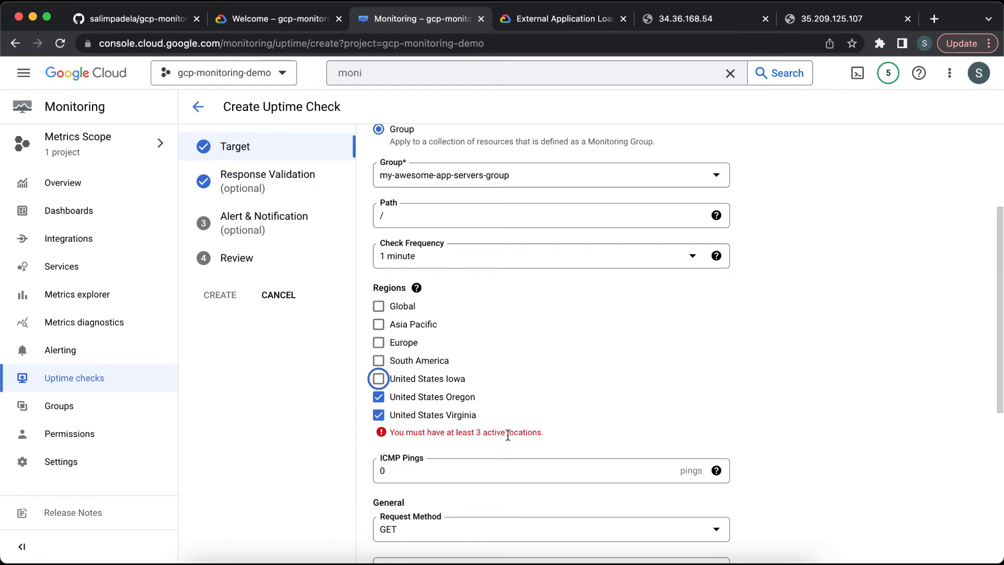
pyautogui.click(378, 378)
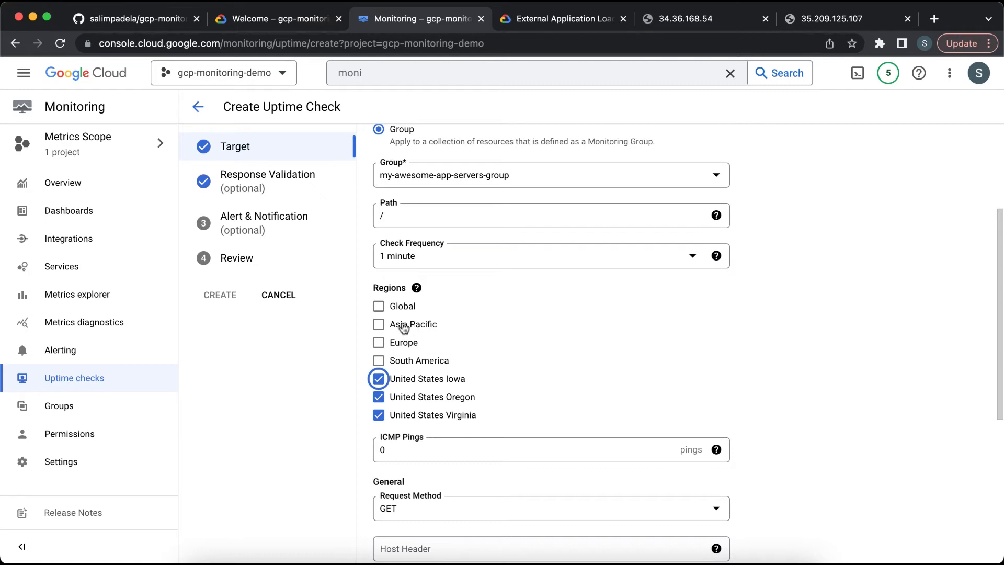
pyautogui.click(382, 308)
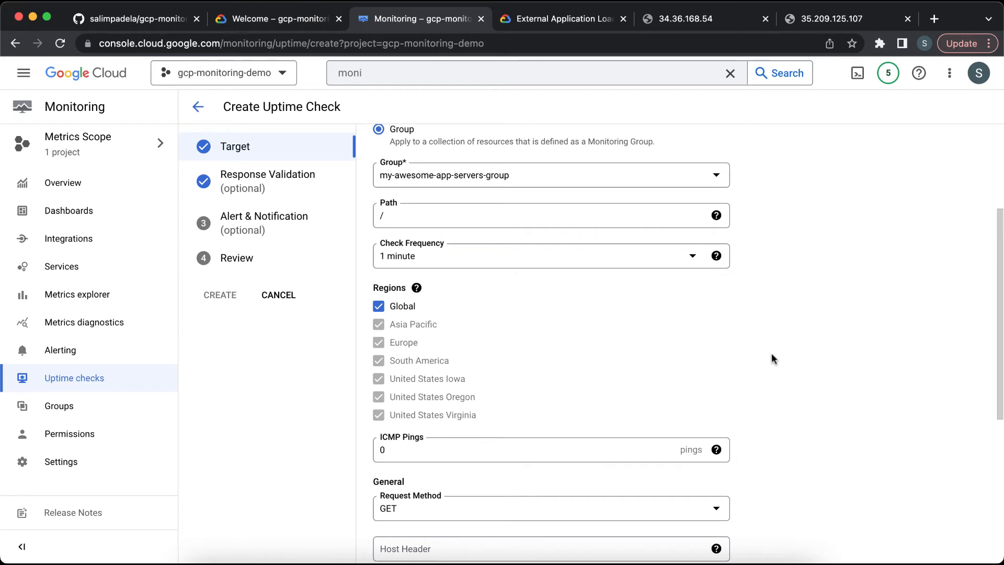
# Step: Continue from the Target step to Response Validation
pyautogui.scroll(-5, 771, 354)
pyautogui.scroll(-1, 771, 360)
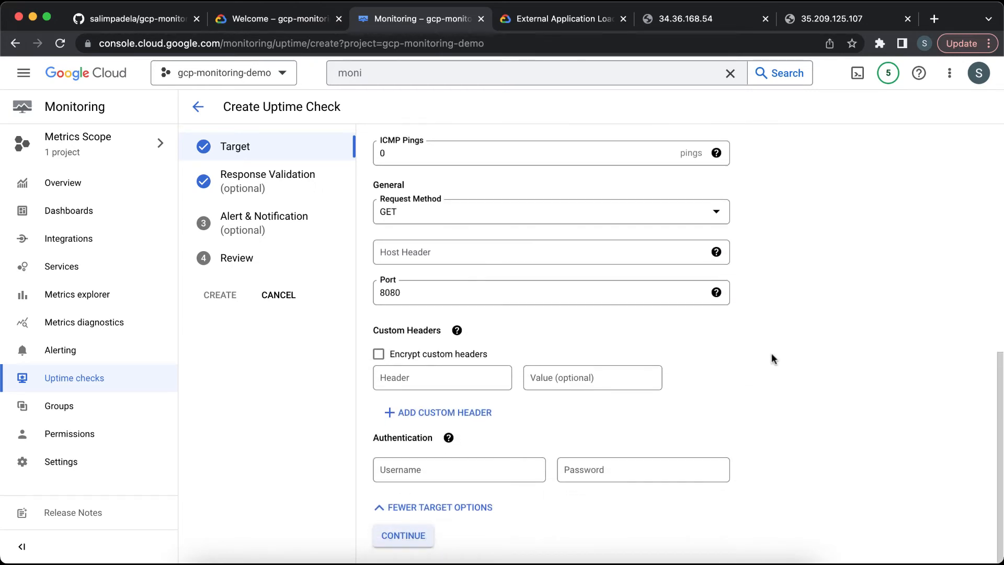
pyautogui.click(411, 538)
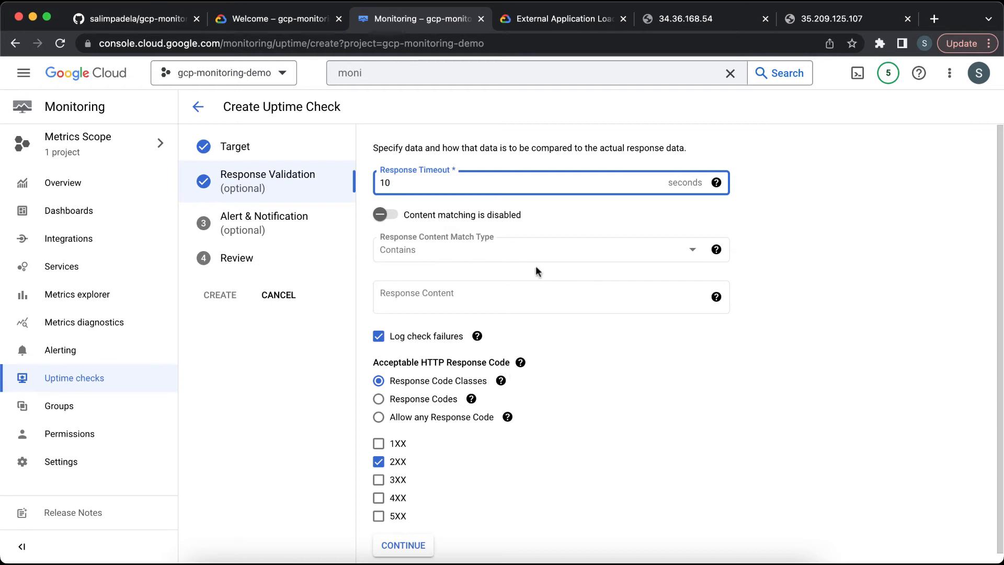
# Step: Try other acceptable HTTP response code options, including response code 200, before restoring the 2XX response code class
pyautogui.scroll(-1, 590, 361)
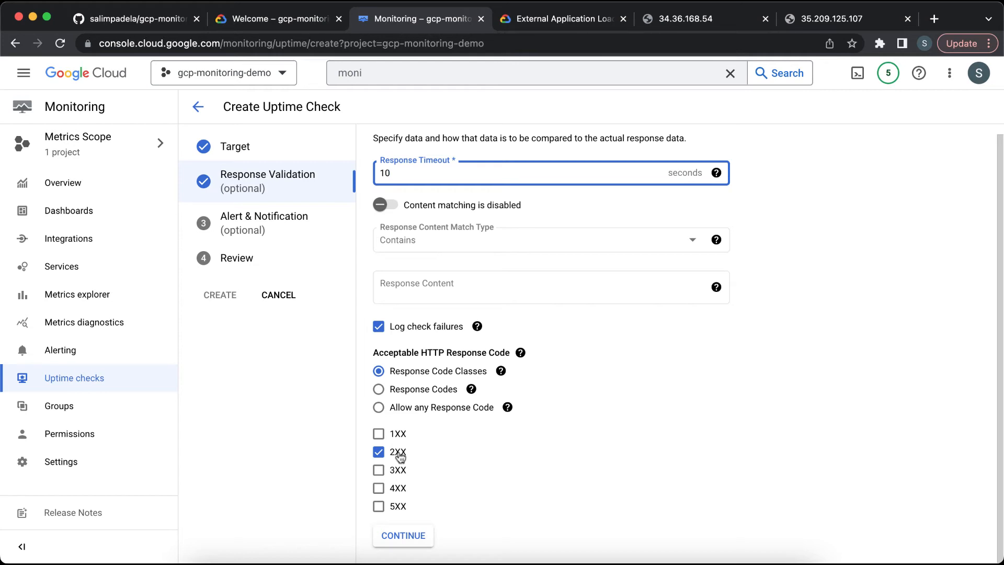
pyautogui.click(398, 489)
pyautogui.click(398, 472)
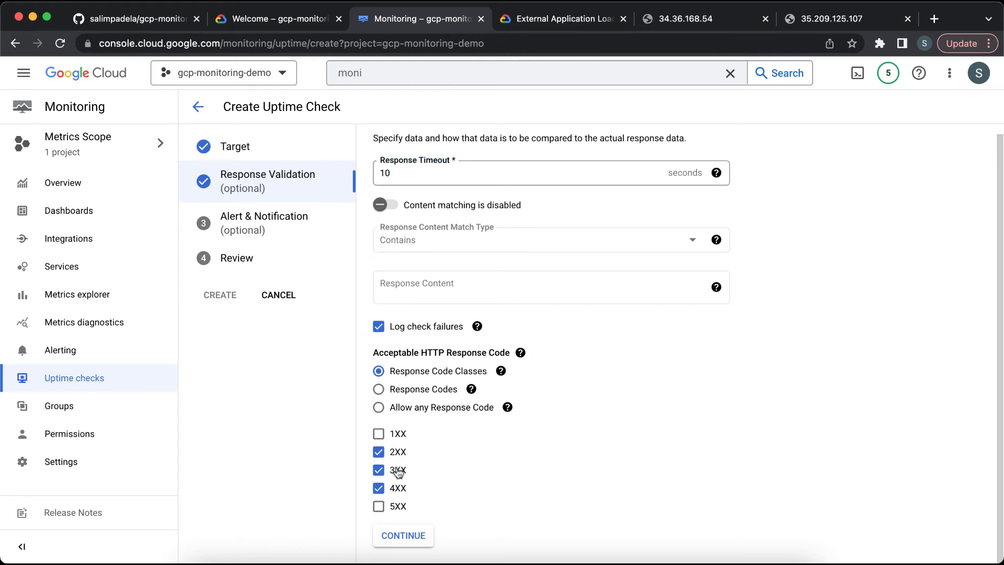
pyautogui.click(399, 471)
pyautogui.click(398, 489)
pyautogui.click(379, 390)
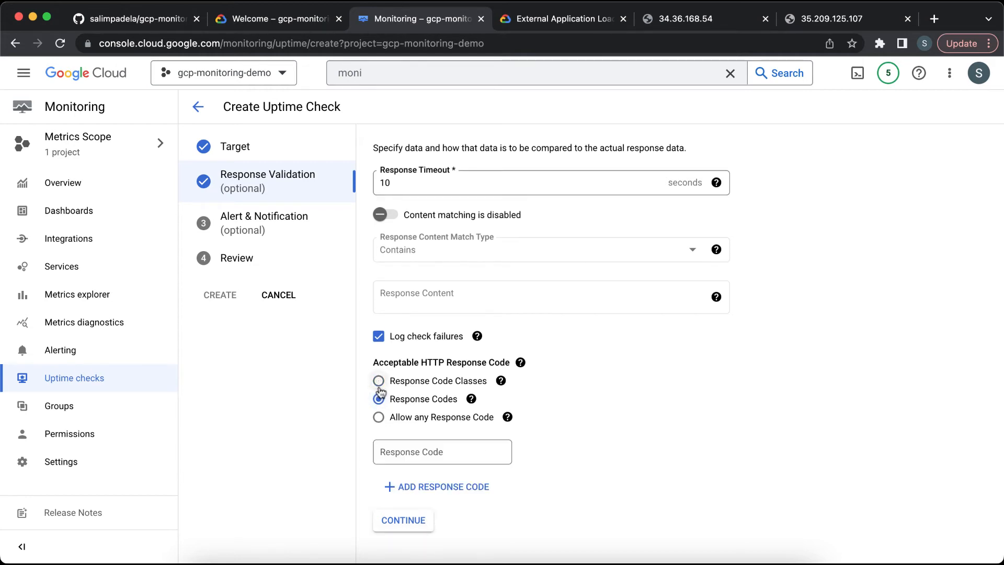
pyautogui.click(432, 451)
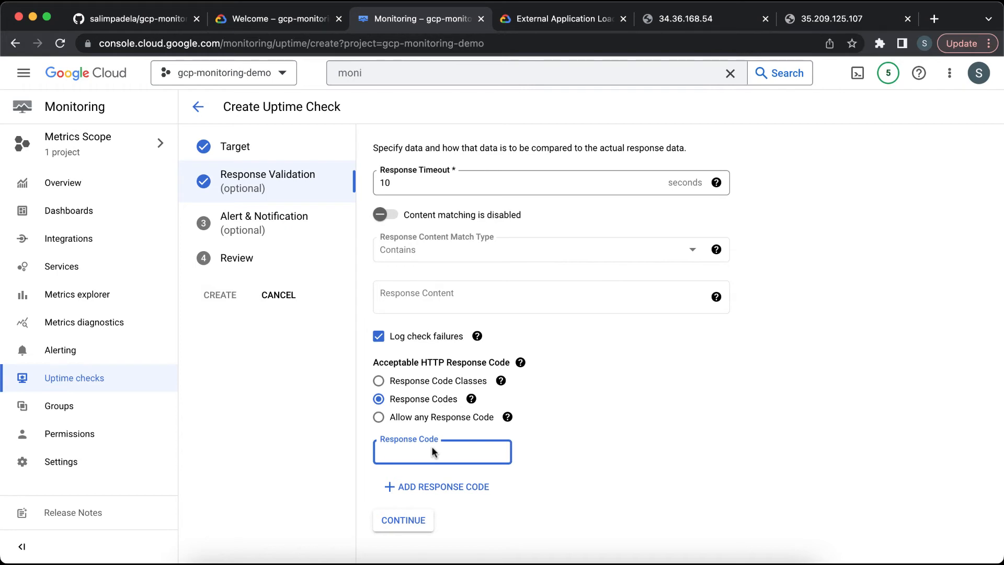
pyautogui.write('200')
pyautogui.click(403, 417)
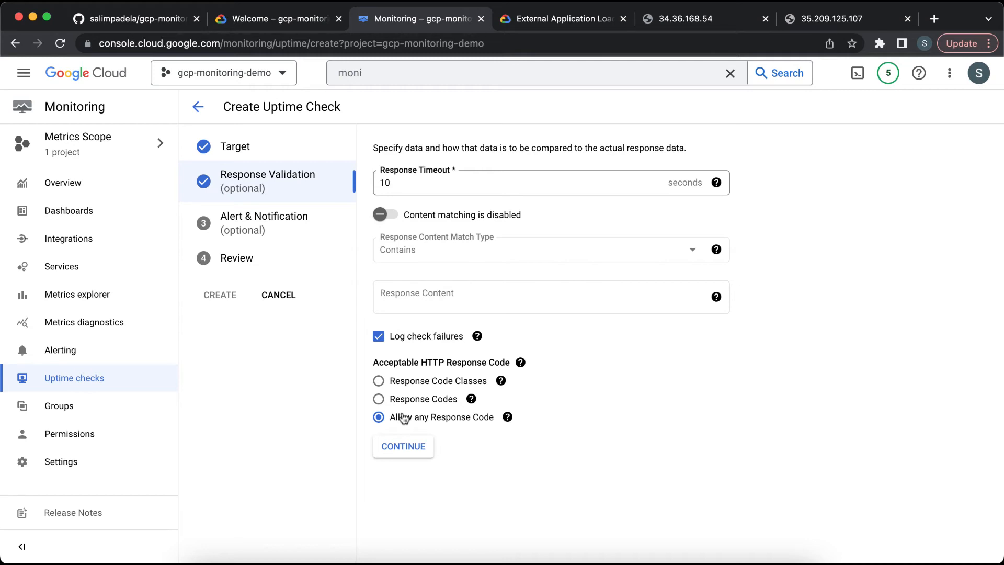
pyautogui.click(406, 384)
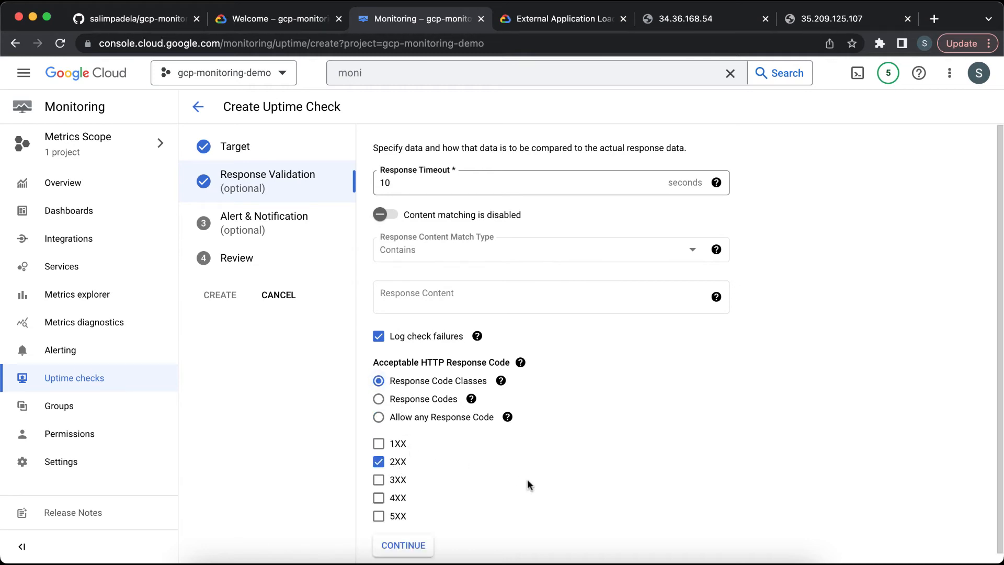
# Step: Continue past Response Validation, turn off alert creation, and continue to Review
pyautogui.scroll(-1, 527, 479)
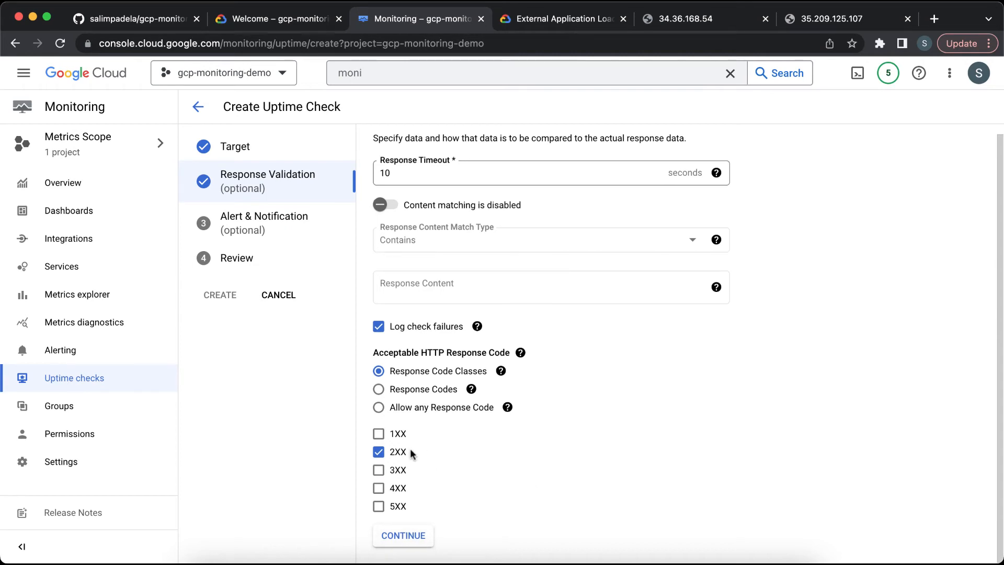
pyautogui.click(415, 534)
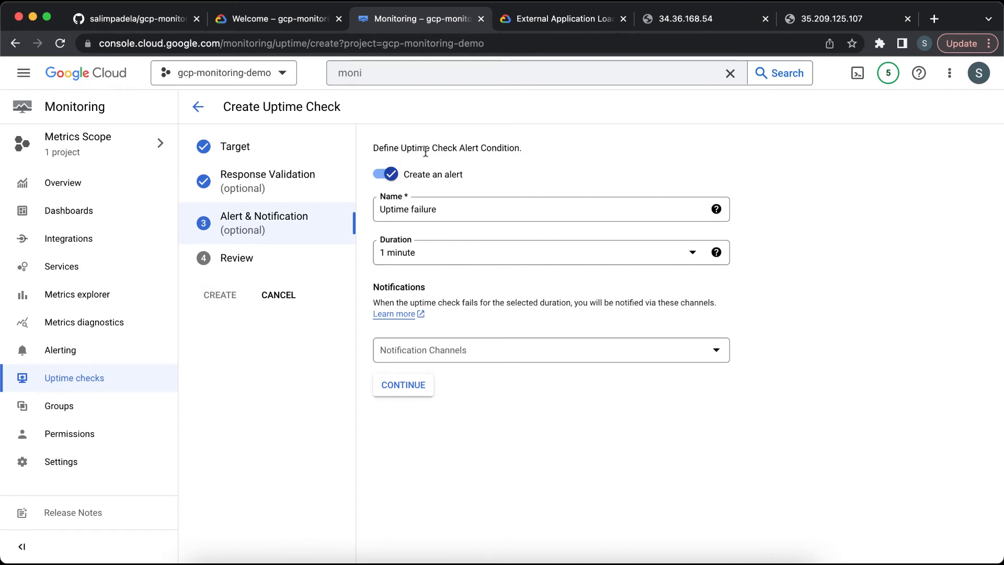
pyautogui.click(381, 175)
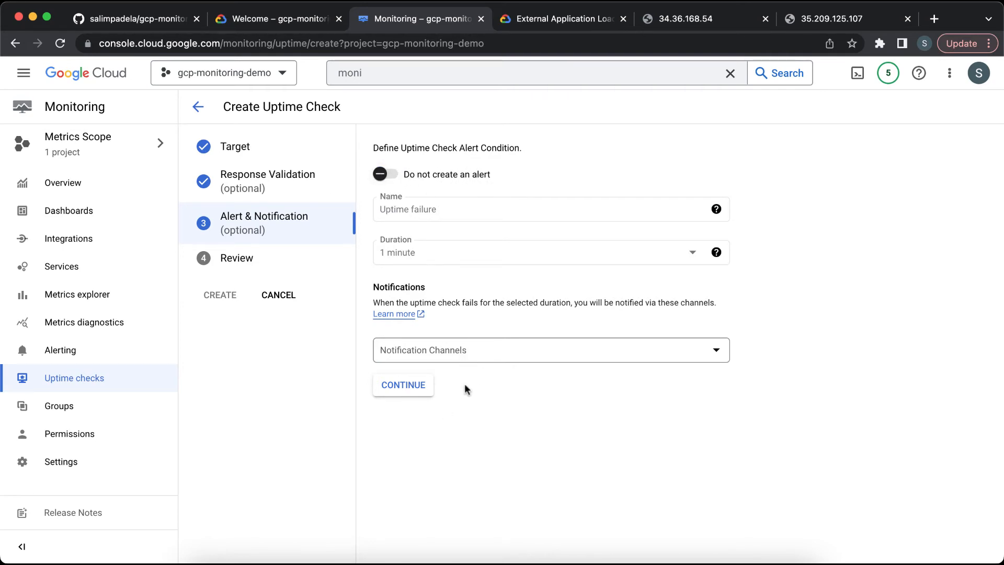
pyautogui.click(420, 389)
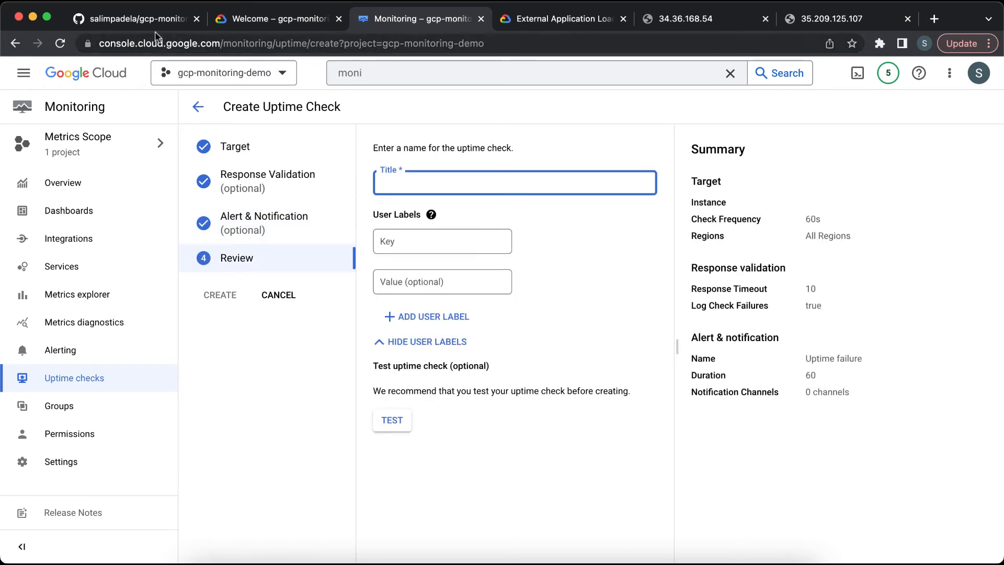
# Step: Copy the title from the README and set the uptime check title to my-awesome-app-instance-level-uptime-check
pyautogui.click(138, 19)
pyautogui.scroll(-2, 305, 350)
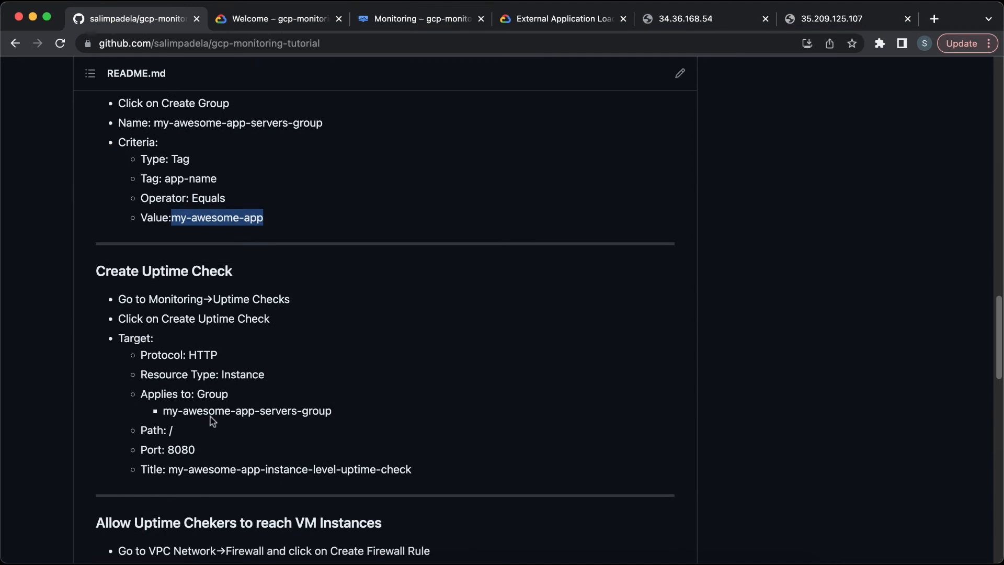
pyautogui.scroll(-5, 213, 456)
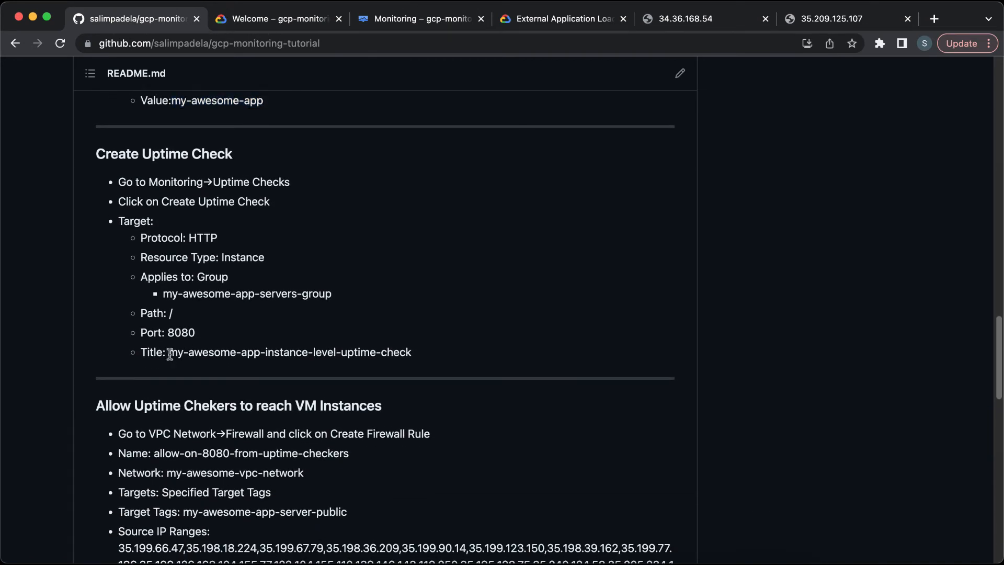
pyautogui.moveTo(168, 352); pyautogui.dragTo(412, 352)
pyautogui.press('super+c')
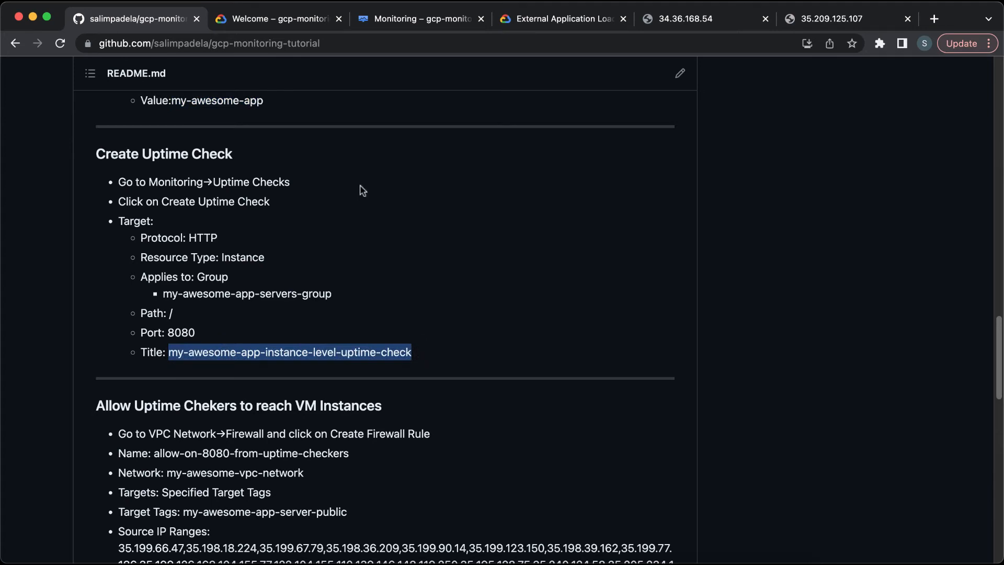
pyautogui.click(418, 18)
pyautogui.press('super+v')
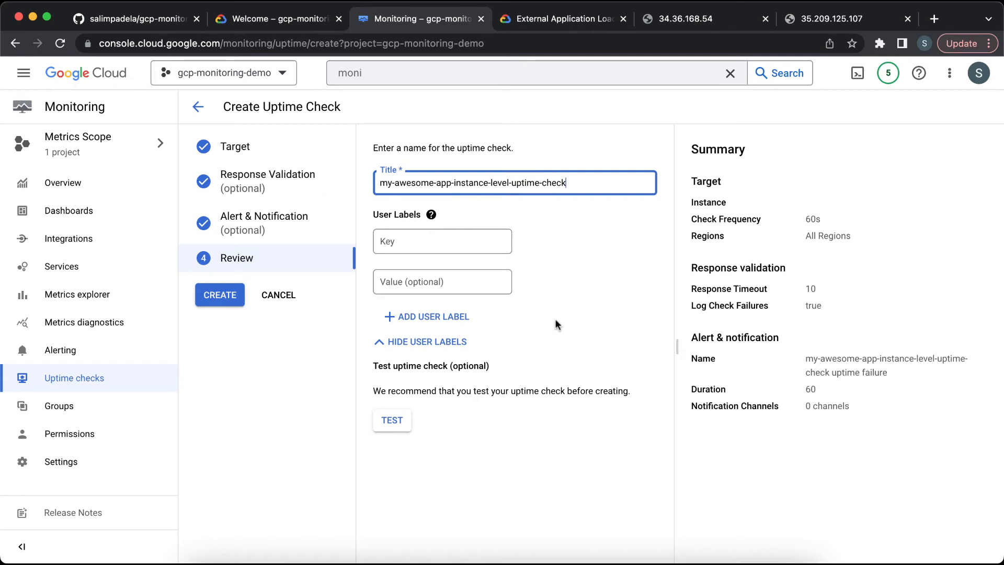
# Step: Test the uptime check and create it
pyautogui.click(393, 421)
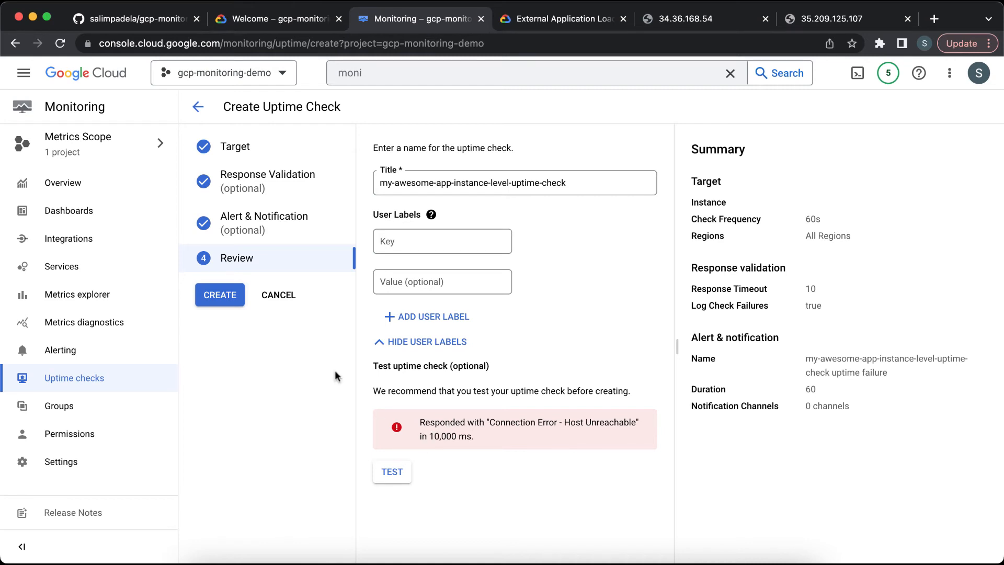
pyautogui.click(238, 299)
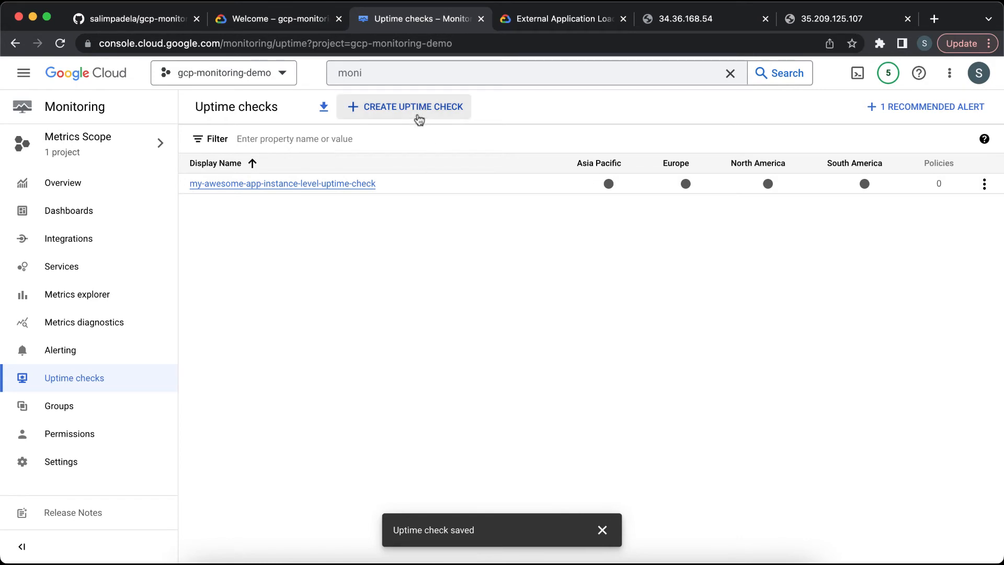
# Step: Search for Firewall, open the VPC network firewall page in a new tab and review the existing firewall rules
pyautogui.click(408, 73)
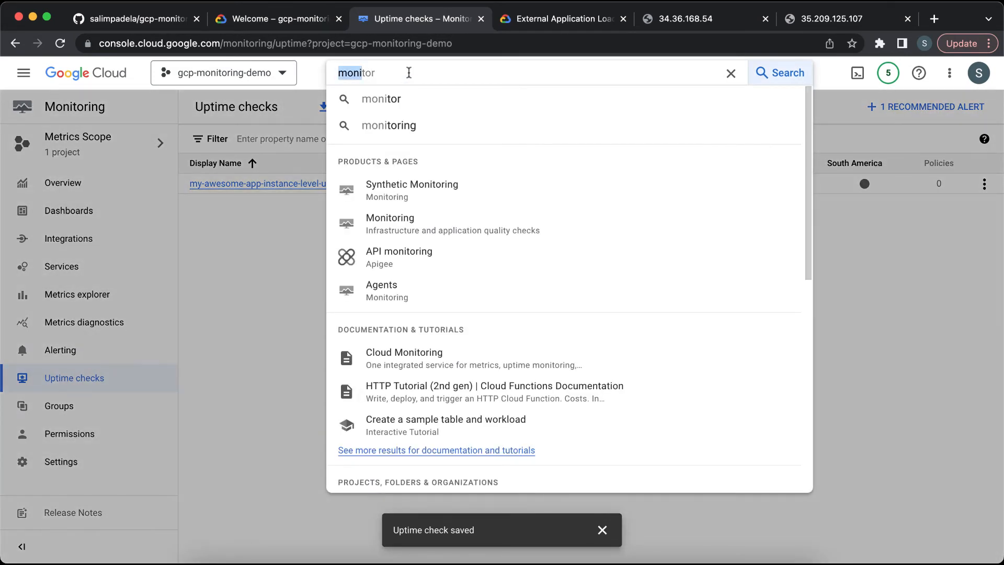
pyautogui.write('fire')
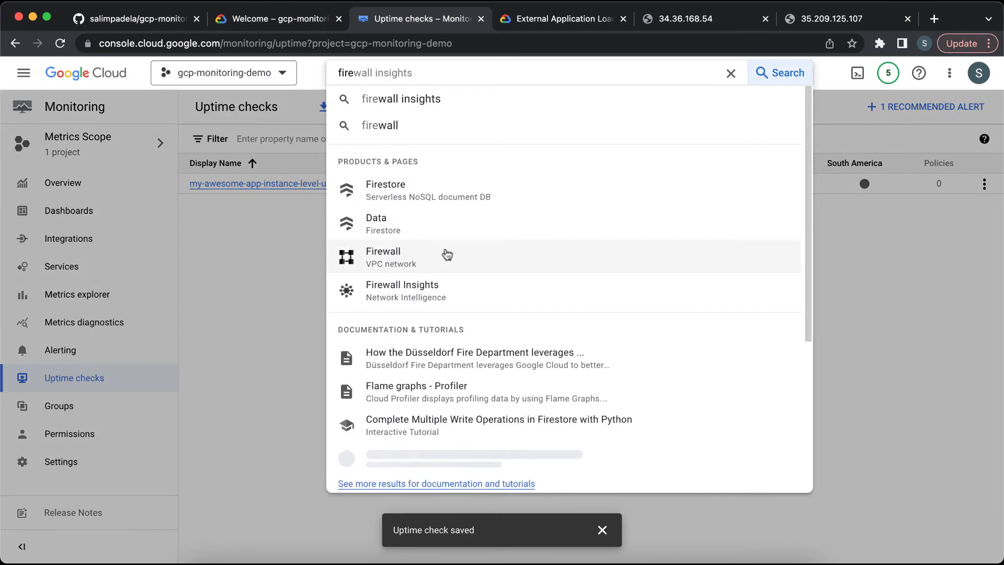
pyautogui.rightClick(447, 255)
pyautogui.click(460, 260)
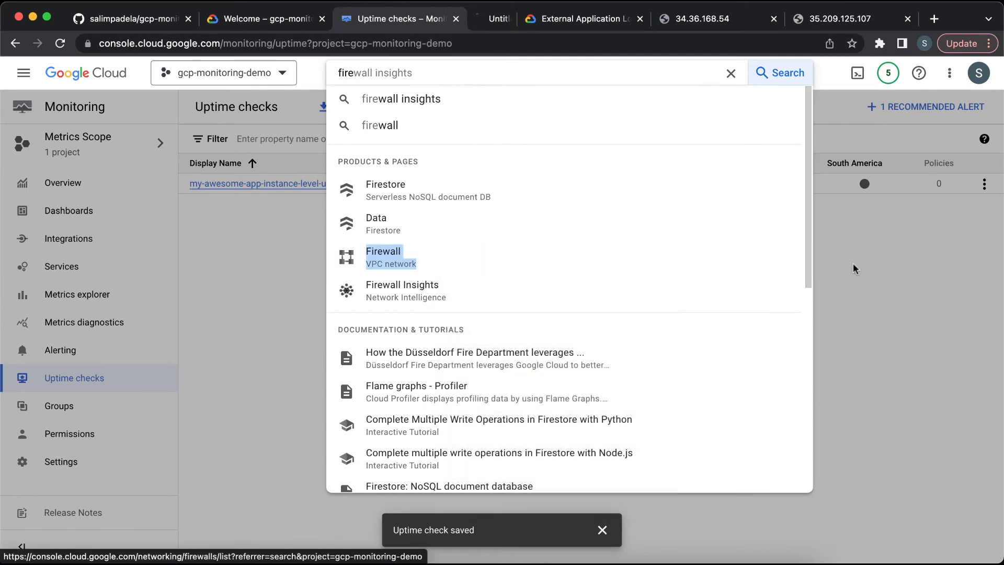
pyautogui.click(861, 271)
pyautogui.click(463, 19)
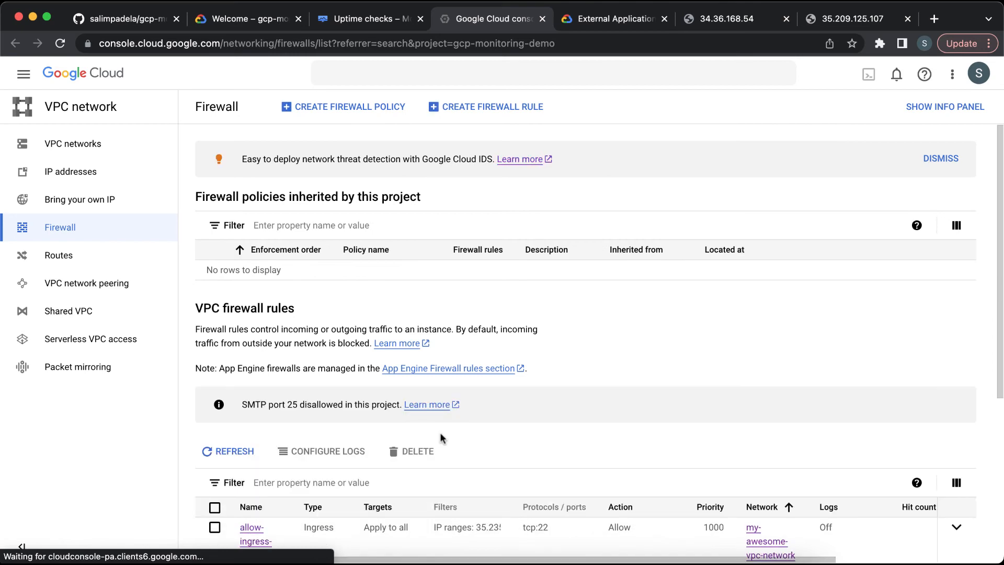
pyautogui.scroll(-3, 441, 432)
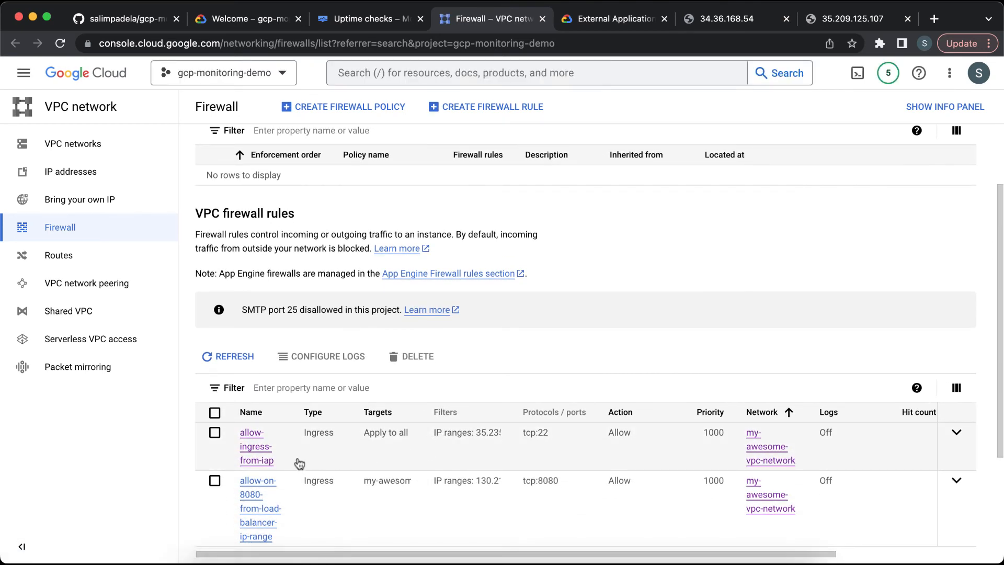
pyautogui.scroll(-1, 349, 459)
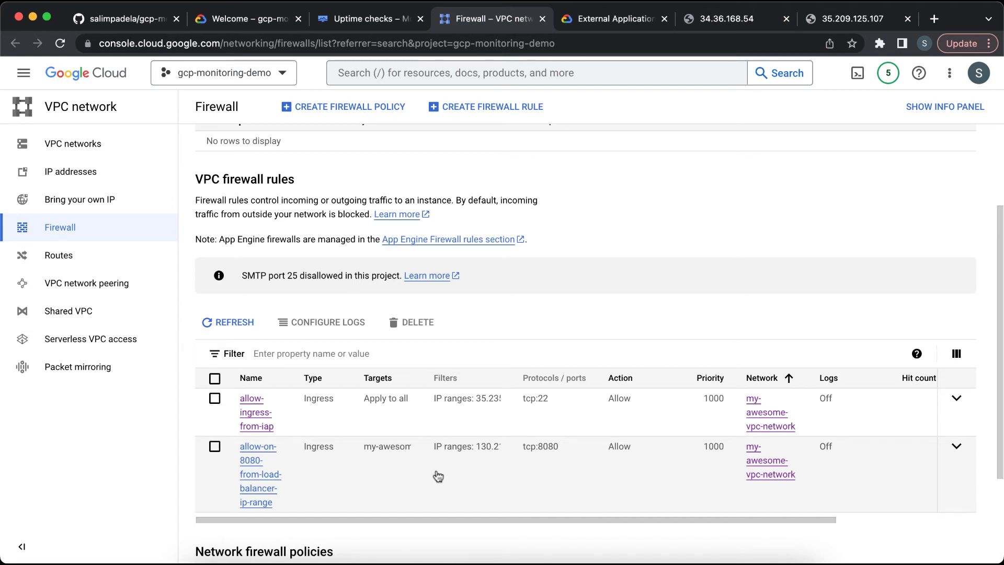
# Step: Return to the uptime checks list, reload it and inspect the check's status in each region
pyautogui.click(374, 18)
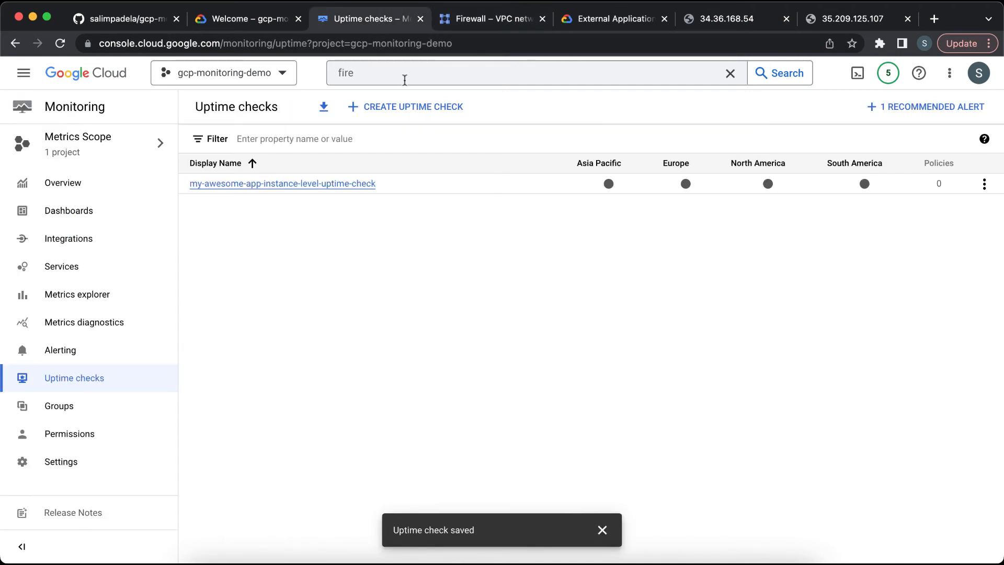
pyautogui.click(603, 530)
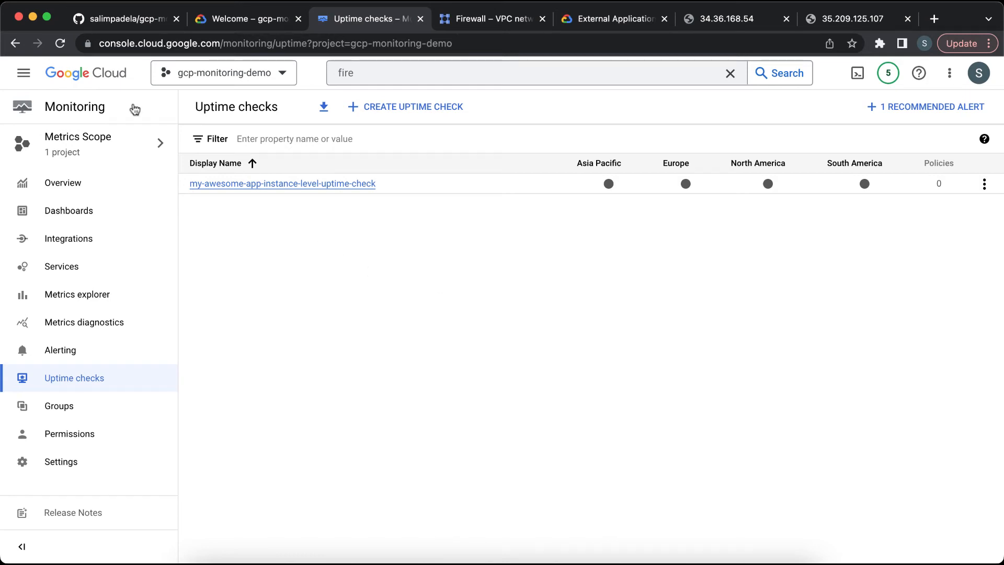
pyautogui.click(60, 43)
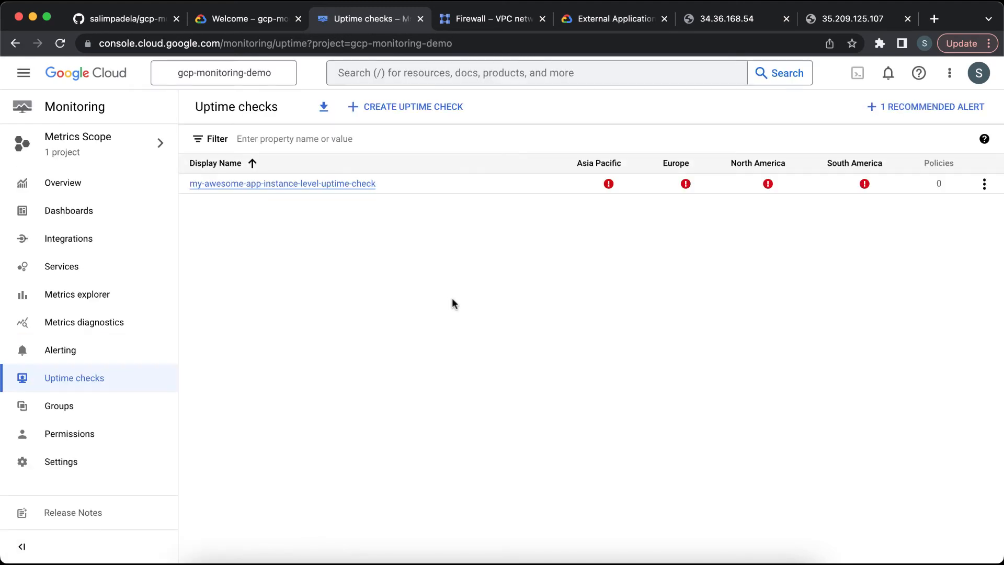
pyautogui.click(609, 184)
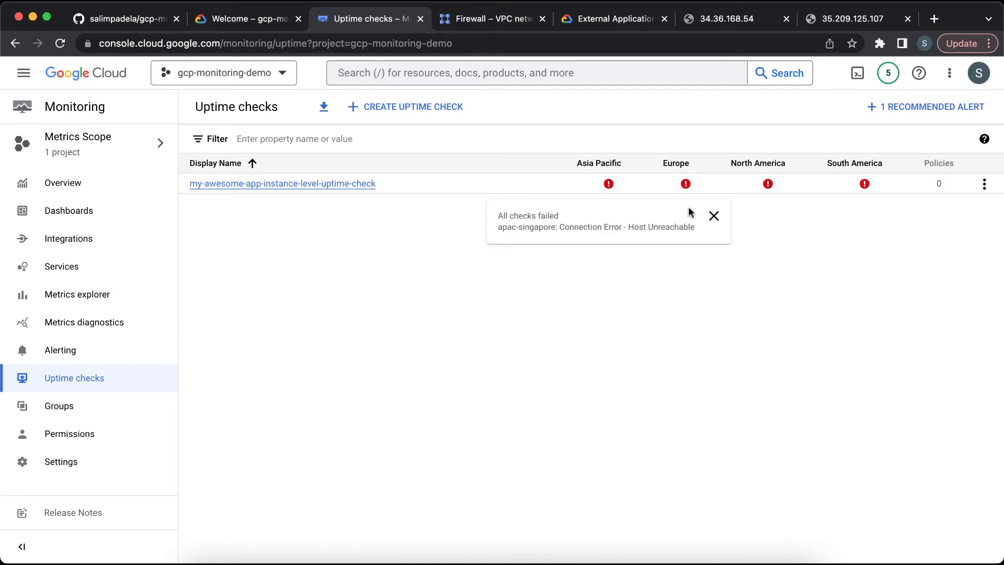
pyautogui.moveTo(854, 184)
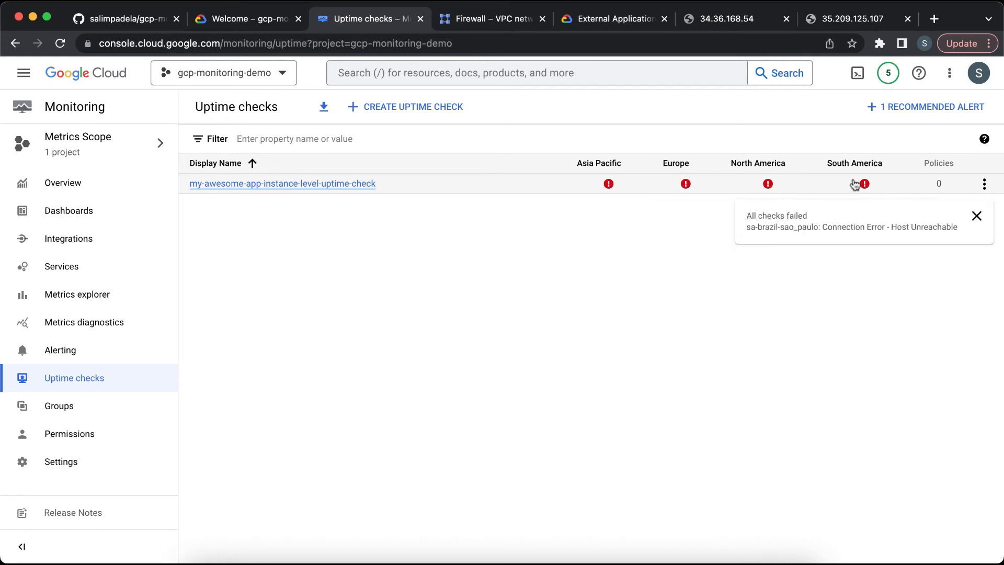
# Step: Open the uptime check's details page and review its current status and configuration, then go back to the list
pyautogui.click(334, 185)
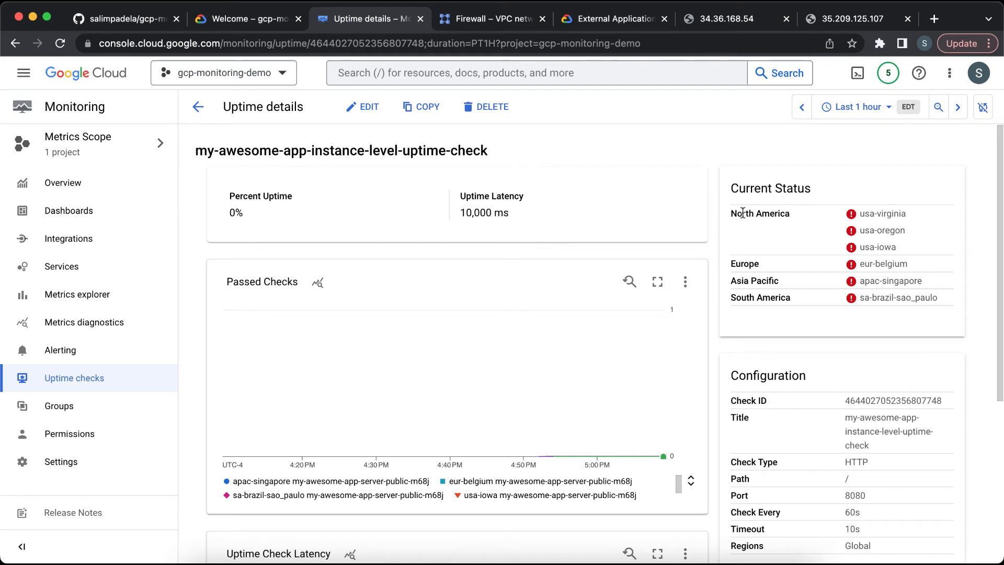
pyautogui.moveTo(742, 213); pyautogui.dragTo(772, 216)
pyautogui.click(772, 216)
pyautogui.moveTo(844, 248)
pyautogui.scroll(-3, 893, 313)
pyautogui.scroll(-1, 896, 317)
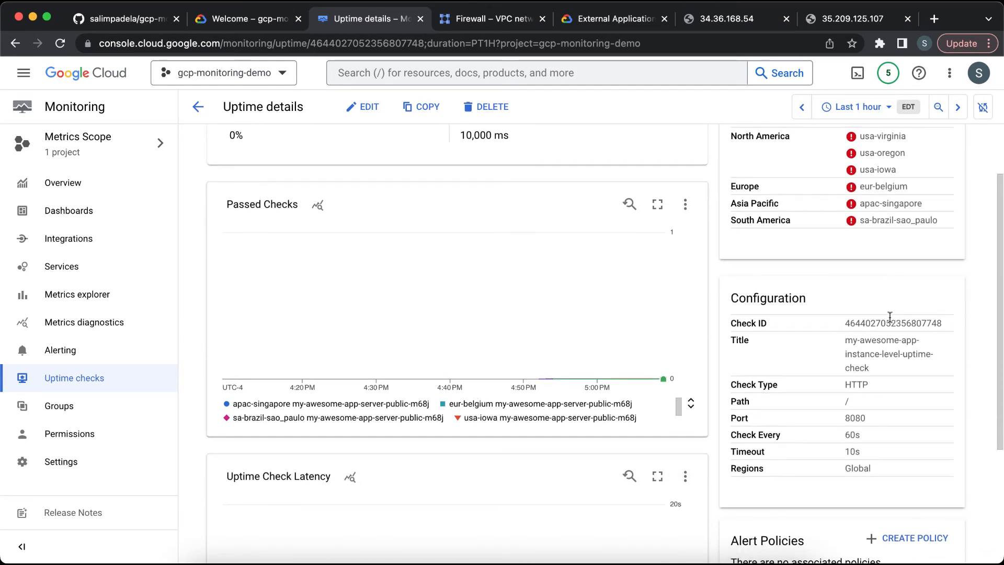
pyautogui.doubleClick(883, 323)
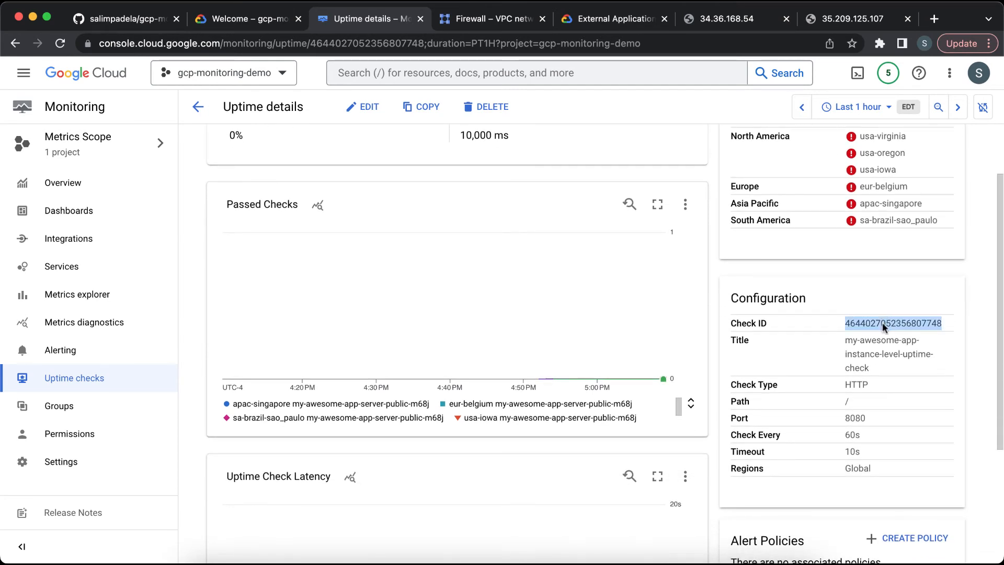
pyautogui.scroll(-1, 855, 404)
pyautogui.scroll(-3, 855, 404)
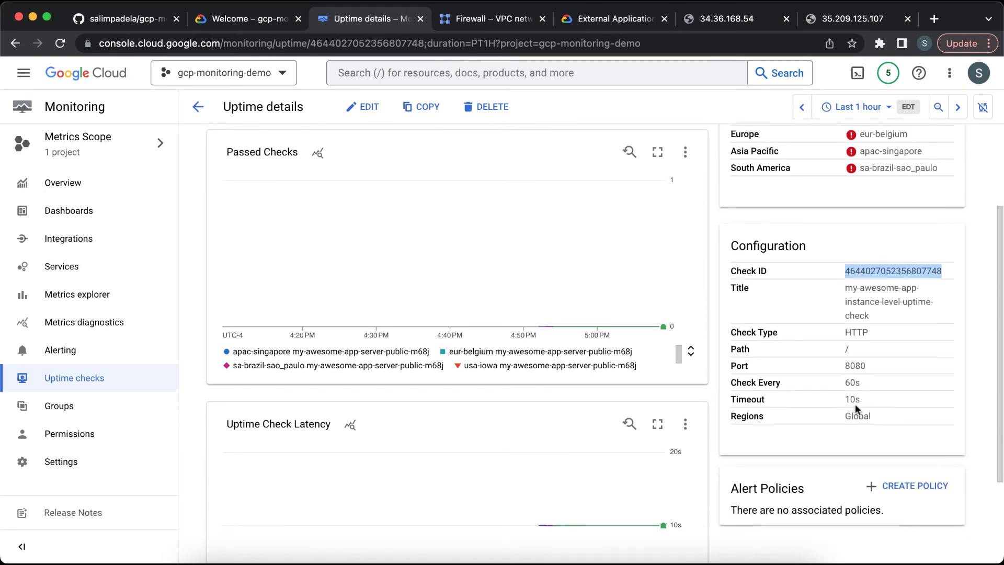
pyautogui.scroll(-3, 857, 402)
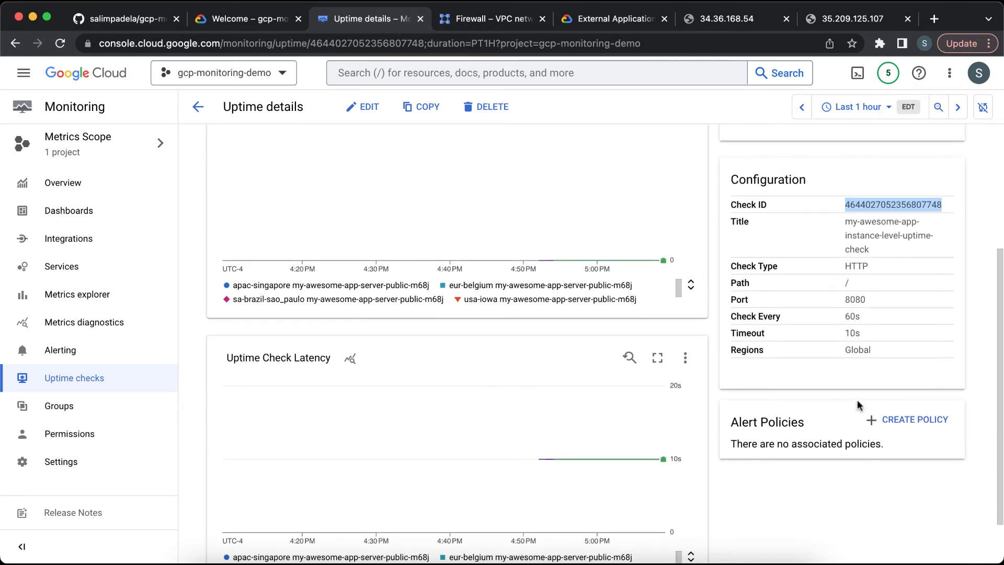
pyautogui.scroll(5, 857, 403)
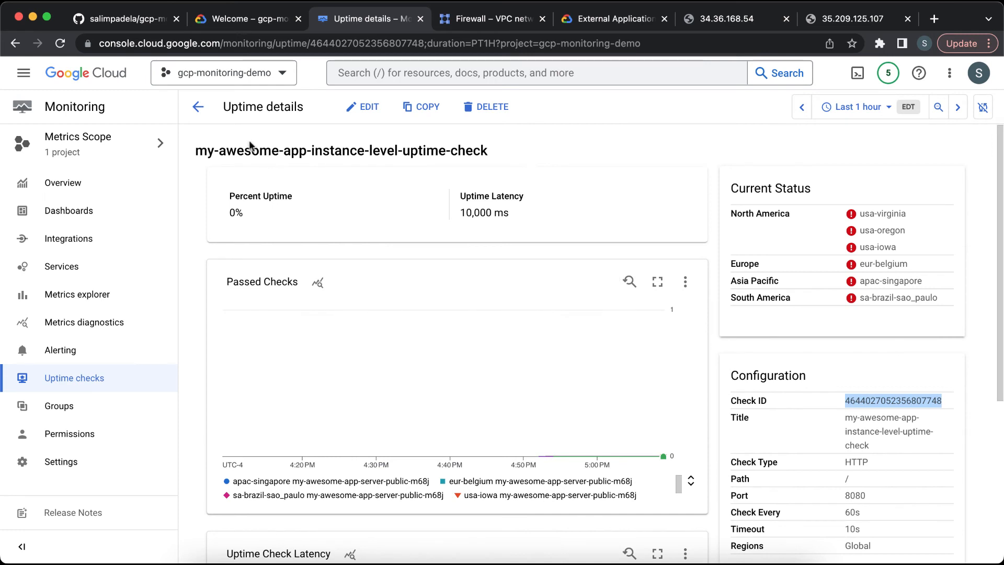
pyautogui.click(198, 106)
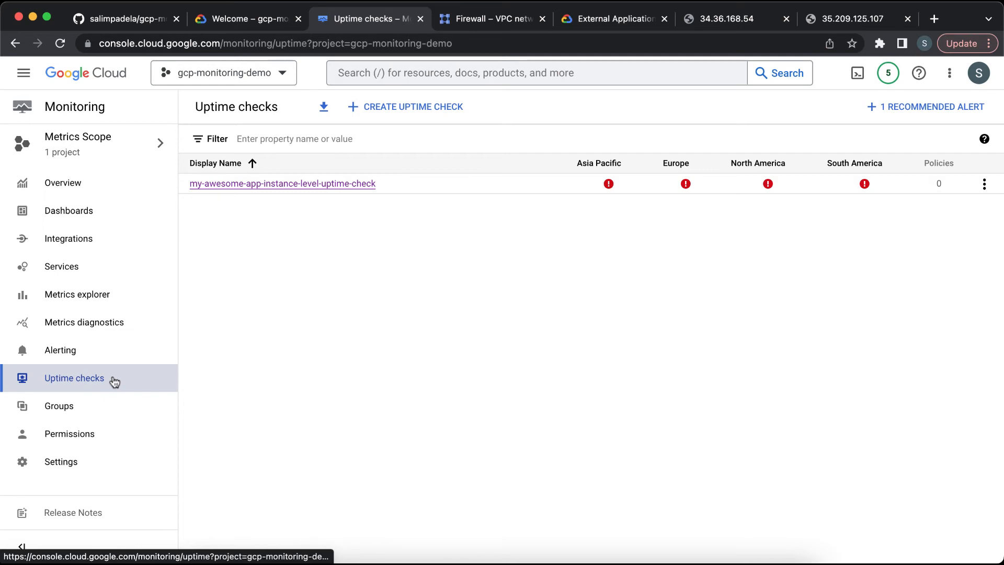
# Step: Download the uptime checker source IP list and save it as uptime-source-ips (1).txt in Downloads
pyautogui.click(324, 108)
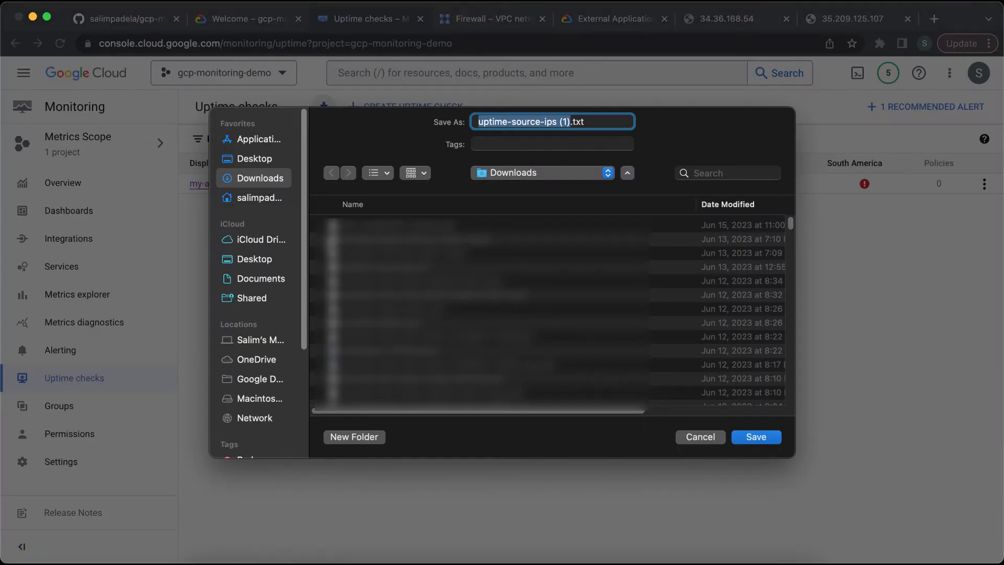
pyautogui.click(542, 121)
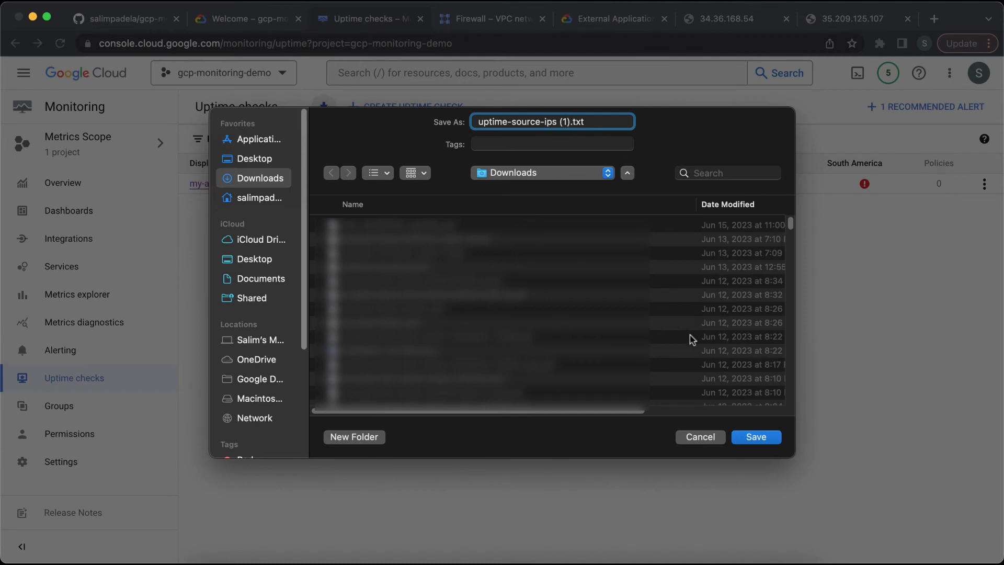
pyautogui.click(756, 436)
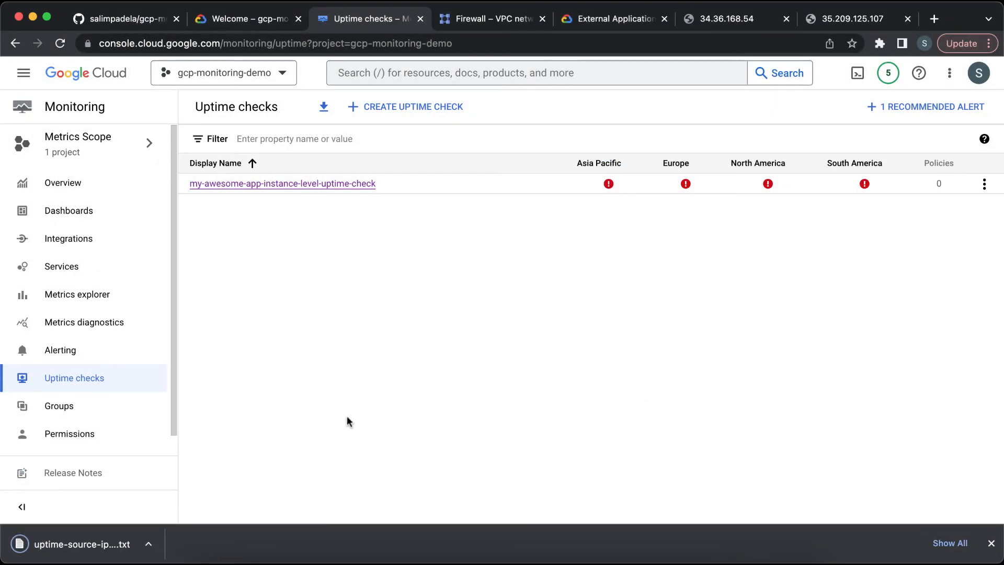
# Step: Open the downloaded IP list and examine the source IP addresses grouped by region
pyautogui.click(104, 544)
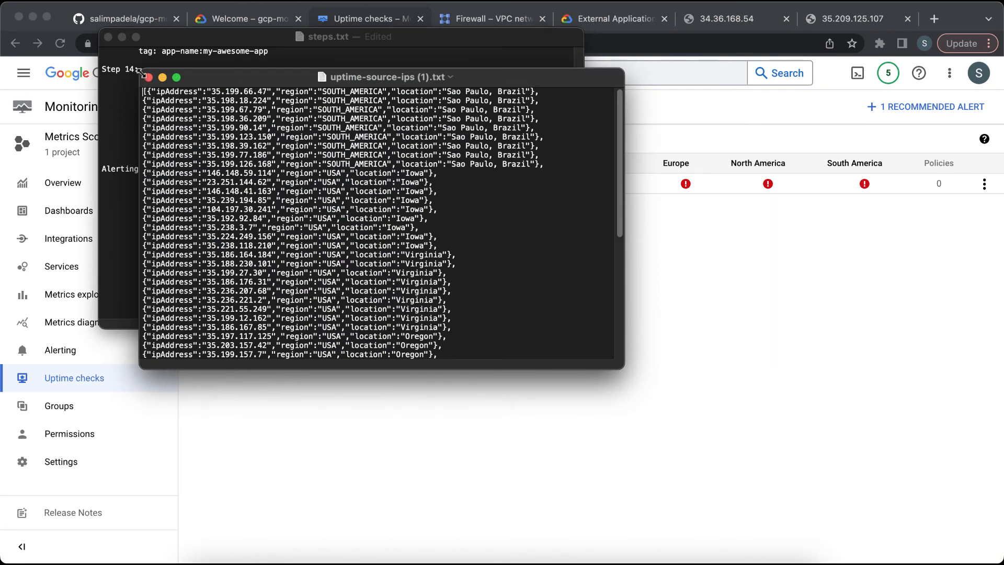
pyautogui.moveTo(143, 73); pyautogui.dragTo(72, 7)
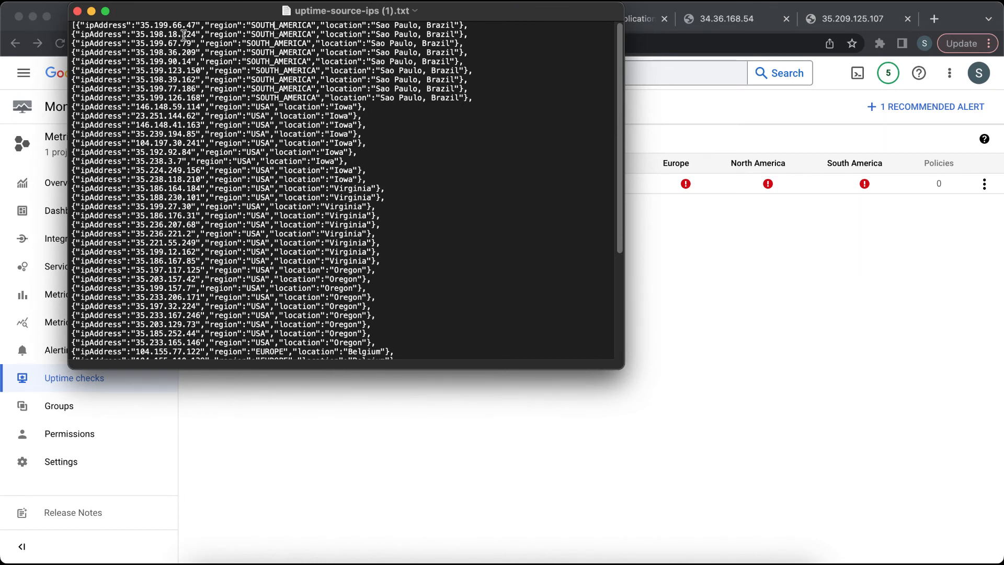
pyautogui.click(375, 27)
pyautogui.moveTo(473, 98); pyautogui.dragTo(73, 24)
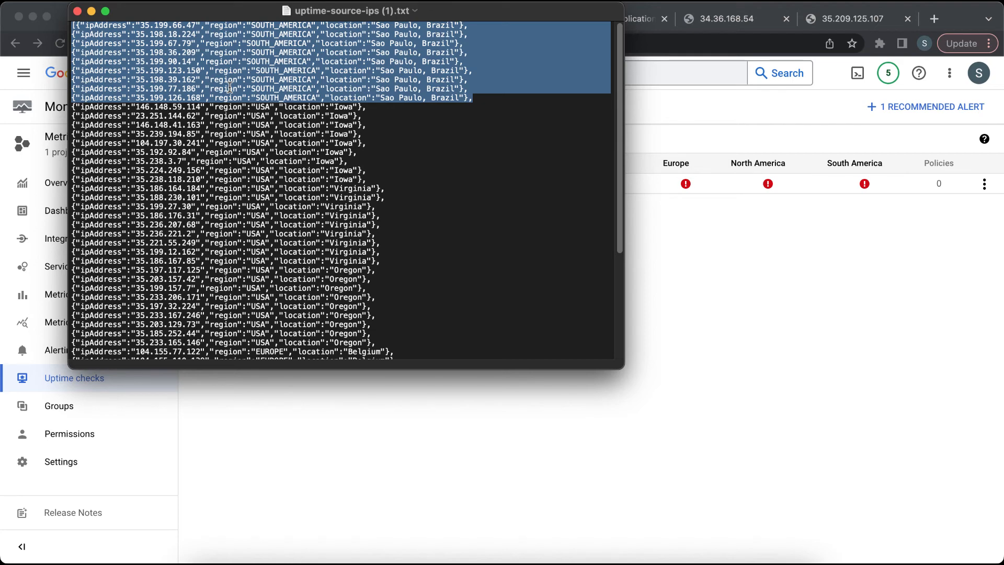
pyautogui.click(192, 60)
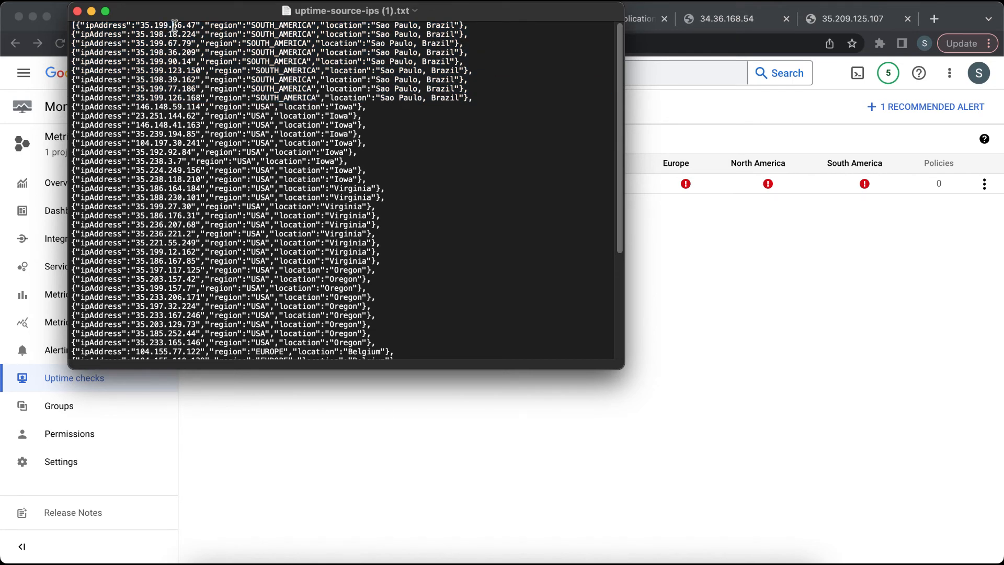
pyautogui.scroll(-3, 209, 188)
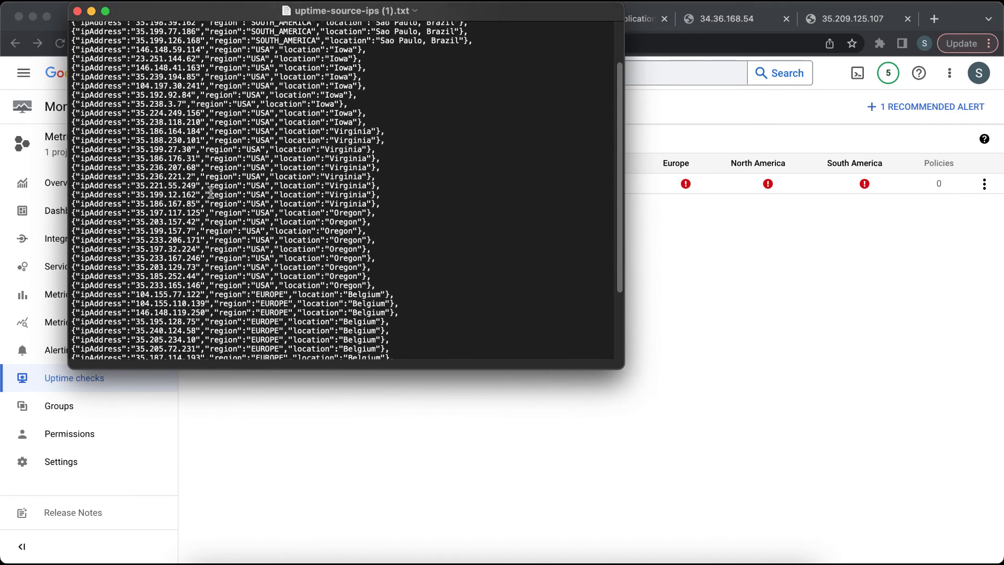
pyautogui.scroll(-5, 210, 192)
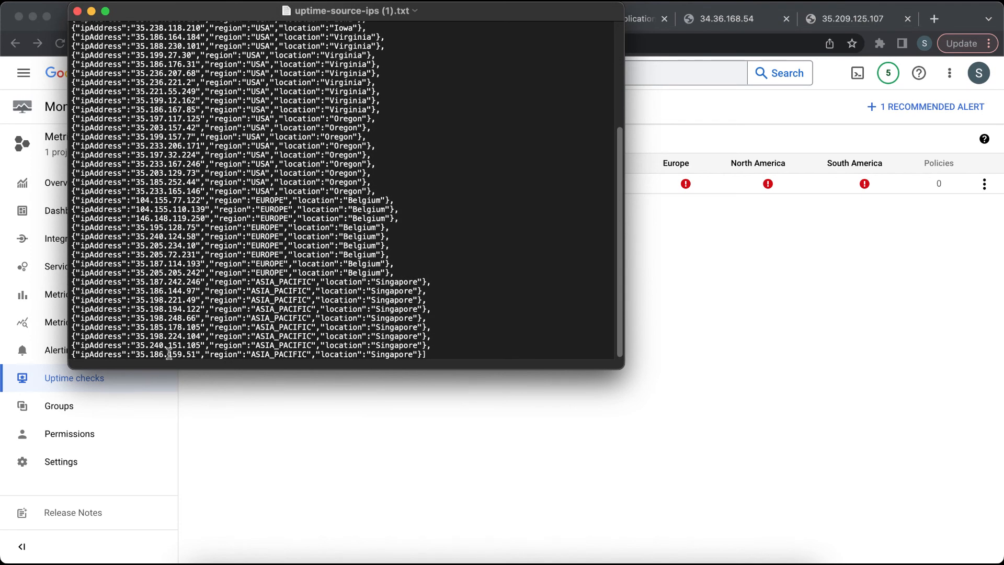
pyautogui.moveTo(167, 355); pyautogui.dragTo(166, 307)
pyautogui.click(167, 307)
pyautogui.moveTo(400, 273); pyautogui.dragTo(65, 195)
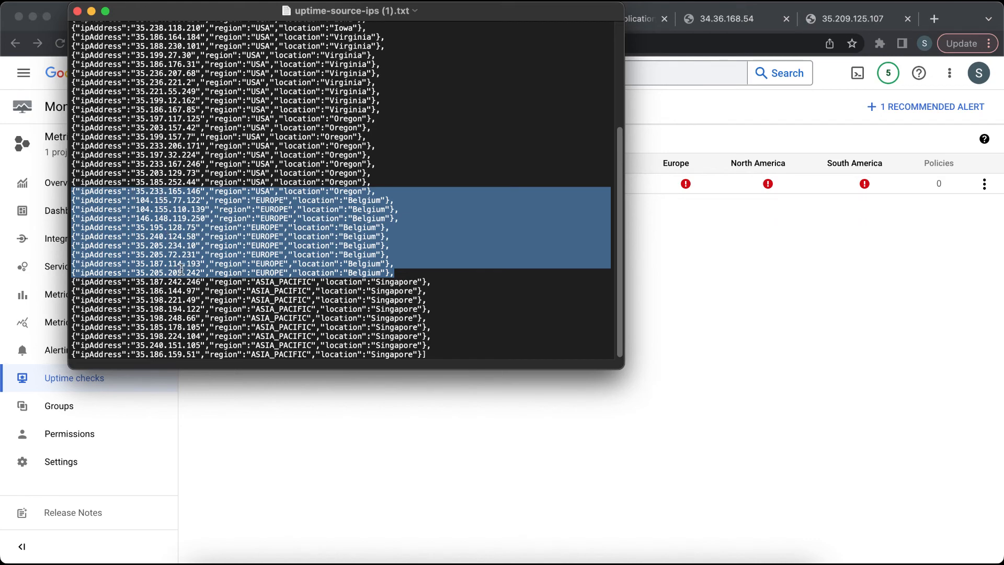
pyautogui.click(363, 459)
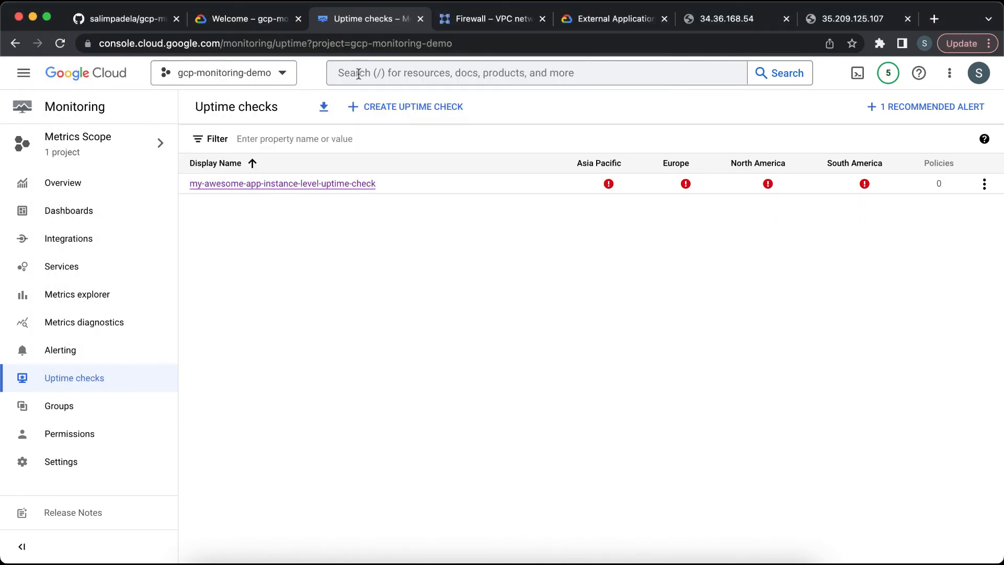
# Step: Review the README instructions for the firewall rule allowing uptime checkers, selecting the source IP ranges and network name
pyautogui.click(476, 21)
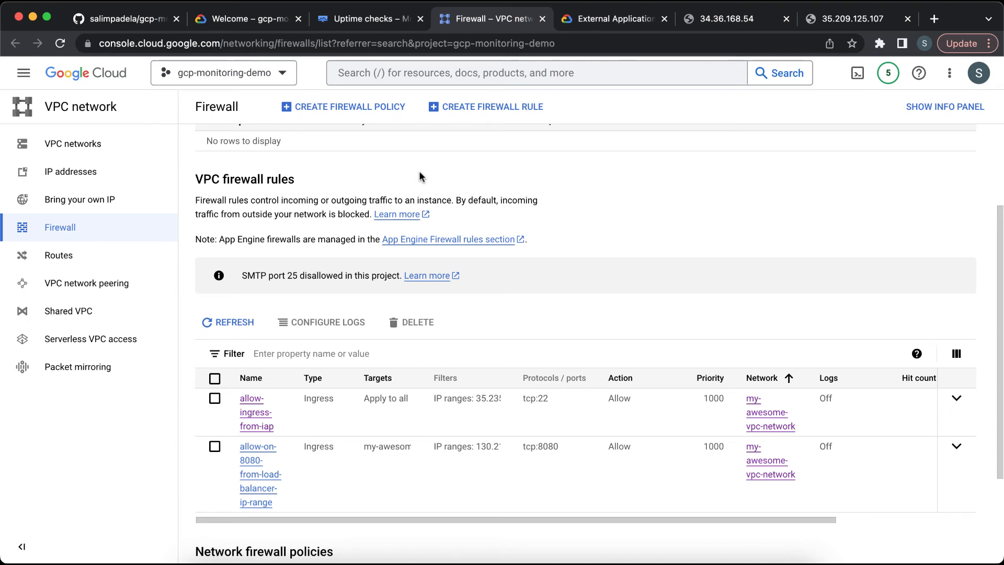
pyautogui.click(139, 20)
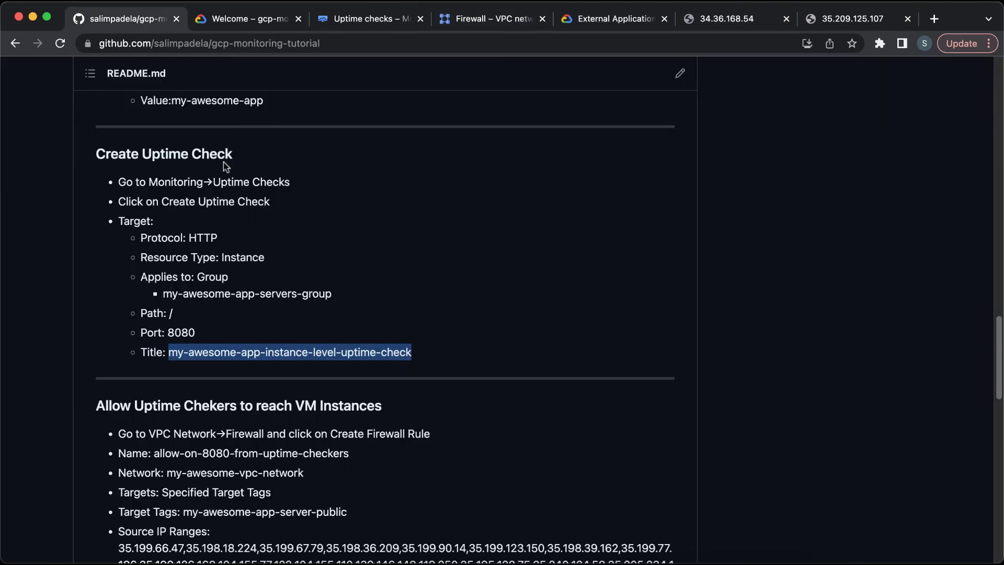
pyautogui.scroll(-5, 302, 293)
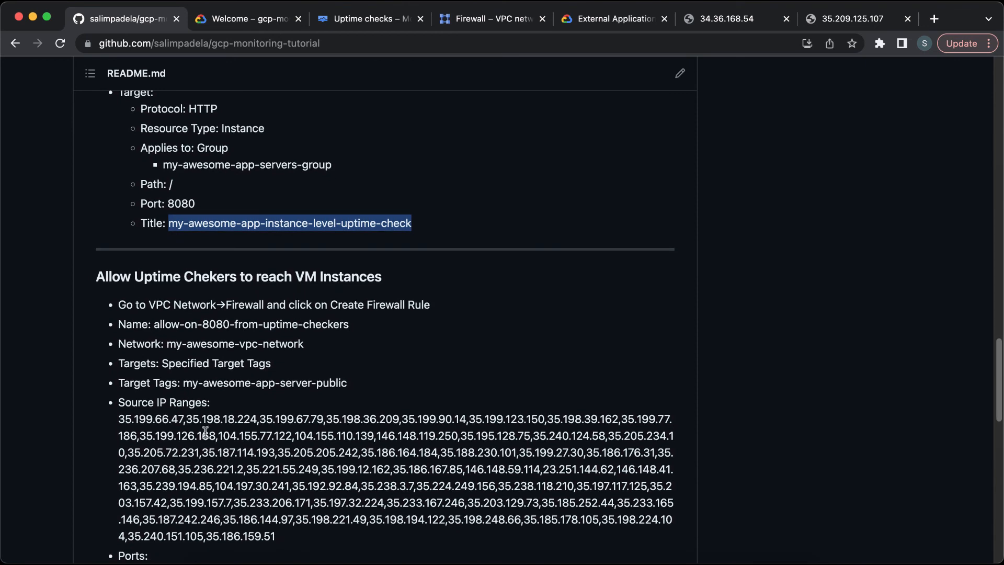
pyautogui.moveTo(206, 432); pyautogui.dragTo(280, 496)
pyautogui.click(281, 498)
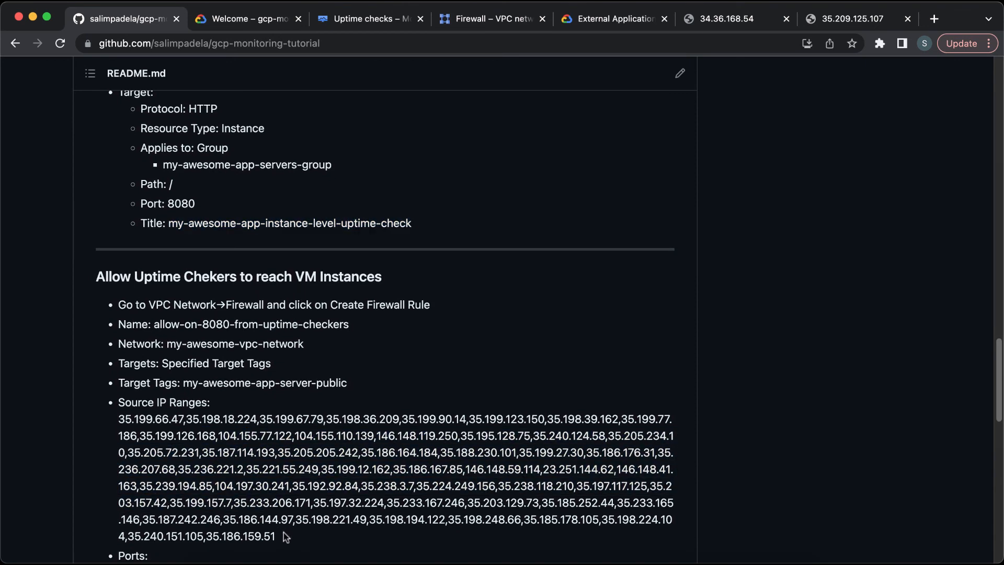
pyautogui.moveTo(283, 536); pyautogui.dragTo(116, 424)
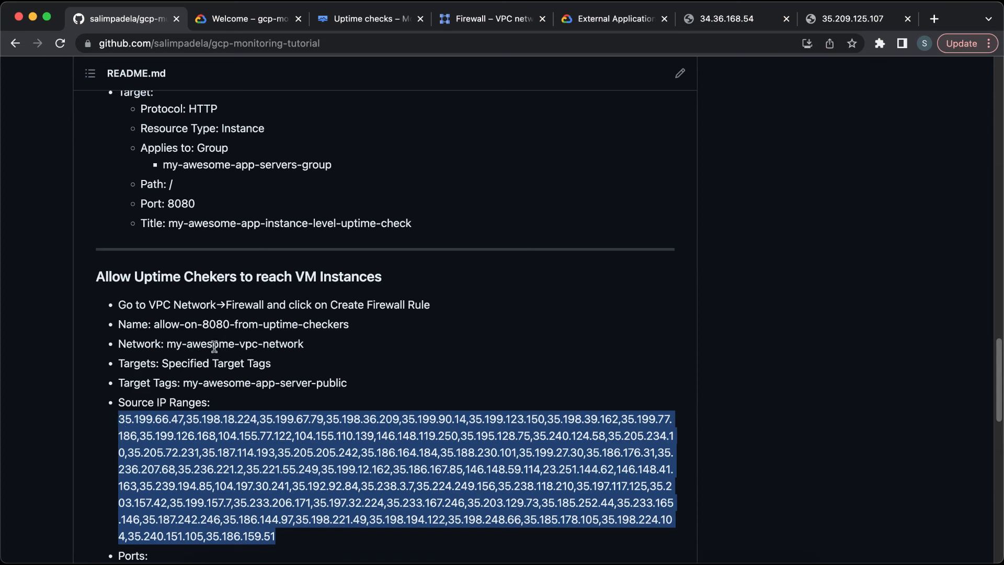
pyautogui.moveTo(167, 346); pyautogui.dragTo(329, 351)
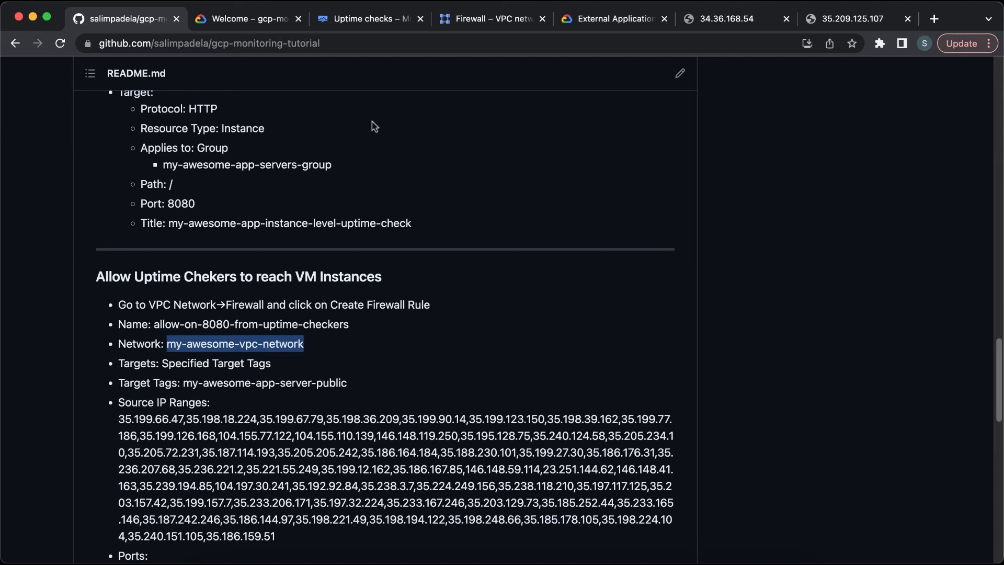
# Step: Start a new VPC firewall rule and name it allow-on-8080-from-uptime-checkers, copying the name from the README
pyautogui.click(214, 320)
pyautogui.moveTo(154, 324); pyautogui.dragTo(117, 324)
pyautogui.moveTo(246, 315); pyautogui.dragTo(360, 331)
pyautogui.press('super+c')
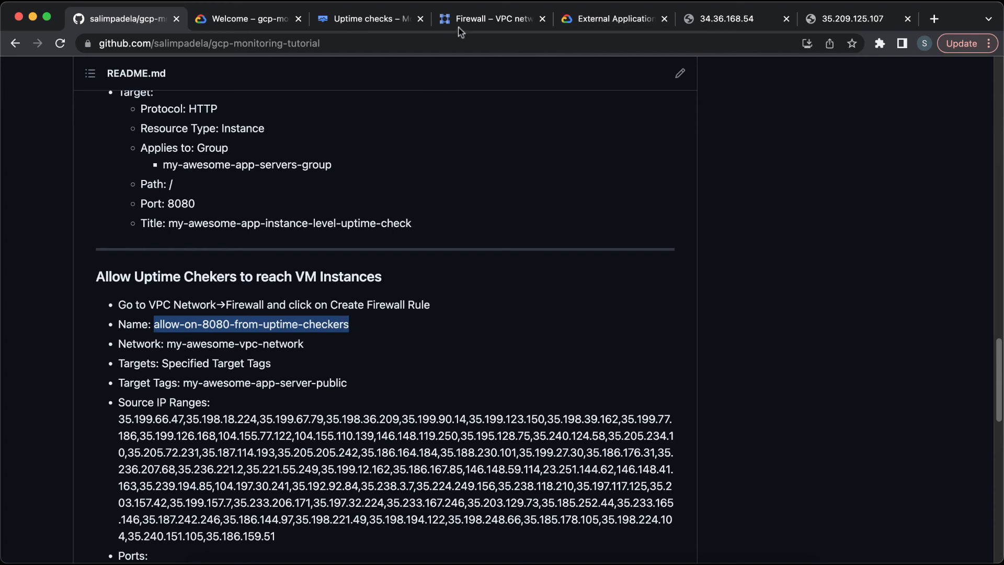
pyautogui.click(487, 19)
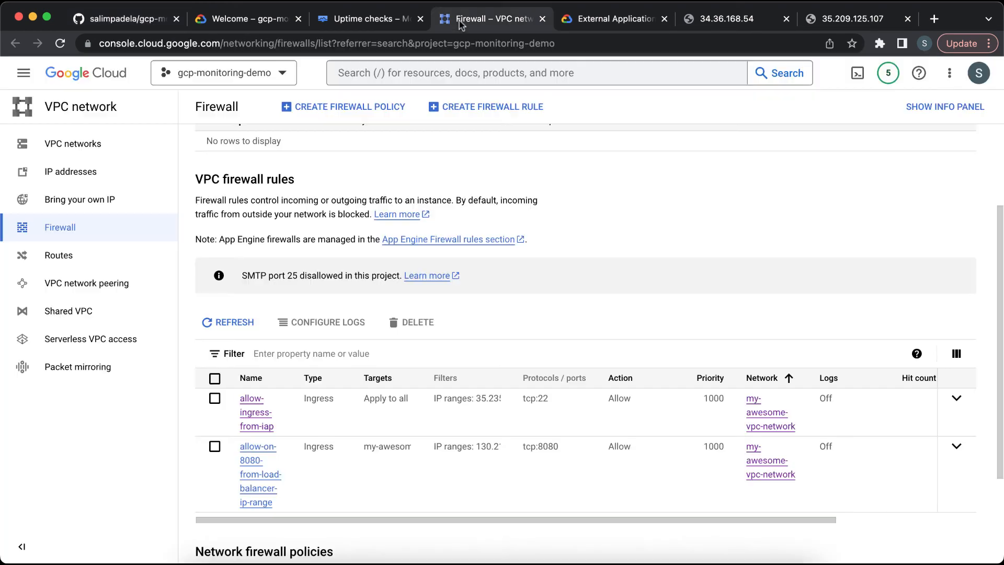
pyautogui.click(482, 112)
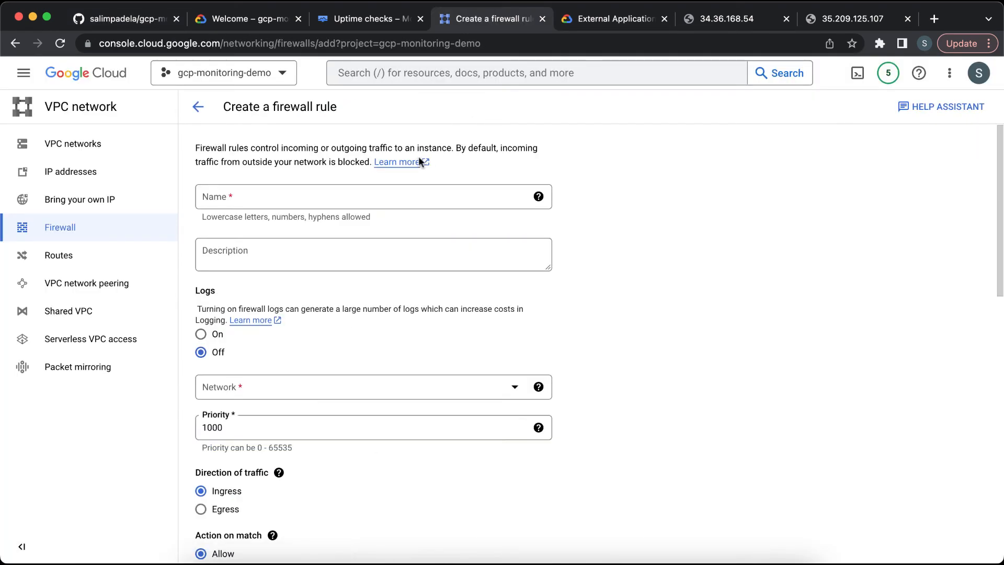
pyautogui.click(386, 197)
pyautogui.press('super+v')
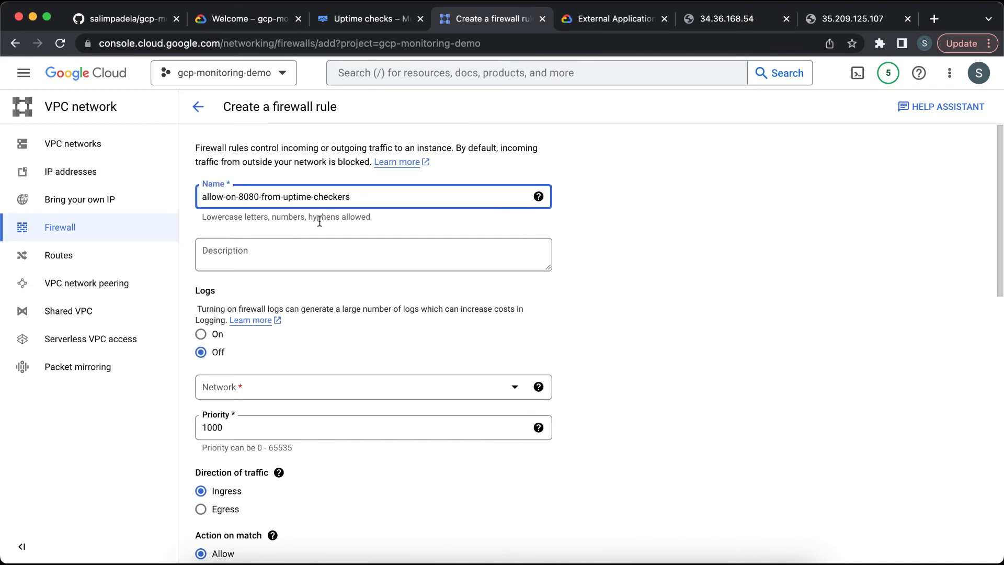
# Step: Set the firewall rule's network to my-awesome-vpc-network
pyautogui.scroll(-2, 308, 332)
pyautogui.click(327, 335)
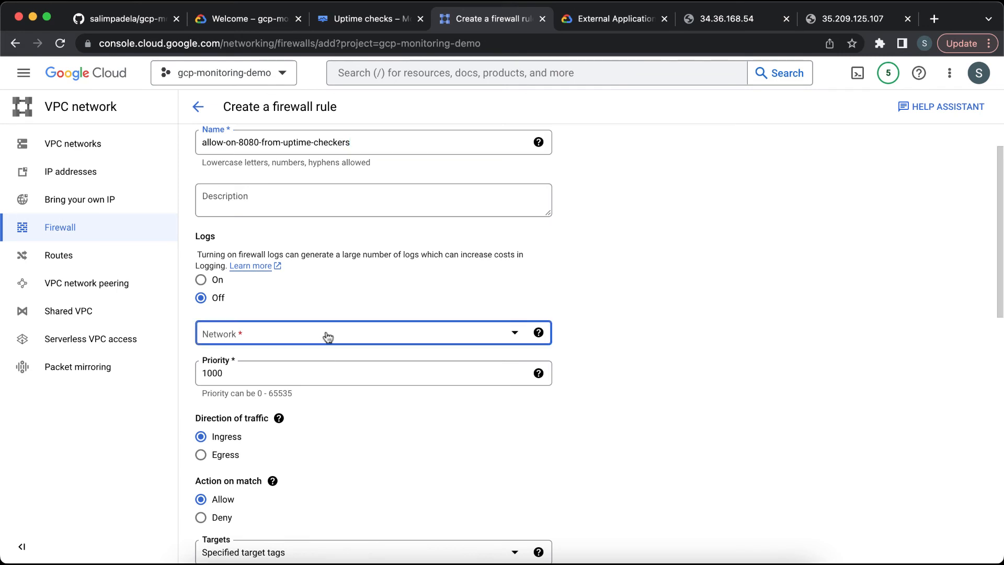
pyautogui.click(310, 381)
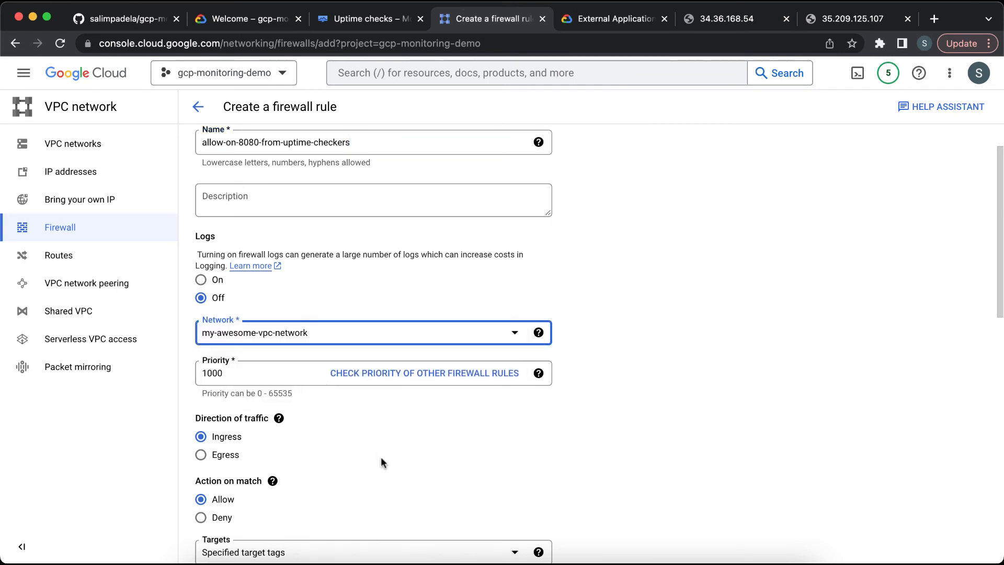
# Step: Add the target tag my-awesome-app-server-public to the rule, copied from the README
pyautogui.scroll(-5, 380, 457)
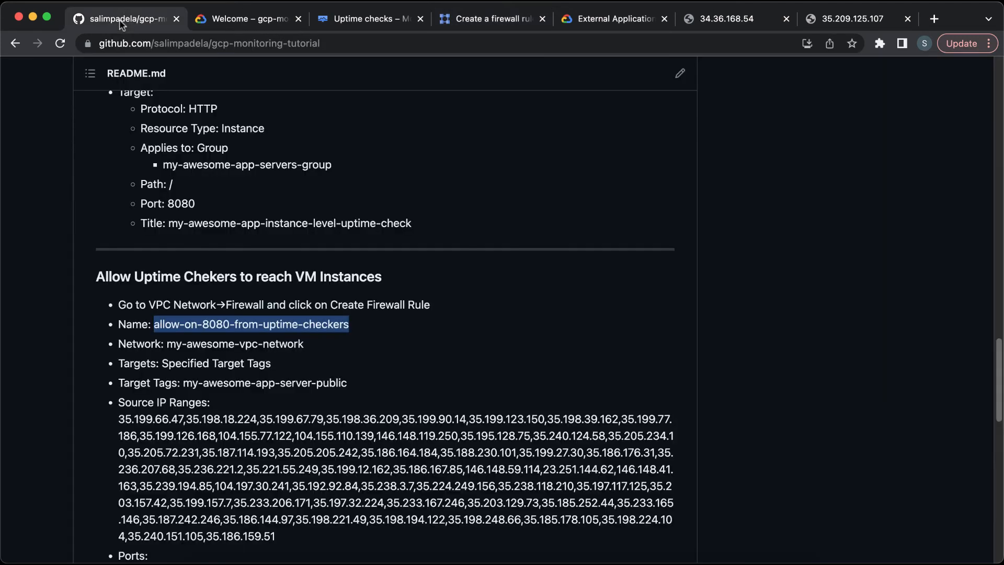
pyautogui.click(121, 19)
pyautogui.scroll(-2, 207, 266)
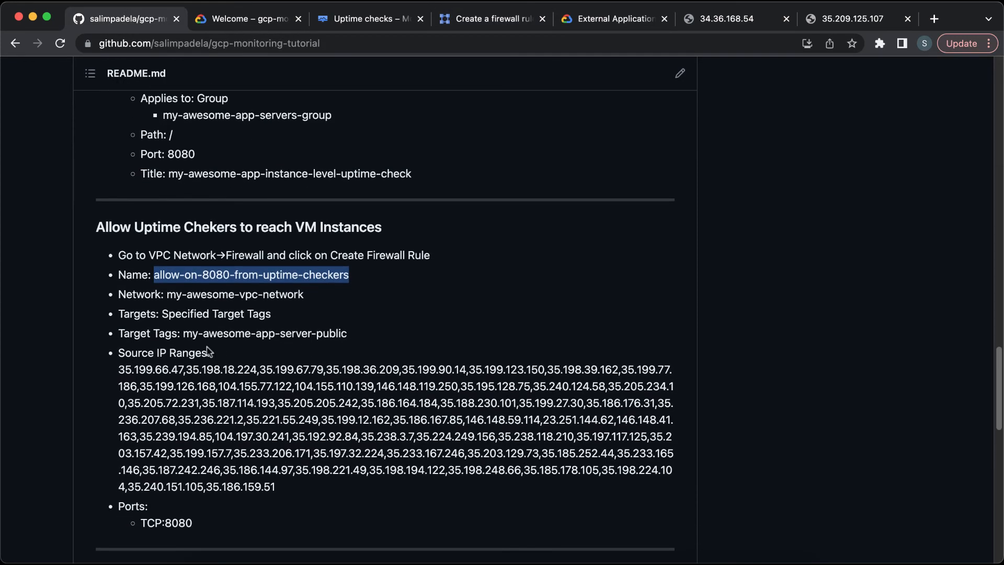
pyautogui.moveTo(183, 334); pyautogui.dragTo(363, 338)
pyautogui.press('super+c')
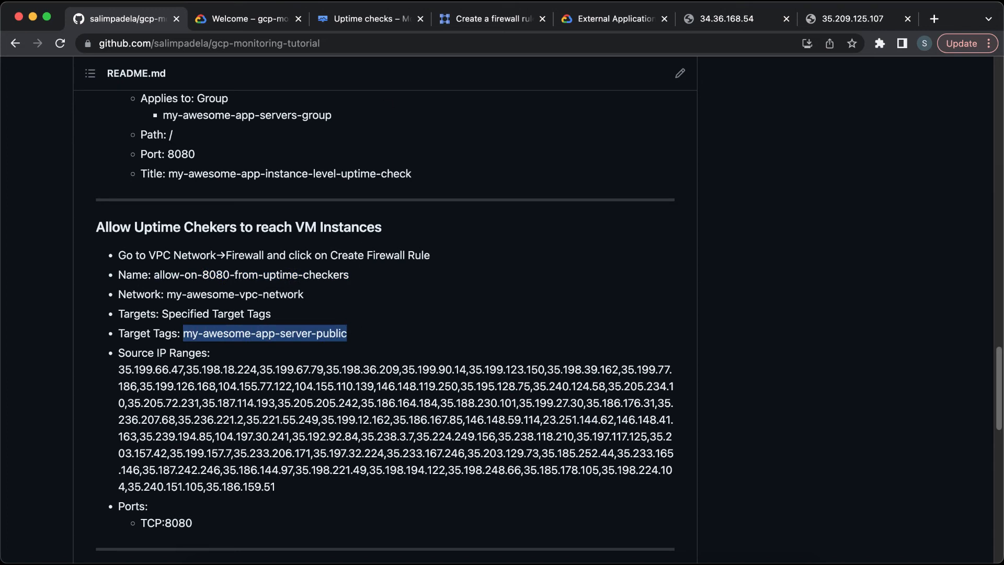
pyautogui.click(378, 16)
pyautogui.click(475, 19)
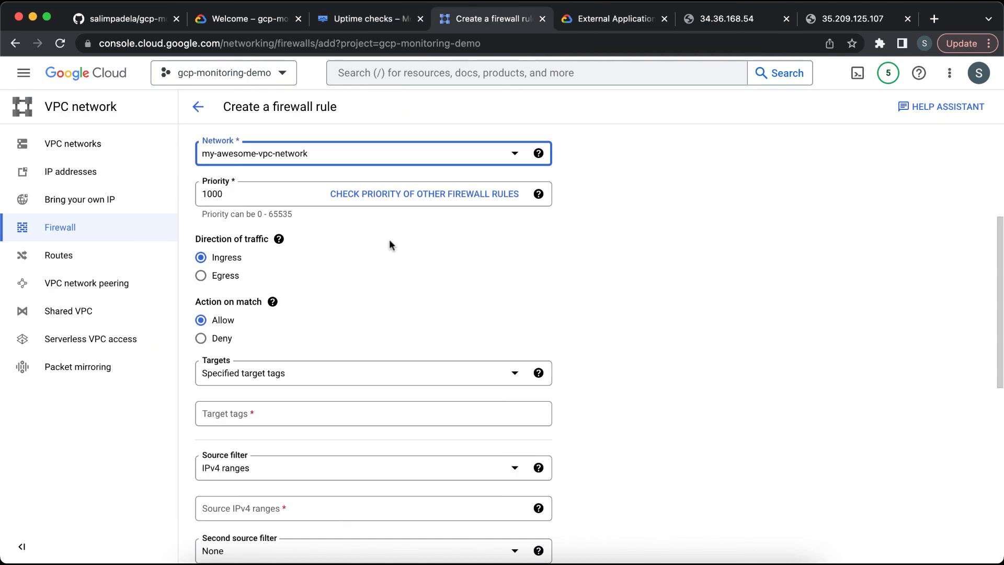
pyautogui.scroll(-3, 374, 286)
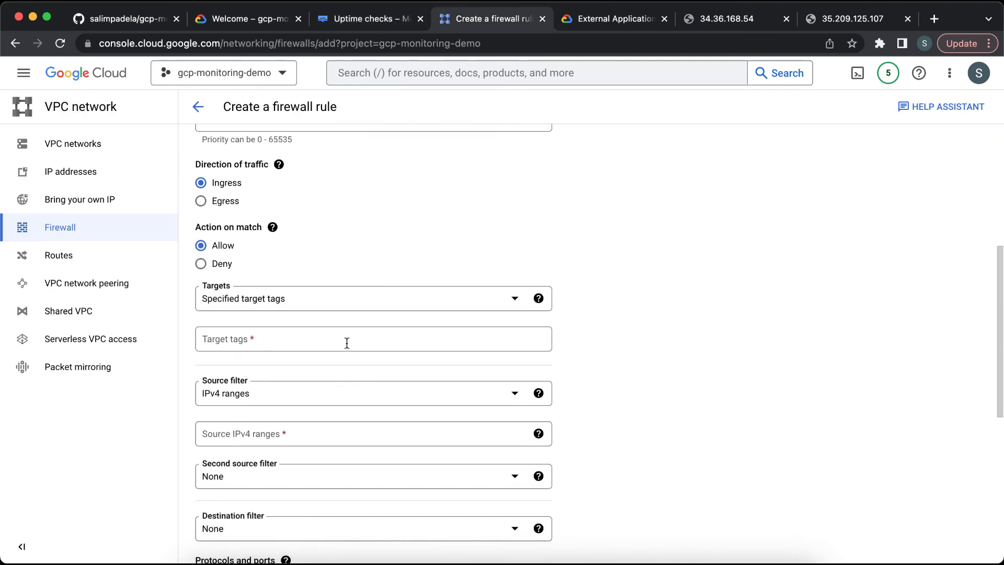
pyautogui.click(346, 341)
pyautogui.press('super+v')
pyautogui.click(620, 387)
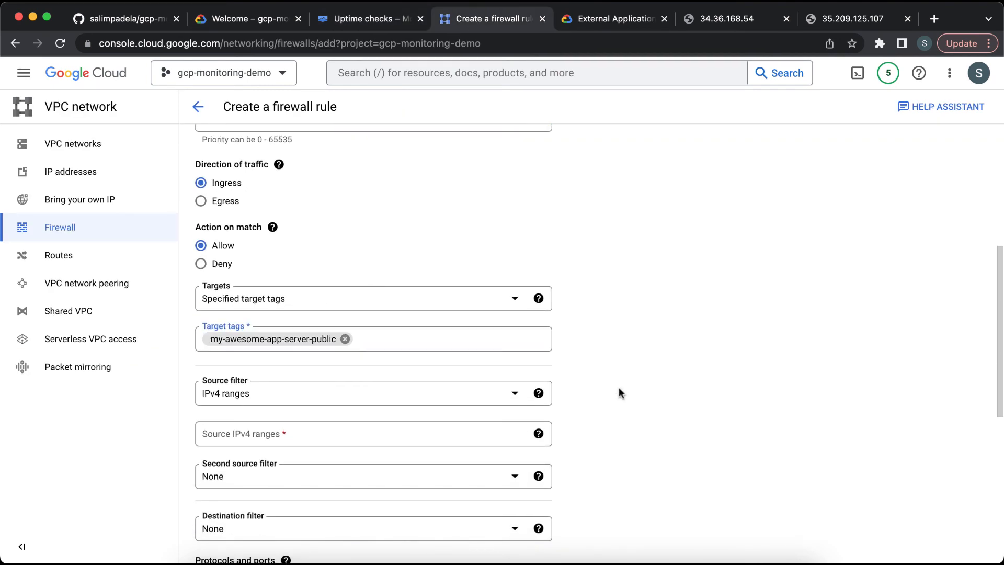
# Step: Paste the README's full list of uptime checker source IPs into the rule's source IPv4 ranges
pyautogui.click(320, 434)
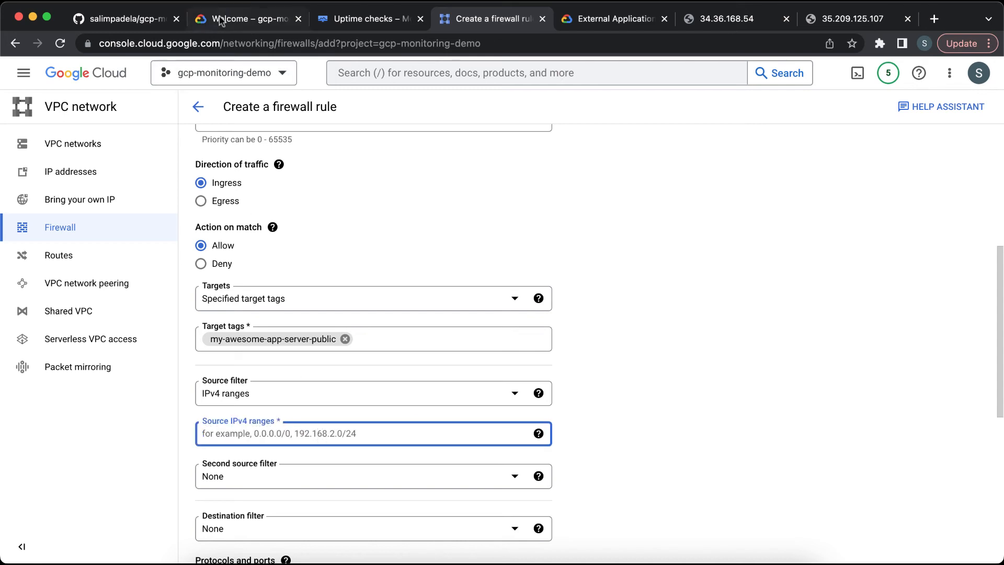
pyautogui.click(150, 21)
pyautogui.scroll(-1, 272, 271)
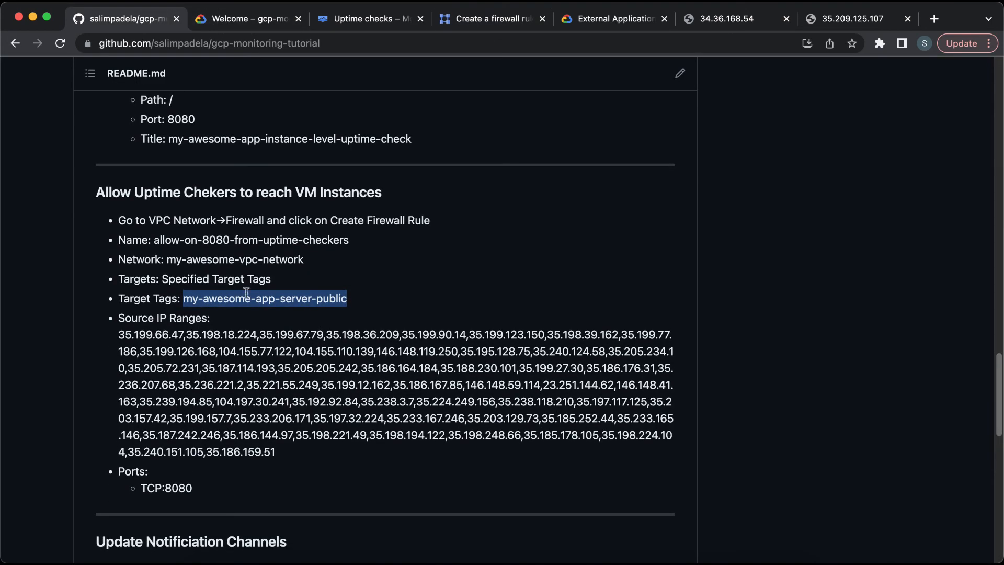
pyautogui.moveTo(121, 336); pyautogui.dragTo(296, 445)
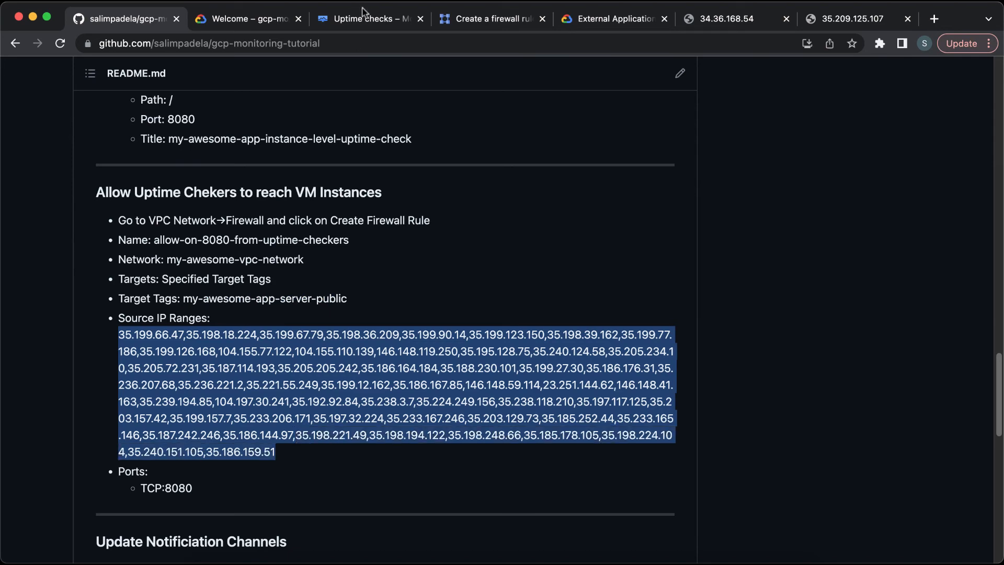
pyautogui.click(475, 21)
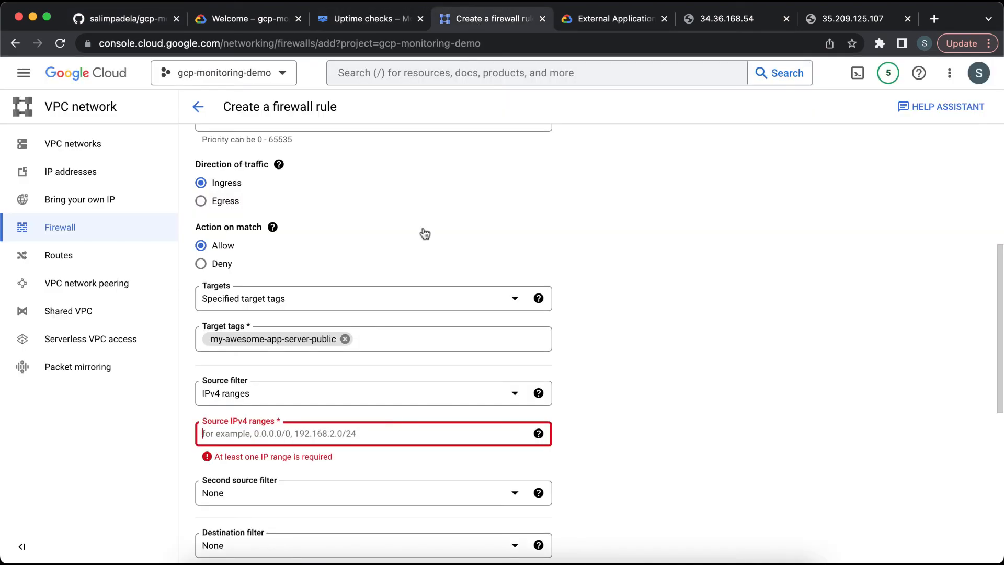
pyautogui.press('super+v')
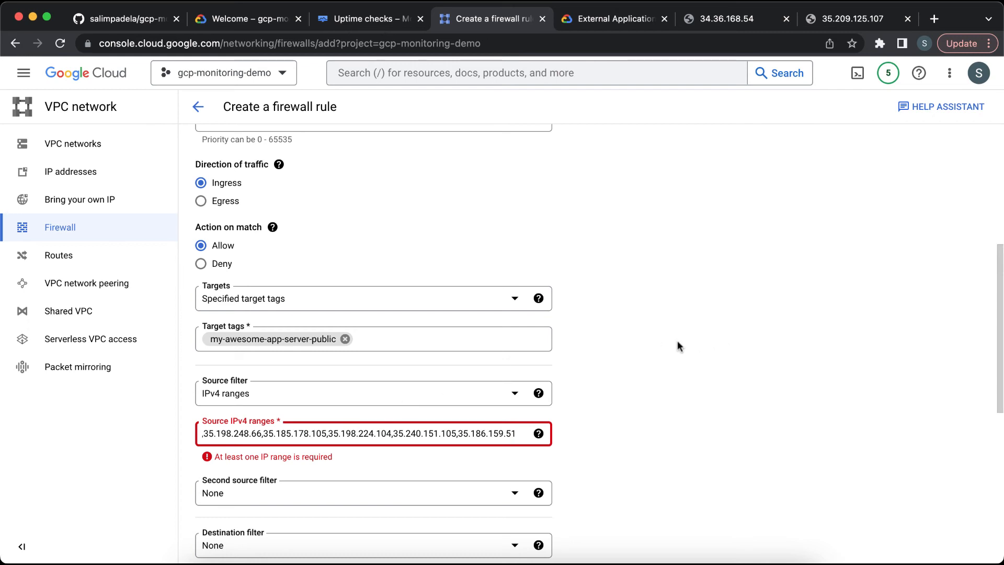
pyautogui.click(668, 343)
# Step: Limit the rule to TCP port 8080 and create the firewall rule
pyautogui.scroll(-4, 668, 344)
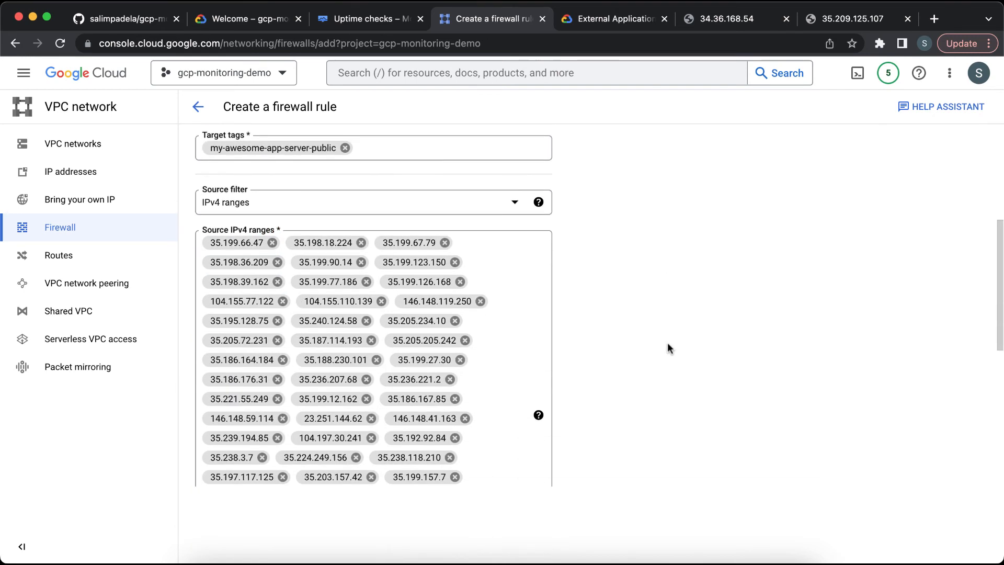
pyautogui.scroll(-3, 668, 343)
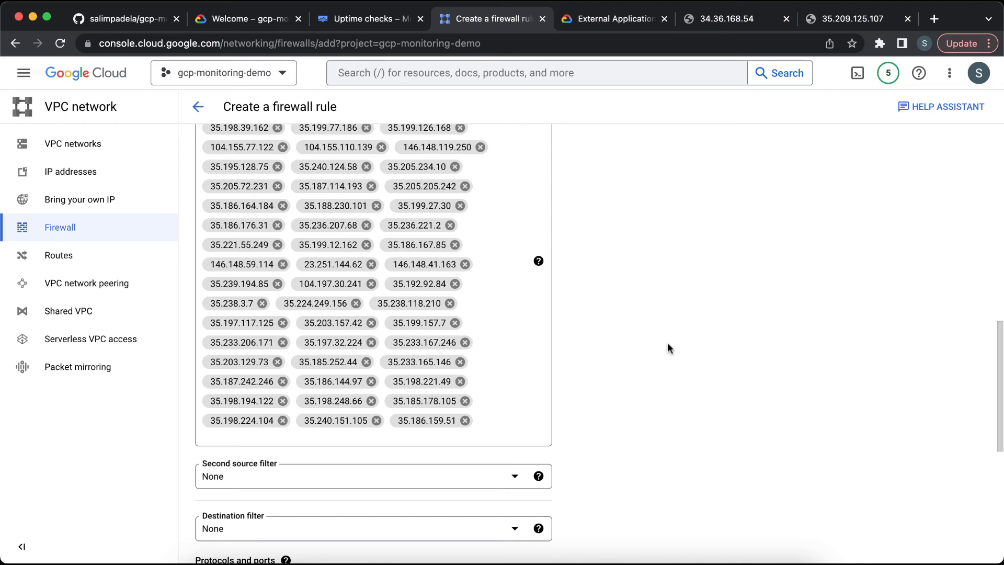
pyautogui.scroll(-1, 668, 347)
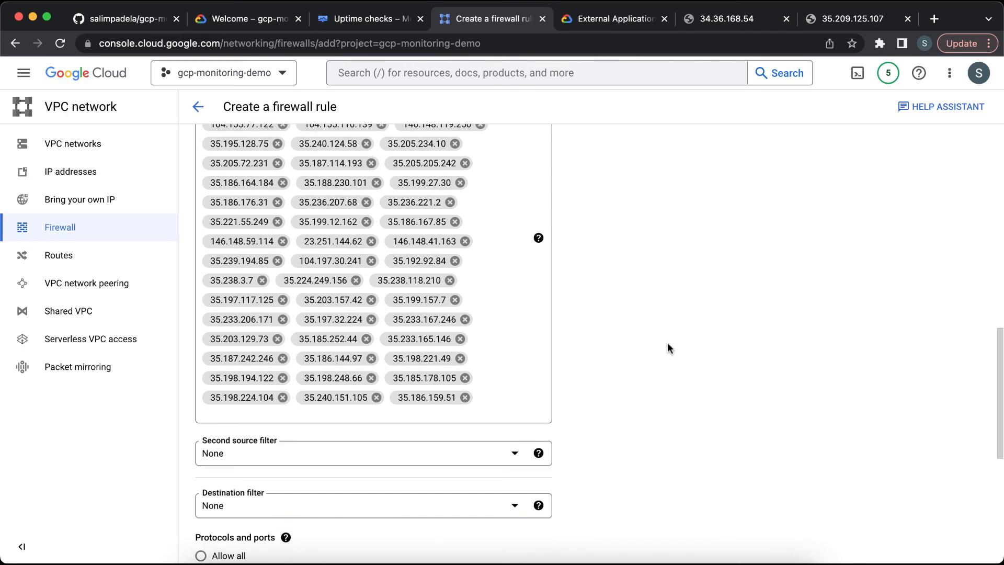
pyautogui.scroll(-2, 668, 348)
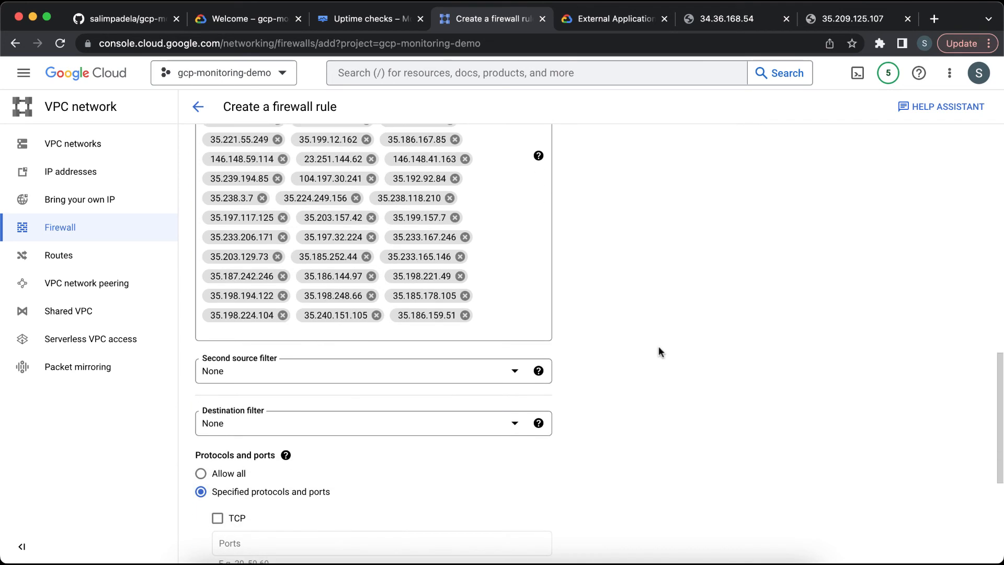
pyautogui.scroll(-2, 425, 352)
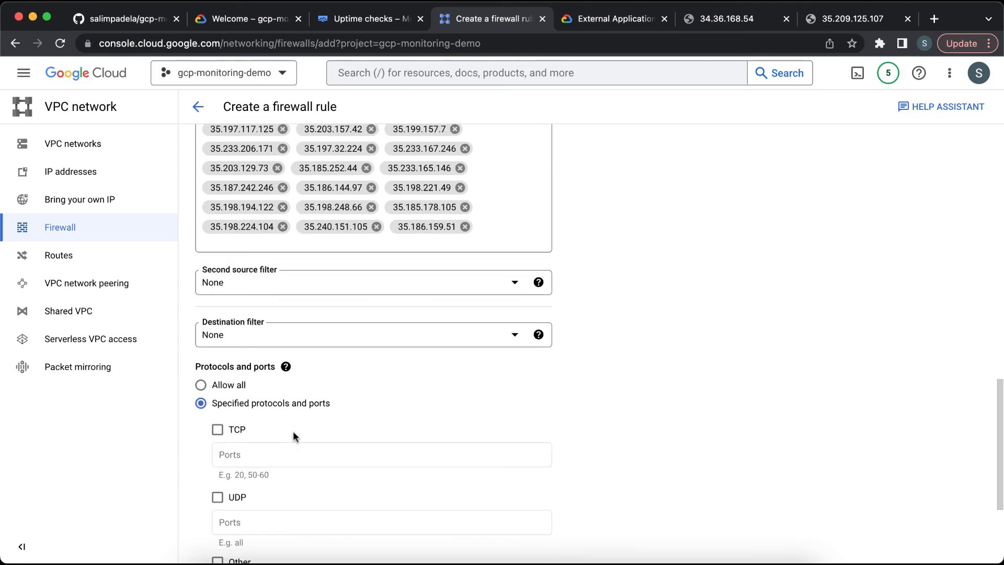
pyautogui.click(219, 430)
pyautogui.click(265, 453)
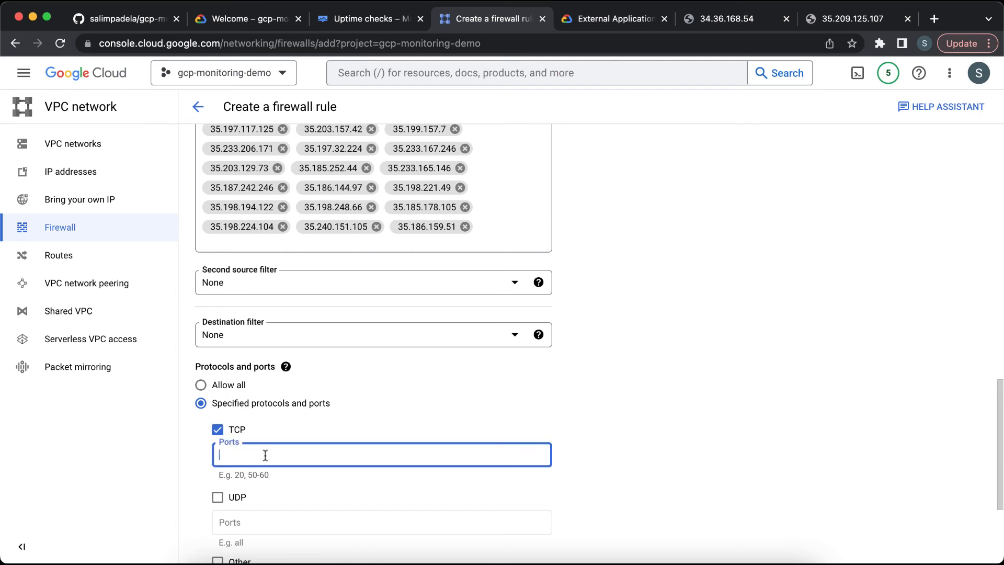
pyautogui.write('8080')
pyautogui.scroll(-4, 373, 340)
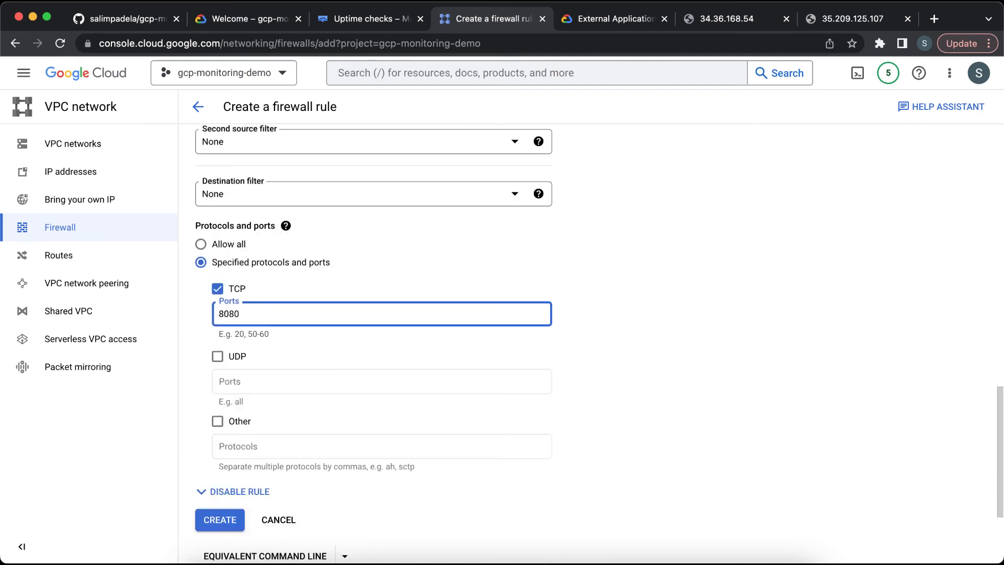
pyautogui.click(219, 487)
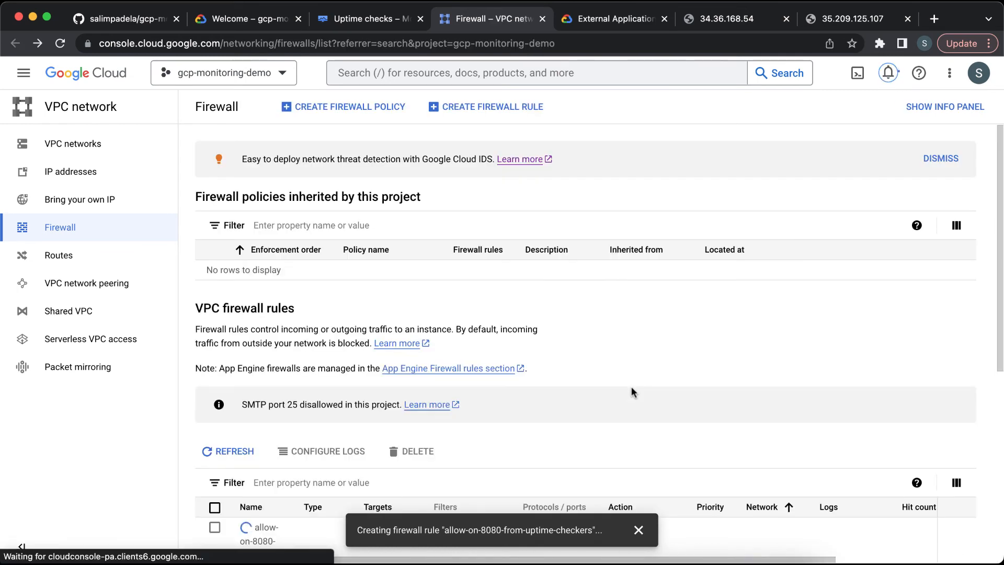
# Step: Review the new rule in the VPC firewall rules list
pyautogui.scroll(-1, 632, 386)
pyautogui.scroll(-3, 632, 388)
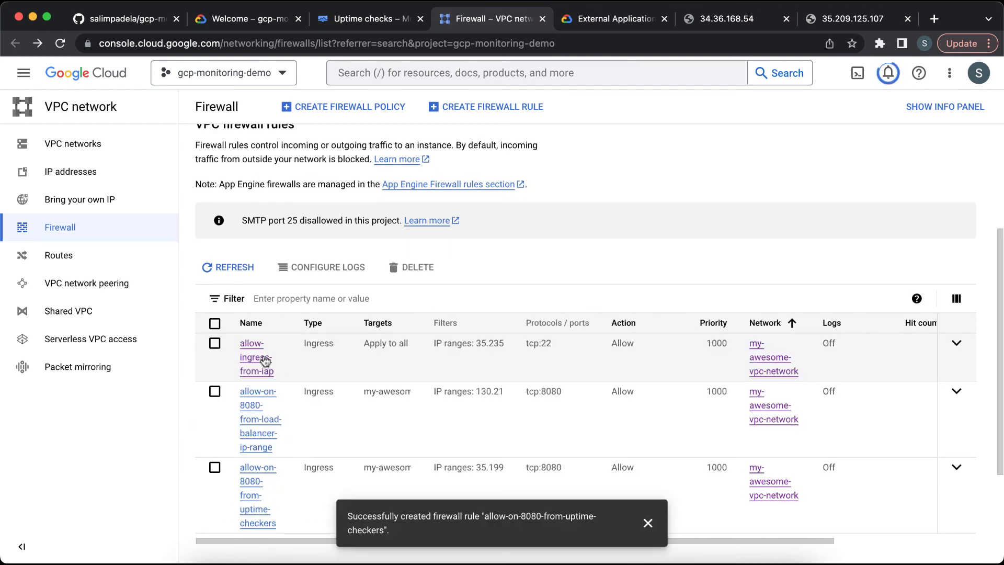
pyautogui.scroll(-1, 546, 437)
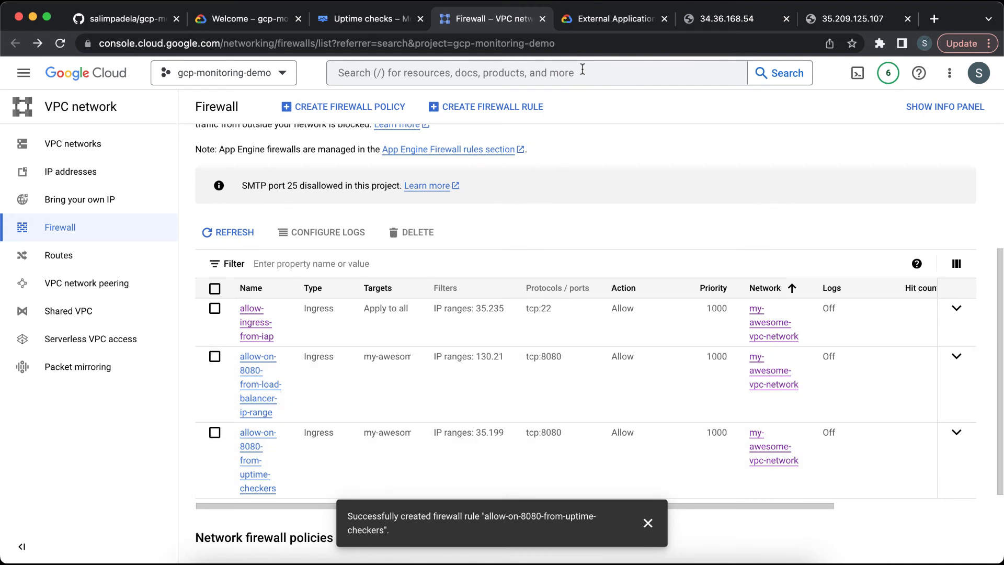
# Step: Refresh the uptime checks list and inspect the check's status for each region
pyautogui.click(355, 20)
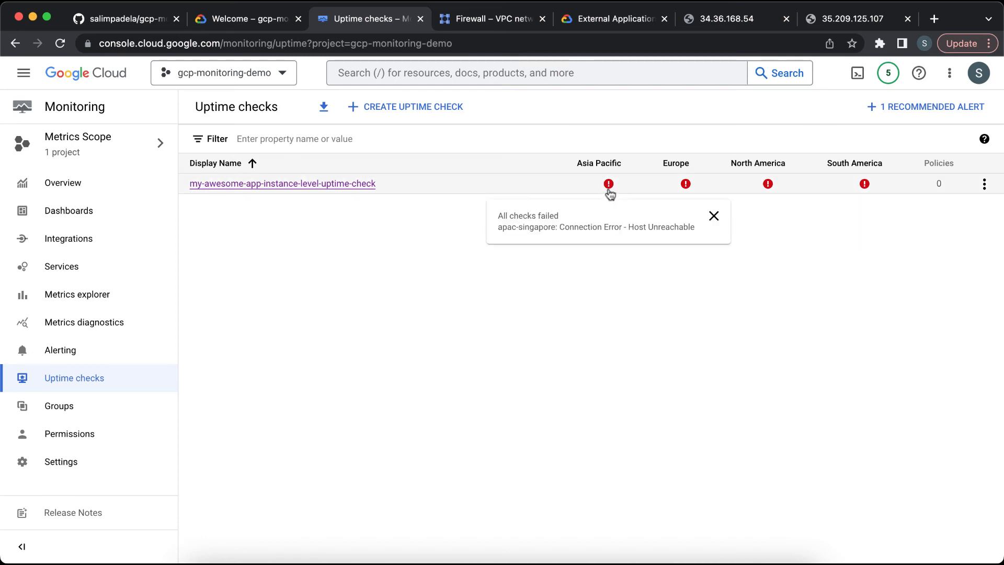
pyautogui.moveTo(686, 187)
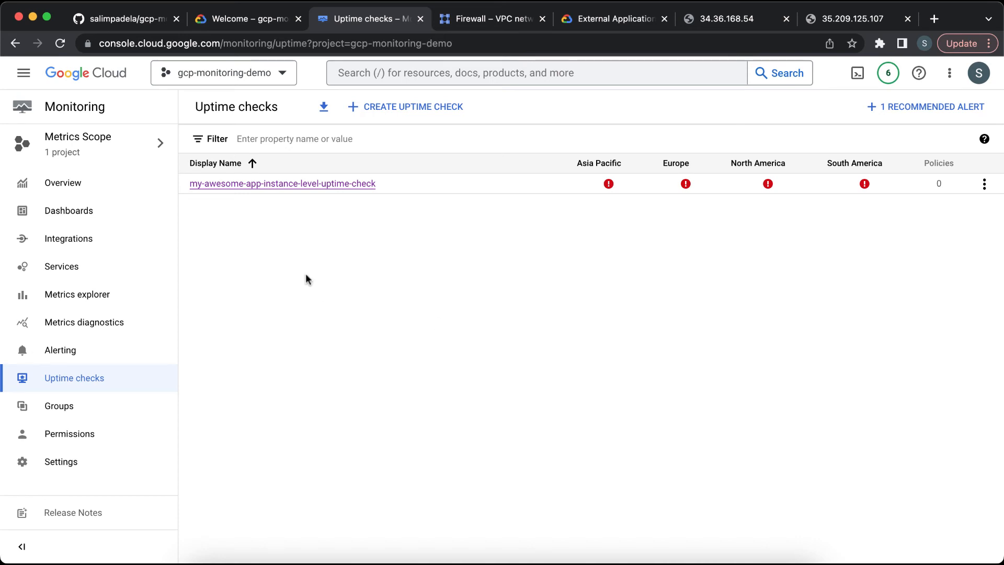
pyautogui.click(60, 43)
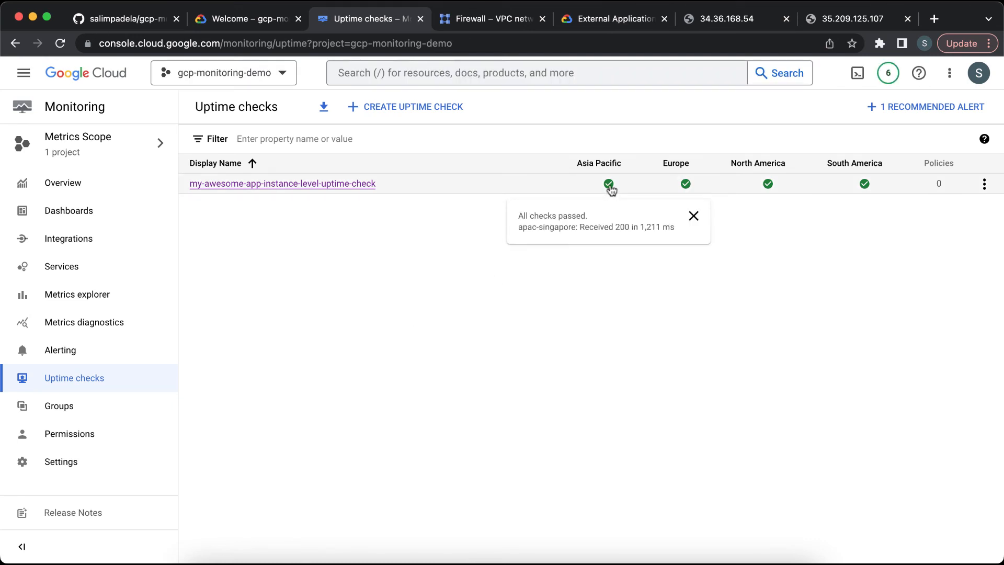
pyautogui.moveTo(684, 186)
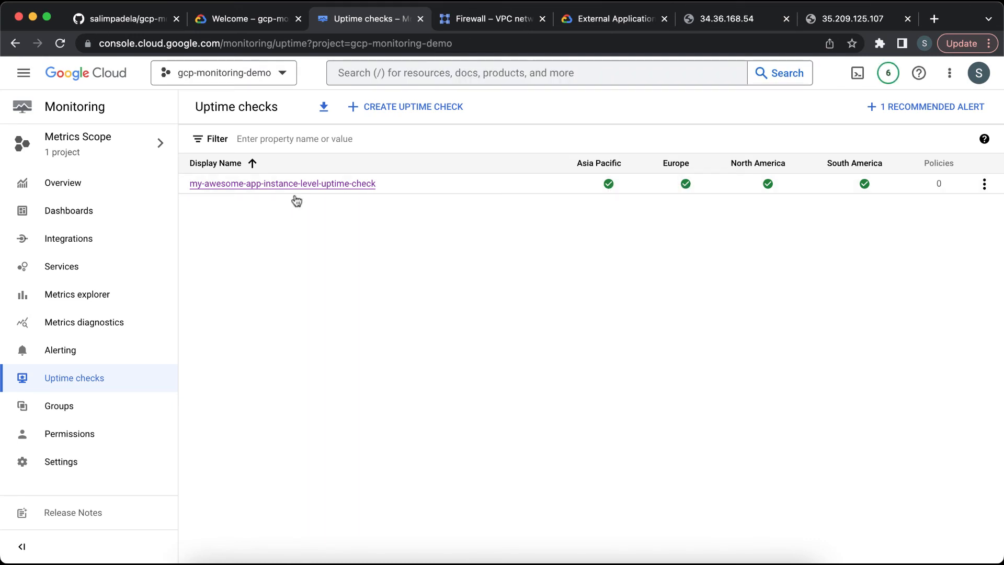
# Step: Read the README's next section on updating notification channels
pyautogui.click(314, 184)
pyautogui.press('super+1')
pyautogui.scroll(-1, 331, 317)
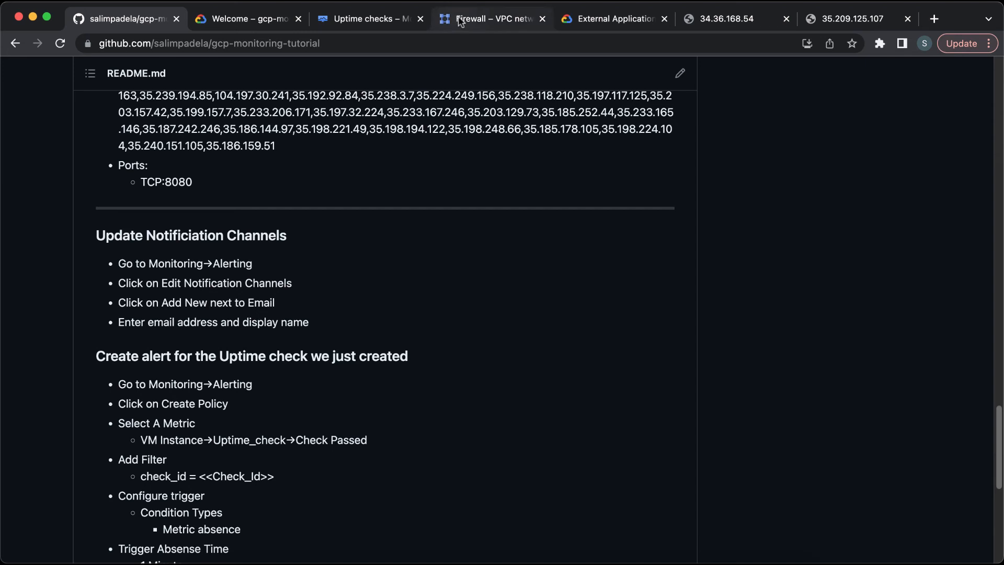
# Step: Open the notification channels editor from Monitoring Alerting
pyautogui.click(375, 23)
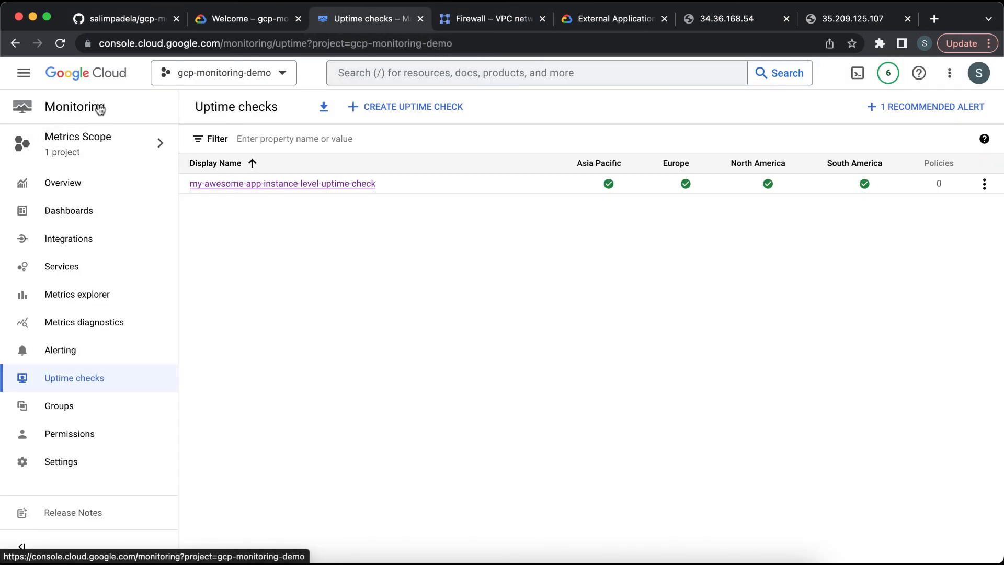
pyautogui.click(112, 349)
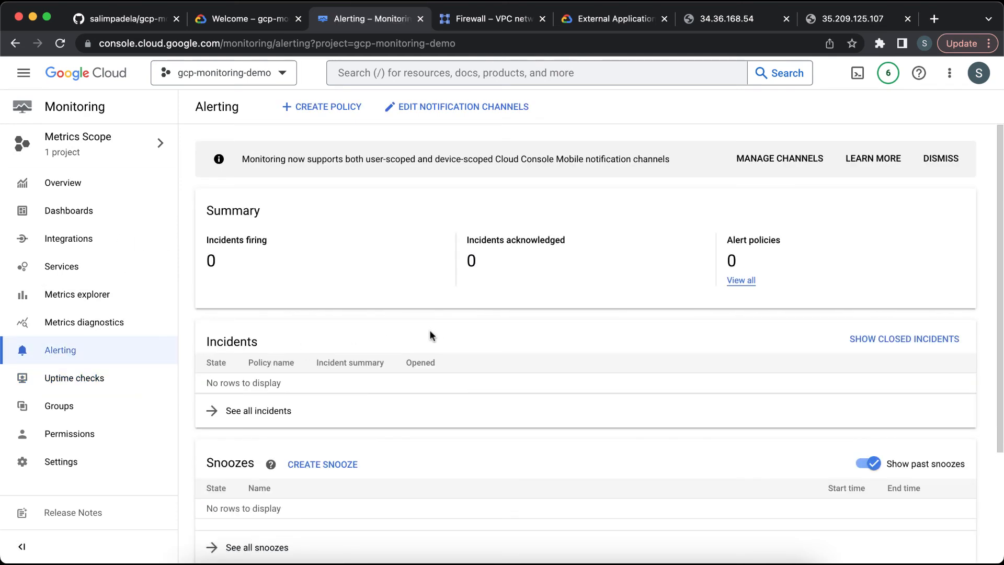
pyautogui.click(438, 114)
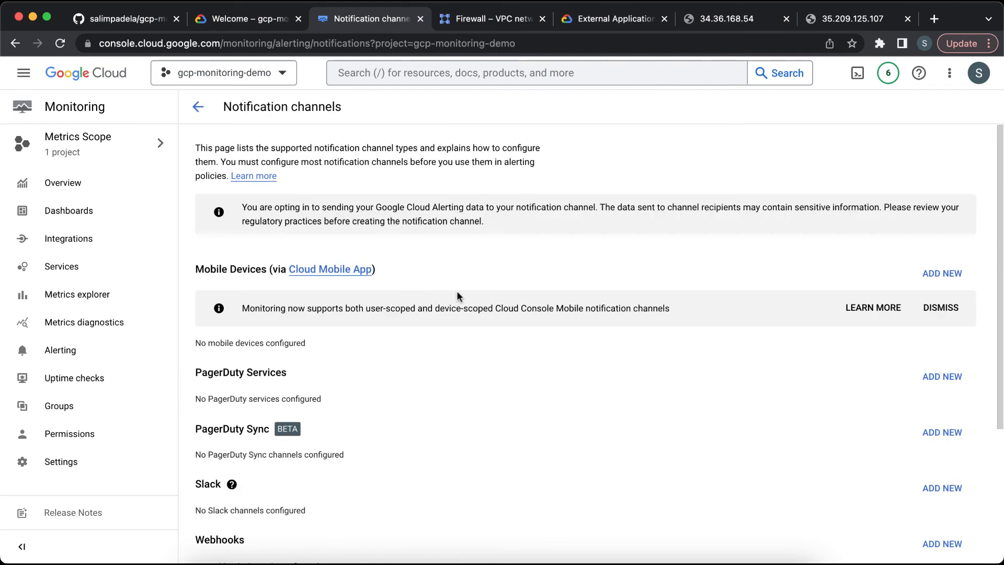
# Step: Add an email notification channel with the account's e-mail address and the display name "my email address"
pyautogui.scroll(-3, 456, 296)
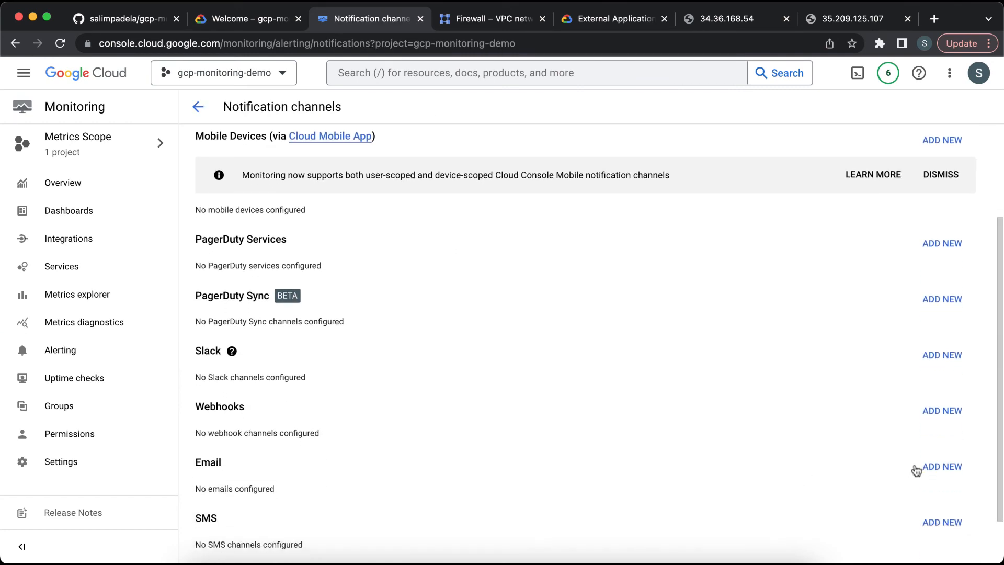
pyautogui.click(942, 467)
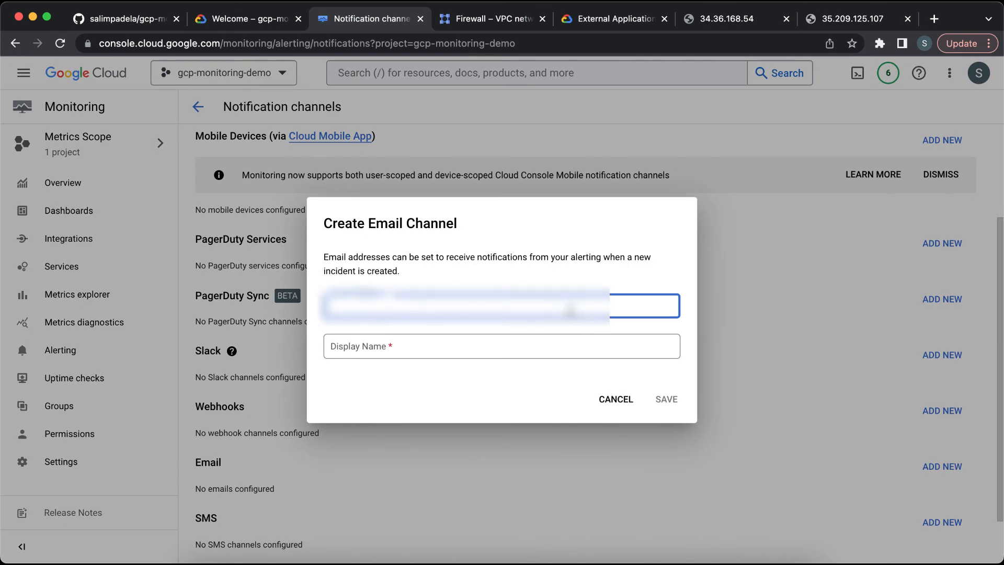
pyautogui.write('[unreadable]')
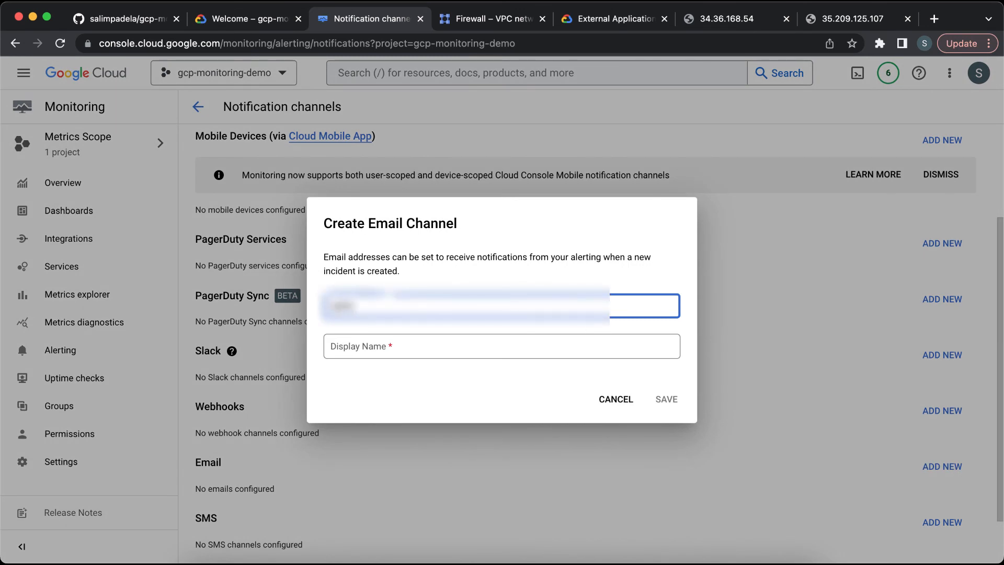
pyautogui.write('[unreadable]')
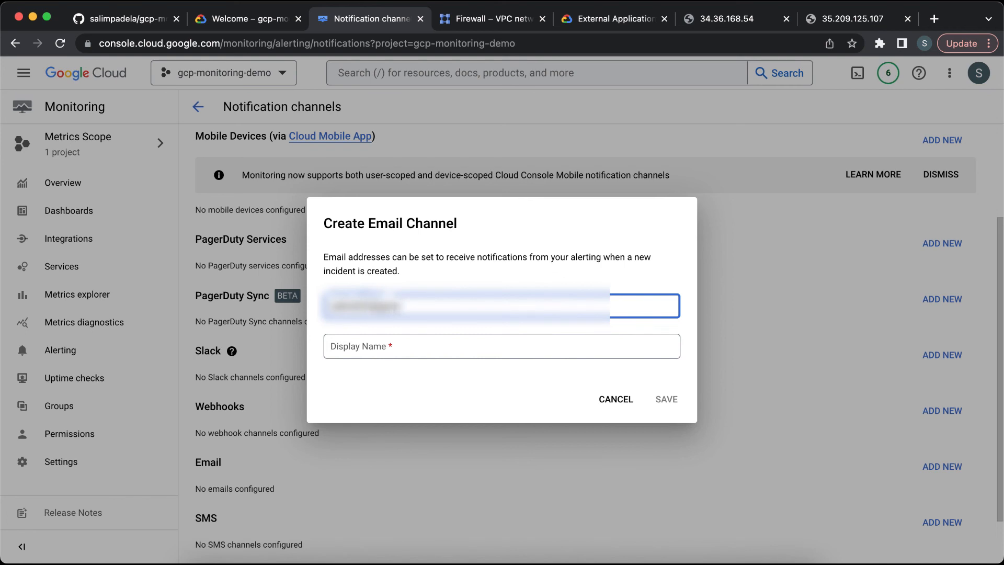
pyautogui.write('[unreadable]')
pyautogui.press('Tab')
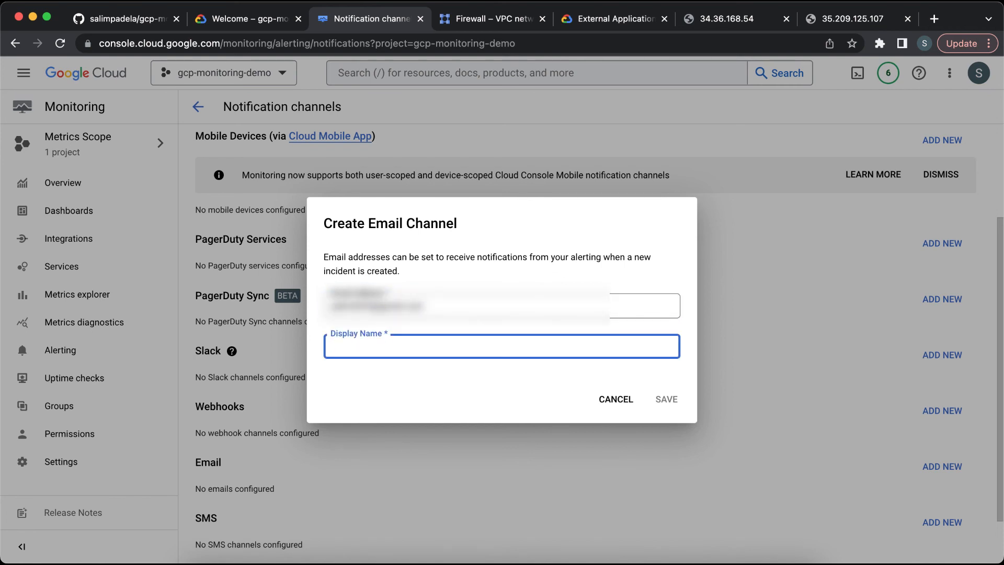
pyautogui.write('my ema')
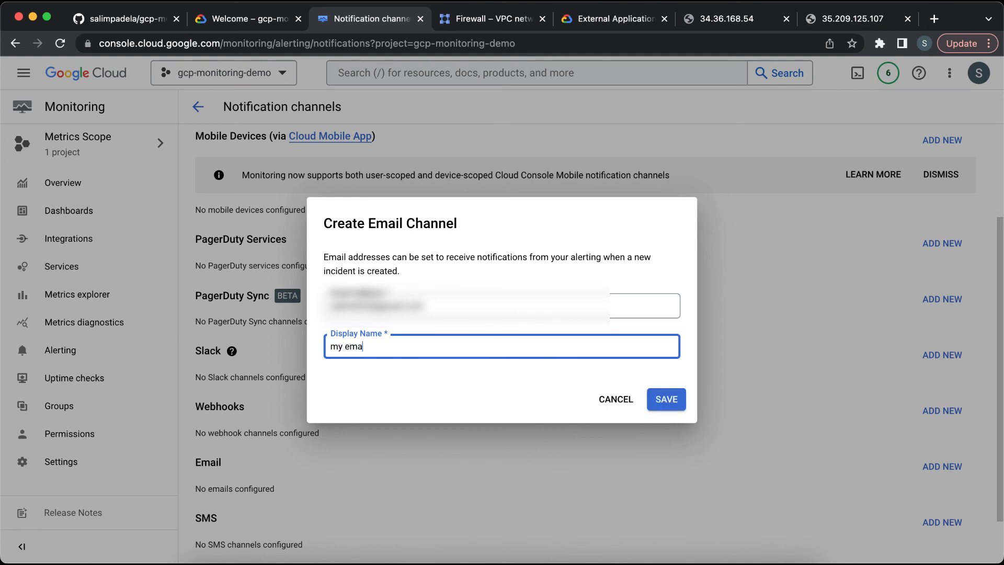
pyautogui.write('il address')
pyautogui.click(678, 401)
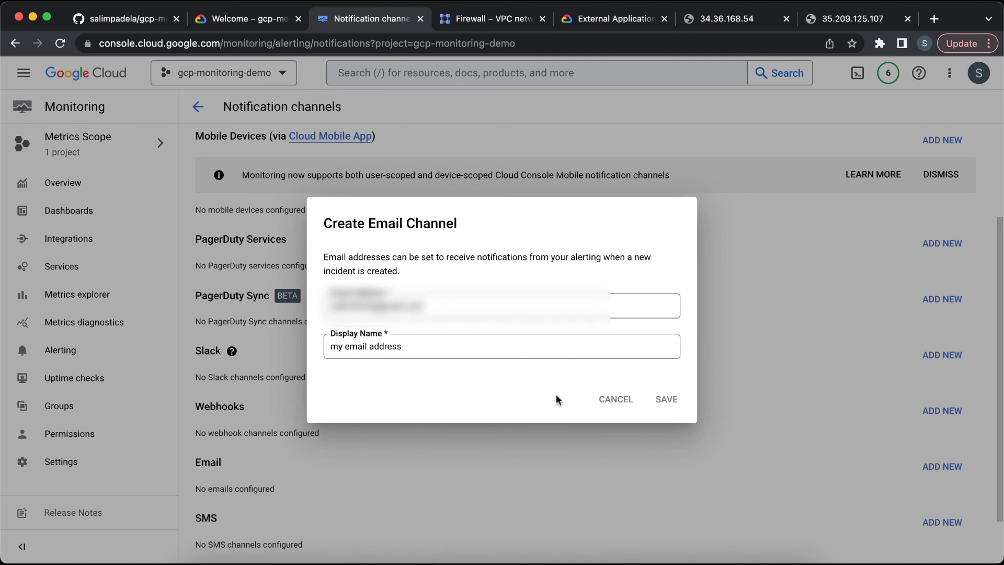
# Step: Read the README's section on creating an alert for the uptime check
pyautogui.scroll(-2, 556, 395)
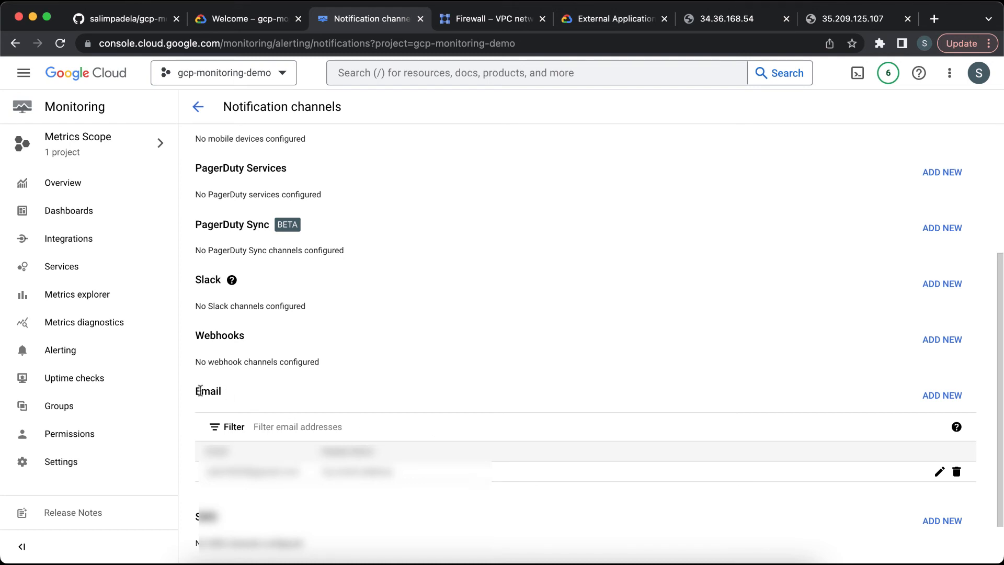
pyautogui.click(128, 19)
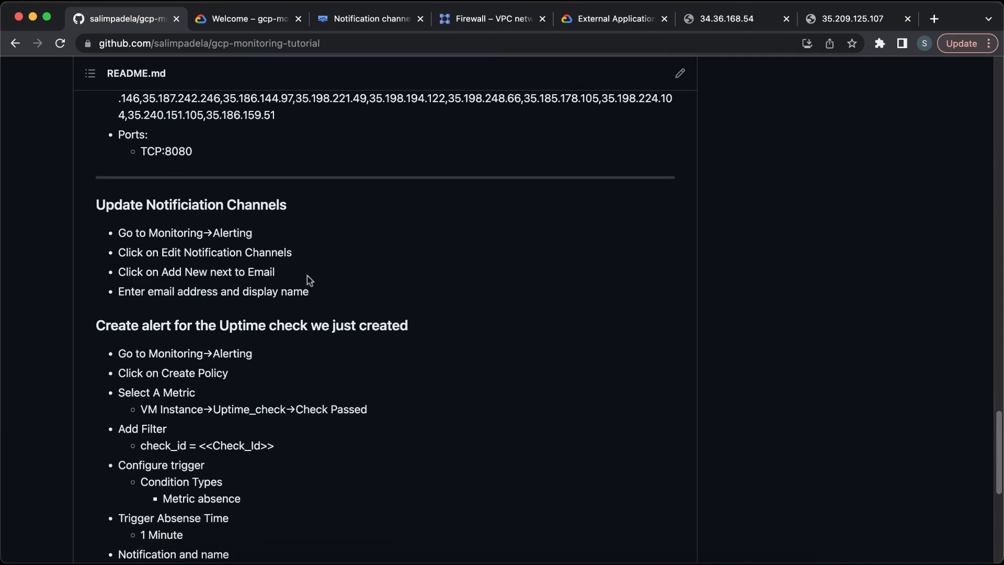
pyautogui.scroll(-1, 309, 280)
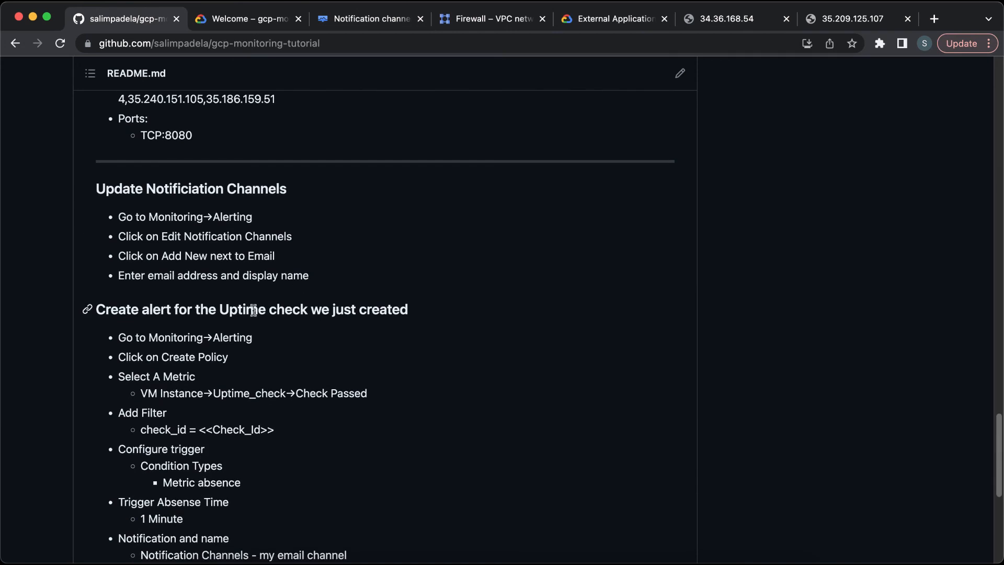
pyautogui.scroll(-2, 253, 313)
pyautogui.click(353, 21)
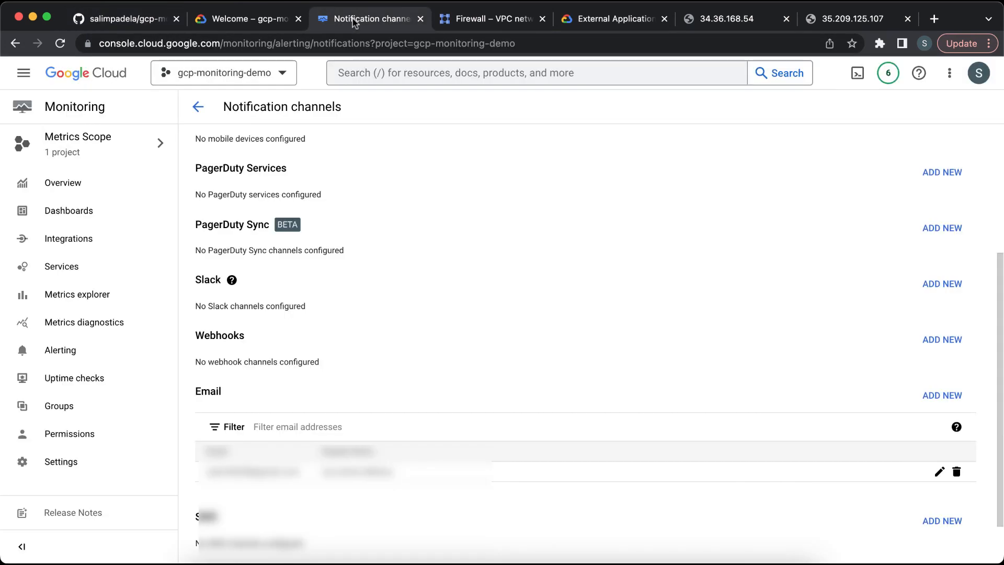
# Step: Create a new alerting policy and select the VM Instance > uptime_check > Check passed metric
pyautogui.click(90, 355)
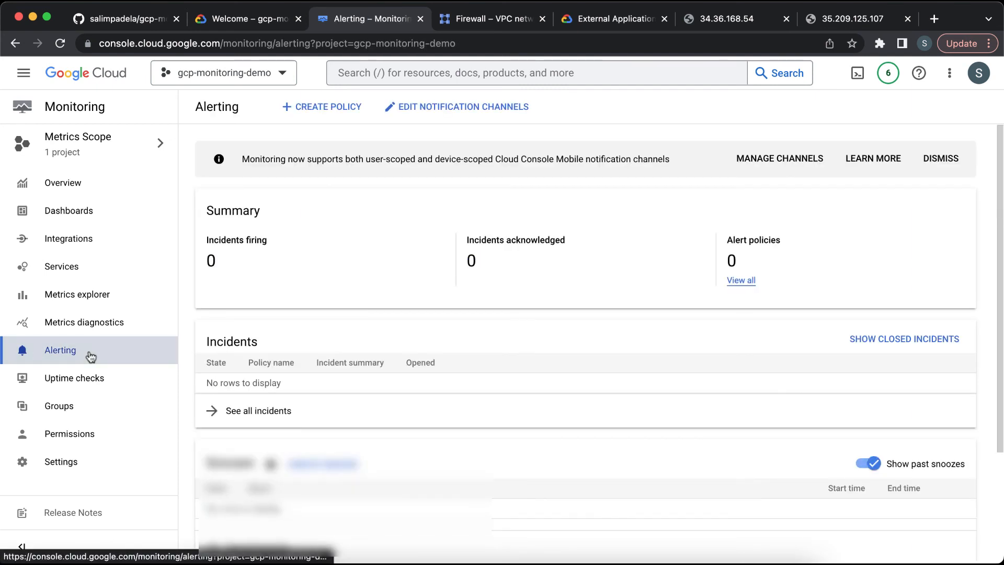
pyautogui.click(324, 109)
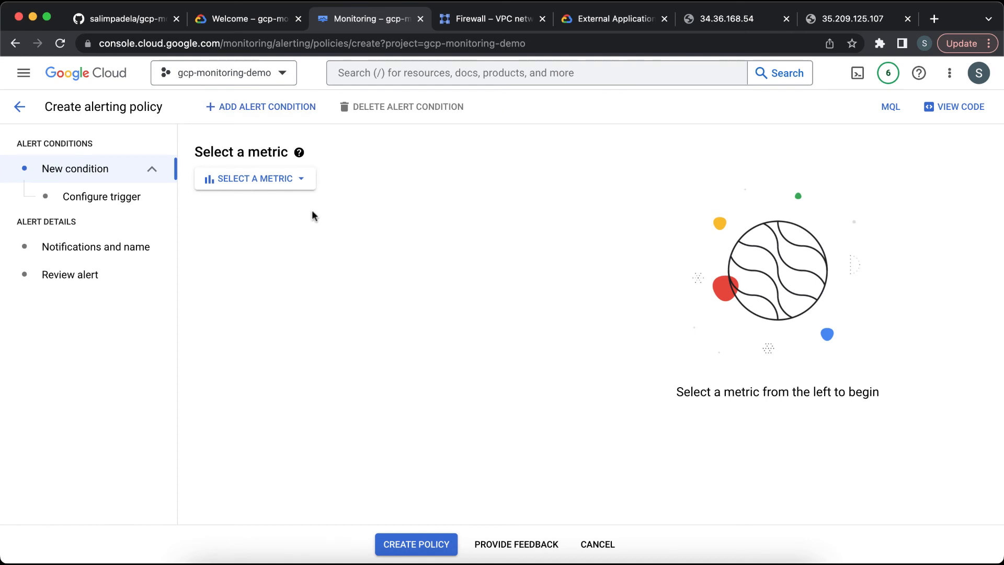
pyautogui.click(299, 180)
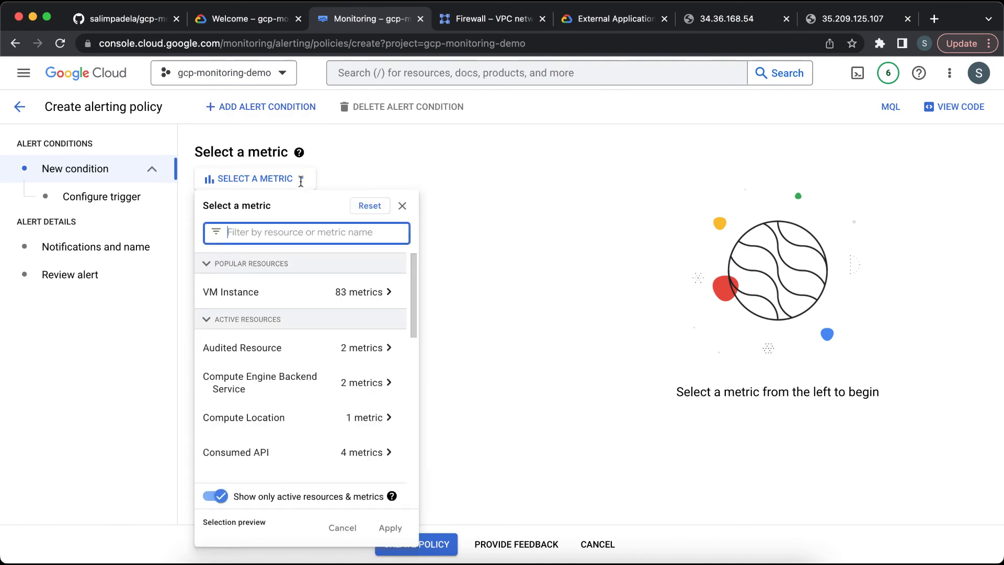
pyautogui.click(291, 298)
pyautogui.scroll(-5, 558, 403)
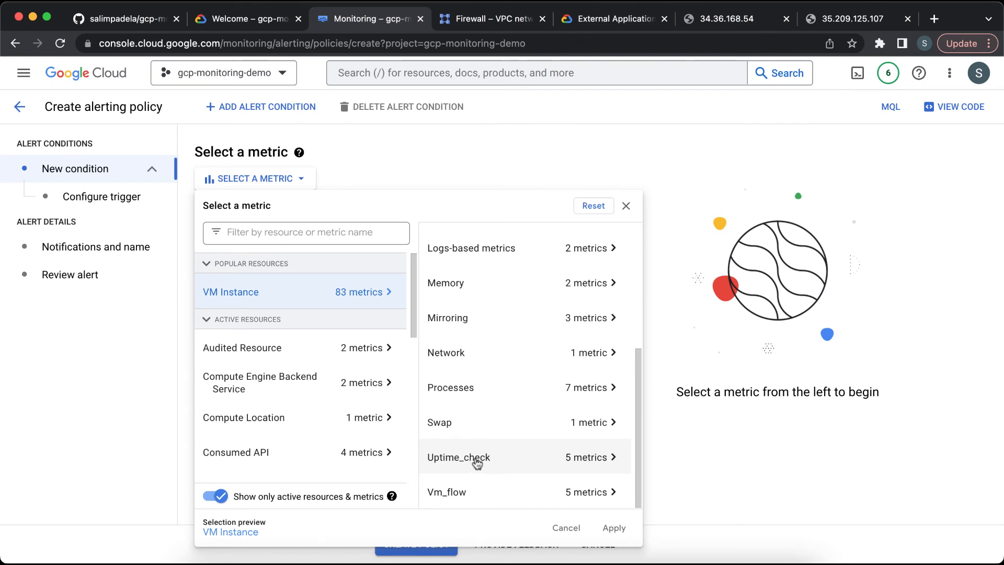
pyautogui.click(476, 461)
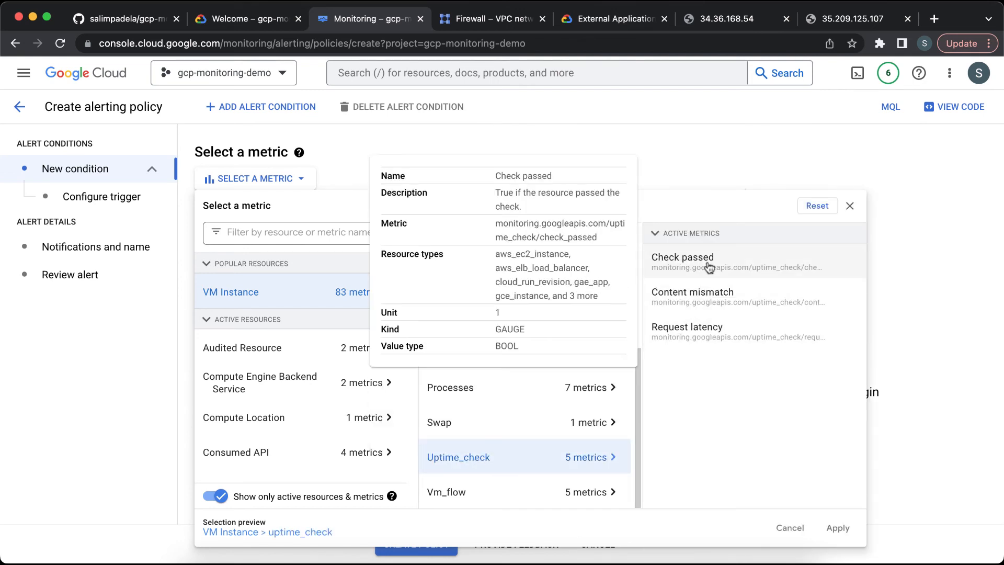
pyautogui.click(709, 267)
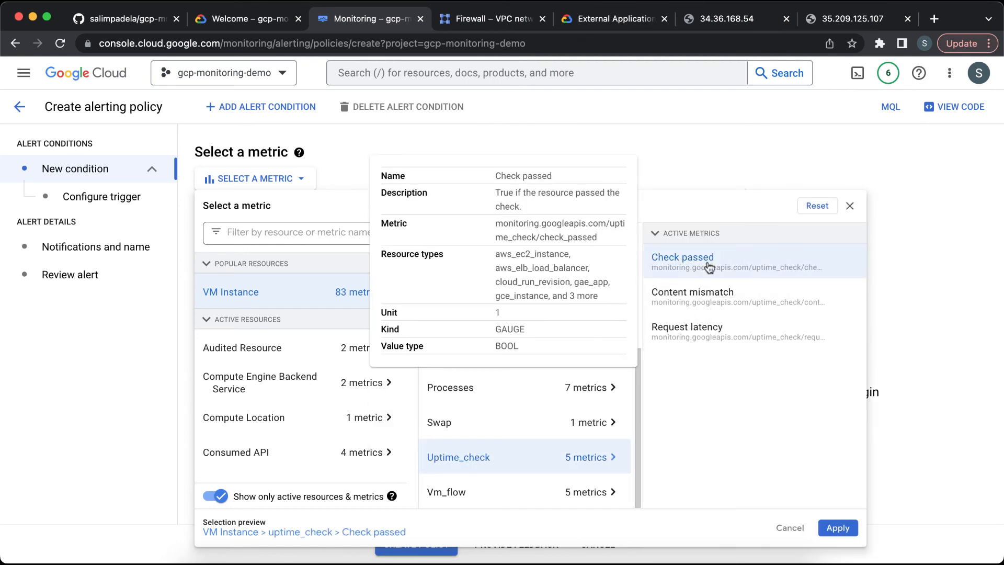
pyautogui.click(838, 528)
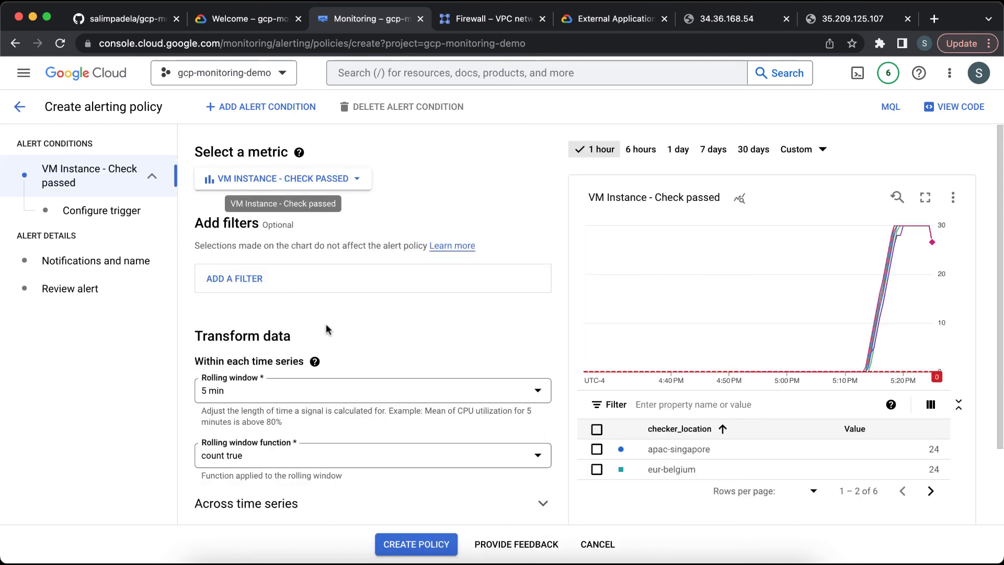
# Step: Add a filter on check_id equal to the uptime check's ID
pyautogui.click(250, 286)
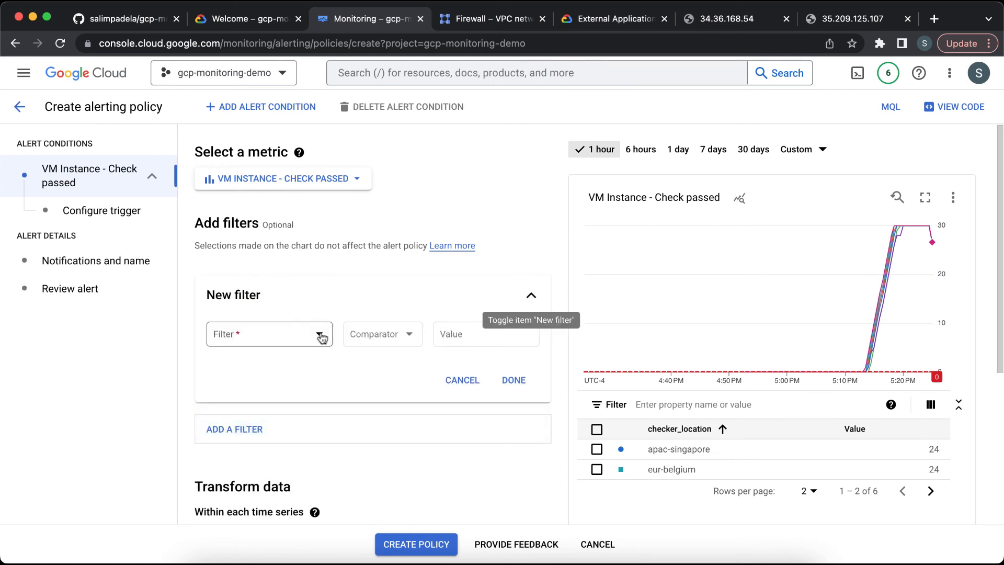
pyautogui.click(320, 336)
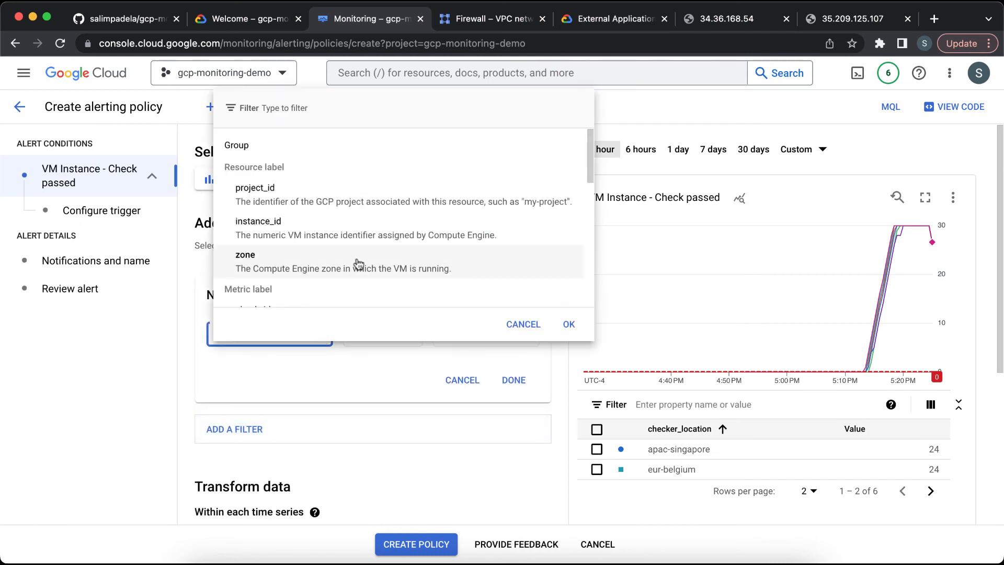
pyautogui.scroll(-2, 355, 263)
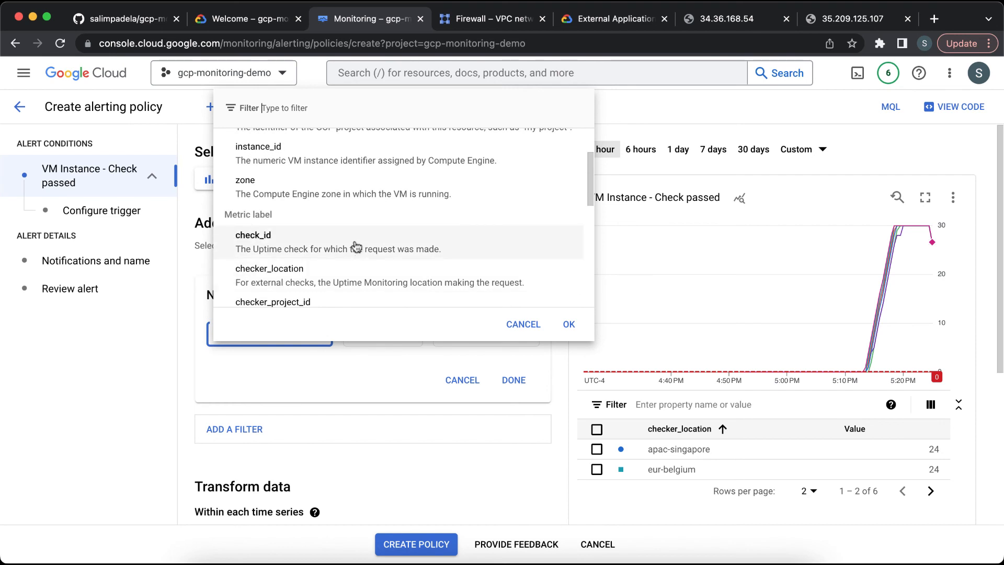
pyautogui.click(356, 245)
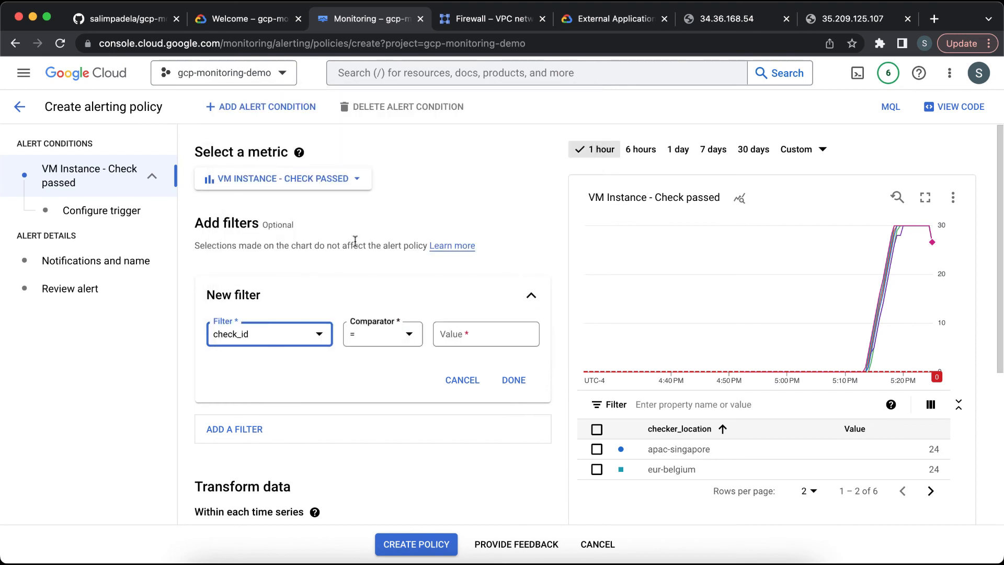
pyautogui.click(474, 333)
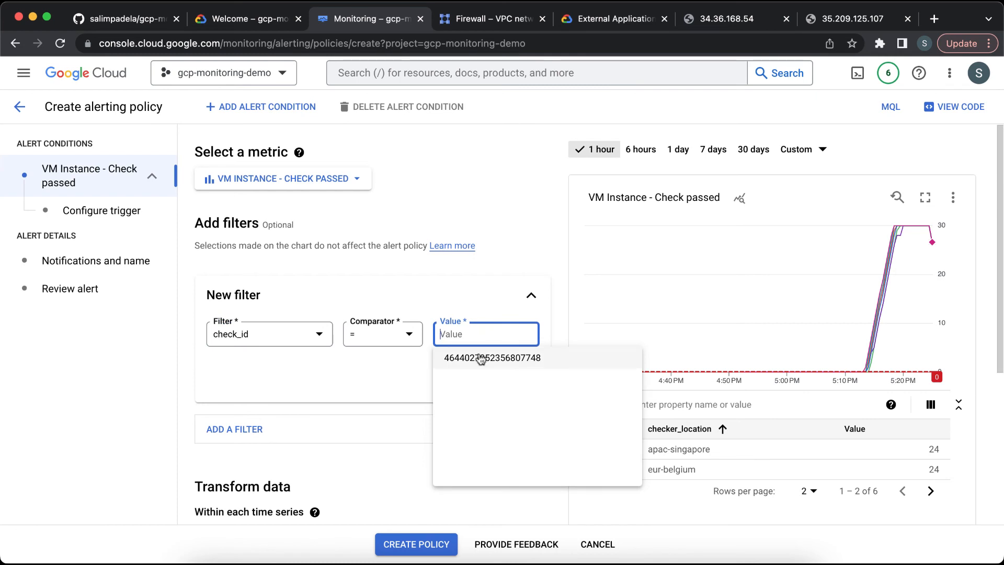
pyautogui.click(480, 358)
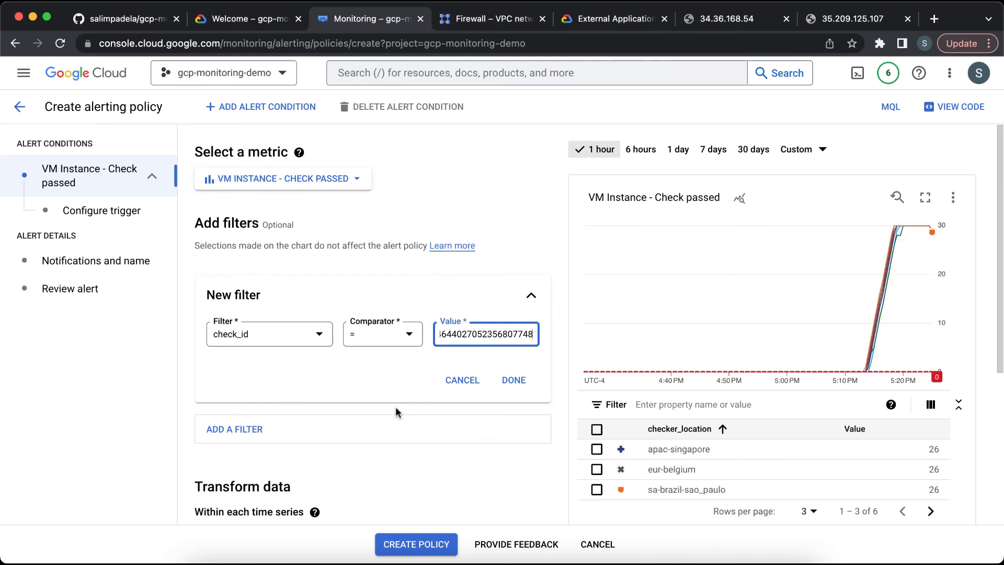
# Step: Set the rolling window to 1 min and continue to the trigger configuration
pyautogui.scroll(-5, 395, 412)
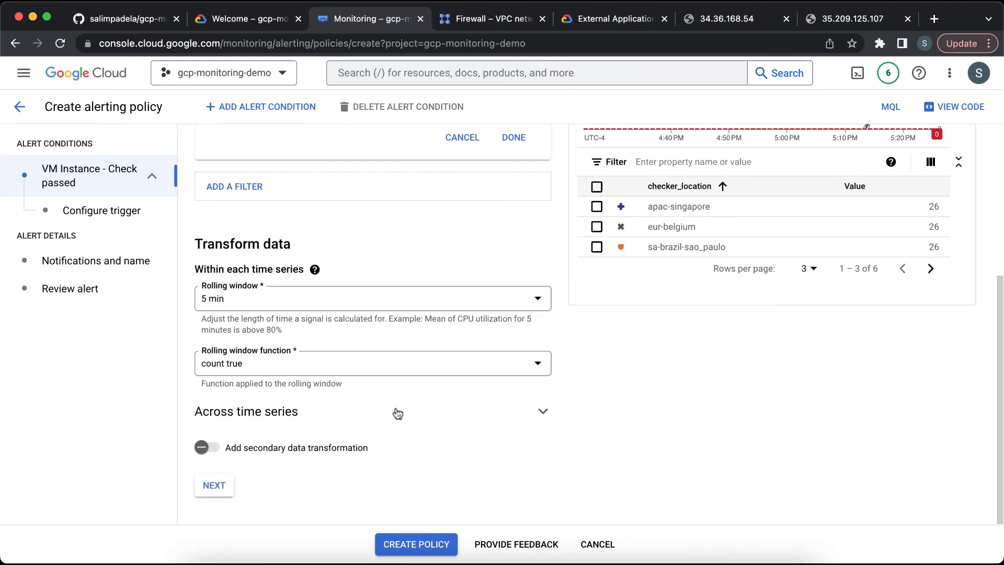
pyautogui.click(391, 304)
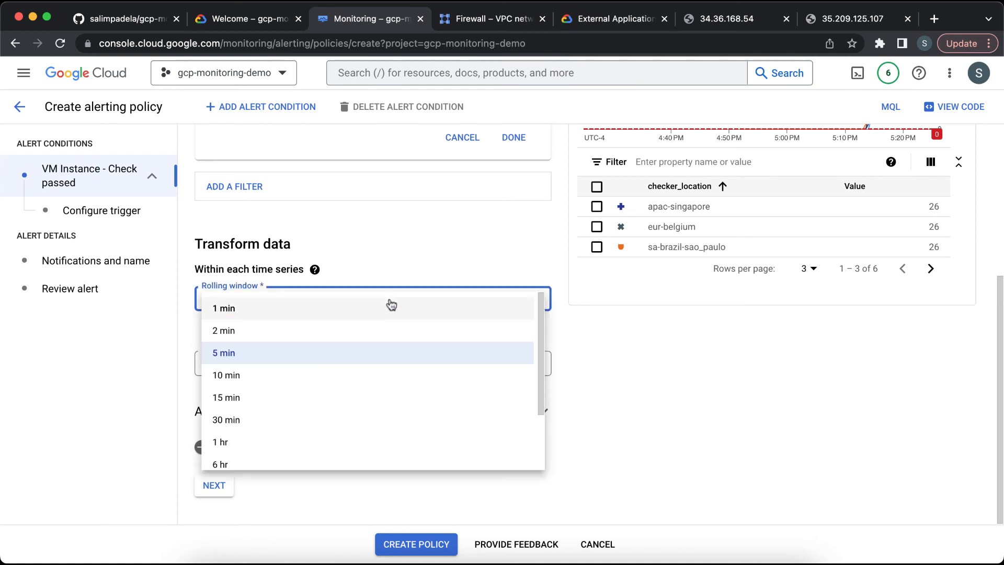
pyautogui.click(367, 310)
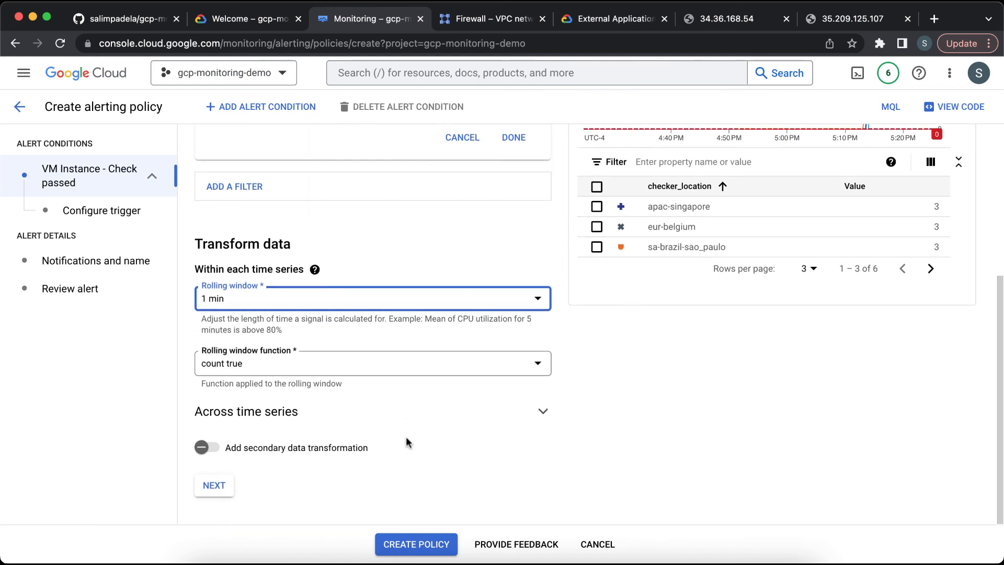
pyautogui.click(222, 486)
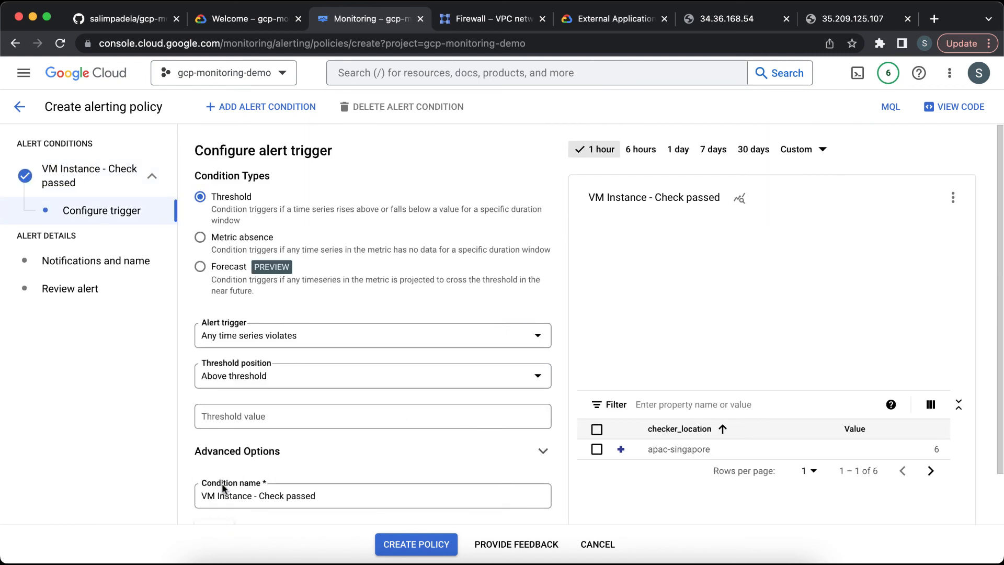
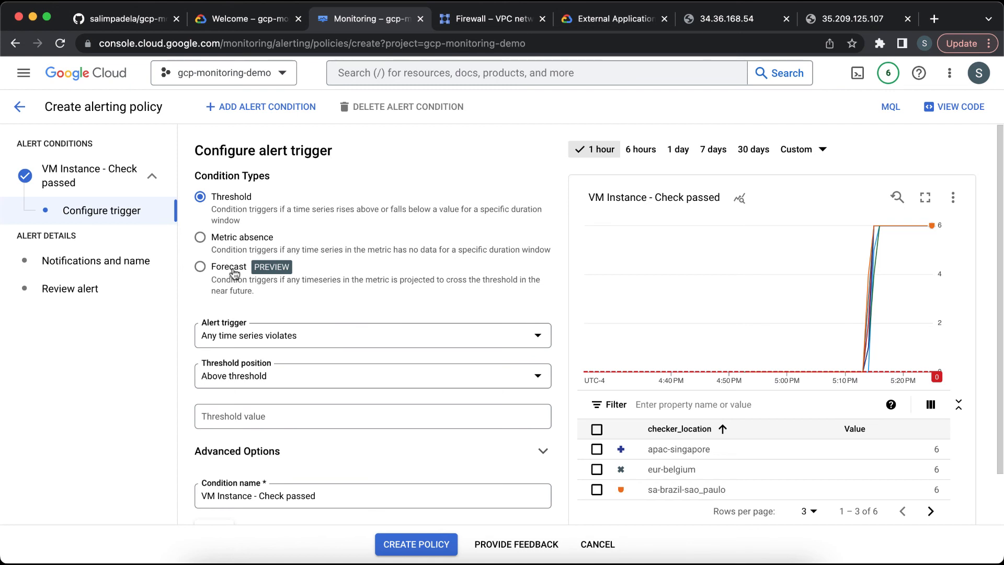
# Step: Choose Metric absence as the condition type and set the trigger absence time to Custom
pyautogui.click(230, 241)
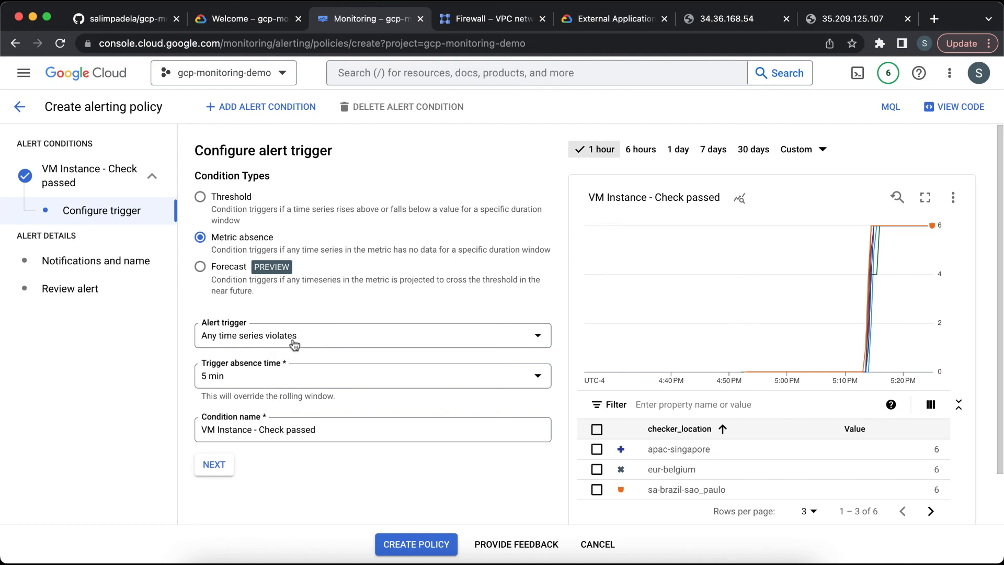
pyautogui.click(345, 382)
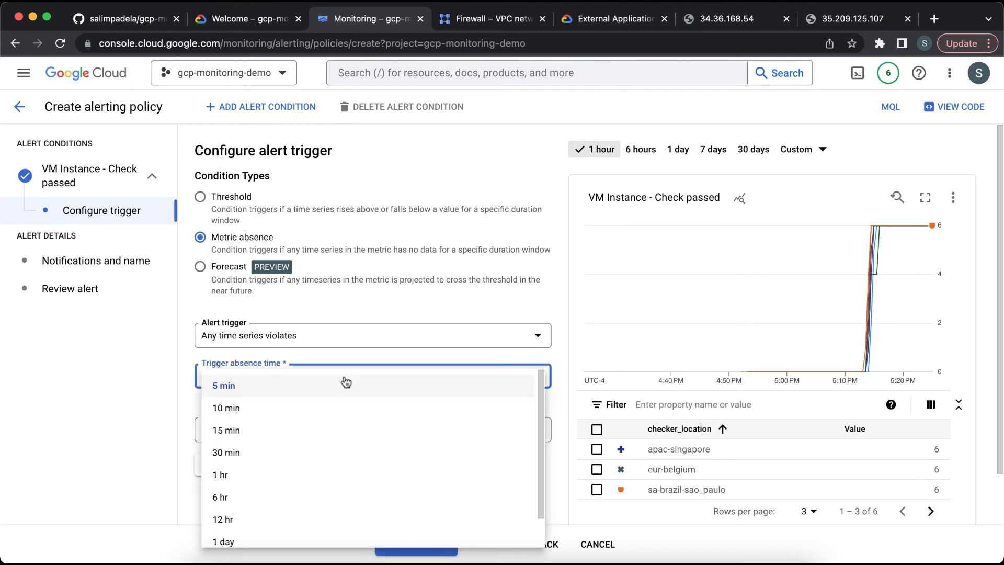
pyautogui.scroll(-1, 331, 462)
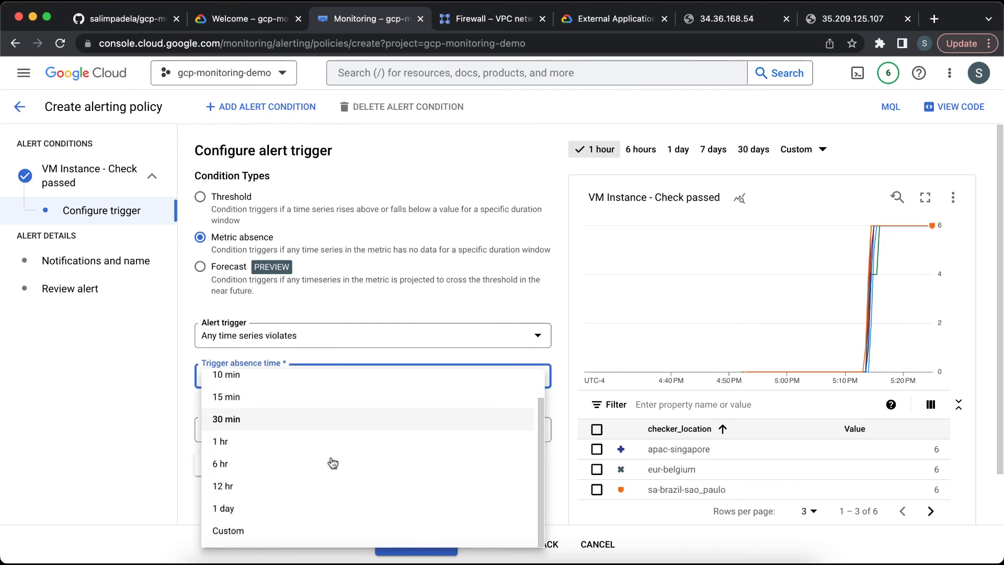
pyautogui.click(265, 532)
# Step: Try to set the custom absence value to 1 minute, then continue to the notification settings
pyautogui.click(279, 432)
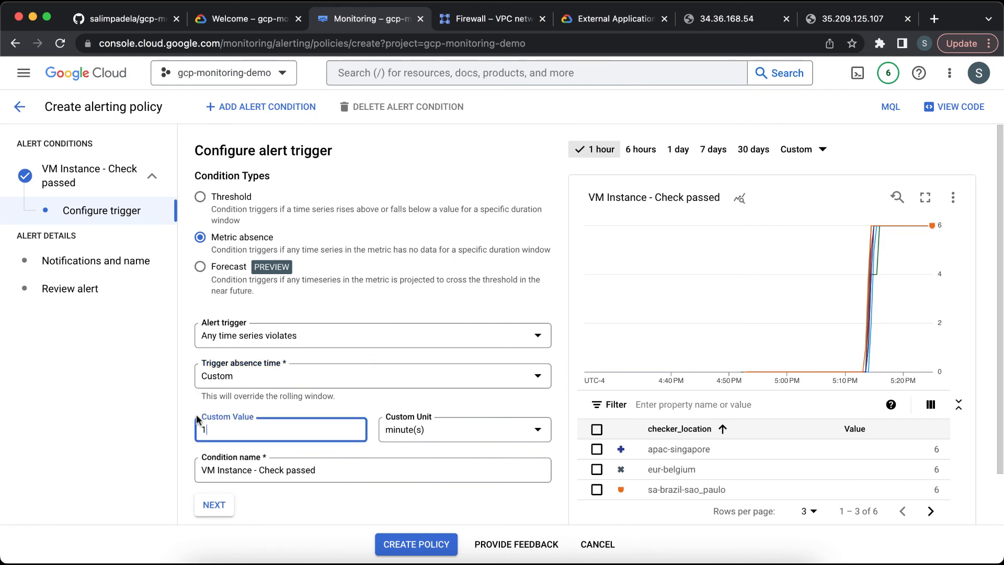
pyautogui.click(172, 399)
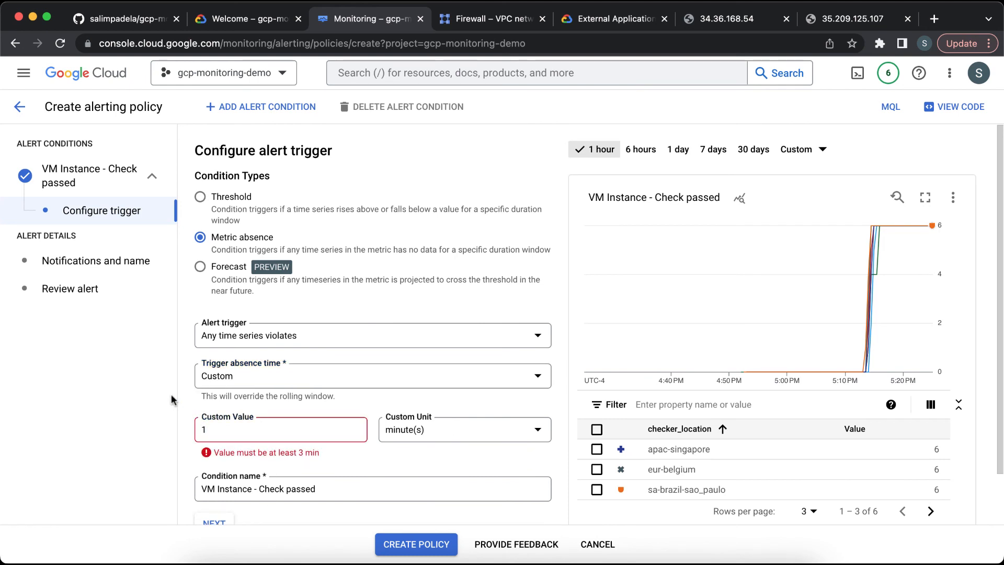
pyautogui.click(273, 430)
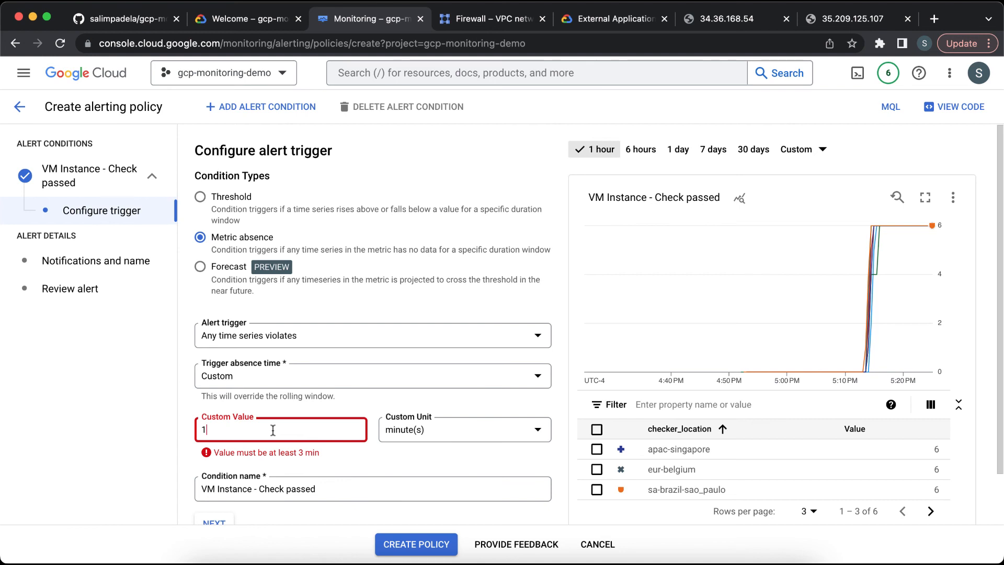
pyautogui.scroll(-2, 273, 430)
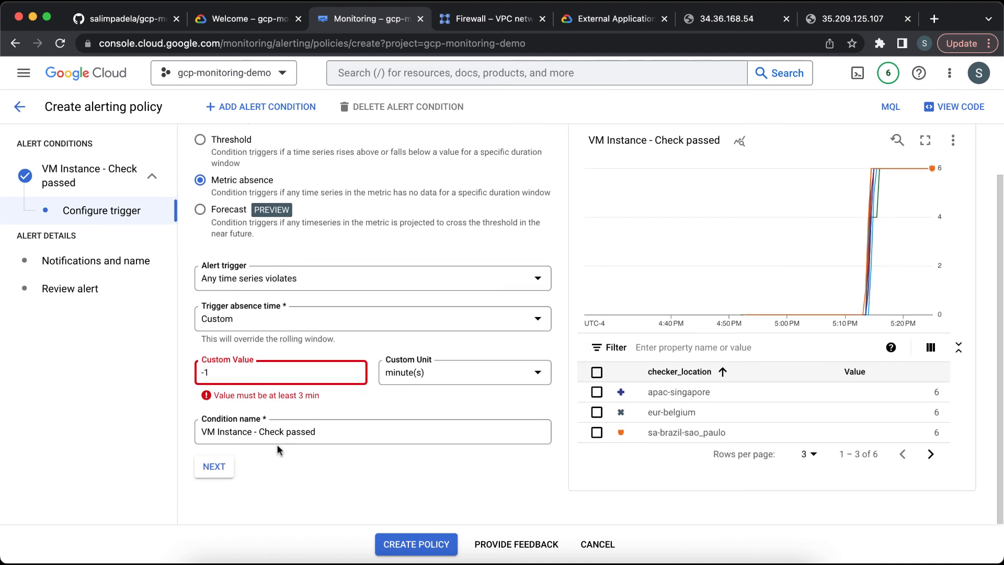
pyautogui.click(278, 483)
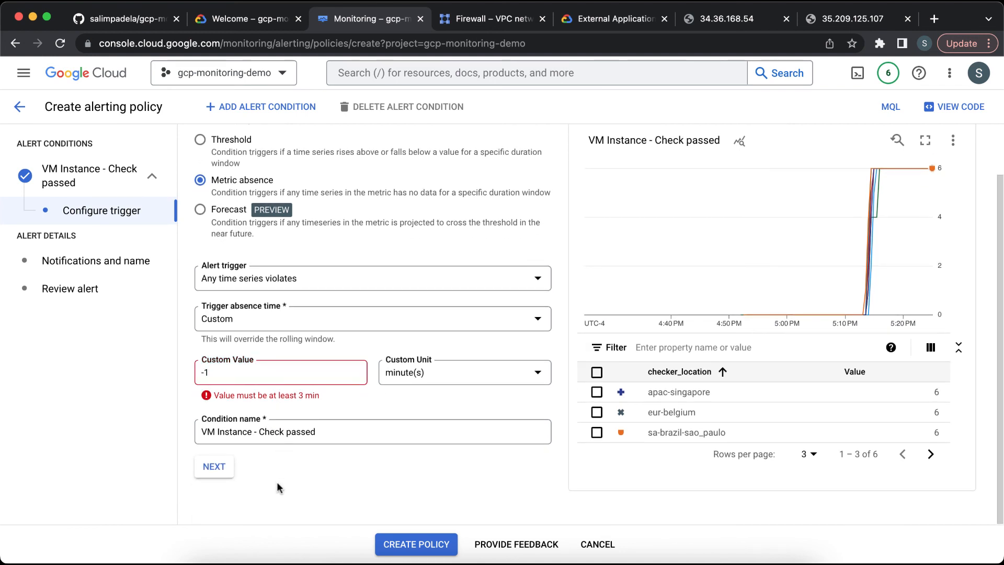
pyautogui.tripleClick(232, 371)
pyautogui.write('1')
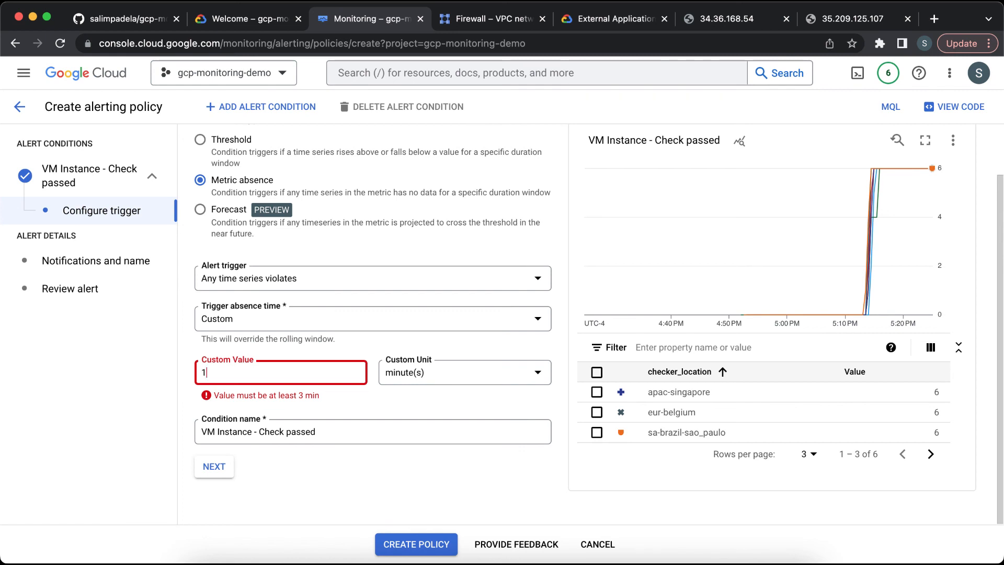
pyautogui.click(302, 483)
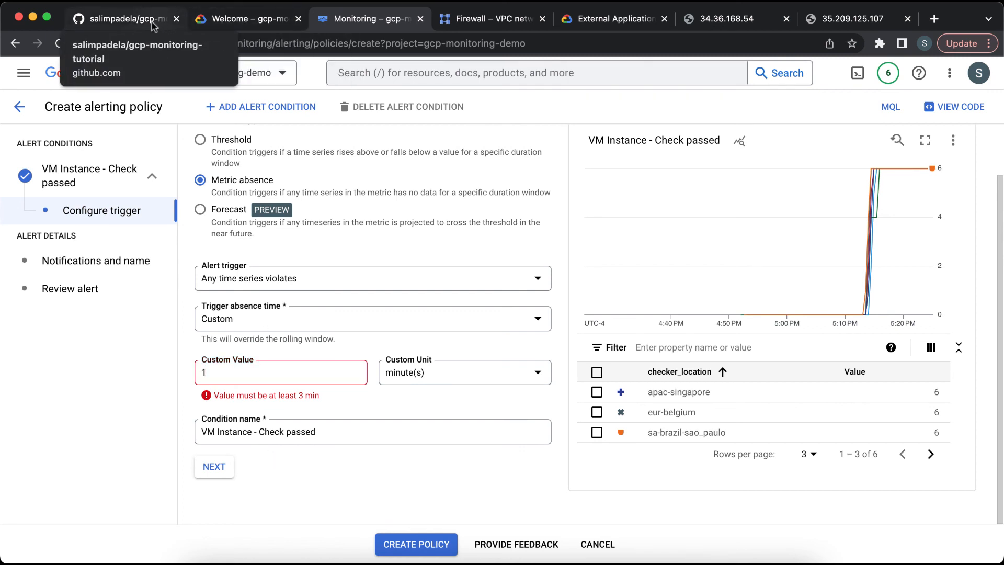
pyautogui.click(217, 465)
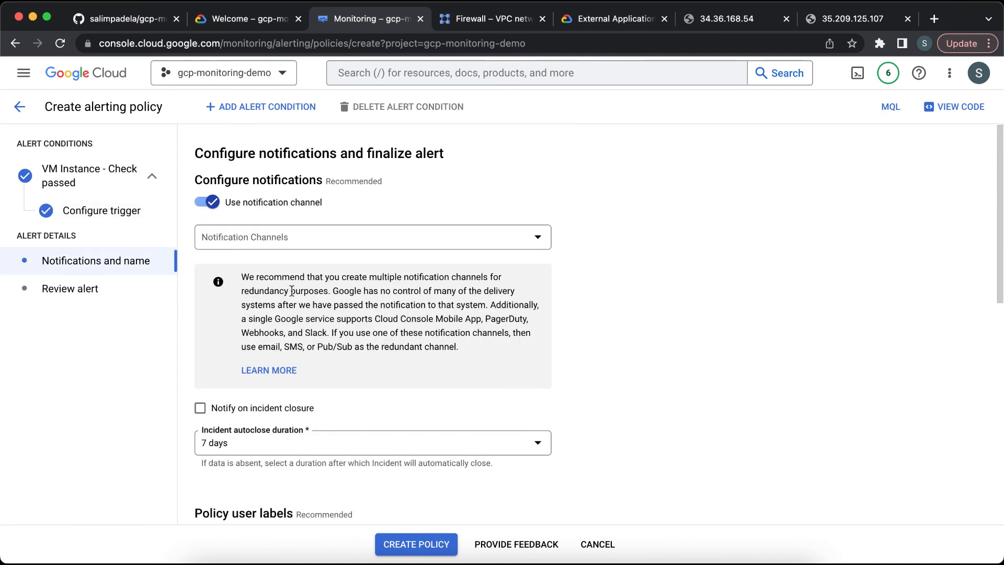
# Step: Select the email notification channel named my email address for the alert
pyautogui.click(344, 241)
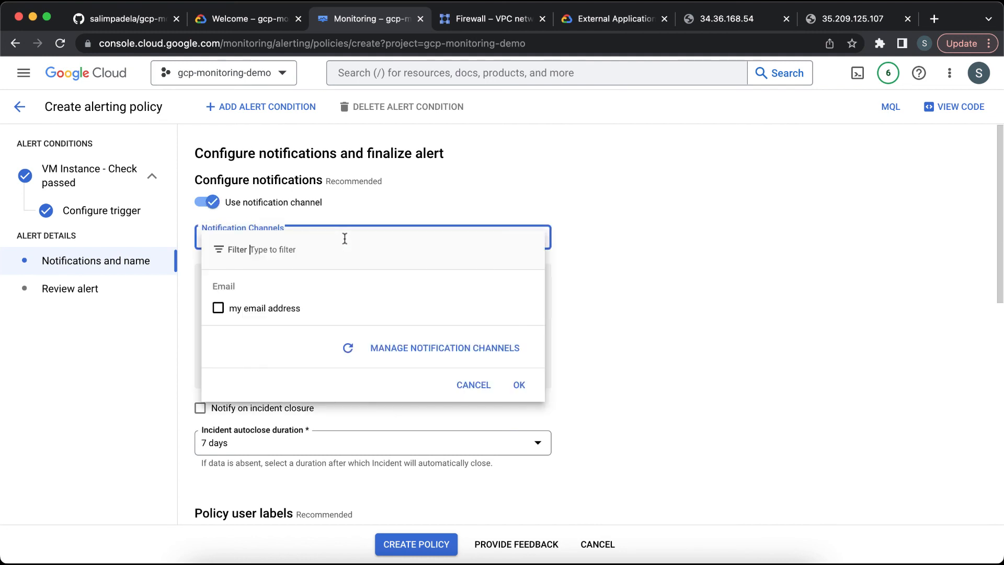
pyautogui.click(218, 308)
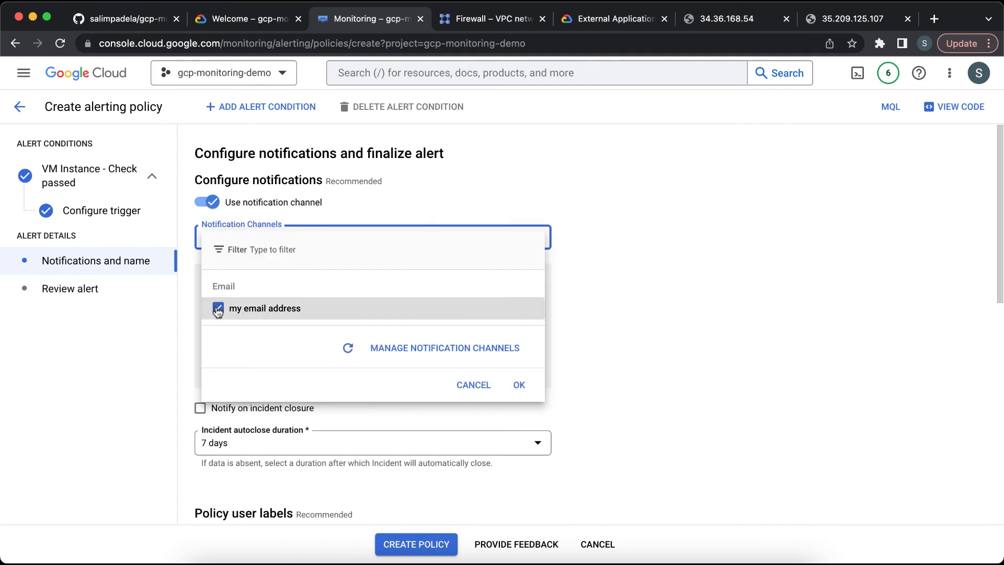
pyautogui.click(520, 385)
# Step: Enter "Restart VM Instance." as the alert policy's documentation text
pyautogui.scroll(-3, 579, 371)
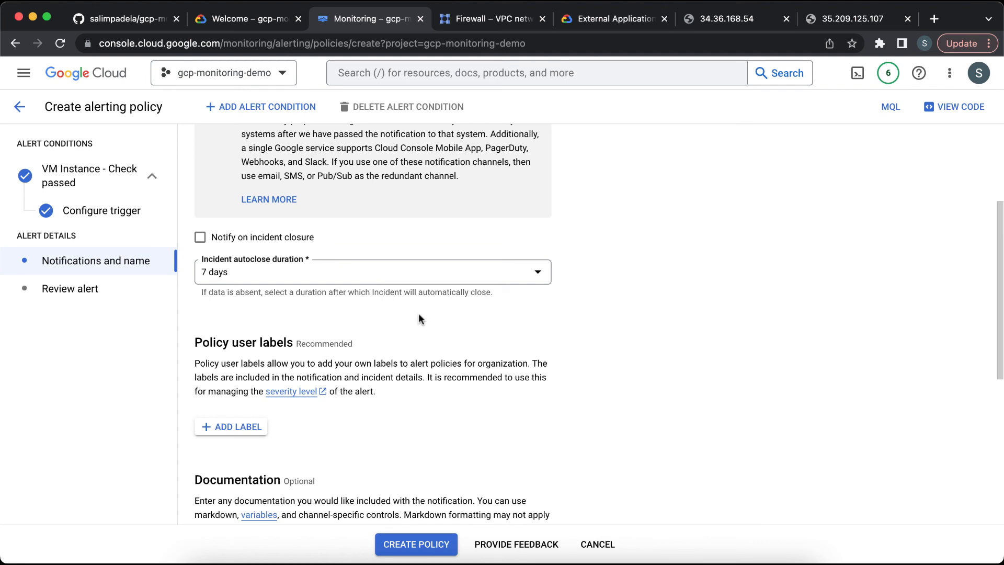
pyautogui.scroll(-4, 419, 316)
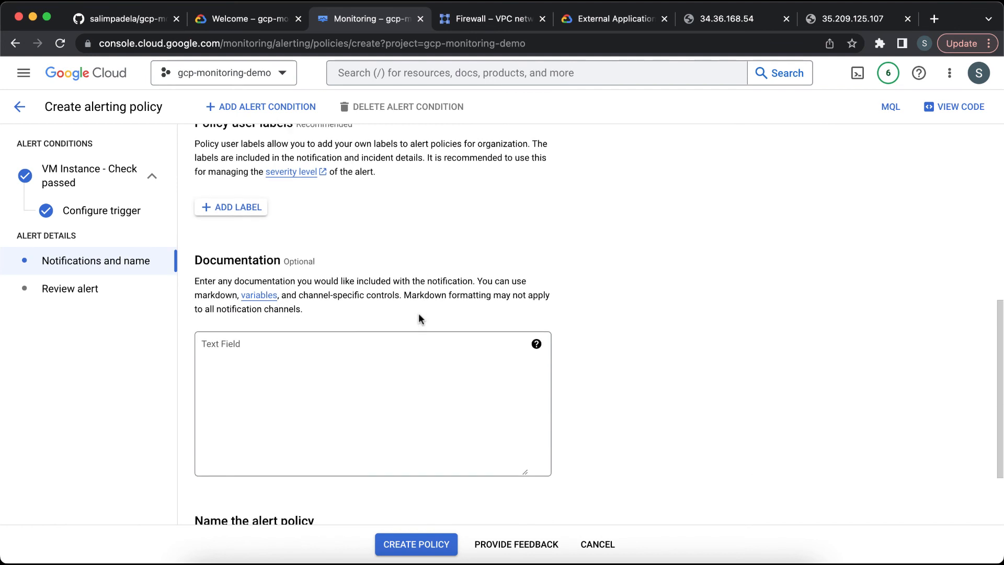
pyautogui.click(367, 369)
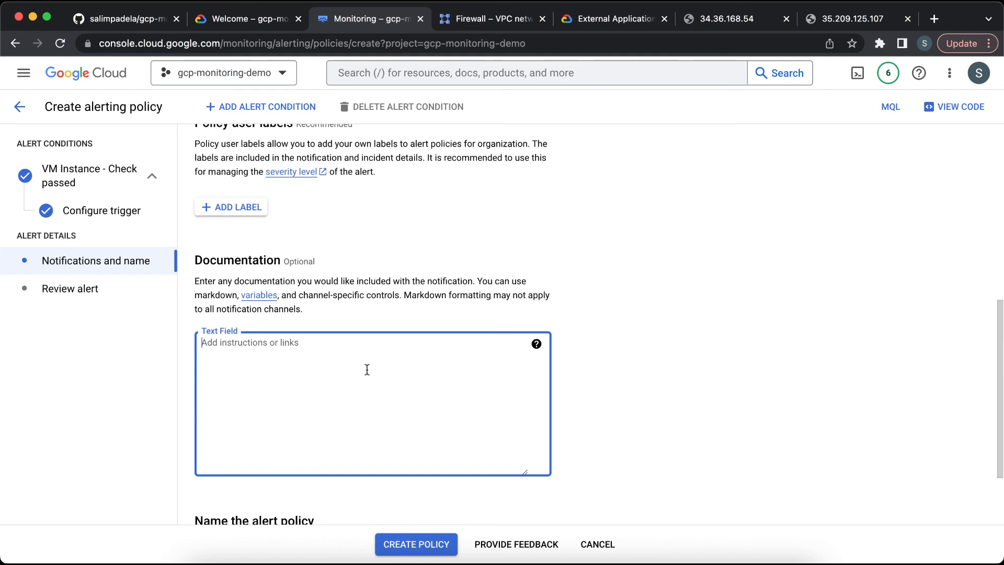
pyautogui.write('Restart ')
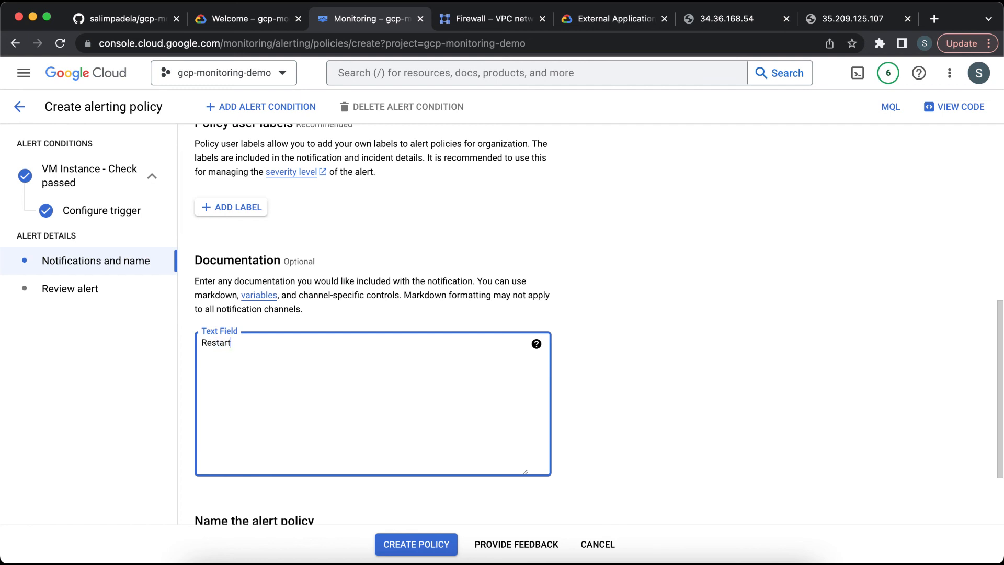
pyautogui.write('VM Instance.')
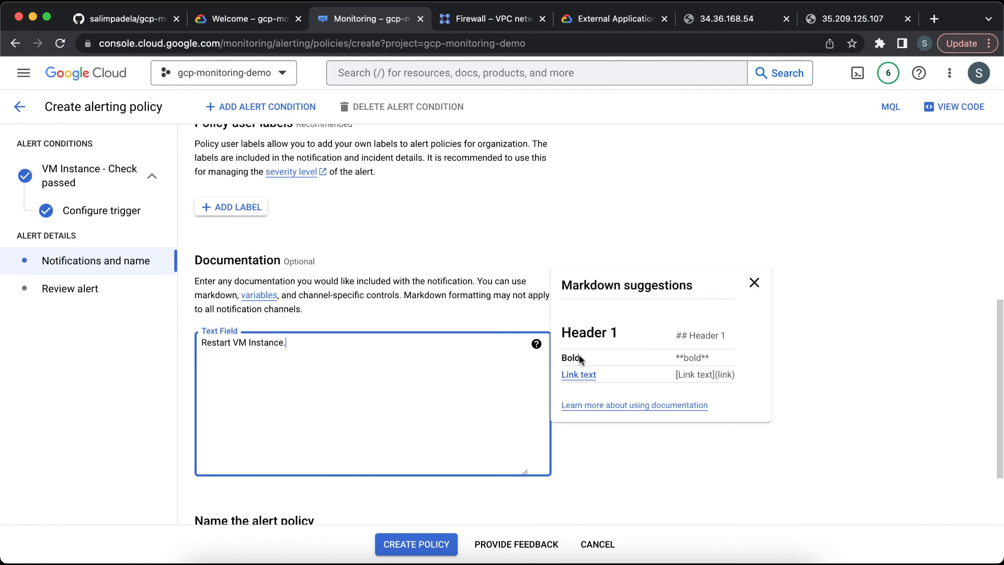
# Step: Name the alert policy my-awesome-app-alert-policy, copying the name from the README, and continue to review
pyautogui.scroll(-2, 591, 453)
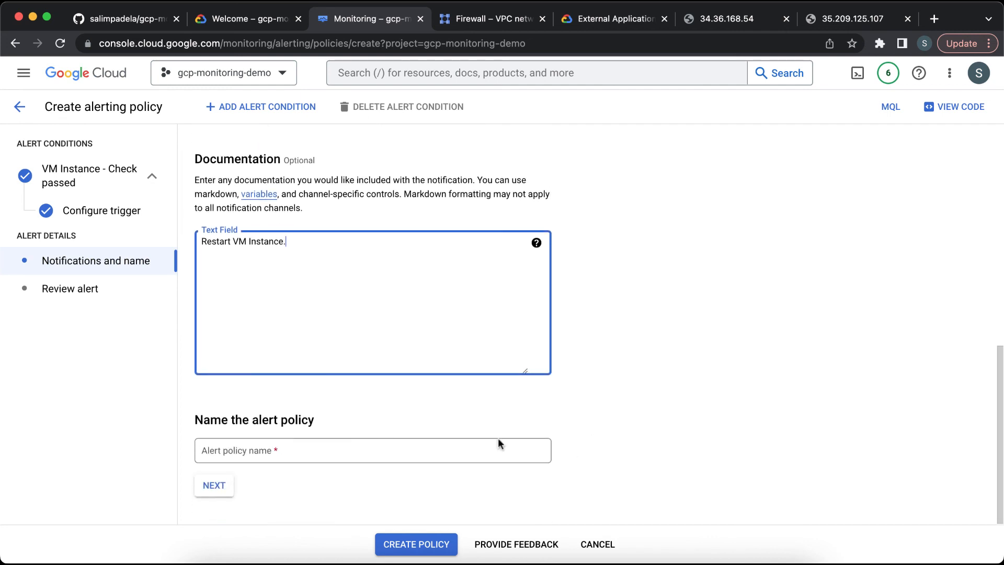
pyautogui.click(383, 450)
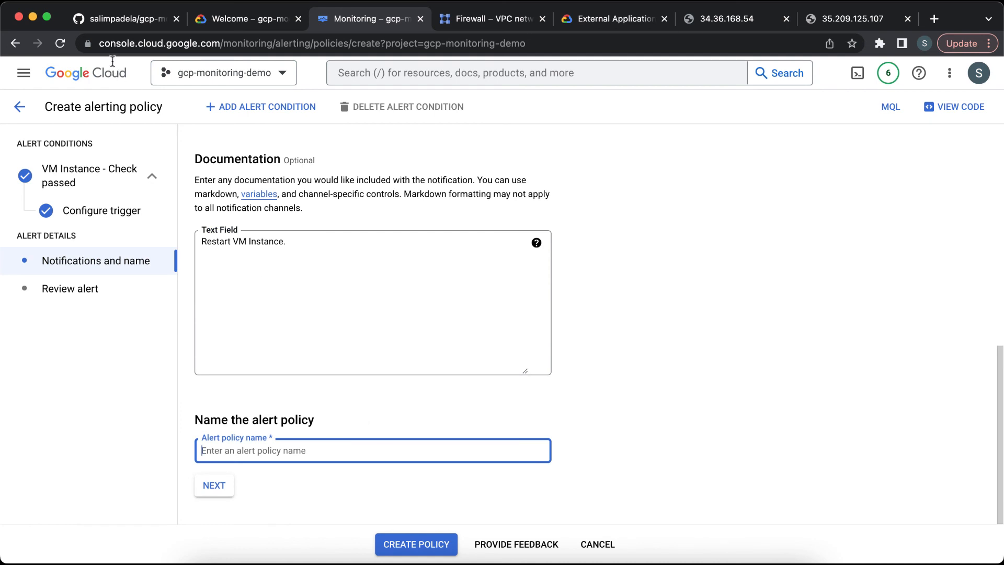
pyautogui.click(134, 19)
pyautogui.scroll(-1, 254, 318)
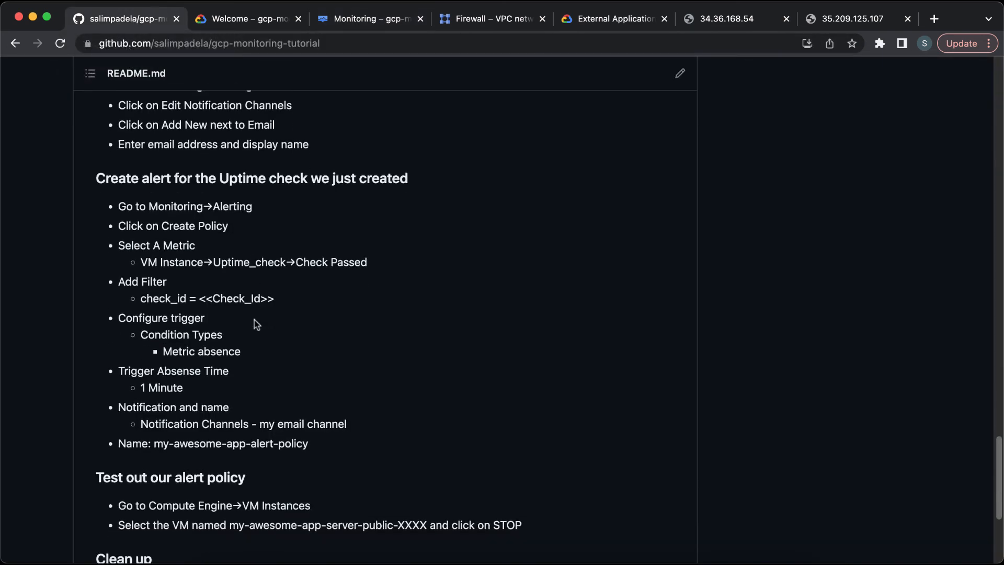
pyautogui.moveTo(154, 443); pyautogui.dragTo(323, 446)
pyautogui.press('super+c')
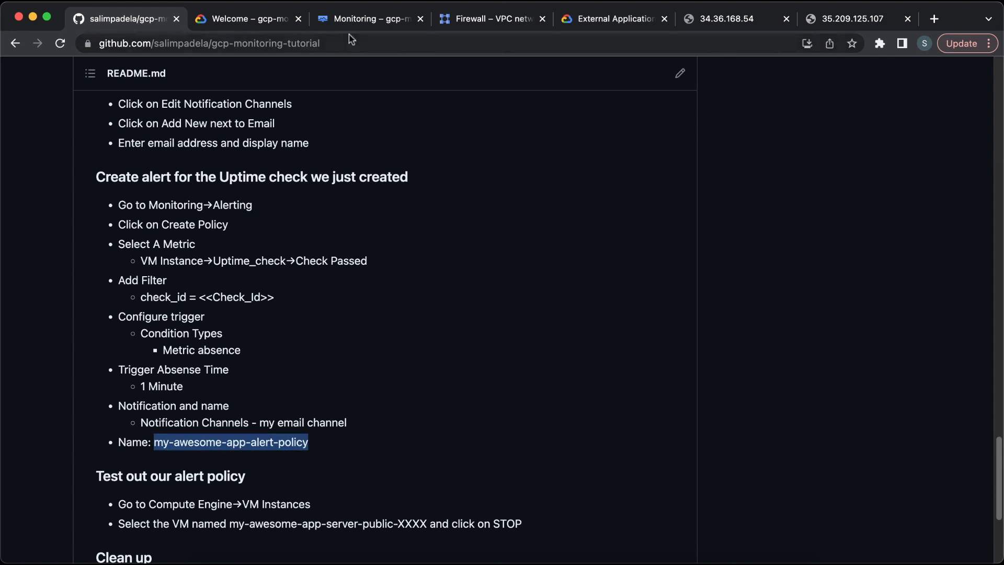
pyautogui.click(348, 19)
pyautogui.press('super+v')
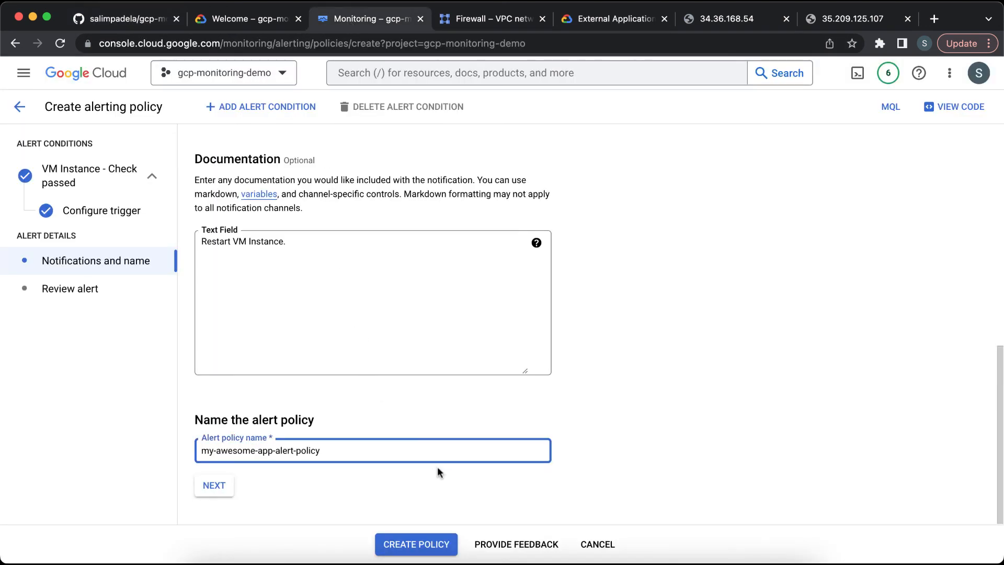
pyautogui.click(218, 491)
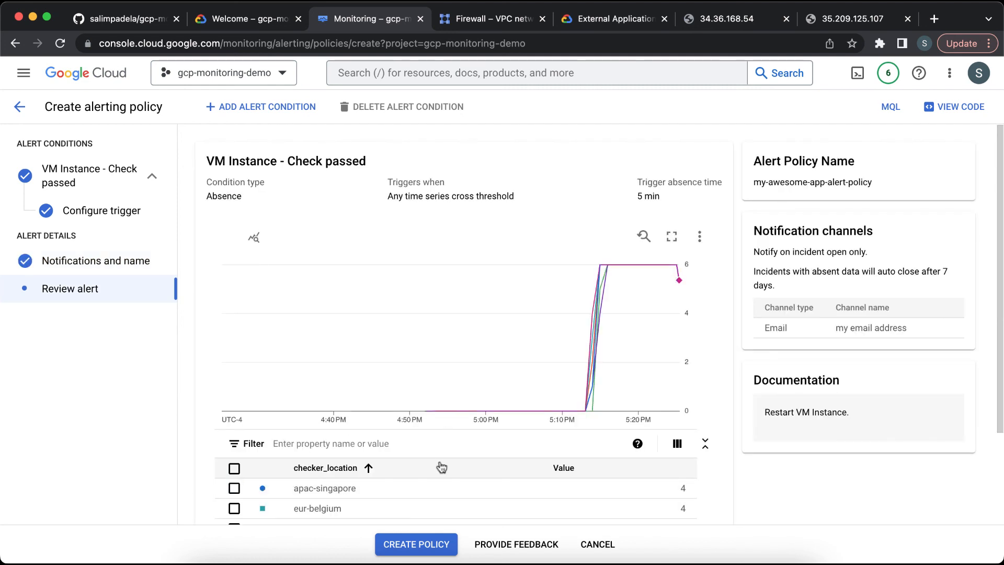
# Step: Create the alert policy and dismiss the saved message
pyautogui.scroll(-3, 445, 469)
pyautogui.scroll(-2, 445, 468)
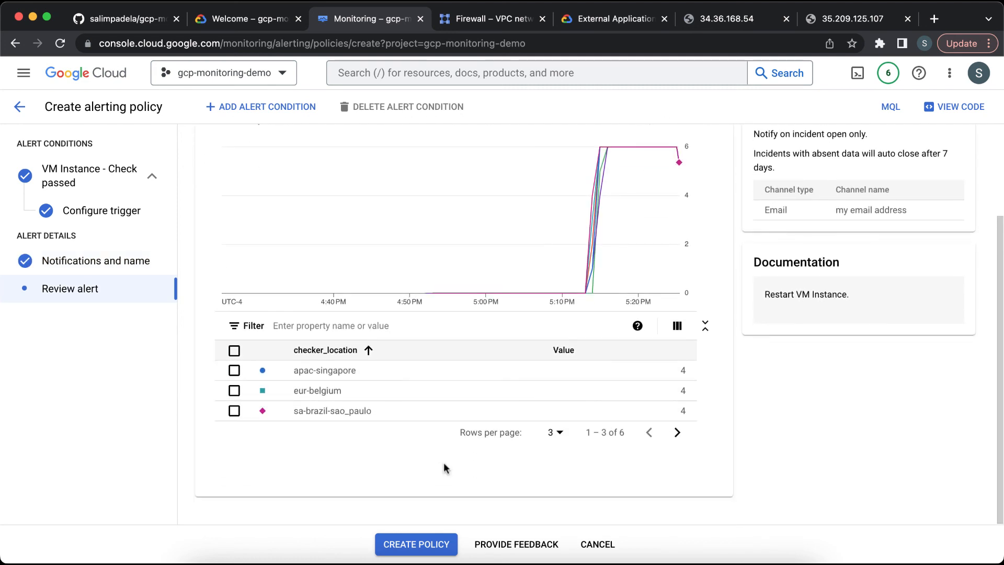
pyautogui.click(431, 547)
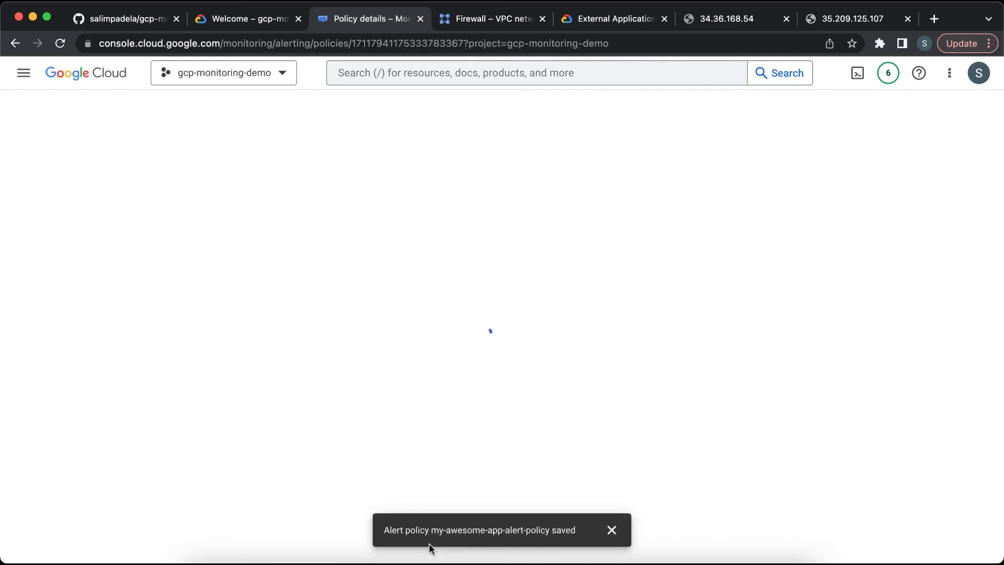
pyautogui.click(612, 530)
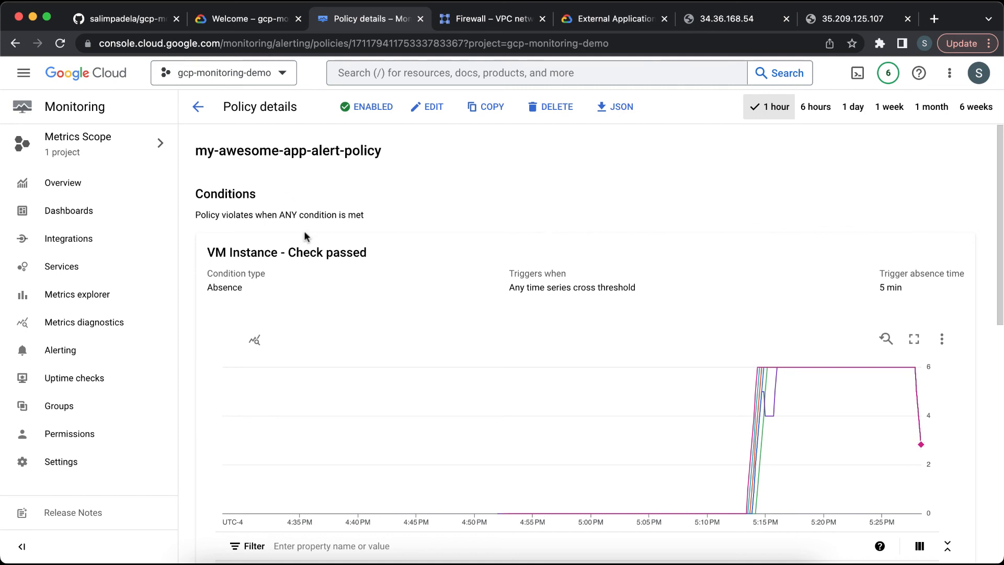
# Step: Review the new alert policy's details page
pyautogui.scroll(-10, 303, 237)
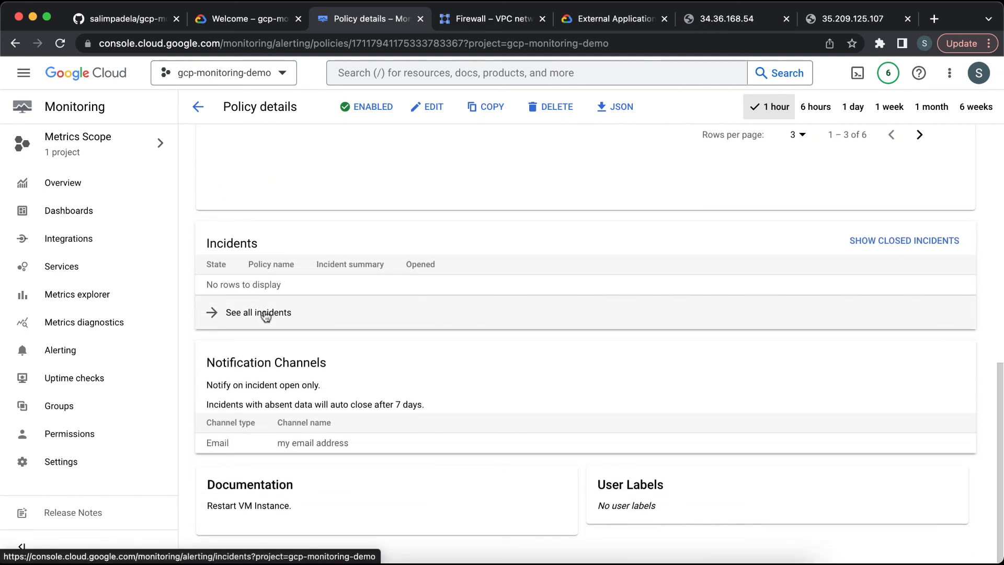
pyautogui.scroll(7, 265, 315)
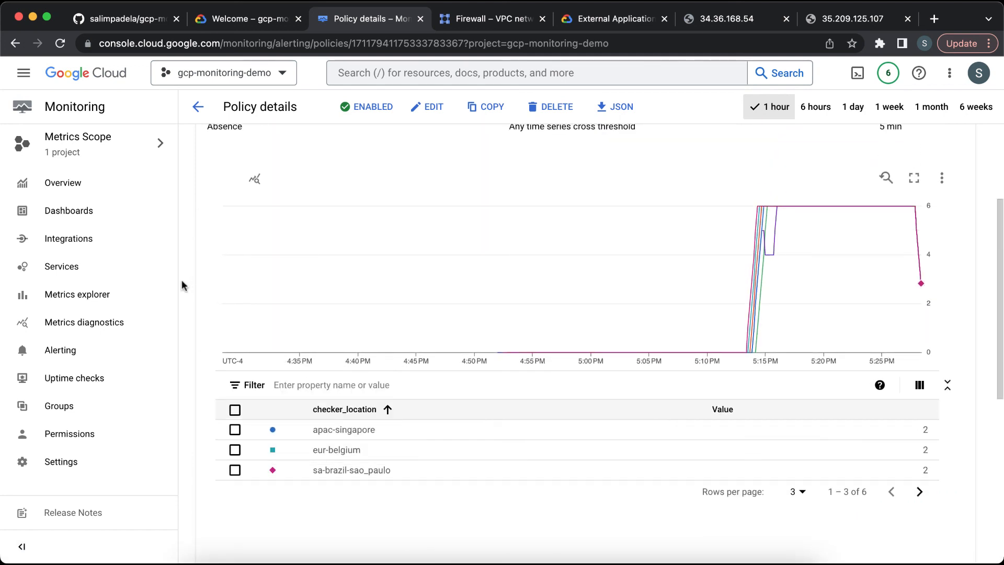
pyautogui.scroll(3, 183, 285)
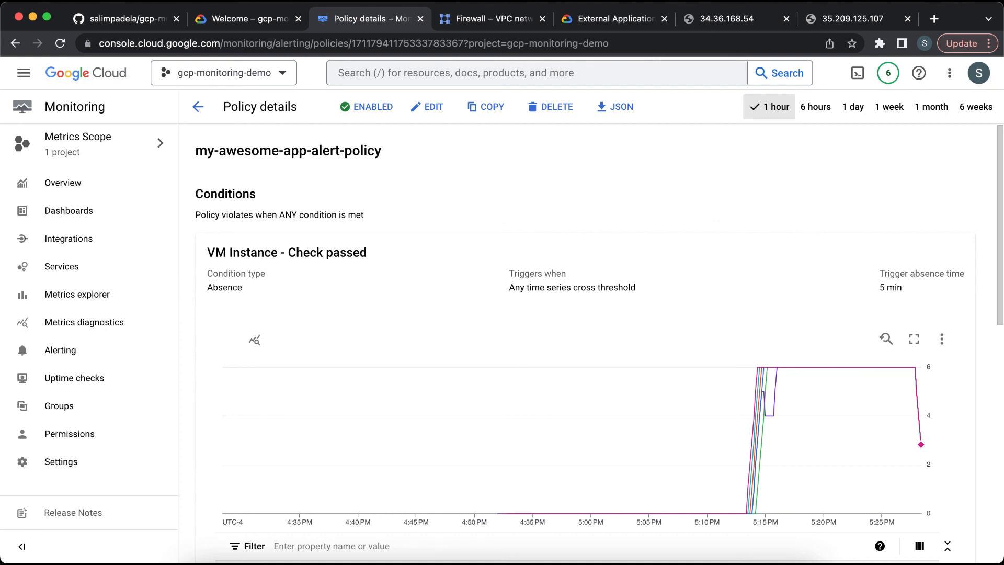
# Step: Go to Compute Engine VM instances and stop the my-awesome-app-server-public-m68j instance, confirming the stop
pyautogui.click(488, 22)
pyautogui.click(433, 68)
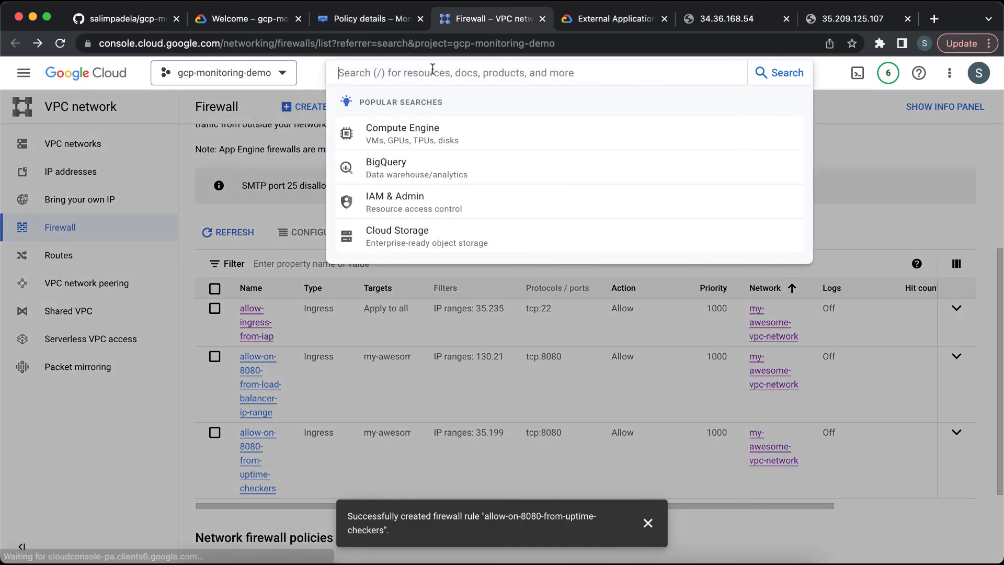
pyautogui.write('comp')
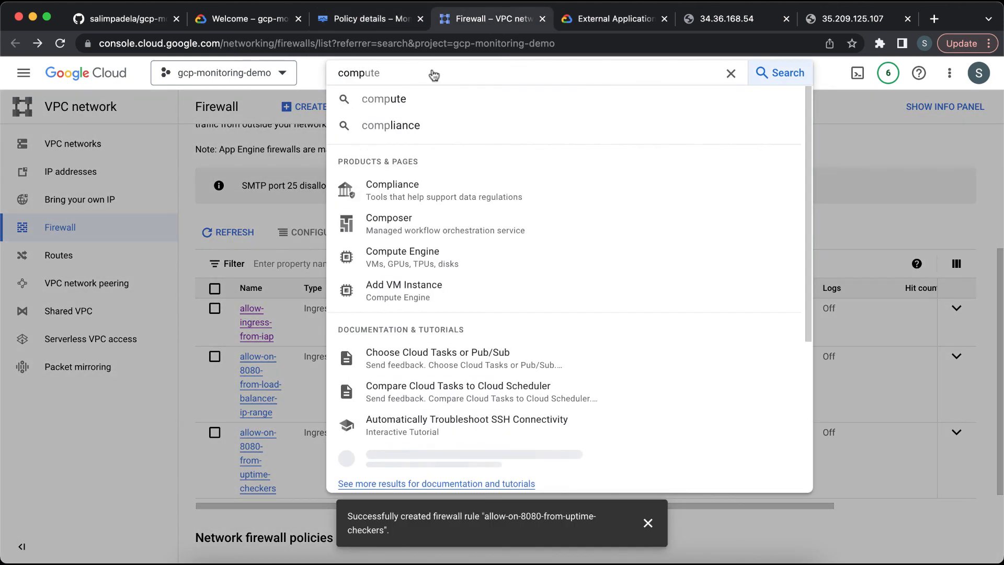
pyautogui.click(479, 258)
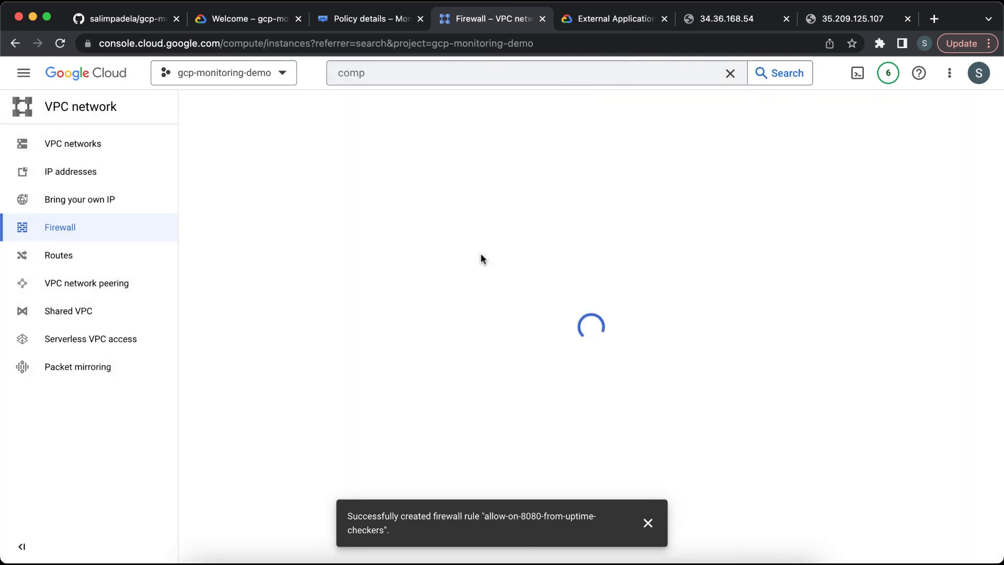
pyautogui.click(648, 523)
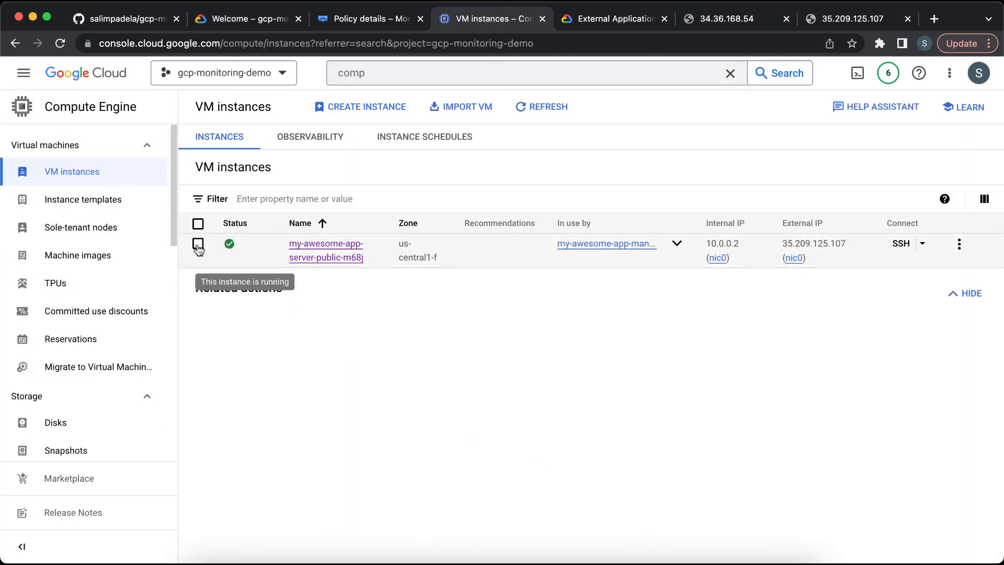
pyautogui.click(198, 244)
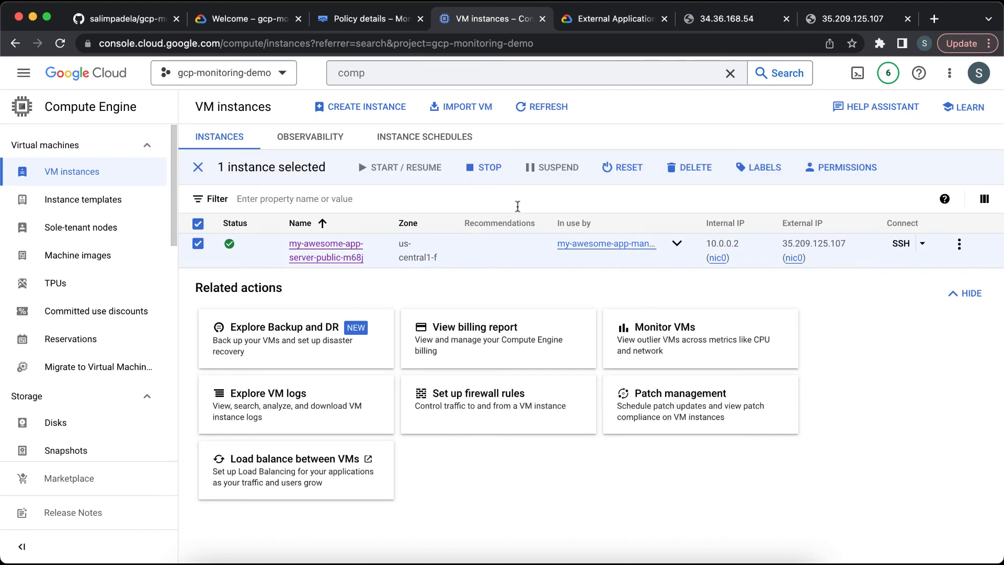
pyautogui.click(494, 172)
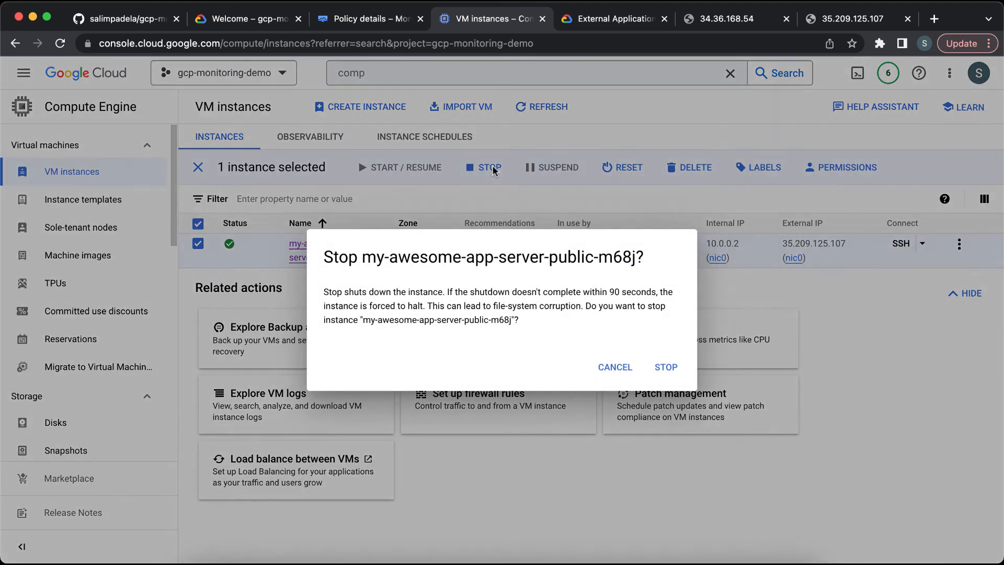
pyautogui.click(664, 369)
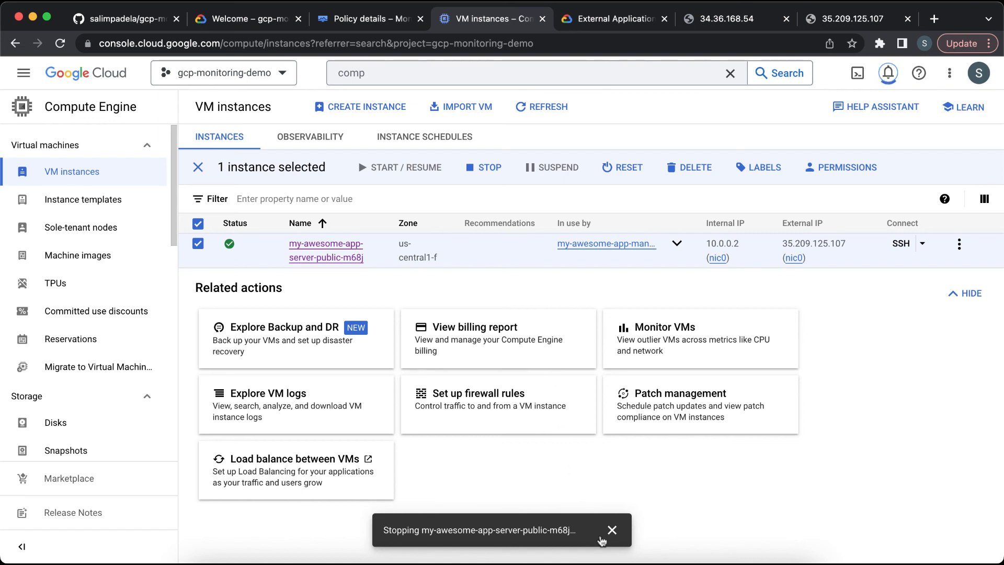
pyautogui.click(612, 530)
# Step: Refresh the VM instances list, then open Monitoring's Uptime checks to inspect each region's check status
pyautogui.click(566, 111)
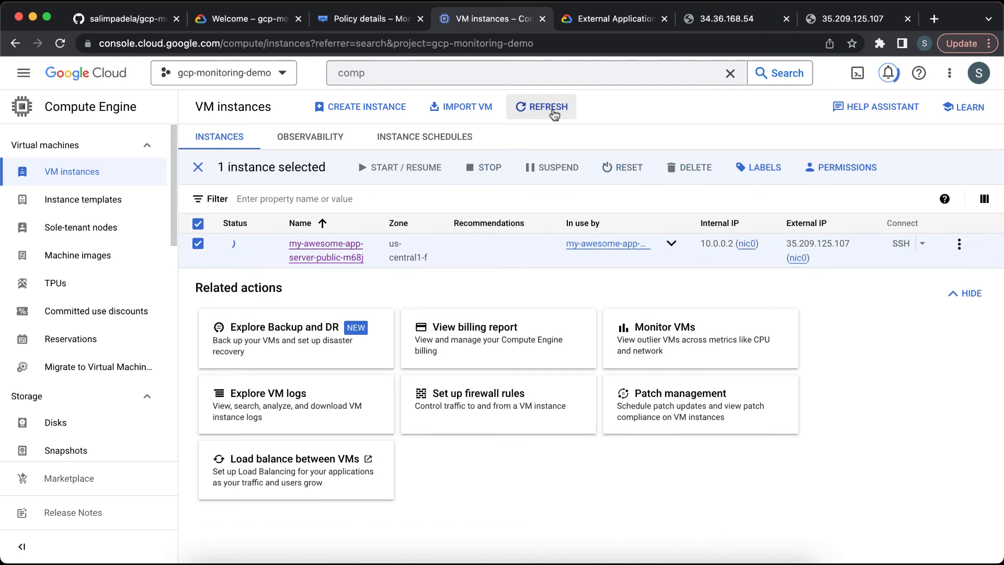
pyautogui.click(554, 110)
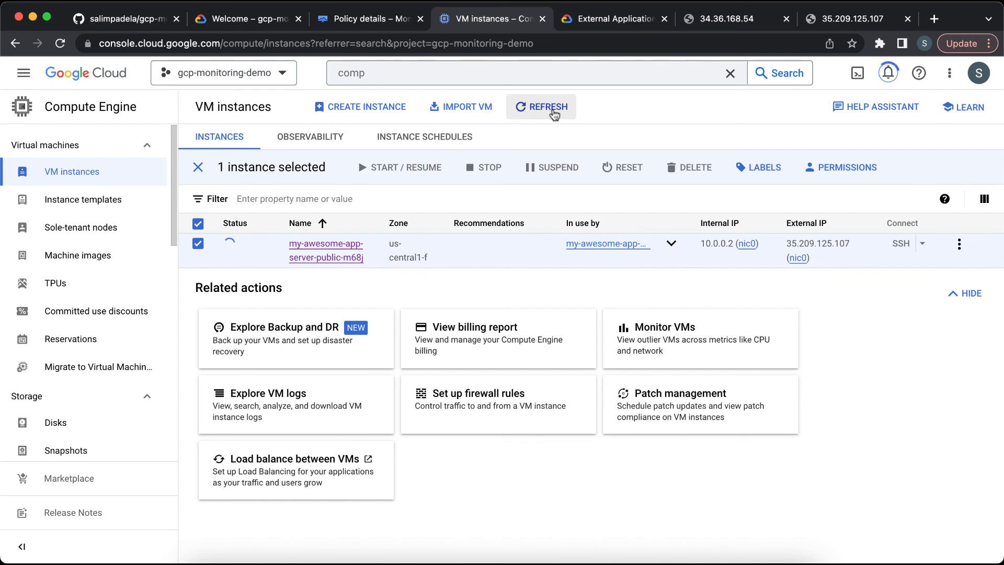
pyautogui.click(376, 18)
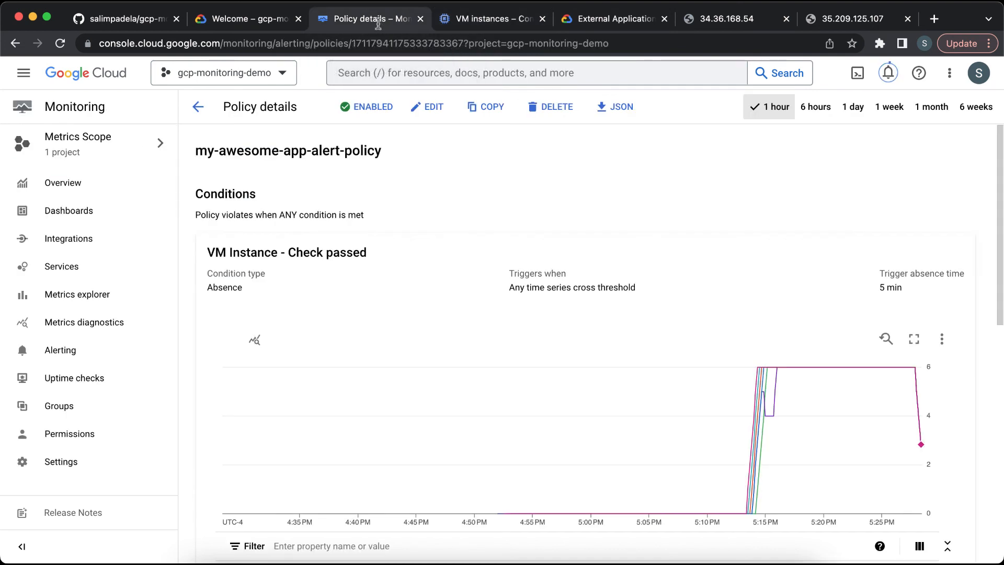
pyautogui.click(108, 387)
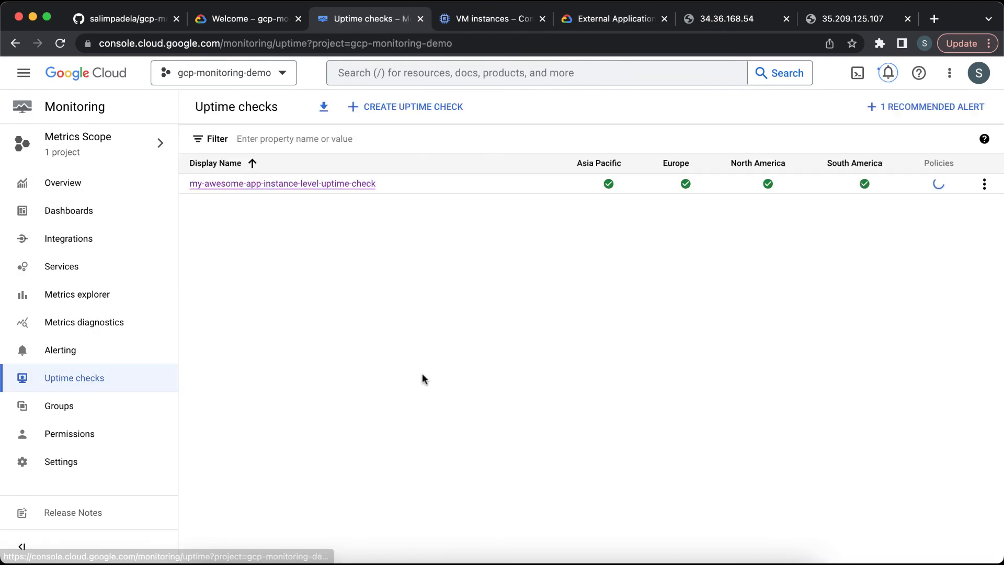
pyautogui.moveTo(608, 188)
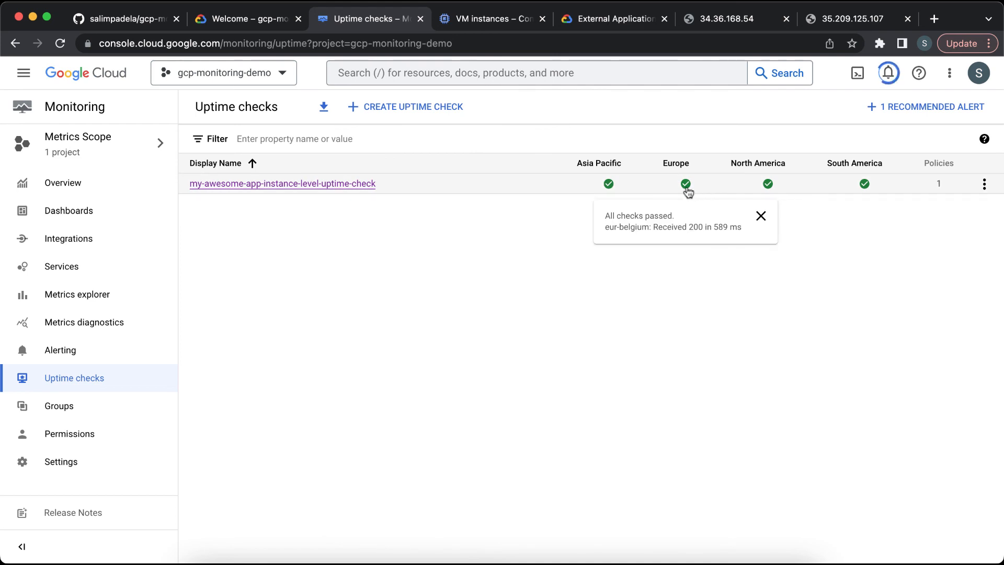
pyautogui.moveTo(768, 189)
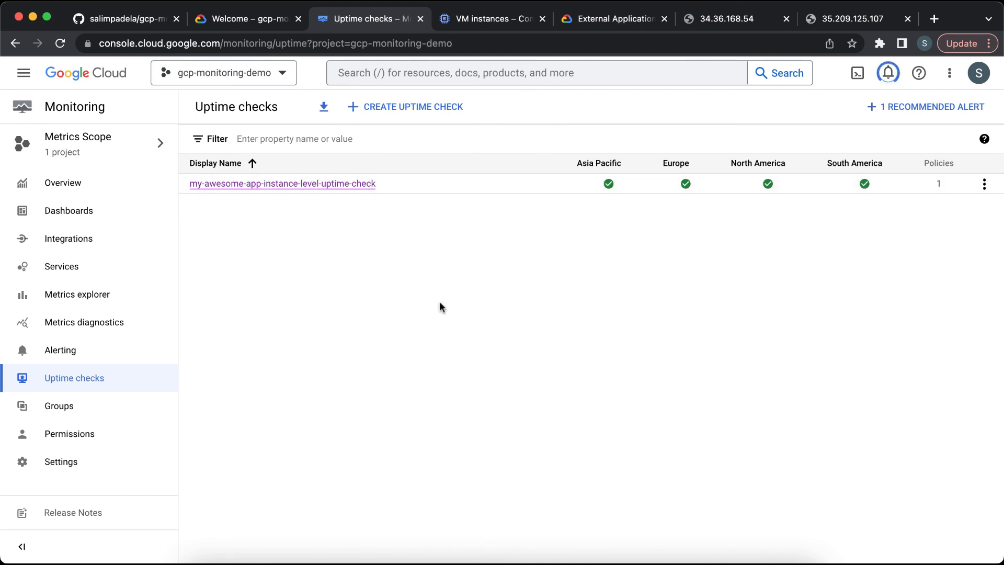
# Step: Refresh the VM instances list to check the instance status, then reload the Uptime checks page
pyautogui.click(469, 21)
pyautogui.click(533, 108)
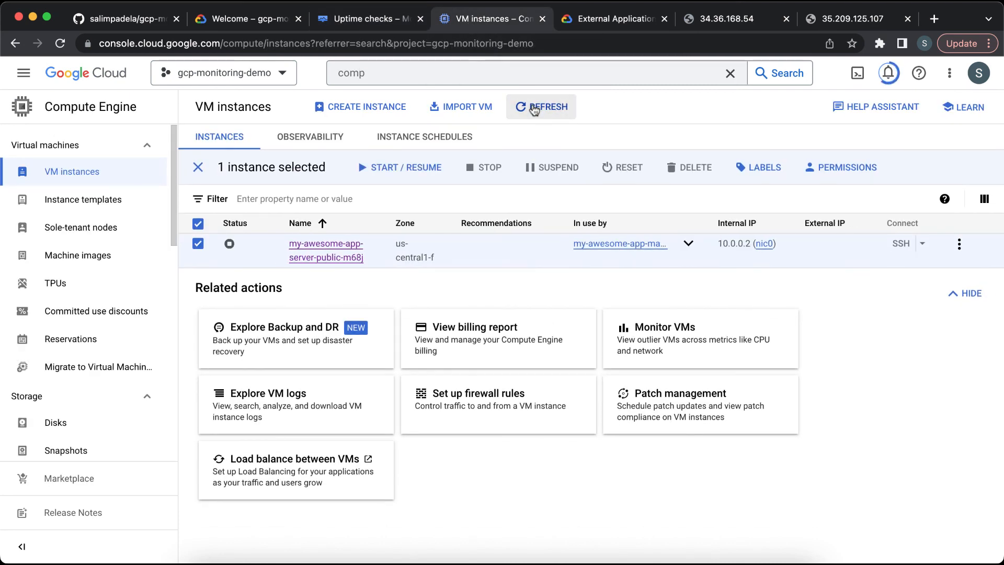
pyautogui.moveTo(233, 245)
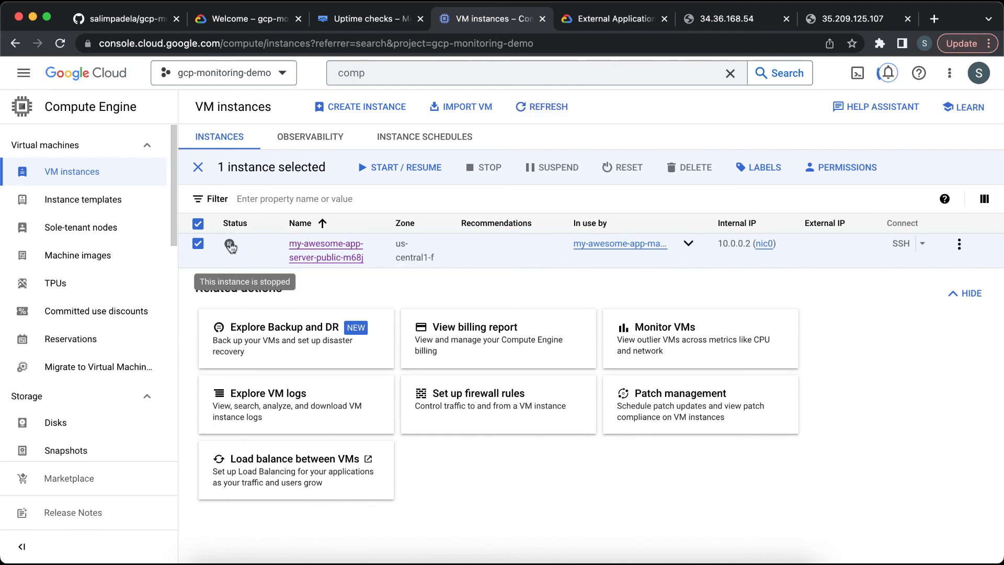
pyautogui.click(369, 23)
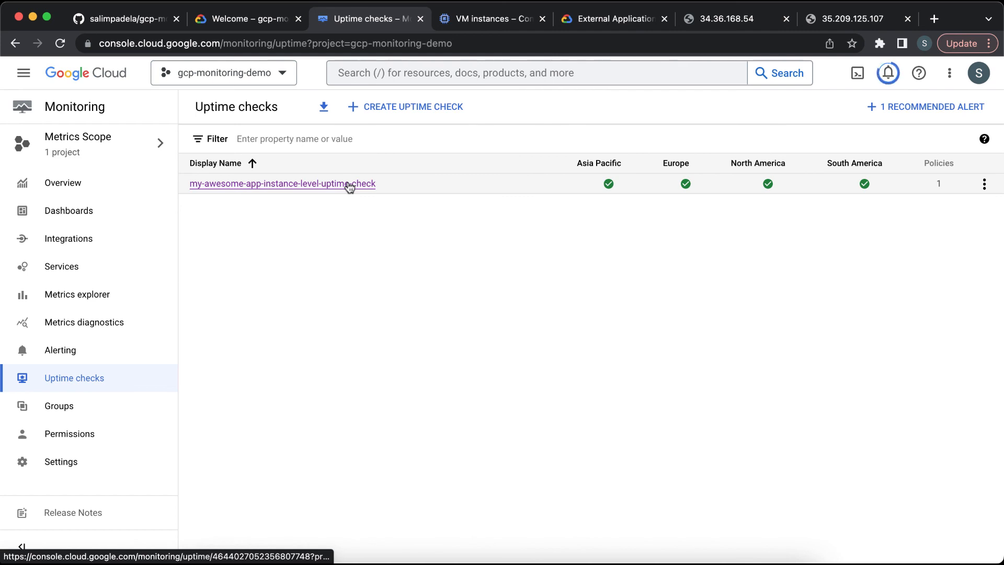
pyautogui.click(61, 44)
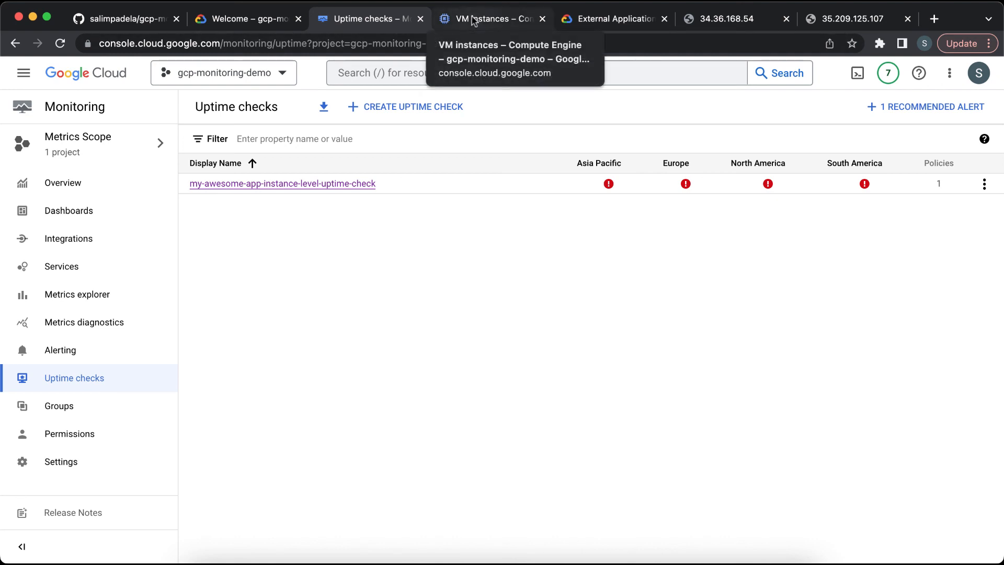
# Step: Look over the Alerting incidents, then open the my-awesome-app-instance-level-uptime-check details to inspect its passed checks chart
pyautogui.click(99, 356)
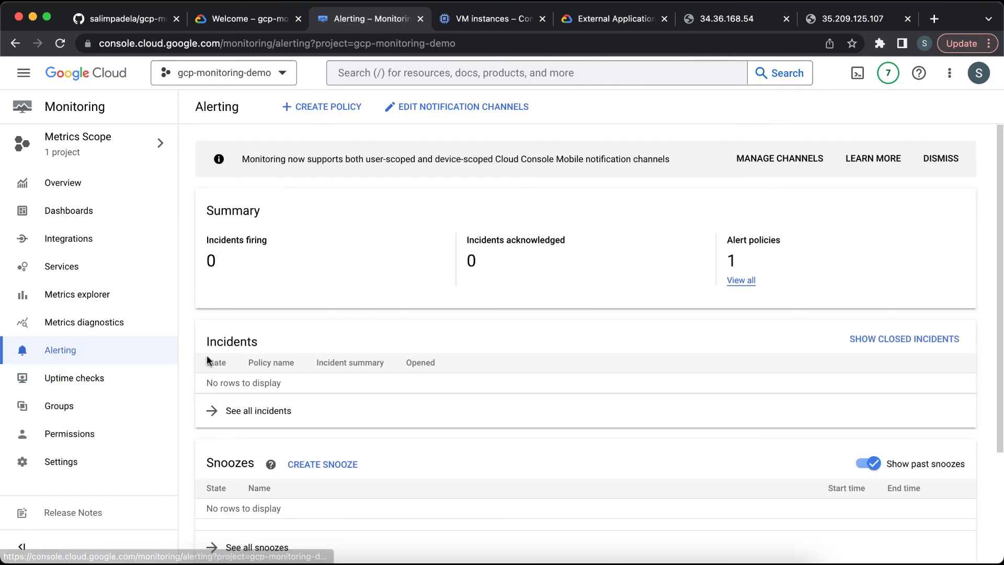
pyautogui.scroll(-1, 192, 356)
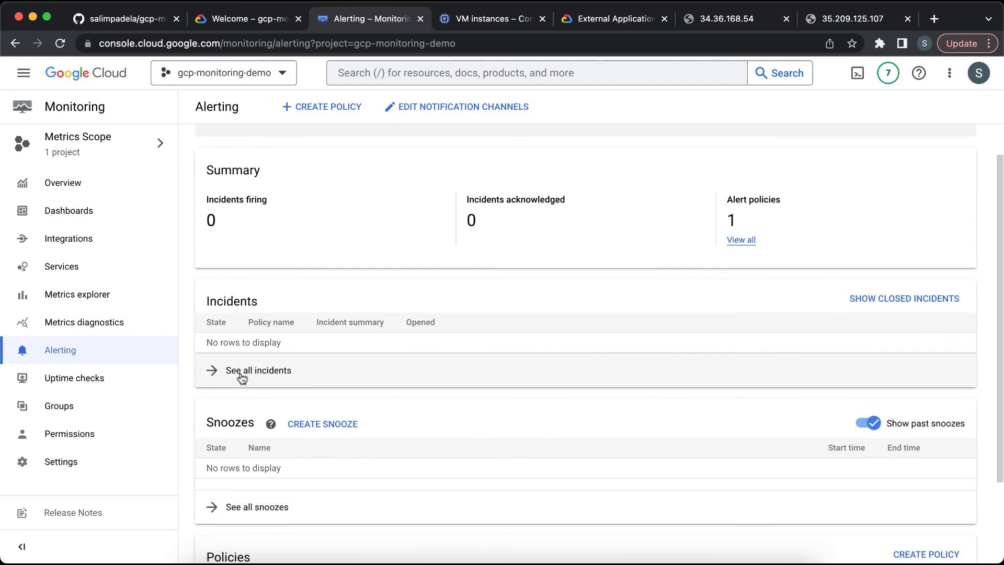
pyautogui.click(101, 378)
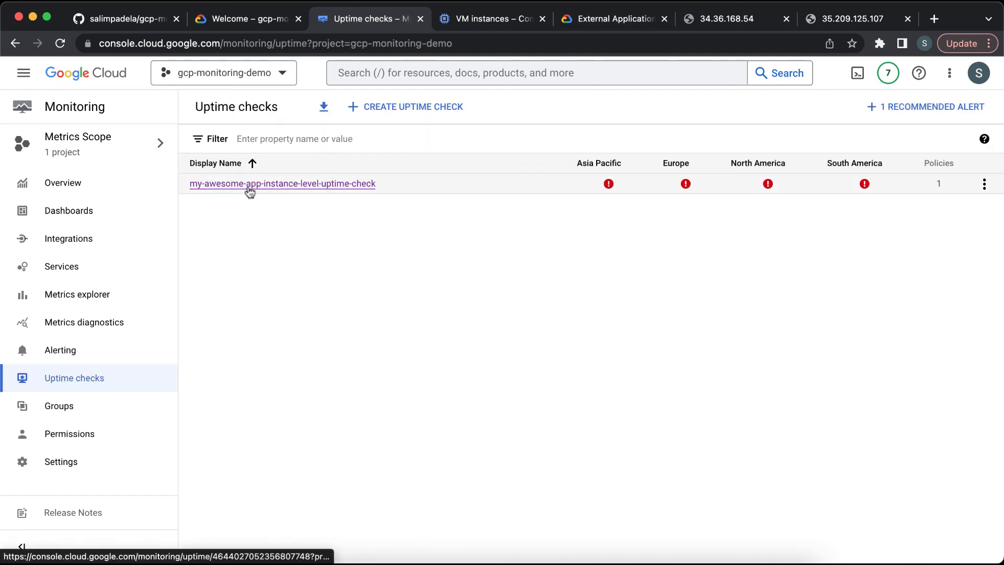
pyautogui.click(250, 186)
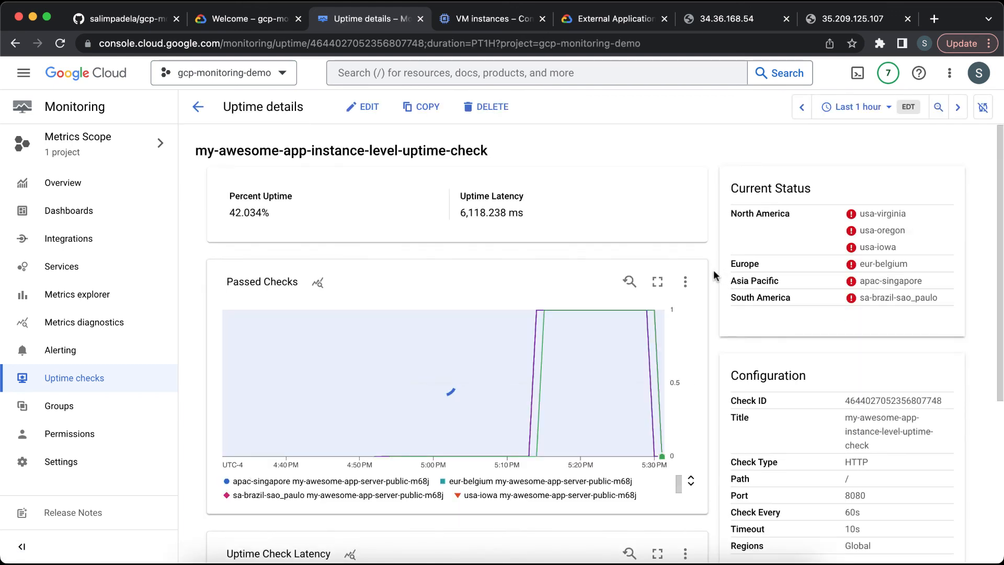
pyautogui.moveTo(607, 311)
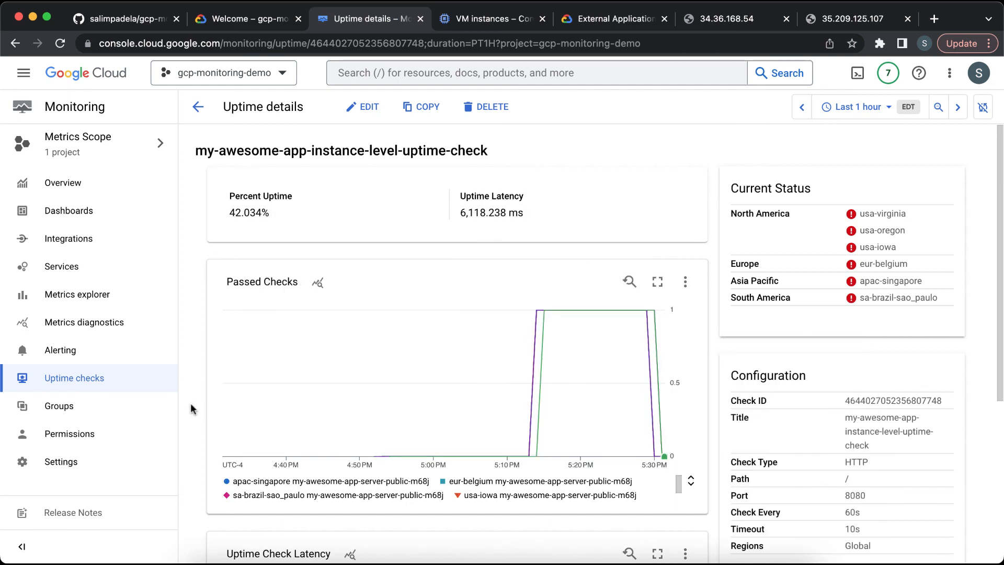
pyautogui.scroll(-3, 191, 408)
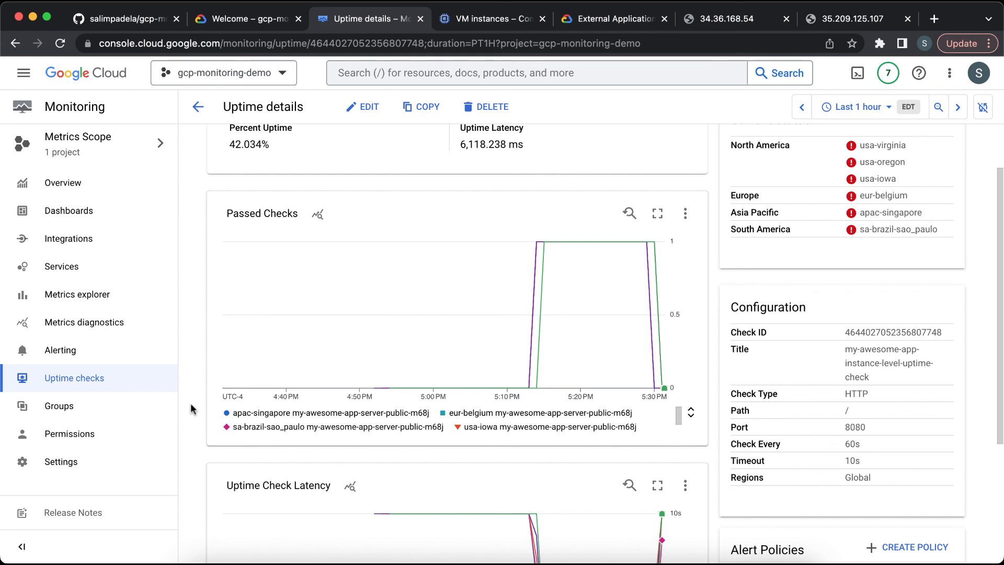
# Step: Return to Alerting and reload it to inspect the incidents list for firing incidents
pyautogui.click(102, 349)
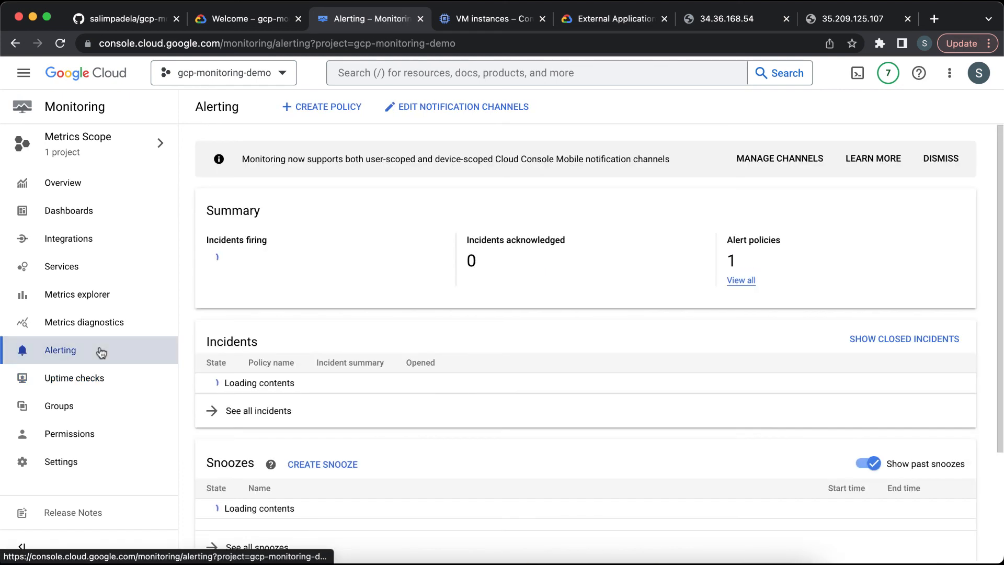
pyautogui.scroll(-2, 265, 412)
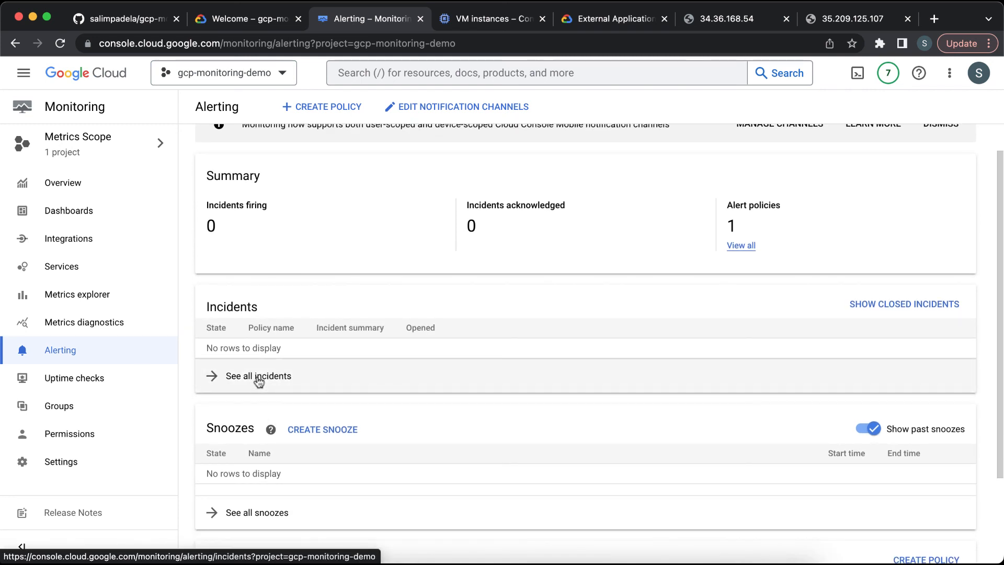
pyautogui.click(259, 378)
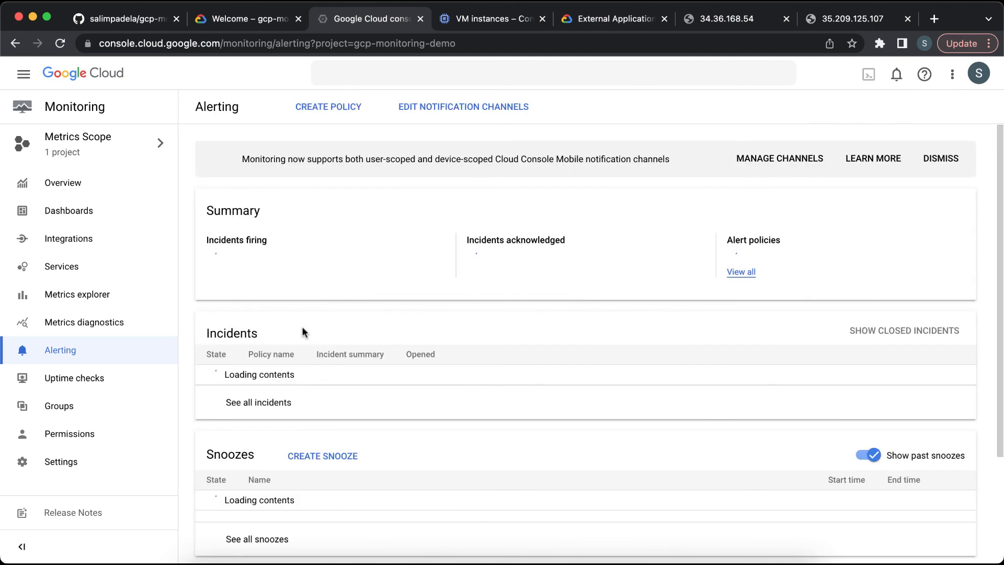
pyautogui.scroll(-3, 303, 330)
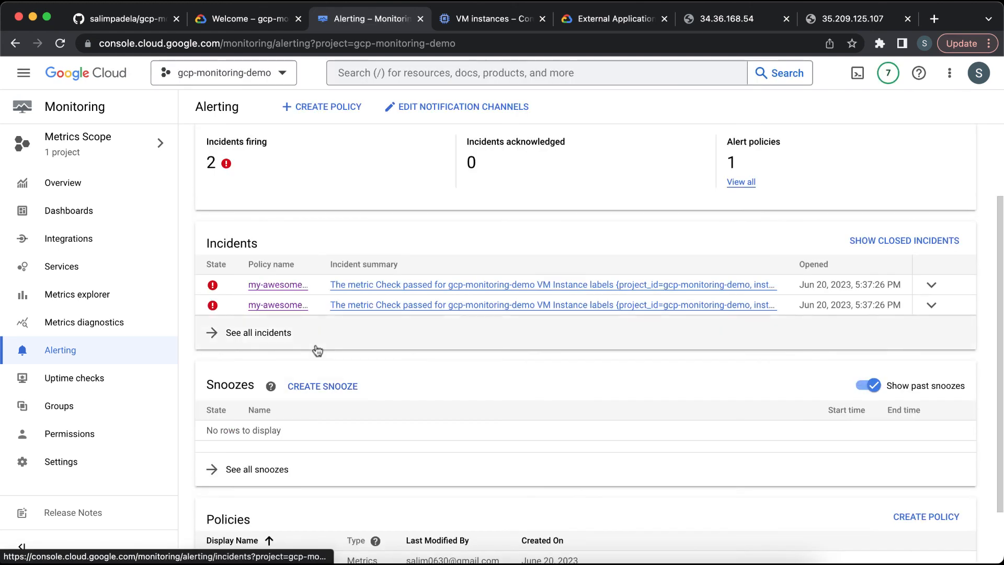
pyautogui.scroll(1, 316, 346)
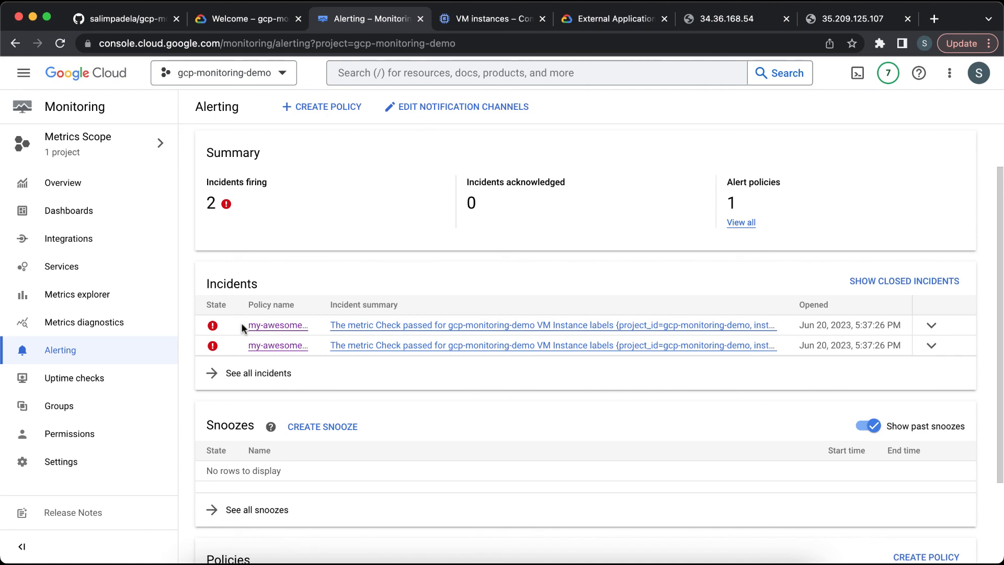
pyautogui.click(60, 44)
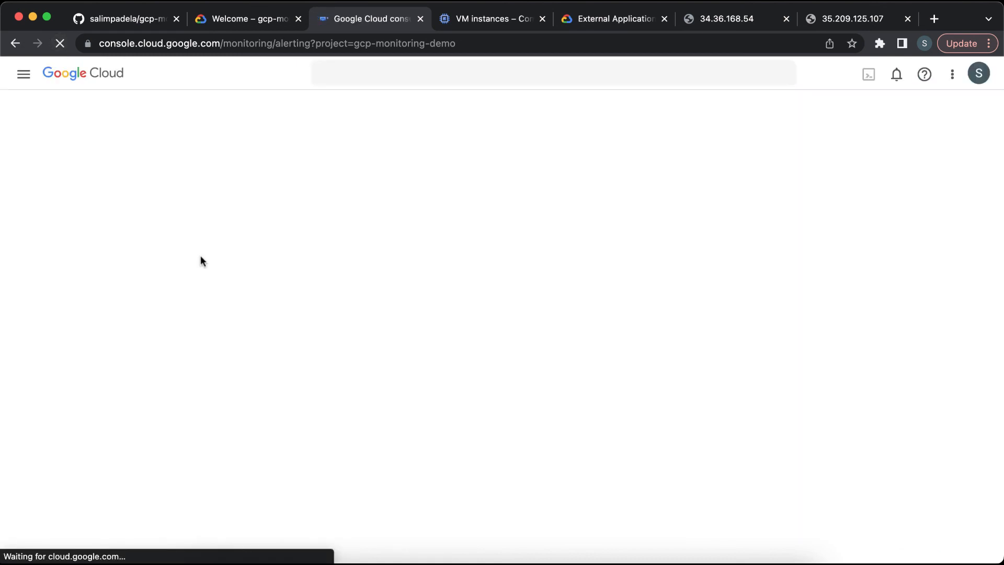